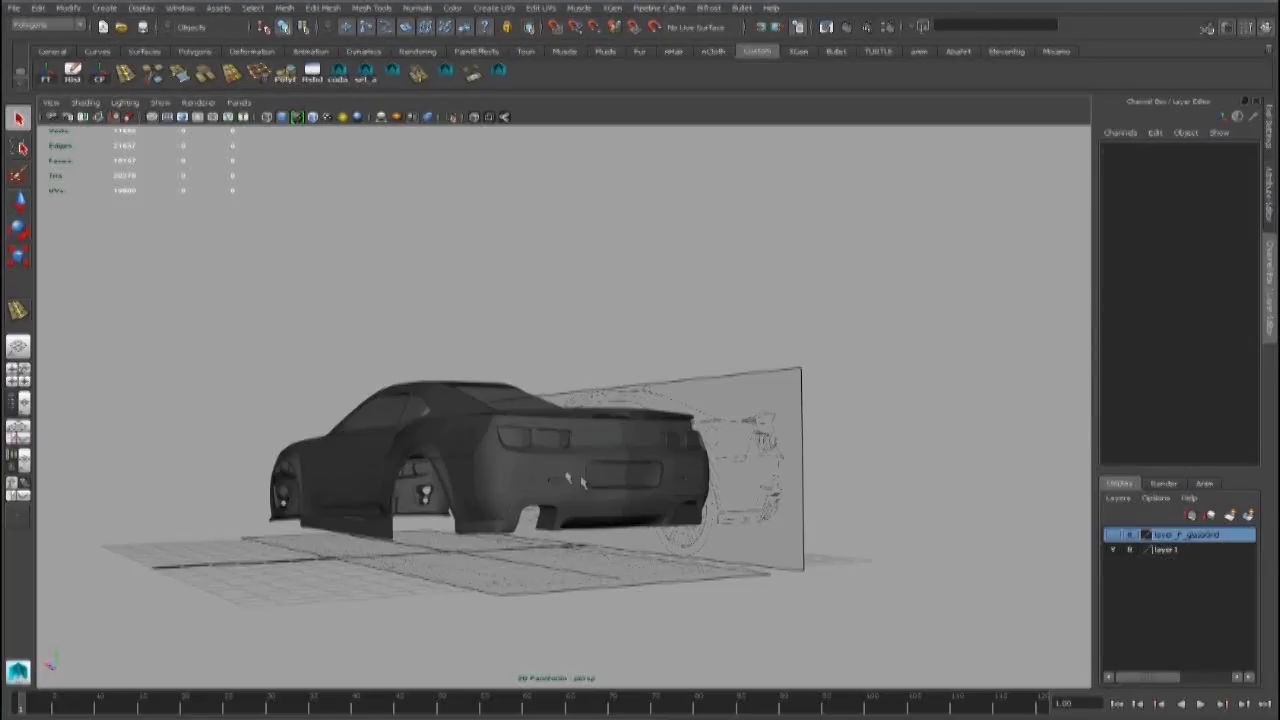
Examine the car's side panels and the seam between the door and the front fender
{"action": "left_click", "coordinate": [611, 337]}
{"action": "left_click_drag", "start_coordinate": [611, 337], "coordinate": [577, 523], "text": "alt"}
{"action": "right_click_drag", "start_coordinate": [577, 523], "coordinate": [571, 494], "text": "alt"}
{"action": "left_click_drag", "start_coordinate": [571, 494], "coordinate": [600, 472], "text": "alt"}
{"action": "right_click_drag", "start_coordinate": [600, 472], "coordinate": [490, 487], "text": "alt"}
{"action": "left_click_drag", "start_coordinate": [490, 487], "coordinate": [678, 491], "text": "alt"}
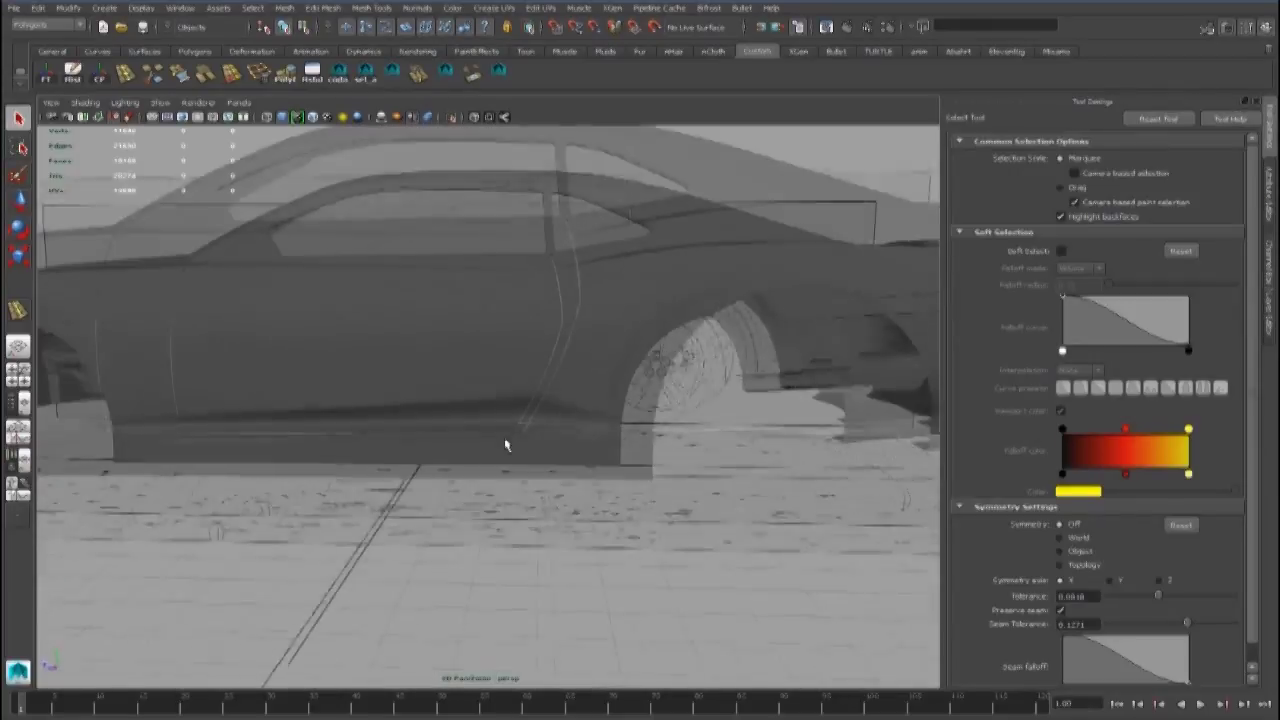
{"action": "scroll", "coordinate": [506, 443], "scroll_direction": "up", "scroll_amount": 4}
{"action": "middle_click_drag", "start_coordinate": [506, 443], "coordinate": [483, 518], "text": "alt"}
{"action": "left_click", "coordinate": [507, 476]}
{"action": "right_click_drag", "start_coordinate": [507, 476], "coordinate": [474, 400], "text": "alt"}
{"action": "middle_click_drag", "start_coordinate": [474, 400], "coordinate": [449, 454], "text": "alt"}
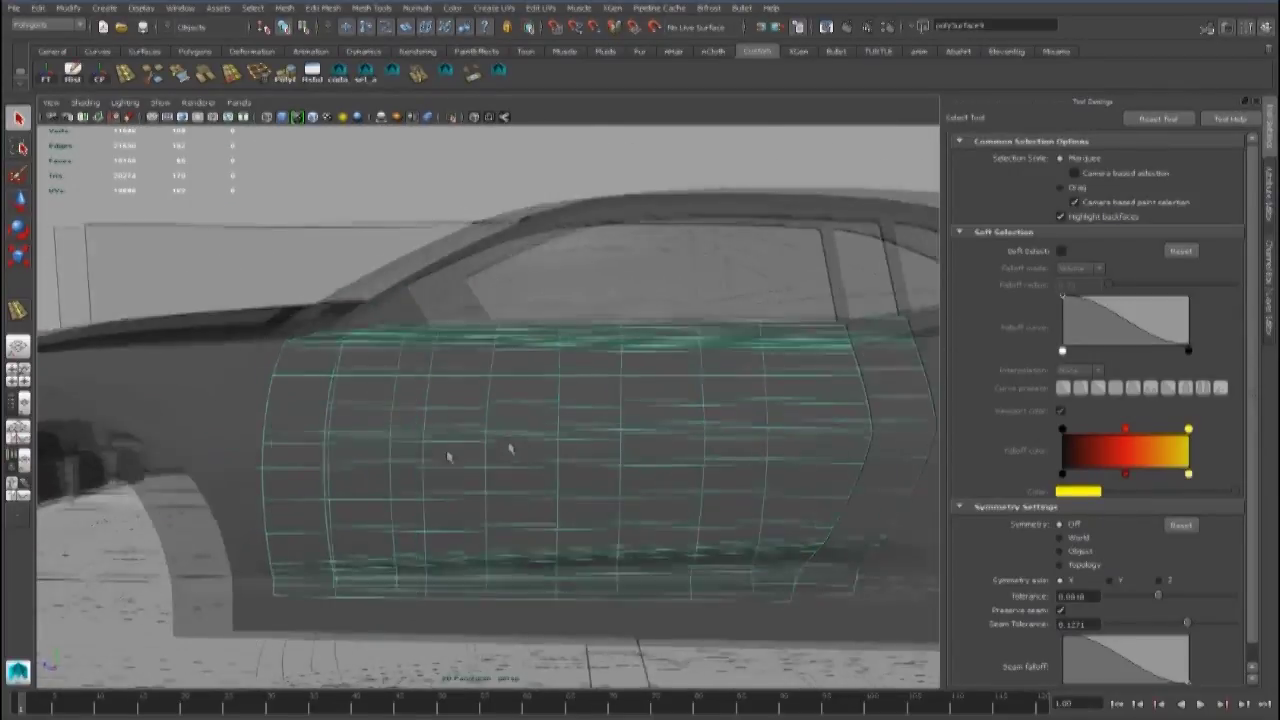
{"action": "right_click_drag", "start_coordinate": [449, 454], "coordinate": [482, 484], "text": "alt"}
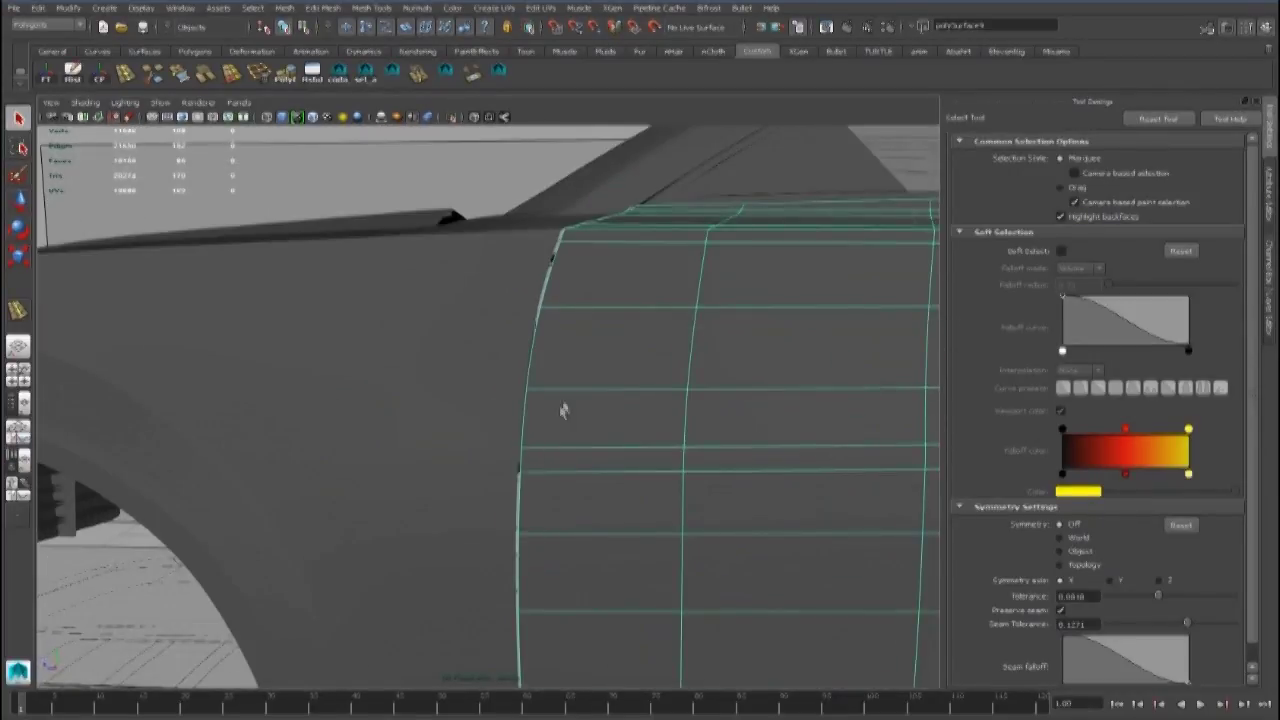
{"action": "left_click", "coordinate": [493, 397]}
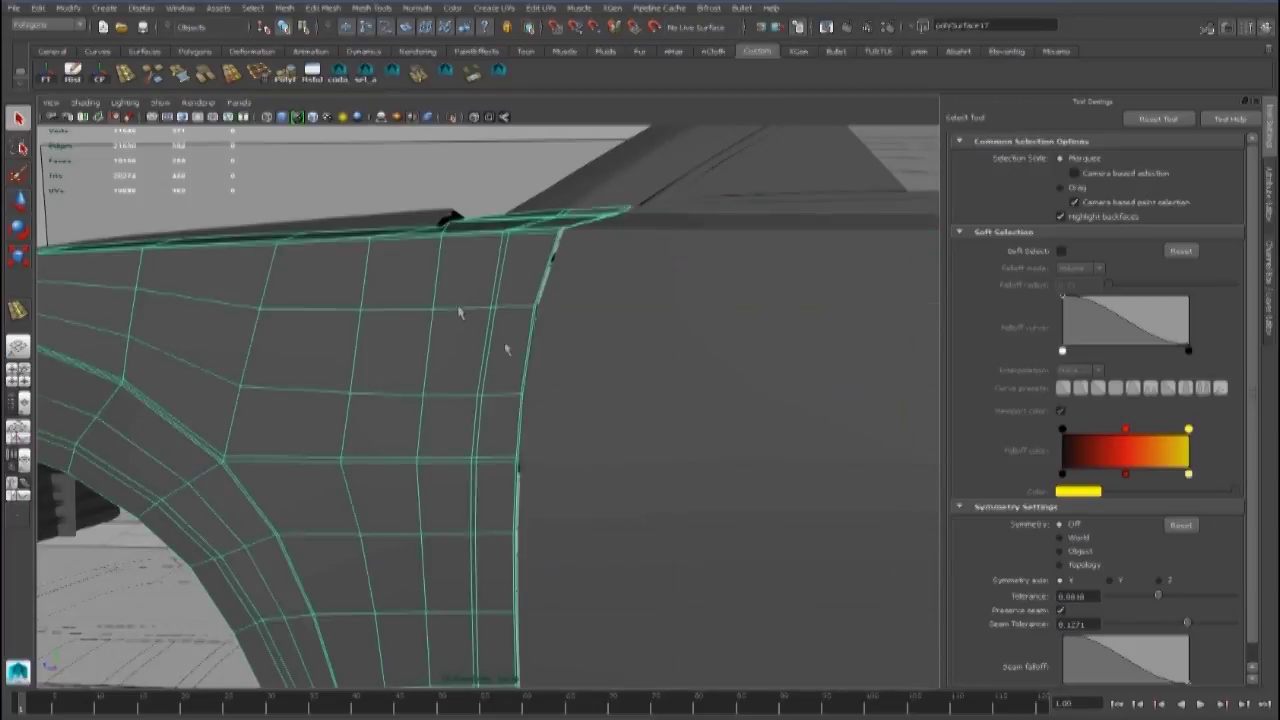
Isolate the front fender and door in the side view and leave isolation again
{"action": "key", "text": "space"}
{"action": "key", "text": "space"}
{"action": "scroll", "coordinate": [557, 471], "scroll_direction": "down", "scroll_amount": 5}
{"action": "scroll", "coordinate": [415, 441], "scroll_direction": "up", "scroll_amount": 3}
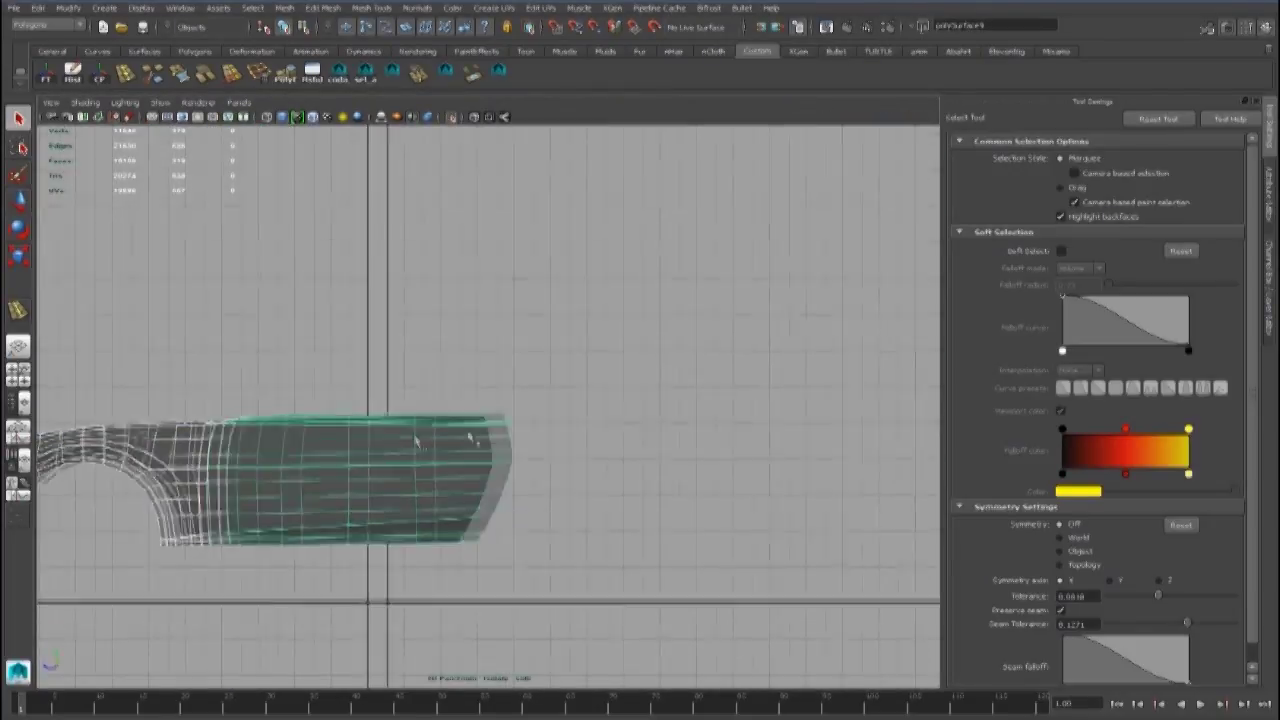
{"action": "middle_click_drag", "start_coordinate": [471, 439], "coordinate": [607, 353], "text": "alt"}
{"action": "left_click", "coordinate": [452, 117]}
{"action": "key", "text": "space"}
{"action": "key", "text": "space"}
{"action": "left_click_drag", "start_coordinate": [660, 366], "coordinate": [500, 430], "text": "alt"}
Hide every body part except the front fender and door, adding the Hide Selection command to the shelf
{"action": "left_click_drag", "start_coordinate": [347, 229], "coordinate": [832, 622]}
{"action": "scroll", "coordinate": [661, 458], "scroll_direction": "down", "scroll_amount": 5}
{"action": "left_click_drag", "start_coordinate": [298, 213], "coordinate": [860, 640]}
{"action": "scroll", "coordinate": [600, 450], "scroll_direction": "up", "scroll_amount": 6}
{"action": "left_click", "coordinate": [586, 480], "text": "shift"}
{"action": "left_click_drag", "start_coordinate": [500, 430], "coordinate": [580, 380], "text": "alt"}
{"action": "left_click", "coordinate": [440, 375], "text": "shift"}
{"action": "key", "text": "space"}
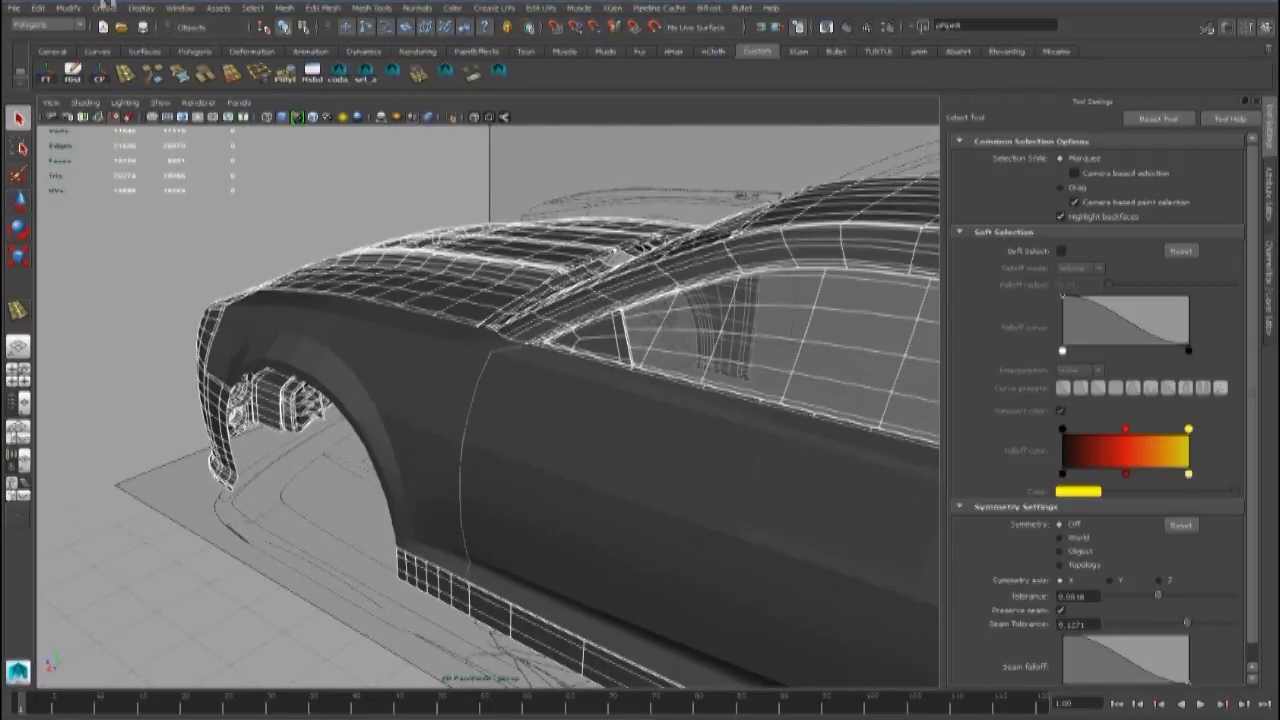
{"action": "left_click", "coordinate": [141, 8]}
{"action": "mouse_move", "coordinate": [156, 78]}
{"action": "left_click", "coordinate": [276, 83]}
Raise the transparency of the lambert1 material so the fender and door become see-through
{"action": "key", "text": "ctrl+a"}
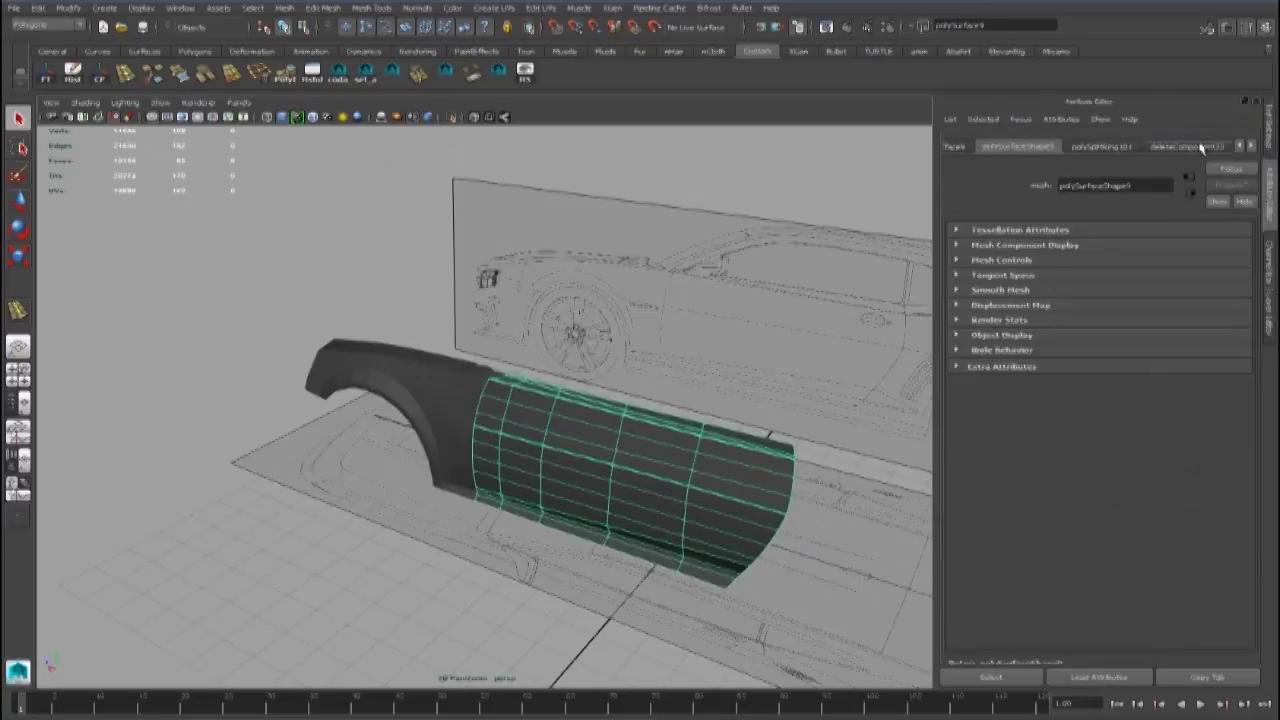
{"action": "left_click", "coordinate": [1208, 146]}
{"action": "left_click_drag", "start_coordinate": [1119, 332], "coordinate": [1192, 333]}
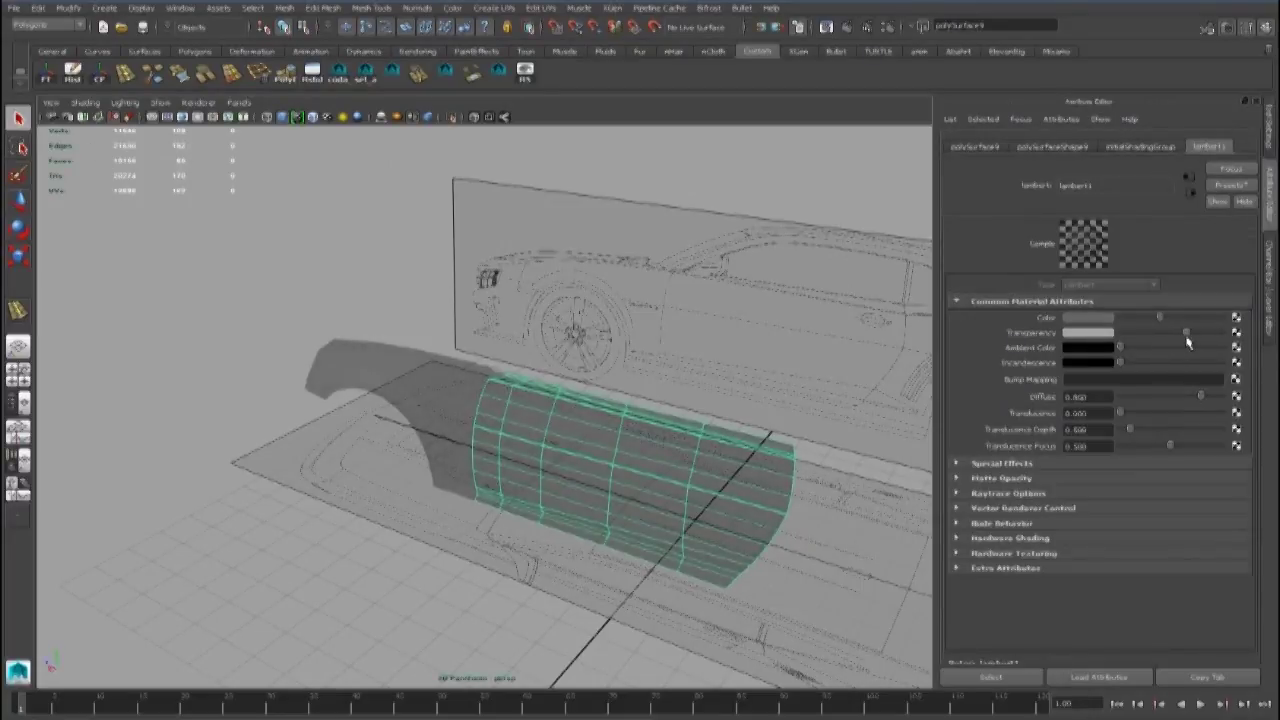
Show all hidden objects and add the Show All command to the shelf
{"action": "left_click_drag", "start_coordinate": [702, 362], "coordinate": [740, 345], "text": "alt"}
{"action": "left_click", "coordinate": [640, 275]}
{"action": "left_click_drag", "start_coordinate": [640, 275], "coordinate": [508, 314], "text": "alt"}
{"action": "middle_click_drag", "start_coordinate": [508, 314], "coordinate": [405, 305], "text": "alt"}
{"action": "left_click", "coordinate": [141, 9]}
{"action": "mouse_move", "coordinate": [160, 89]}
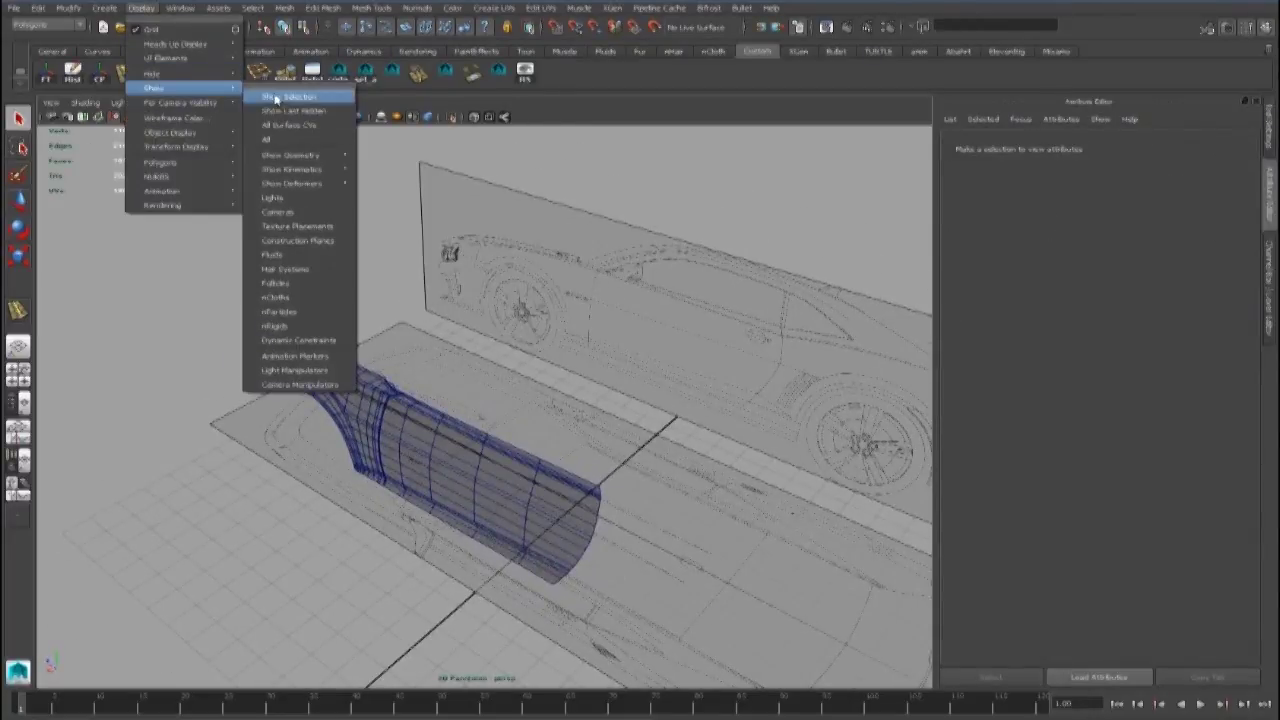
{"action": "left_click", "coordinate": [280, 141]}
Reset the transparency of the lambert1 material to fully opaque
{"action": "left_click_drag", "start_coordinate": [451, 257], "coordinate": [543, 357], "text": "alt"}
{"action": "scroll", "coordinate": [543, 357], "scroll_direction": "down", "scroll_amount": 2}
{"action": "left_click", "coordinate": [543, 358]}
{"action": "left_click_drag", "start_coordinate": [1188, 334], "coordinate": [1071, 335]}
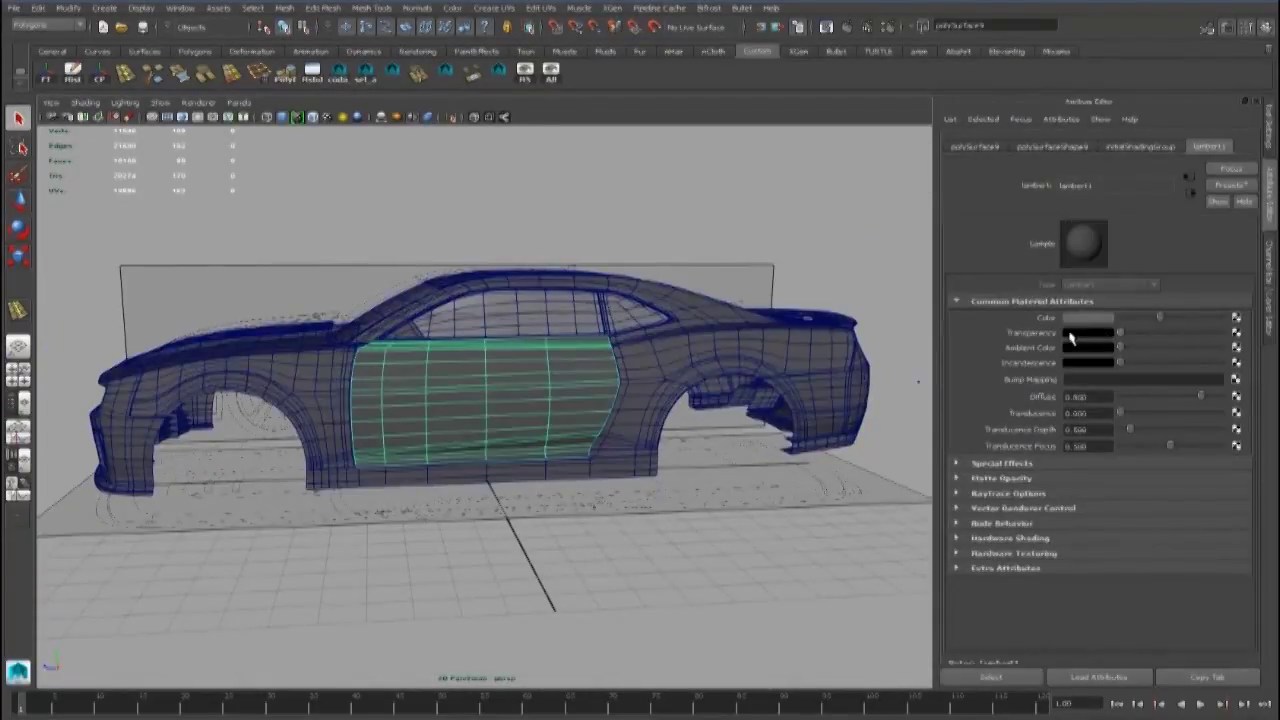
Turn off the wireframe overlay on the shaded car body
{"action": "left_click", "coordinate": [609, 214]}
{"action": "left_click_drag", "start_coordinate": [608, 215], "coordinate": [575, 340], "text": "alt"}
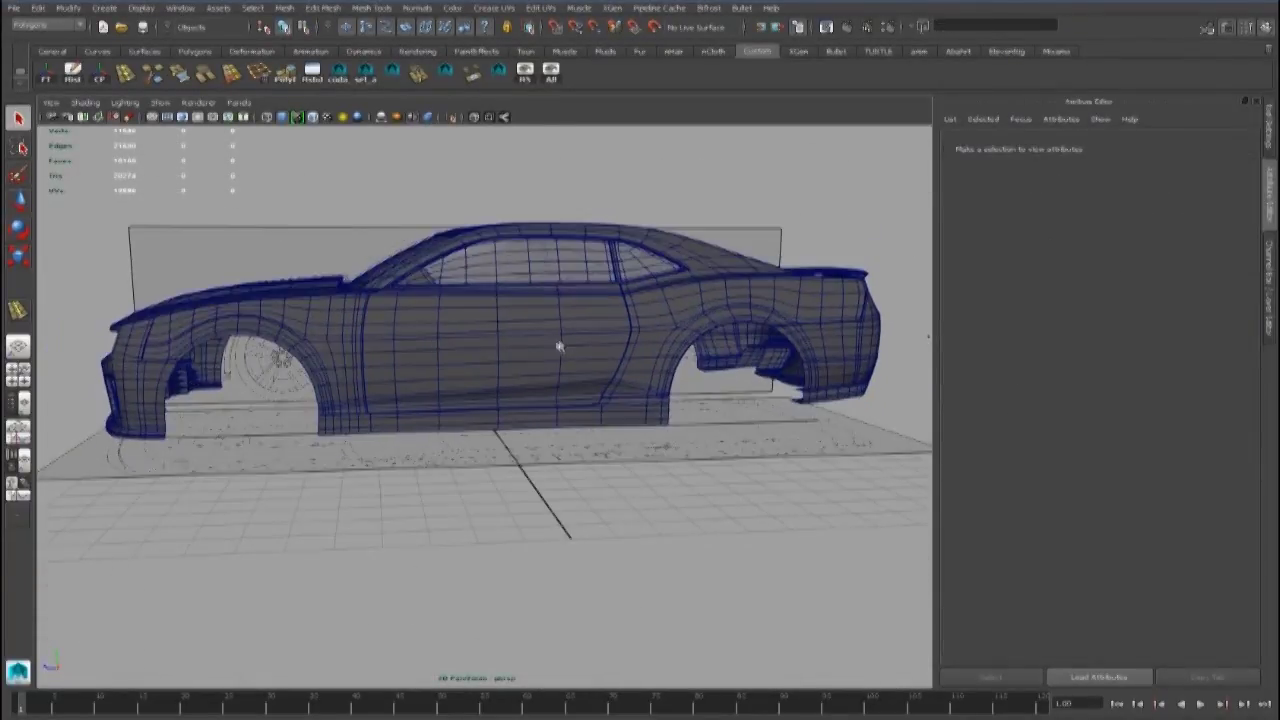
{"action": "left_click", "coordinate": [313, 117]}
{"action": "left_click", "coordinate": [684, 280]}
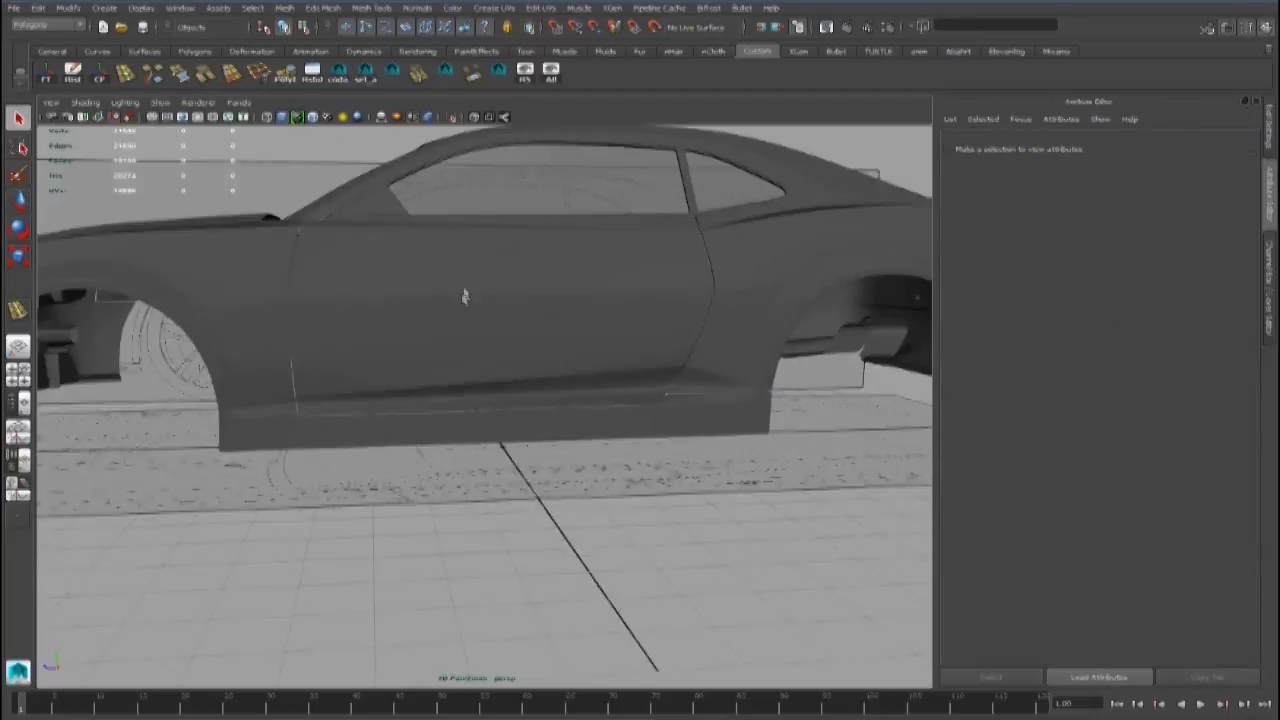
Isolate the door panel to edit it on its own
{"action": "scroll", "coordinate": [466, 287], "scroll_direction": "down", "scroll_amount": 2}
{"action": "key", "text": "w"}
{"action": "right_click_drag", "start_coordinate": [660, 577], "coordinate": [740, 560], "text": "alt"}
{"action": "middle_click_drag", "start_coordinate": [667, 482], "coordinate": [477, 469], "text": "alt"}
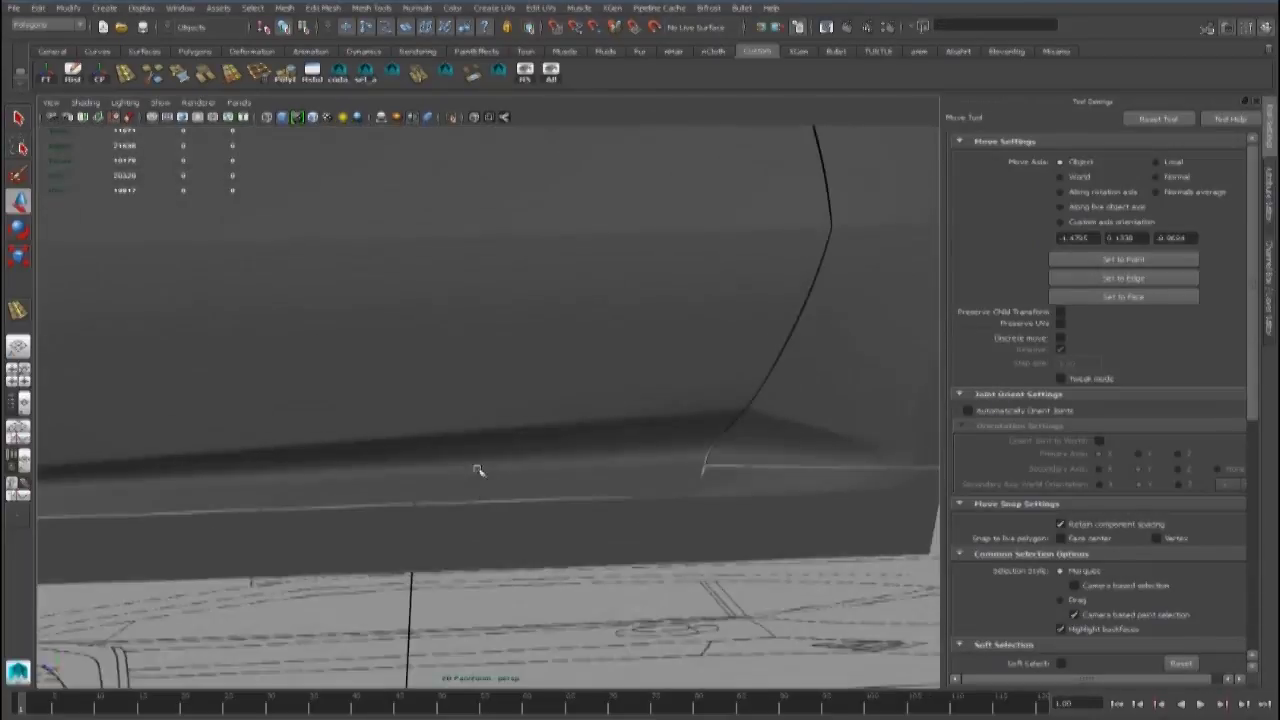
{"action": "left_click_drag", "start_coordinate": [477, 469], "coordinate": [500, 463], "text": "alt"}
{"action": "left_click", "coordinate": [500, 463]}
{"action": "middle_click_drag", "start_coordinate": [500, 463], "coordinate": [632, 450], "text": "alt"}
{"action": "middle_click_drag", "start_coordinate": [443, 463], "coordinate": [690, 422], "text": "alt"}
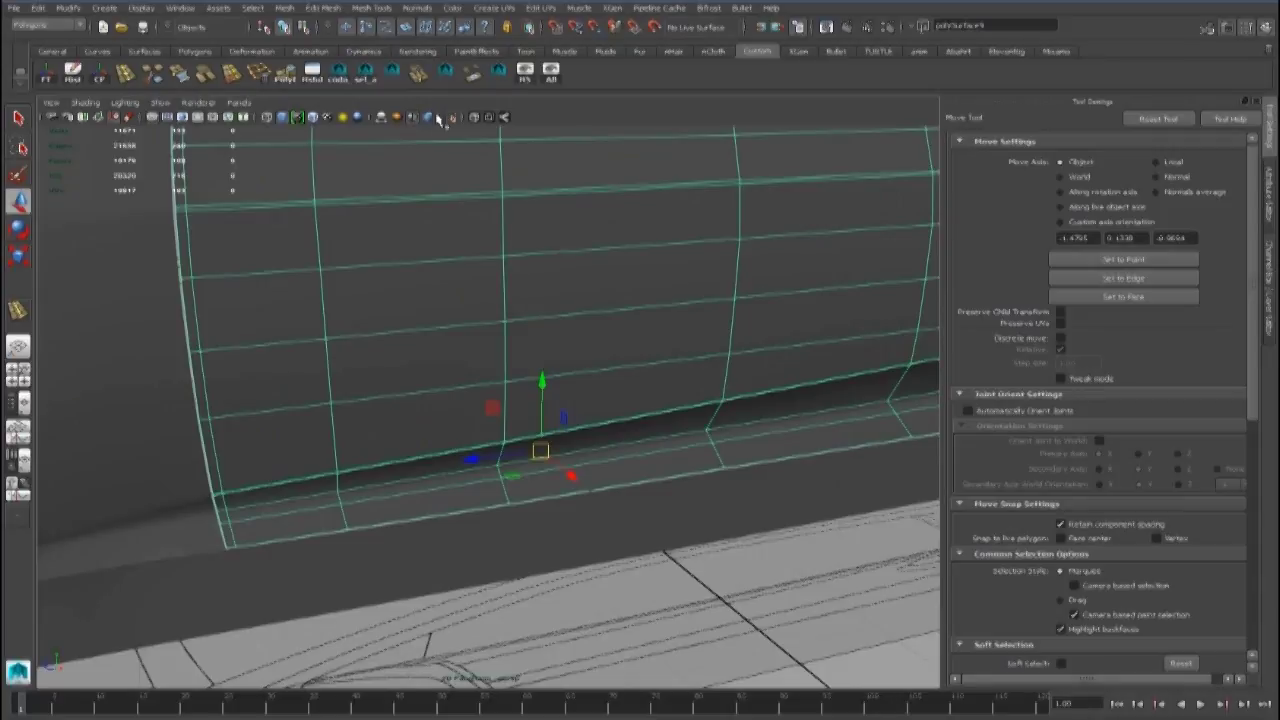
{"action": "left_click", "coordinate": [453, 118]}
{"action": "key", "text": "3"}
Insert supporting edge loops close to the borders of the door panel
{"action": "left_click", "coordinate": [18, 311]}
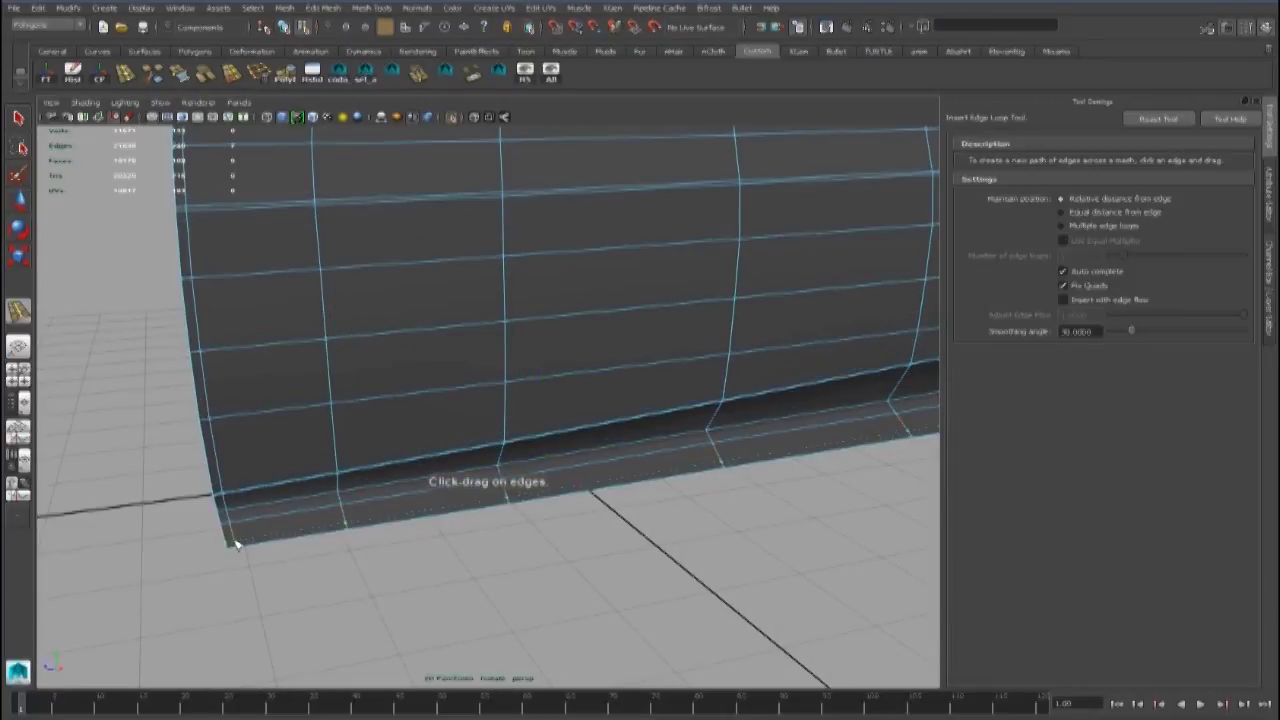
{"action": "left_click_drag", "start_coordinate": [297, 532], "coordinate": [488, 443], "text": "alt"}
{"action": "key", "text": "w"}
{"action": "left_click", "coordinate": [603, 325]}
Cut a diagonal edge across the door panel's lower corner and delete the two short loop edges beside it
{"action": "right_click_drag", "start_coordinate": [444, 293], "coordinate": [425, 338], "text": "shift"}
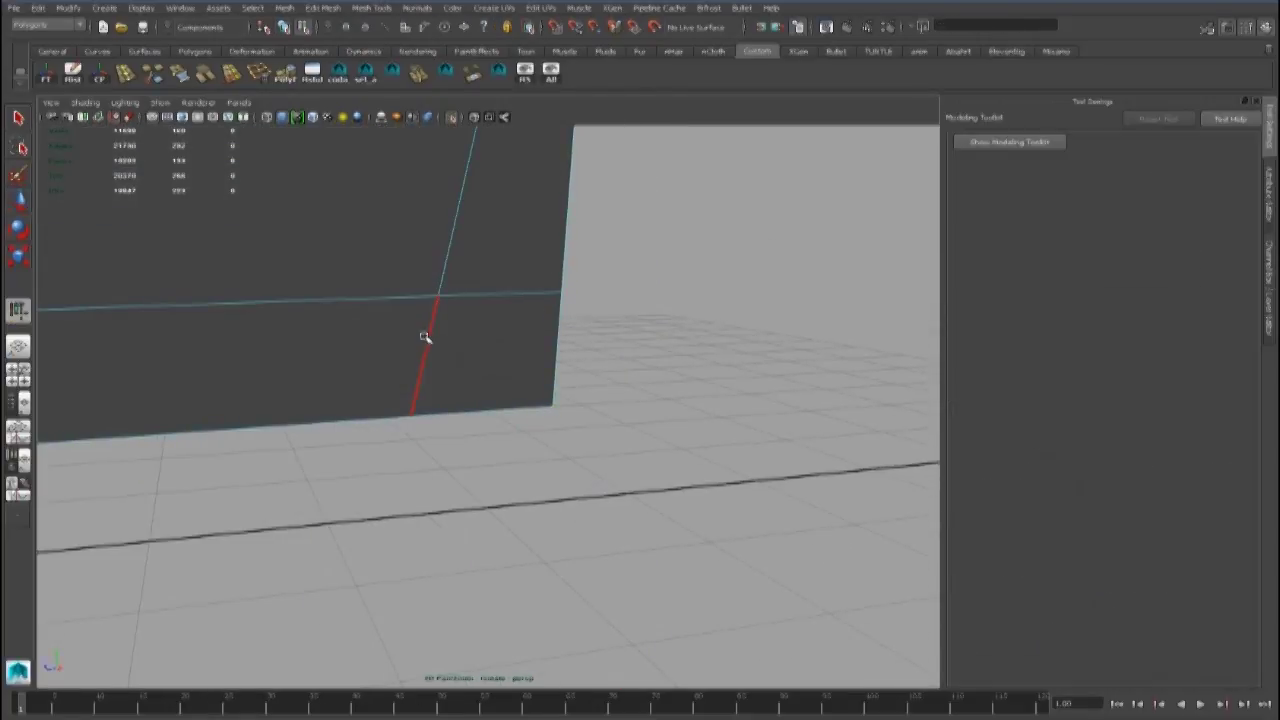
{"action": "left_click", "coordinate": [417, 344], "text": "shift"}
{"action": "left_click_drag", "start_coordinate": [417, 344], "coordinate": [443, 335], "text": "alt"}
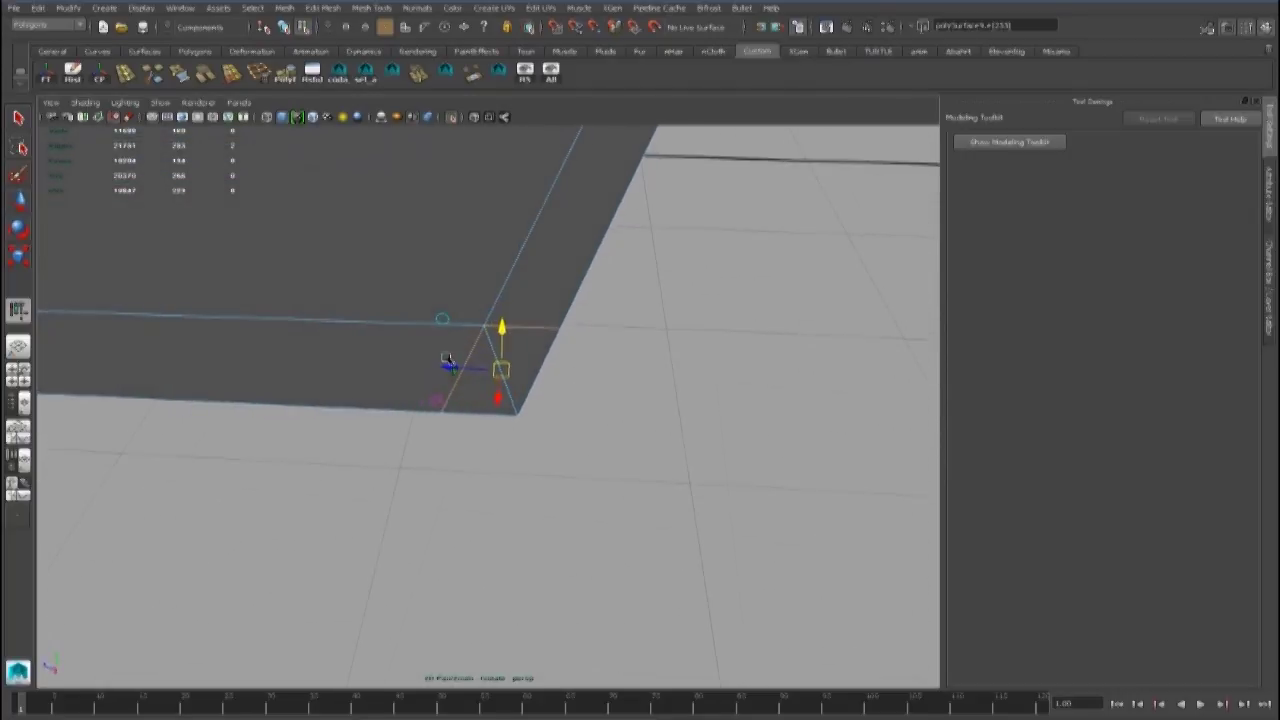
{"action": "left_click", "coordinate": [260, 76]}
{"action": "scroll", "coordinate": [550, 310], "scroll_direction": "down", "scroll_amount": 5}
{"action": "middle_click_drag", "start_coordinate": [550, 310], "coordinate": [560, 520], "text": "alt"}
{"action": "right_click_drag", "start_coordinate": [518, 318], "coordinate": [572, 301]}
Examine the door panel's outline and its remaining corners
{"action": "scroll", "coordinate": [600, 320], "scroll_direction": "down", "scroll_amount": 5}
{"action": "middle_click_drag", "start_coordinate": [610, 320], "coordinate": [617, 418], "text": "alt"}
{"action": "left_click_drag", "start_coordinate": [617, 418], "coordinate": [550, 472], "text": "alt"}
{"action": "scroll", "coordinate": [567, 342], "scroll_direction": "down", "scroll_amount": 5}
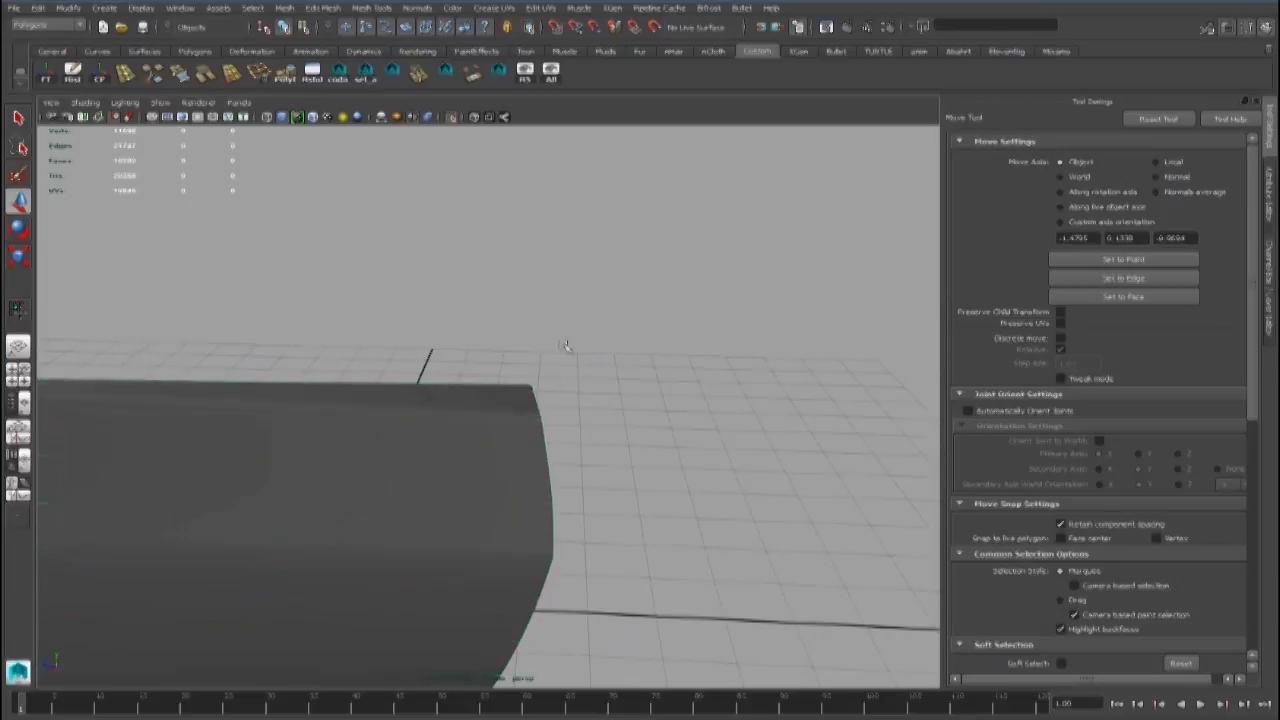
{"action": "middle_click_drag", "start_coordinate": [540, 400], "coordinate": [700, 395], "text": "alt"}
{"action": "left_click", "coordinate": [520, 405]}
{"action": "left_click_drag", "start_coordinate": [520, 405], "coordinate": [499, 415], "text": "alt"}
{"action": "scroll", "coordinate": [500, 417], "scroll_direction": "up", "scroll_amount": 5}
{"action": "middle_click_drag", "start_coordinate": [690, 600], "coordinate": [657, 466], "text": "alt"}
{"action": "left_click_drag", "start_coordinate": [657, 466], "coordinate": [663, 346], "text": "alt"}
{"action": "right_click_drag", "start_coordinate": [663, 346], "coordinate": [735, 325]}
{"action": "left_click_drag", "start_coordinate": [640, 346], "coordinate": [620, 325], "text": "alt"}
{"action": "scroll", "coordinate": [450, 350], "scroll_direction": "down", "scroll_amount": 5}
Extrude the door panel to give its border thickness and delete the surplus faces
{"action": "left_click", "coordinate": [282, 82]}
{"action": "key", "text": "w"}
{"action": "key", "text": "g"}
{"action": "left_click_drag", "start_coordinate": [570, 457], "coordinate": [552, 458]}
{"action": "key", "text": "w"}
{"action": "left_click_drag", "start_coordinate": [552, 457], "coordinate": [559, 389], "text": "alt"}
{"action": "key", "text": "Delete"}
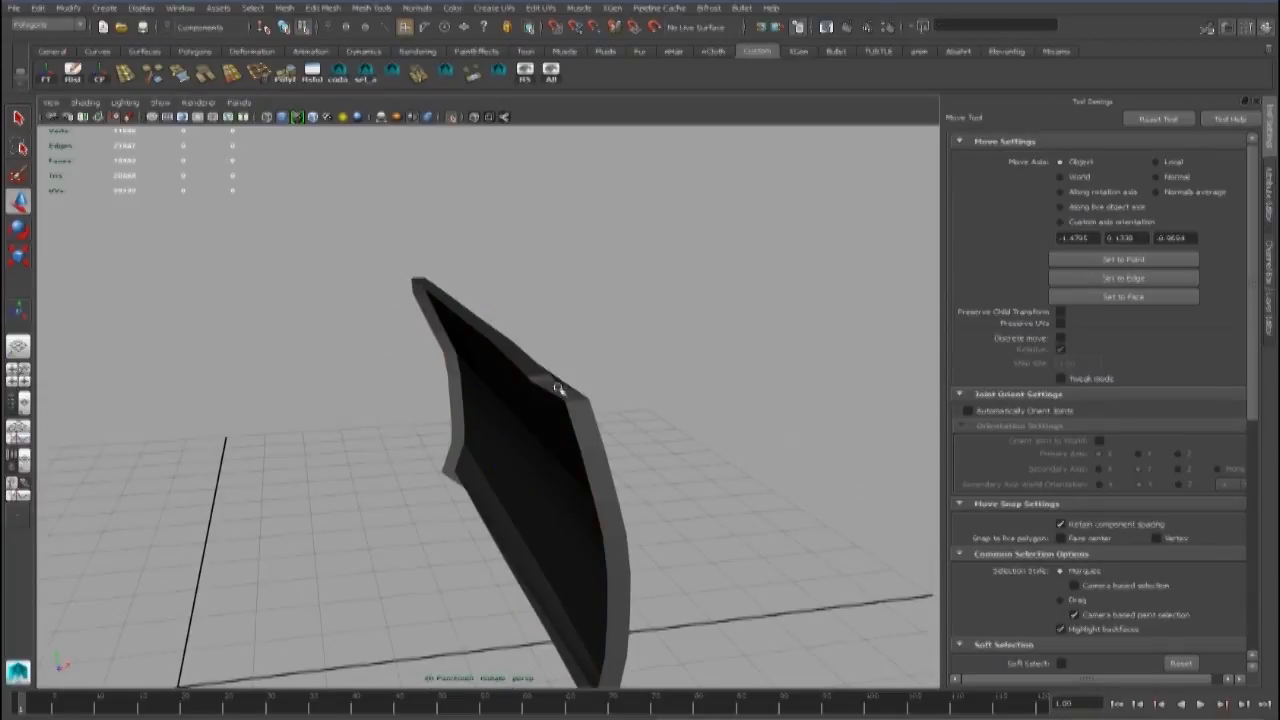
Isolate the side skirt below the door and extrude its faces
{"action": "left_click", "coordinate": [656, 325]}
{"action": "left_click_drag", "start_coordinate": [656, 325], "coordinate": [490, 425], "text": "alt"}
{"action": "left_click", "coordinate": [452, 117]}
{"action": "scroll", "coordinate": [411, 409], "scroll_direction": "down", "scroll_amount": 5}
{"action": "scroll", "coordinate": [519, 404], "scroll_direction": "up", "scroll_amount": 5}
{"action": "left_click", "coordinate": [534, 437]}
{"action": "scroll", "coordinate": [534, 437], "scroll_direction": "up", "scroll_amount": 5}
{"action": "left_click", "coordinate": [452, 117]}
{"action": "left_click_drag", "start_coordinate": [440, 150], "coordinate": [329, 184], "text": "alt"}
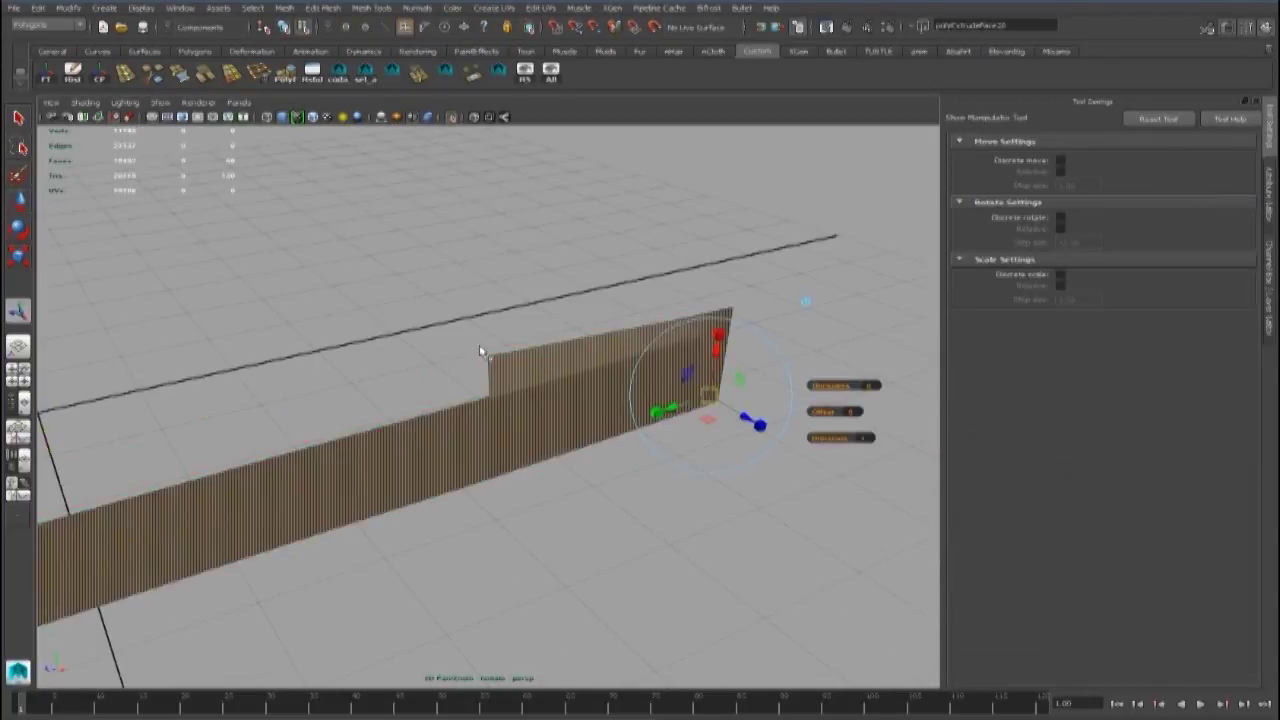
{"action": "key", "text": "w"}
{"action": "left_click_drag", "start_coordinate": [480, 349], "coordinate": [651, 394], "text": "alt"}
{"action": "scroll", "coordinate": [640, 415], "scroll_direction": "up", "scroll_amount": 4}
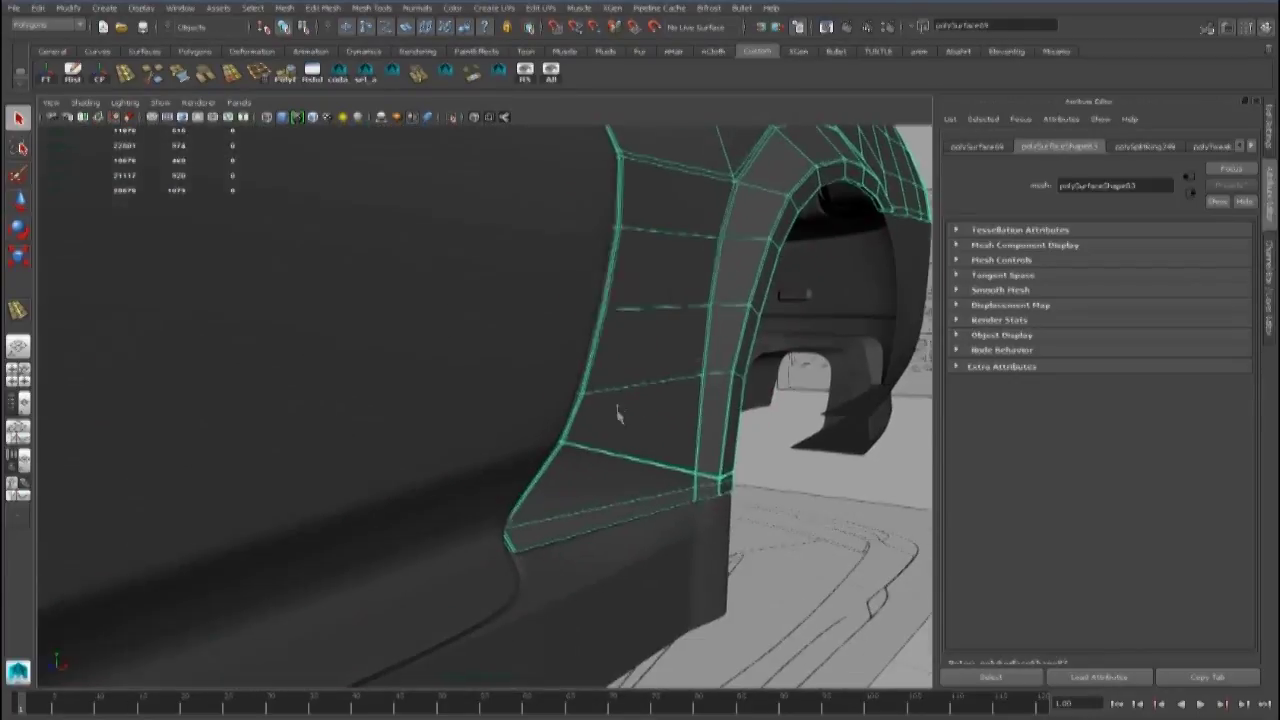
Examine the closely spaced crease edges across the lower part of the rear quarter panel
{"action": "key", "text": "F10"}
{"action": "left_click", "coordinate": [597, 454]}
{"action": "key", "text": "f"}
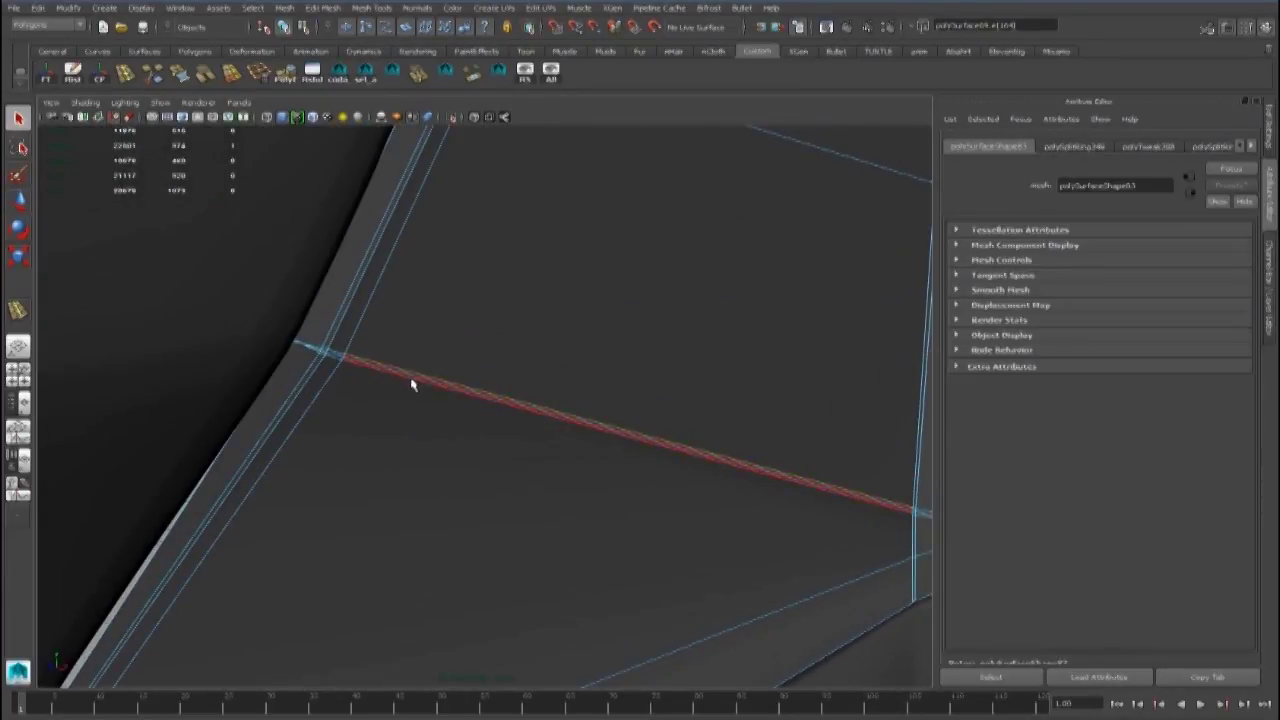
{"action": "left_click", "coordinate": [306, 266]}
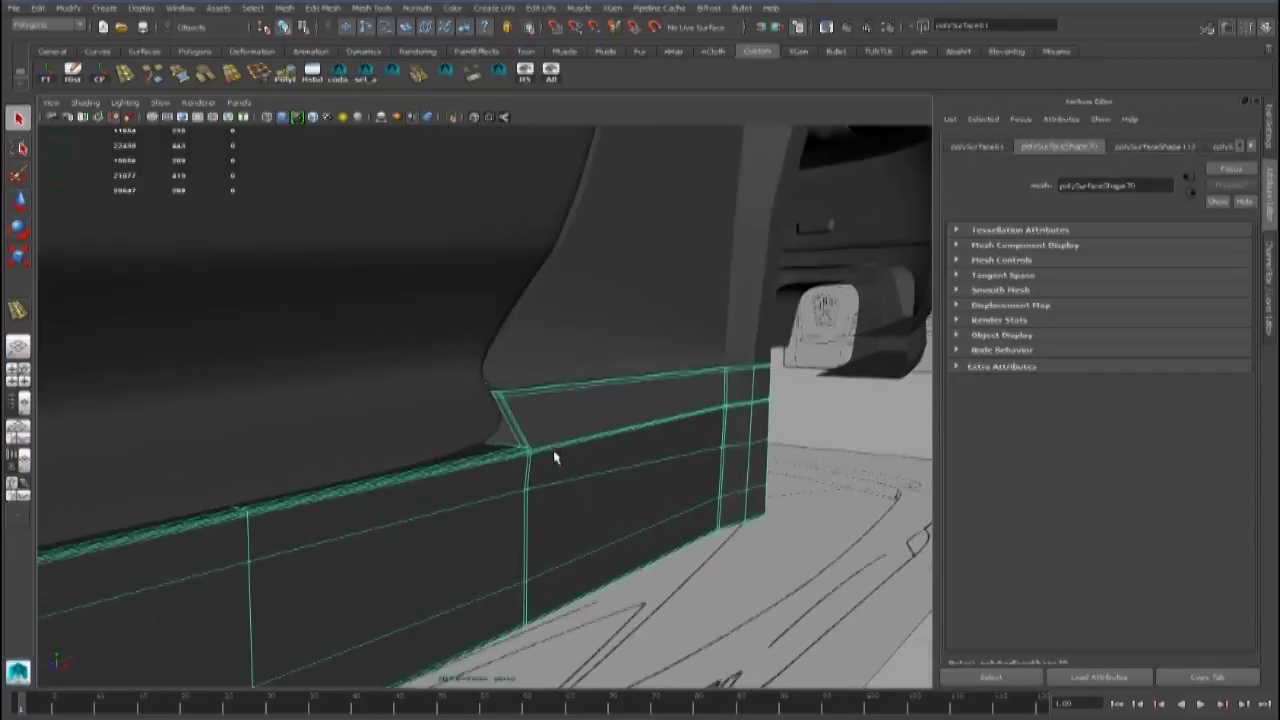
Delete the support edge loops around the side skirt's stepped notch
{"action": "left_click_drag", "start_coordinate": [555, 457], "coordinate": [554, 420], "text": "alt"}
{"action": "scroll", "coordinate": [554, 420], "scroll_direction": "up", "scroll_amount": 3}
{"action": "right_click_drag", "start_coordinate": [514, 397], "coordinate": [514, 363]}
{"action": "double_click", "coordinate": [515, 377]}
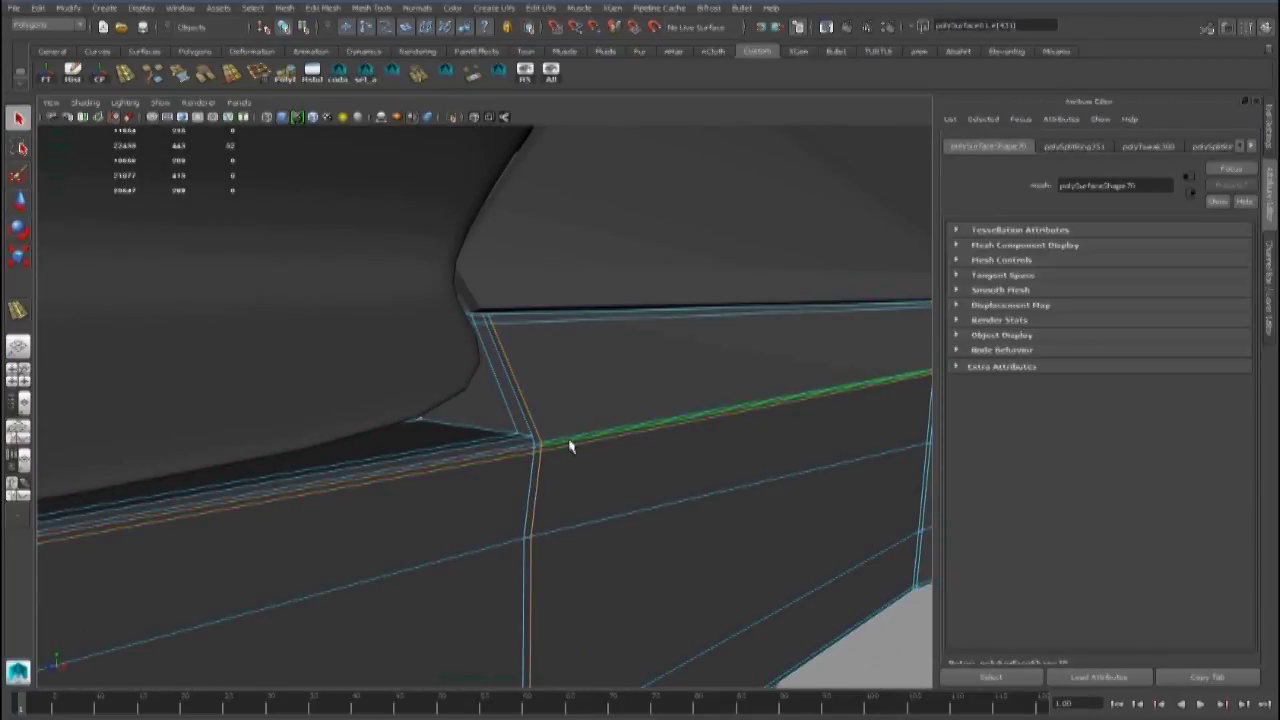
{"action": "left_click", "coordinate": [361, 210]}
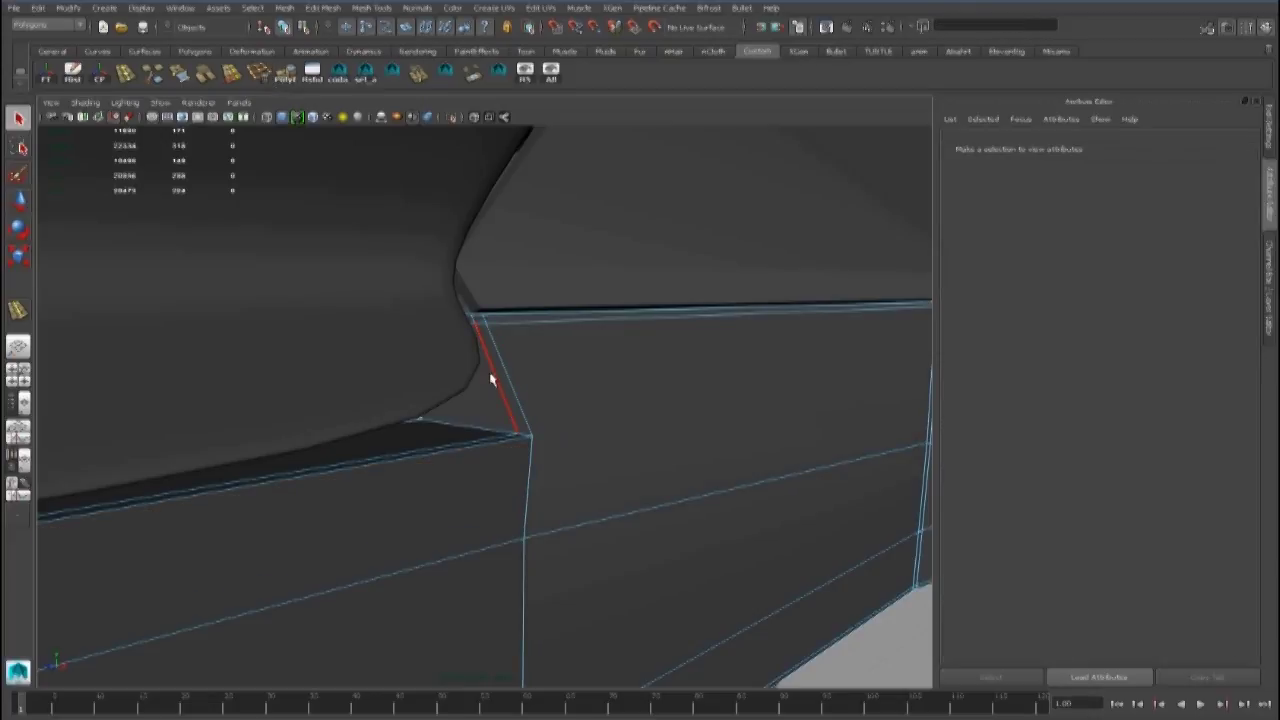
{"action": "left_click", "coordinate": [491, 379]}
{"action": "left_click", "coordinate": [285, 77]}
Delete a further leftover edge loop from the side skirt and return to object selection
{"action": "scroll", "coordinate": [523, 342], "scroll_direction": "down", "scroll_amount": 2}
{"action": "left_click_drag", "start_coordinate": [523, 342], "coordinate": [564, 371], "text": "alt"}
{"action": "scroll", "coordinate": [483, 357], "scroll_direction": "down", "scroll_amount": 3}
{"action": "double_click", "coordinate": [560, 377]}
{"action": "left_click", "coordinate": [284, 77]}
{"action": "scroll", "coordinate": [500, 390], "scroll_direction": "down", "scroll_amount": 3}
{"action": "left_click_drag", "start_coordinate": [485, 388], "coordinate": [531, 394], "text": "alt"}
{"action": "right_click_drag", "start_coordinate": [531, 394], "coordinate": [594, 375]}
Delete the extra vertical edge loop near the side skirt's wheel-arch end
{"action": "scroll", "coordinate": [500, 420], "scroll_direction": "down", "scroll_amount": 3}
{"action": "left_click_drag", "start_coordinate": [490, 425], "coordinate": [601, 429], "text": "alt"}
{"action": "scroll", "coordinate": [601, 429], "scroll_direction": "up", "scroll_amount": 5}
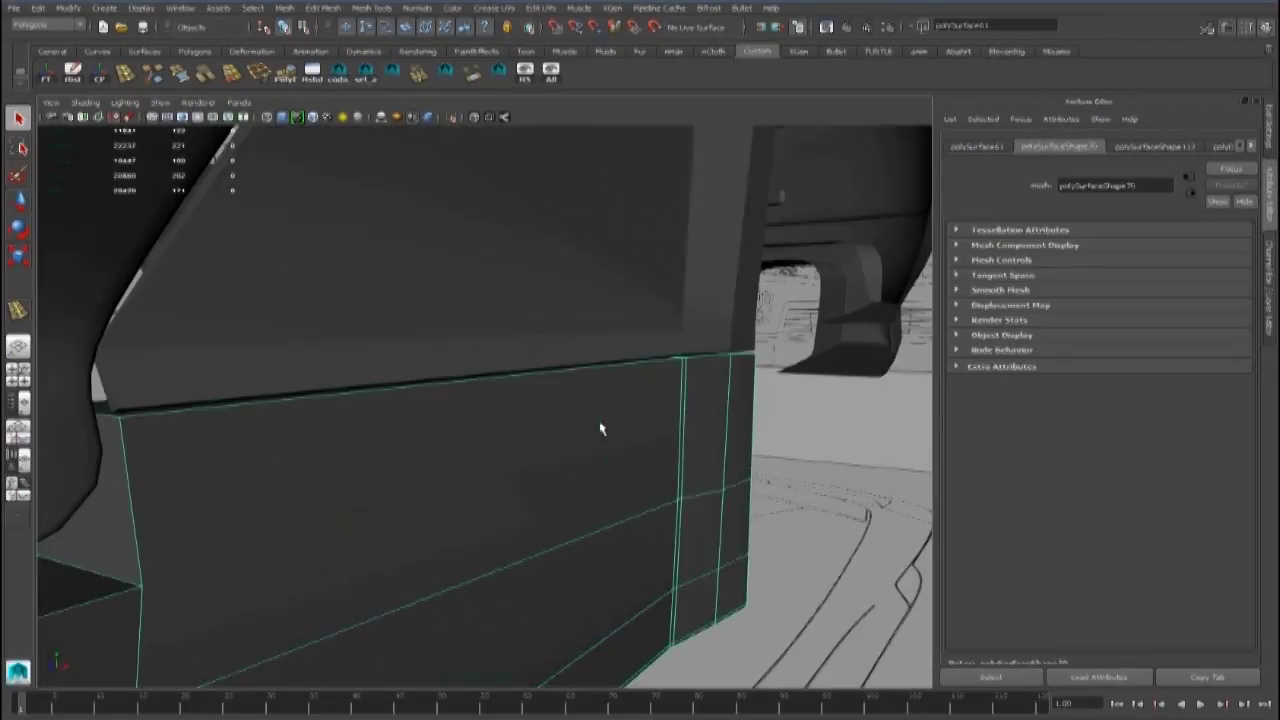
{"action": "right_click_drag", "start_coordinate": [678, 404], "coordinate": [681, 374]}
{"action": "double_click", "coordinate": [685, 382]}
{"action": "left_click", "coordinate": [284, 77]}
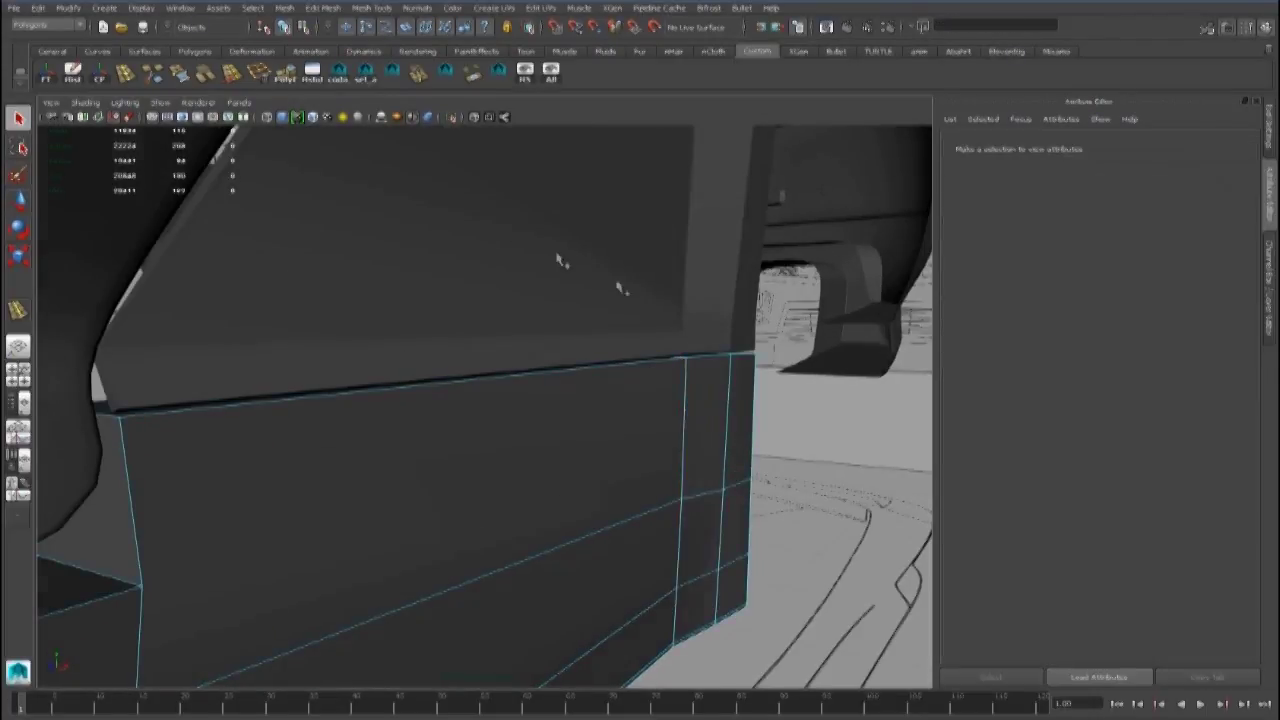
{"action": "scroll", "coordinate": [470, 300], "scroll_direction": "down", "scroll_amount": 3}
{"action": "left_click_drag", "start_coordinate": [470, 300], "coordinate": [566, 330], "text": "alt"}
{"action": "right_click_drag", "start_coordinate": [572, 330], "coordinate": [621, 316]}
Delete the side skirt's end-cap and inner thickness faces, leaving only the outer surface
{"action": "left_click_drag", "start_coordinate": [621, 316], "coordinate": [613, 326], "text": "alt"}
{"action": "left_click", "coordinate": [613, 326]}
{"action": "left_click", "coordinate": [577, 415], "text": "shift"}
{"action": "scroll", "coordinate": [577, 415], "scroll_direction": "up", "scroll_amount": 4}
{"action": "left_click_drag", "start_coordinate": [577, 415], "coordinate": [430, 422], "text": "alt"}
{"action": "key", "text": "F11"}
{"action": "left_click", "coordinate": [436, 424]}
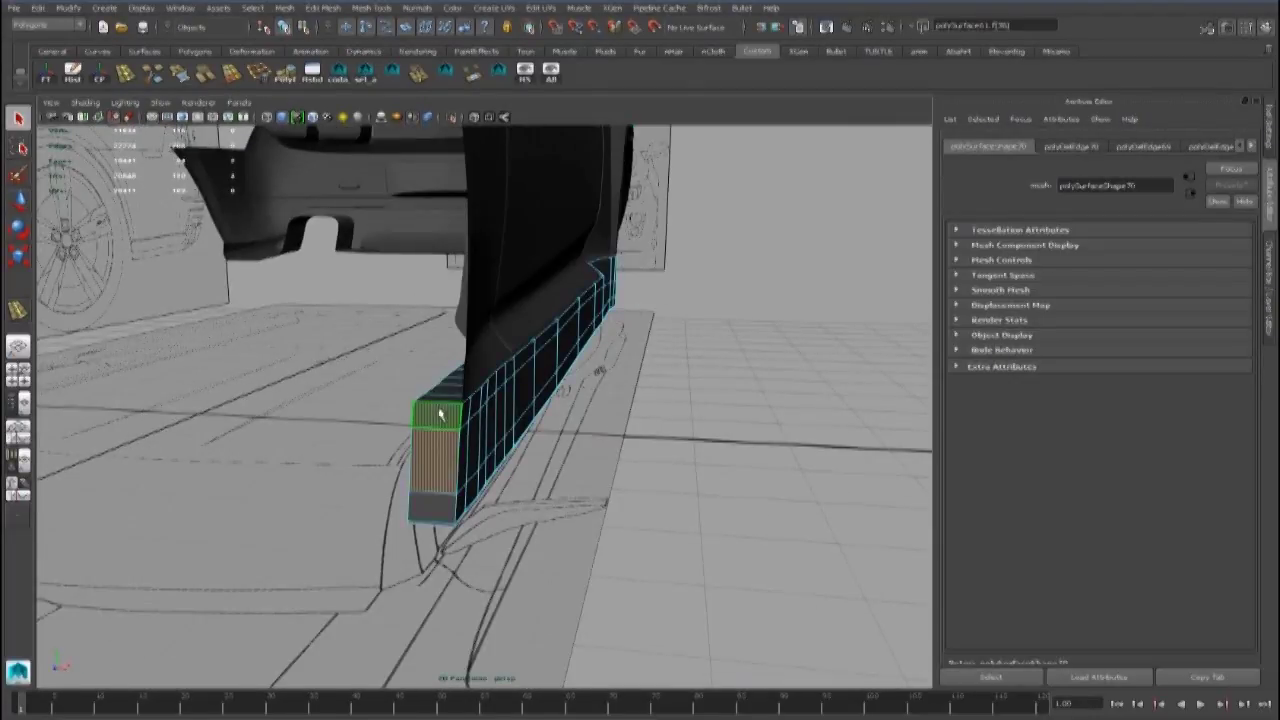
{"action": "key", "text": "Delete"}
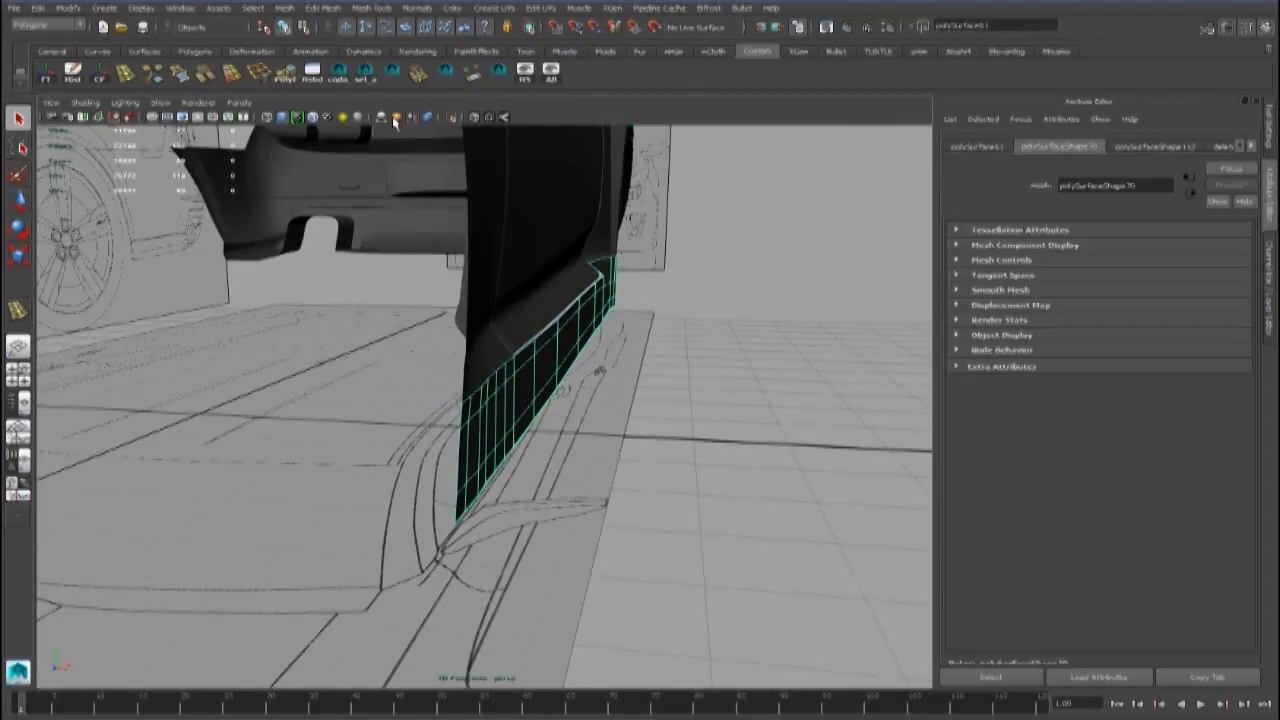
Isolate the side skirt and insert a horizontal edge loop across its rear end segments
{"action": "left_click", "coordinate": [452, 117]}
{"action": "left_click_drag", "start_coordinate": [560, 390], "coordinate": [552, 323], "text": "alt"}
{"action": "left_click", "coordinate": [435, 124]}
{"action": "right_click_drag", "start_coordinate": [519, 399], "coordinate": [465, 435], "text": "alt"}
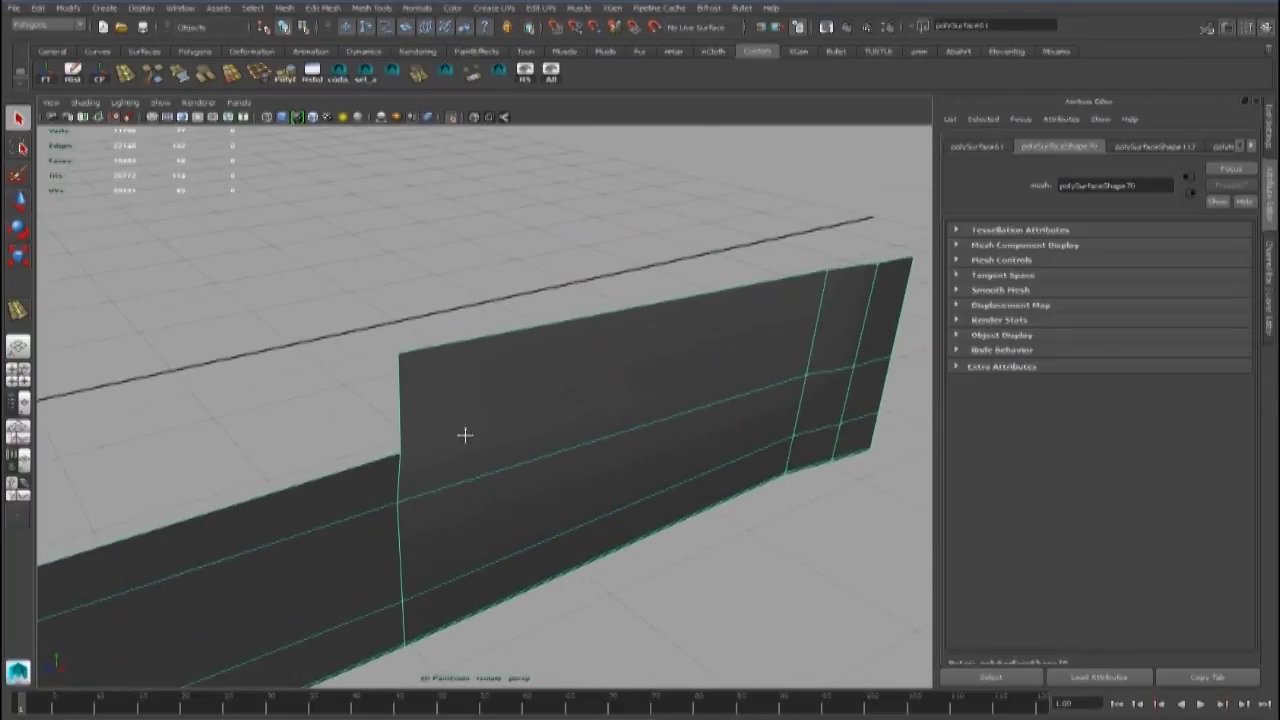
{"action": "left_click", "coordinate": [125, 74]}
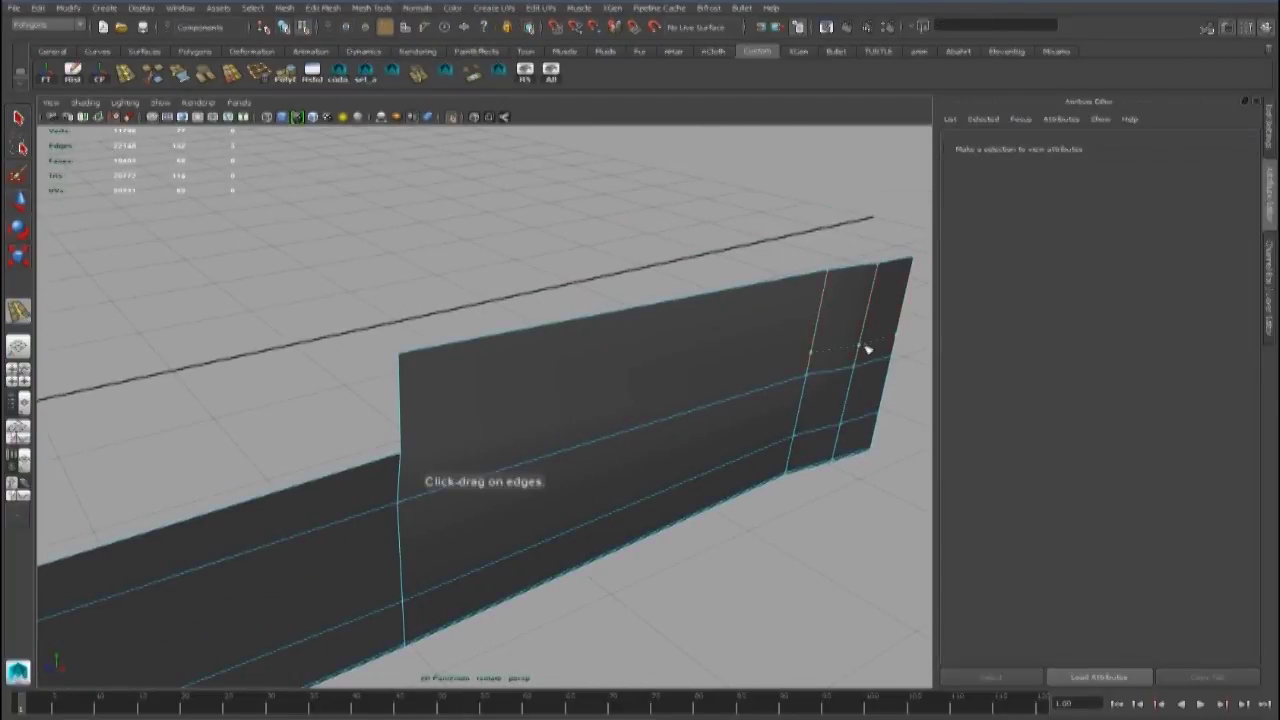
{"action": "left_click", "coordinate": [867, 349]}
Cut an edge from the skirt's notch corner to the end of the new horizontal loop
{"action": "right_click_drag", "start_coordinate": [439, 374], "coordinate": [440, 374], "text": "shift"}
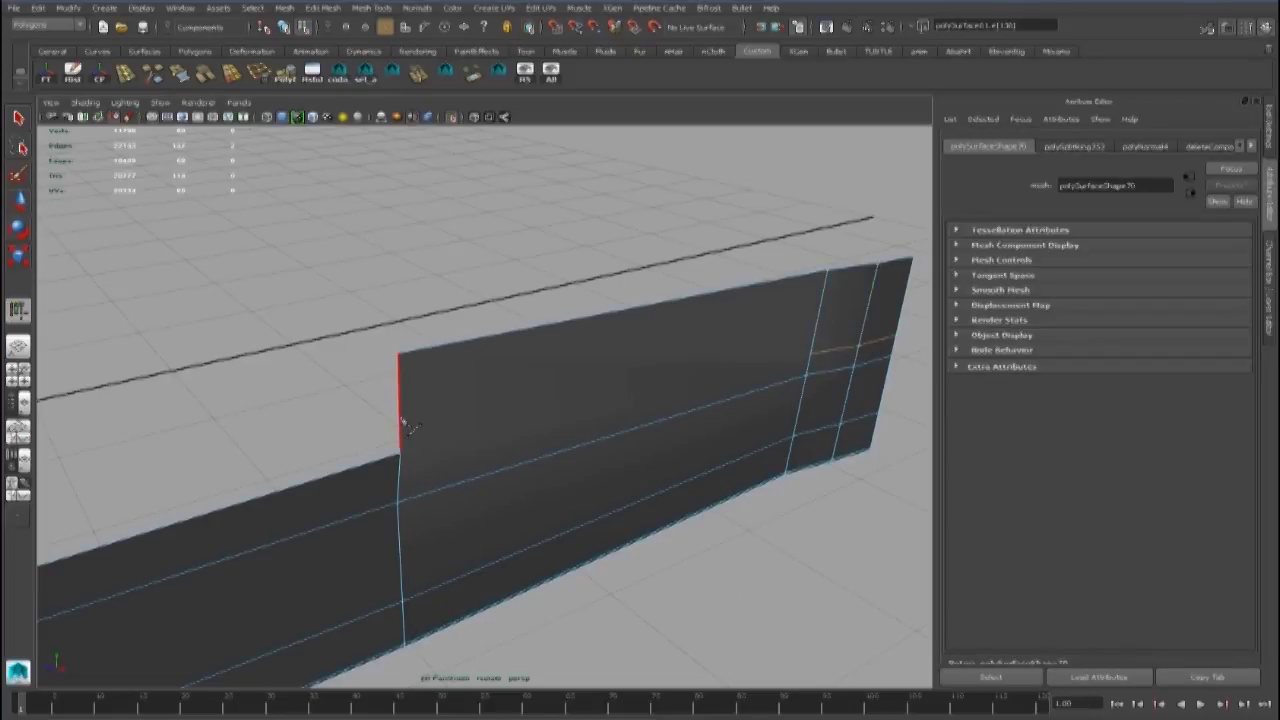
{"action": "left_click", "coordinate": [815, 358]}
{"action": "right_click", "coordinate": [815, 358]}
{"action": "key", "text": "g"}
Select the side skirt's notch-corner vertex with the Move tool and bring the whole car body back into view
{"action": "right_click_drag", "start_coordinate": [423, 420], "coordinate": [385, 421]}
{"action": "left_click", "coordinate": [401, 453]}
{"action": "key", "text": "w"}
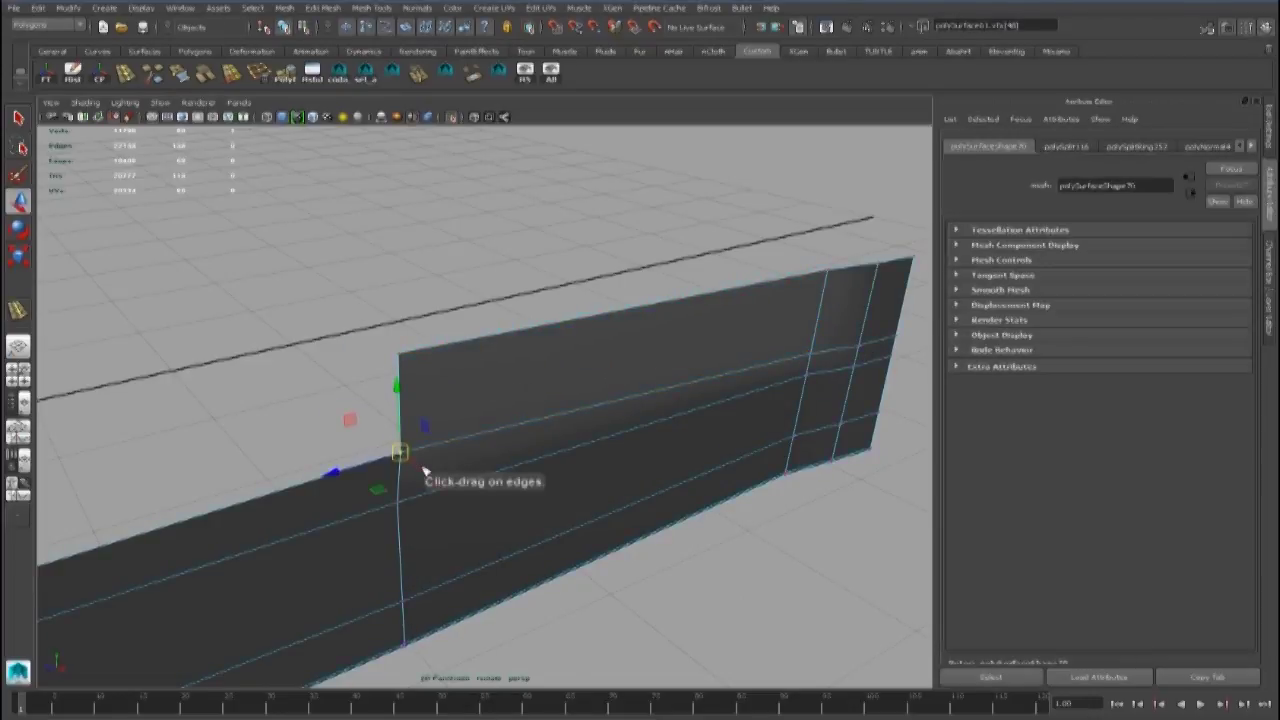
{"action": "scroll", "coordinate": [468, 407], "scroll_direction": "down", "scroll_amount": 3}
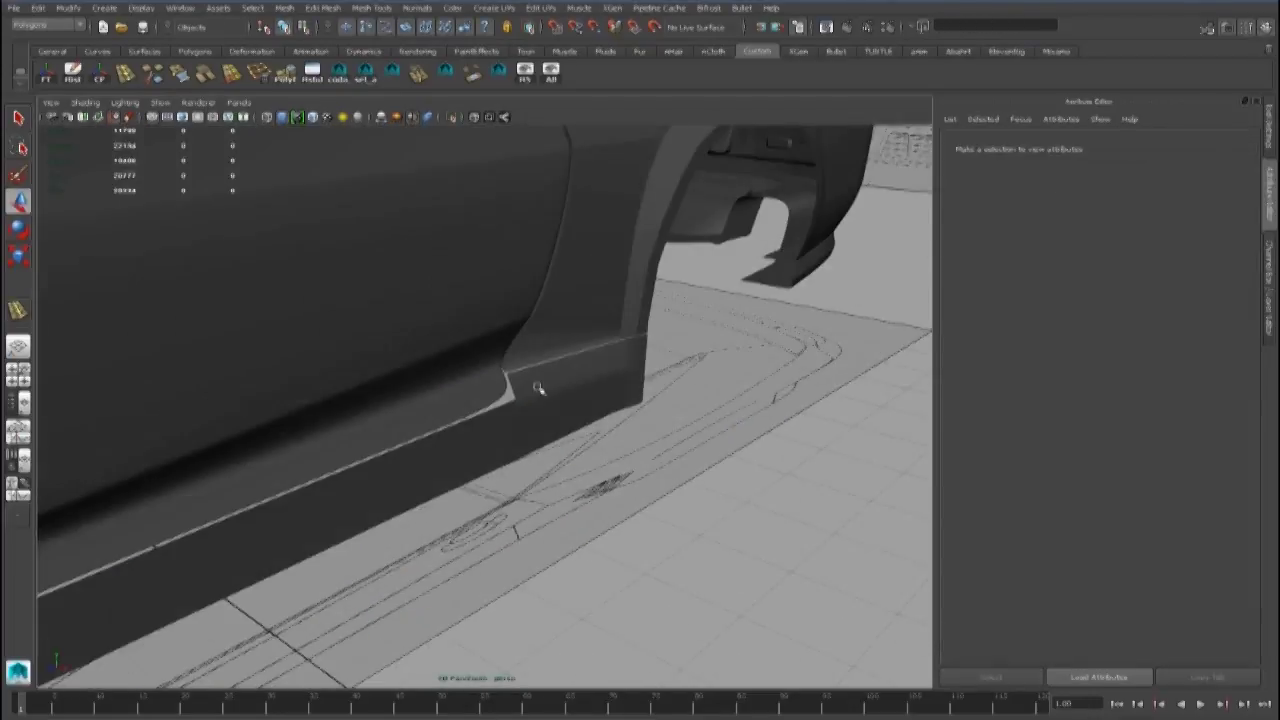
Frame the side skirt's notch and insert an edge loop in the adjoining body panel
{"action": "left_click", "coordinate": [606, 371]}
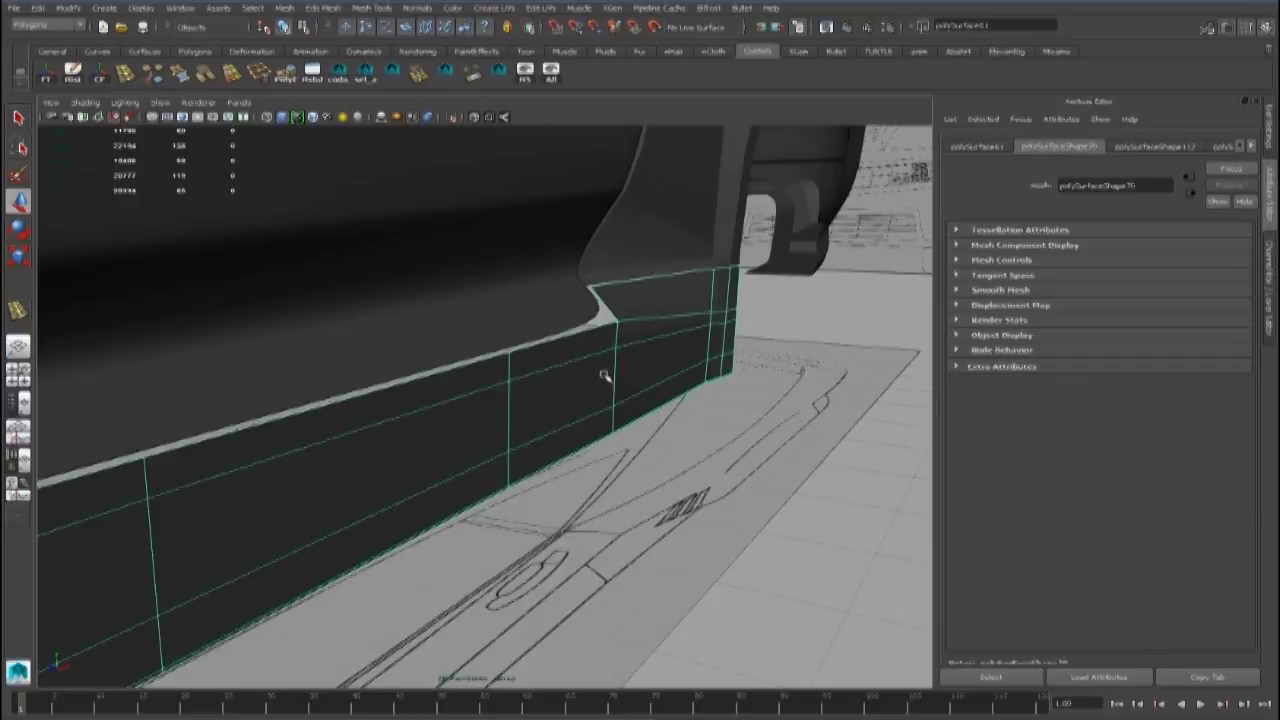
{"action": "key", "text": "f"}
{"action": "left_click_drag", "start_coordinate": [627, 376], "coordinate": [455, 474], "text": "alt"}
{"action": "left_click", "coordinate": [486, 411], "text": "shift"}
{"action": "right_click_drag", "start_coordinate": [455, 474], "coordinate": [497, 483], "text": "alt"}
{"action": "left_click_drag", "start_coordinate": [497, 483], "coordinate": [534, 414], "text": "alt"}
{"action": "right_click", "coordinate": [535, 414]}
{"action": "left_click", "coordinate": [533, 416]}
{"action": "right_click_drag", "start_coordinate": [490, 421], "coordinate": [532, 436], "text": "alt"}
{"action": "left_click", "coordinate": [126, 76]}
{"action": "left_click_drag", "start_coordinate": [613, 310], "coordinate": [612, 306]}
{"action": "right_click_drag", "start_coordinate": [660, 350], "coordinate": [550, 380], "text": "alt"}
{"action": "key", "text": "q"}
{"action": "left_click", "coordinate": [807, 449]}
Examine how the door, rear fender and side skirt fit together from several angles
{"action": "left_click_drag", "start_coordinate": [468, 442], "coordinate": [489, 424], "text": "alt"}
{"action": "left_click", "coordinate": [489, 423]}
{"action": "right_click_drag", "start_coordinate": [580, 410], "coordinate": [537, 423], "text": "alt"}
{"action": "left_click_drag", "start_coordinate": [537, 423], "coordinate": [584, 442], "text": "alt"}
{"action": "left_click", "coordinate": [602, 429]}
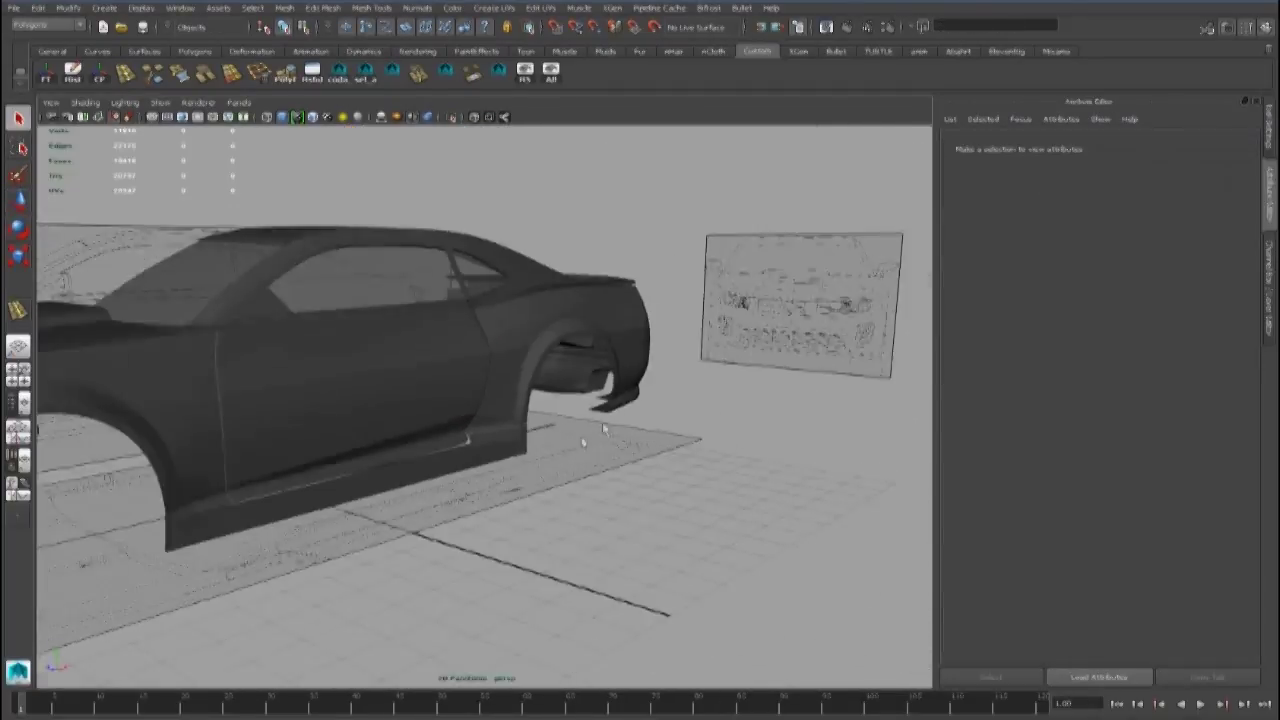
{"action": "scroll", "coordinate": [602, 428], "scroll_direction": "up", "scroll_amount": 3}
{"action": "left_click", "coordinate": [608, 424]}
{"action": "scroll", "coordinate": [608, 424], "scroll_direction": "up", "scroll_amount": 2}
{"action": "left_click", "coordinate": [447, 135]}
{"action": "right_click_drag", "start_coordinate": [603, 411], "coordinate": [662, 401]}
{"action": "right_click_drag", "start_coordinate": [646, 409], "coordinate": [676, 398]}
{"action": "right_click_drag", "start_coordinate": [660, 420], "coordinate": [595, 458], "text": "alt"}
{"action": "left_click_drag", "start_coordinate": [595, 458], "coordinate": [584, 448], "text": "alt"}
Delete the side skirt's construction history and make the lambert1 material semi-transparent so the blueprint shows through in the side view
{"action": "left_click", "coordinate": [584, 446]}
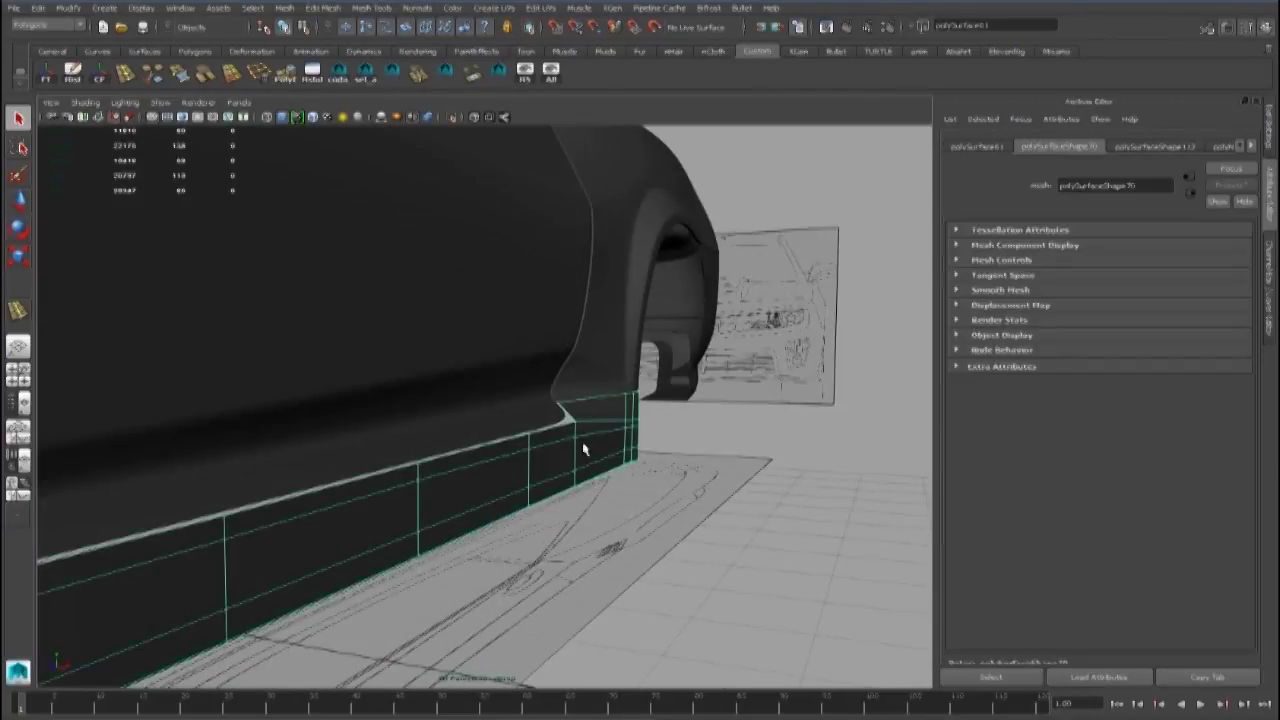
{"action": "right_click_drag", "start_coordinate": [584, 448], "coordinate": [556, 452], "text": "alt"}
{"action": "middle_click_drag", "start_coordinate": [556, 452], "coordinate": [726, 431], "text": "alt"}
{"action": "right_click_drag", "start_coordinate": [726, 431], "coordinate": [618, 436], "text": "alt"}
{"action": "left_click_drag", "start_coordinate": [618, 436], "coordinate": [594, 437], "text": "alt"}
{"action": "key", "text": "space"}
{"action": "key", "text": "space"}
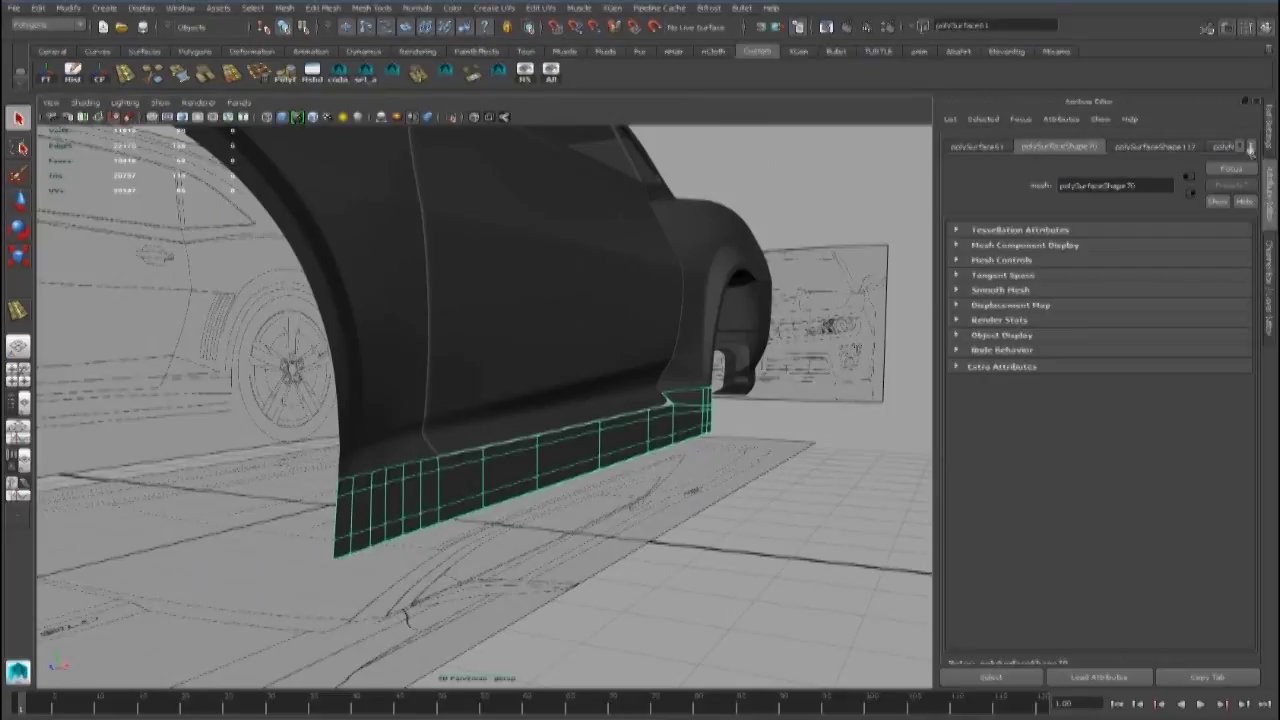
{"action": "left_click", "coordinate": [73, 74]}
{"action": "key", "text": "space"}
{"action": "key", "text": "space"}
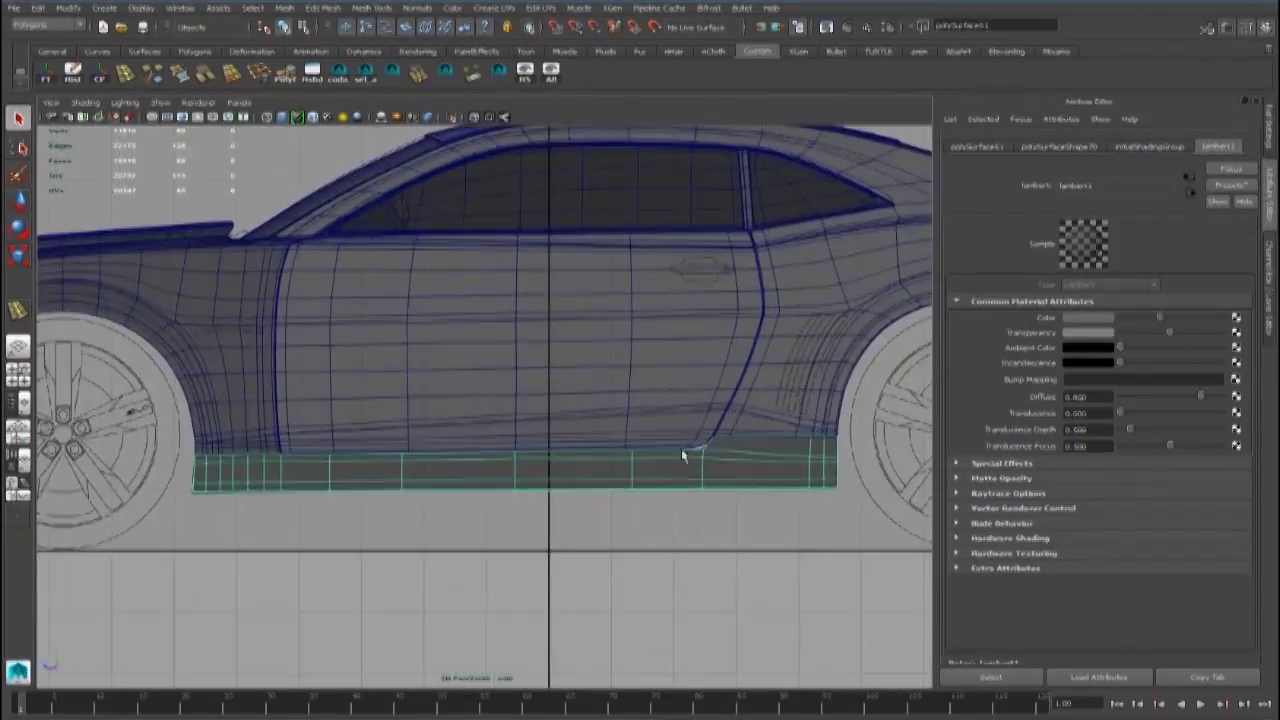
Reposition the vertices near the side skirt's rear end against the side-view blueprint and check them in perspective
{"action": "middle_click_drag", "start_coordinate": [674, 463], "coordinate": [424, 460], "text": "alt"}
{"action": "right_click_drag", "start_coordinate": [424, 460], "coordinate": [770, 460], "text": "alt"}
{"action": "right_click_drag", "start_coordinate": [627, 412], "coordinate": [568, 414]}
{"action": "left_click_drag", "start_coordinate": [687, 410], "coordinate": [688, 430]}
{"action": "right_click_drag", "start_coordinate": [688, 430], "coordinate": [664, 474], "text": "alt"}
{"action": "middle_click_drag", "start_coordinate": [664, 474], "coordinate": [567, 454], "text": "alt"}
{"action": "right_click_drag", "start_coordinate": [567, 454], "coordinate": [655, 462], "text": "alt"}
{"action": "left_click_drag", "start_coordinate": [672, 468], "coordinate": [673, 470]}
{"action": "key", "text": "space"}
{"action": "key", "text": "space"}
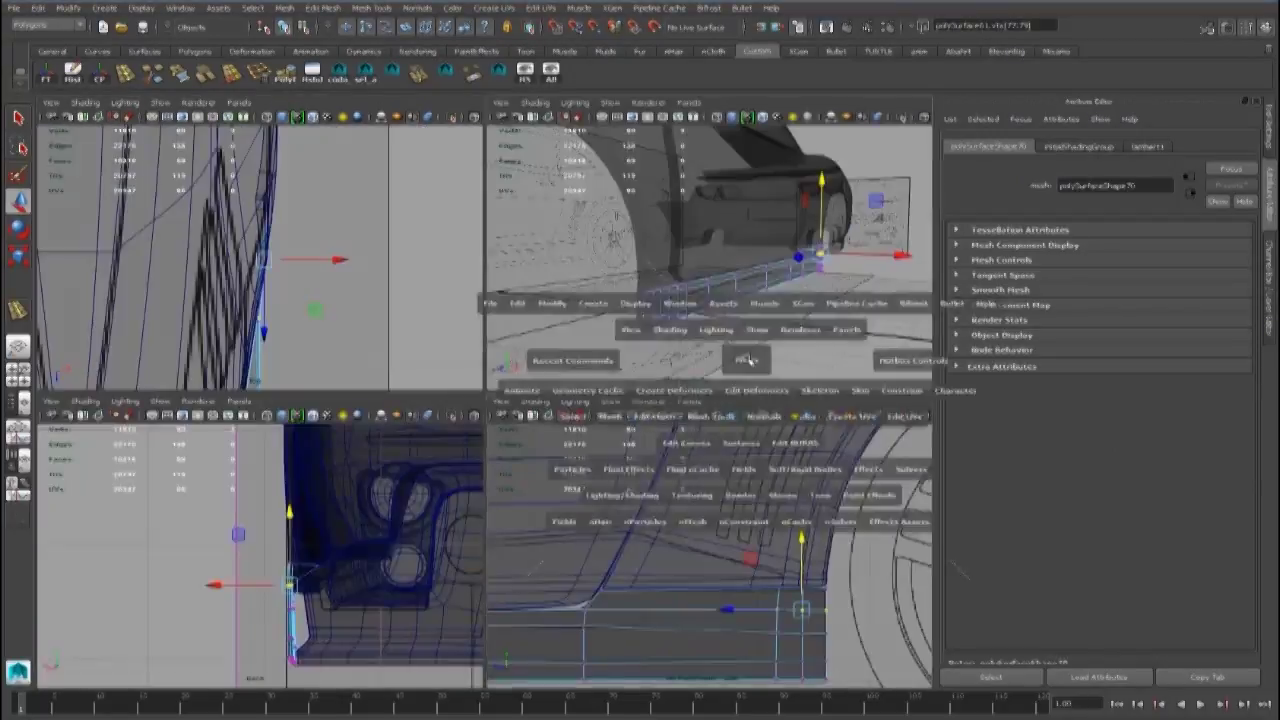
{"action": "key", "text": "f"}
{"action": "right_click_drag", "start_coordinate": [689, 389], "coordinate": [510, 432], "text": "alt"}
{"action": "left_click_drag", "start_coordinate": [510, 432], "coordinate": [595, 428], "text": "alt"}
{"action": "left_click_drag", "start_coordinate": [554, 406], "coordinate": [548, 457]}
{"action": "left_click", "coordinate": [507, 432]}
{"action": "left_click", "coordinate": [487, 409]}
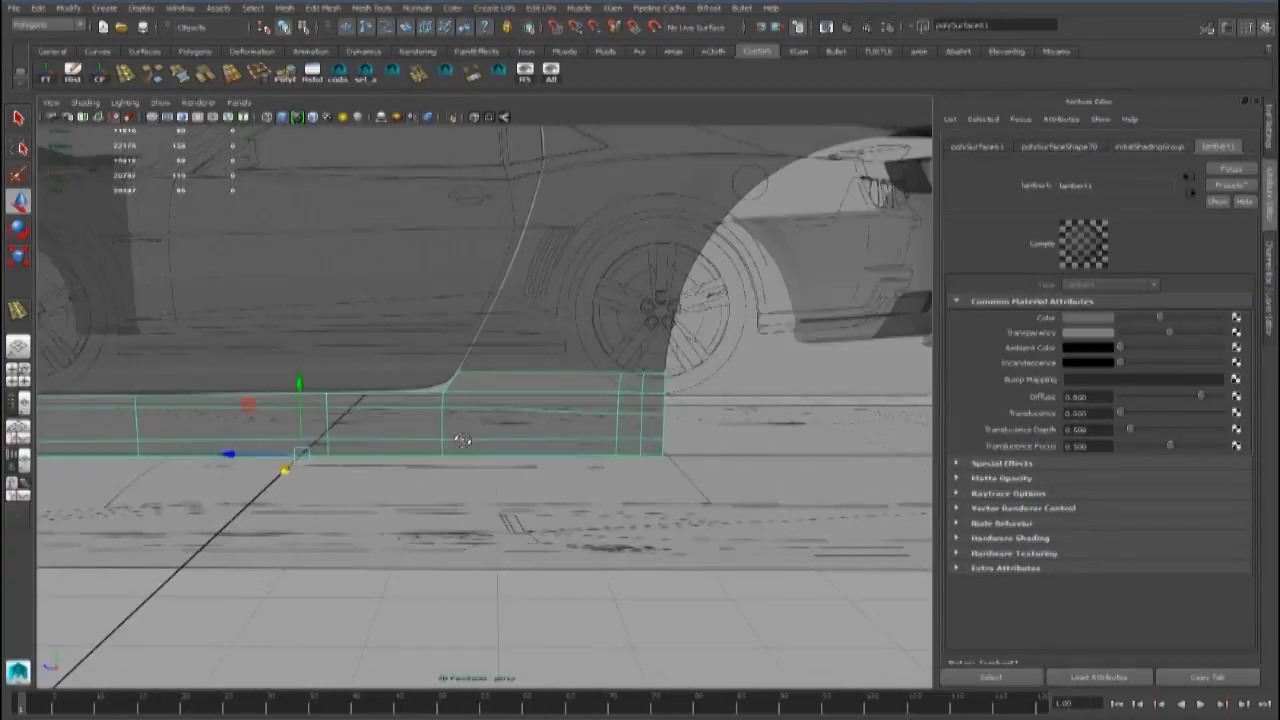
Select the side skirt's lower row of vertices, align it with the blueprint line in the side view, and pull it outward
{"action": "key", "text": "space"}
{"action": "key", "text": "space"}
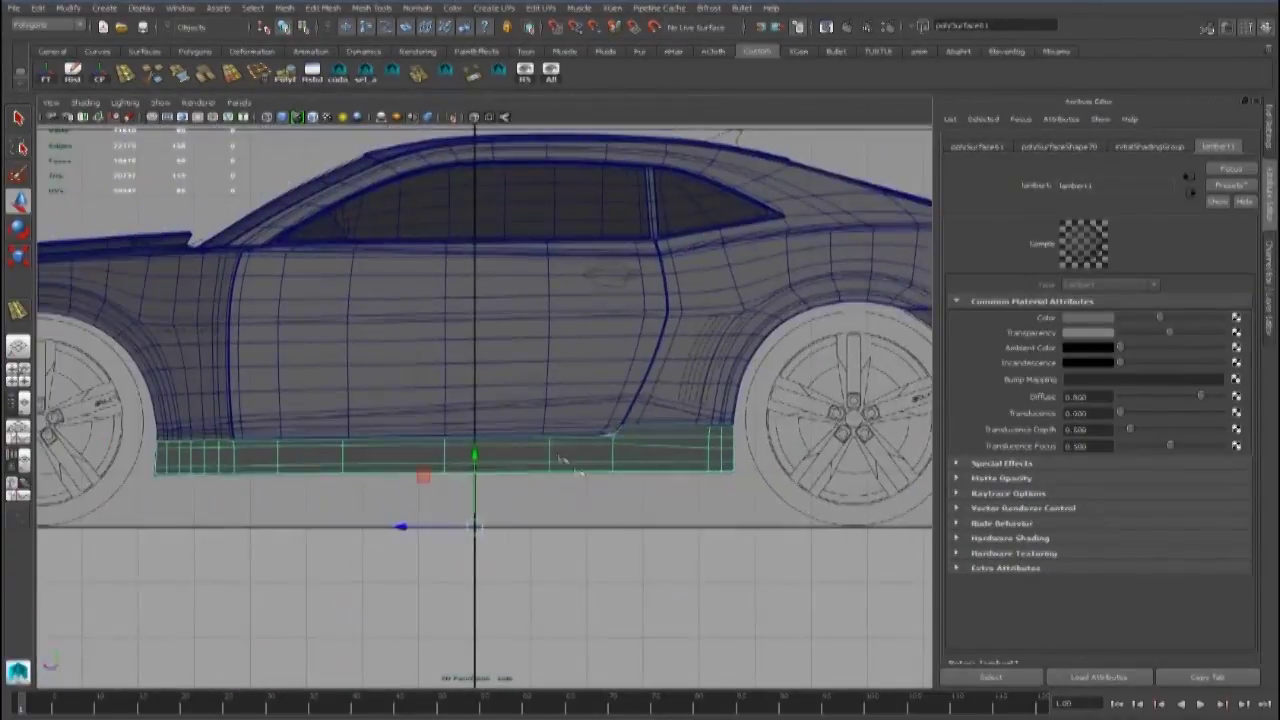
{"action": "right_click_drag", "start_coordinate": [560, 459], "coordinate": [460, 434]}
{"action": "middle_click_drag", "start_coordinate": [414, 462], "coordinate": [475, 458], "text": "alt"}
{"action": "left_click_drag", "start_coordinate": [805, 463], "coordinate": [808, 467]}
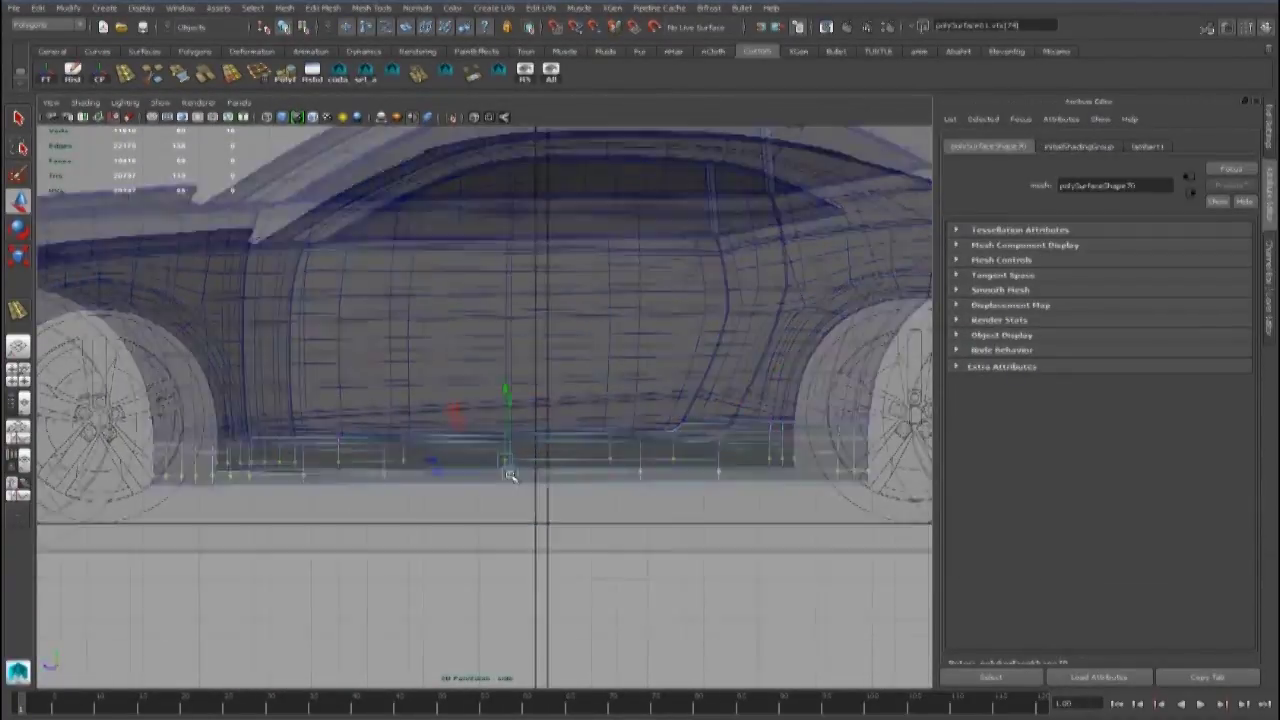
{"action": "key", "text": "space"}
{"action": "key", "text": "space"}
{"action": "left_click_drag", "start_coordinate": [511, 374], "coordinate": [584, 464], "text": "alt"}
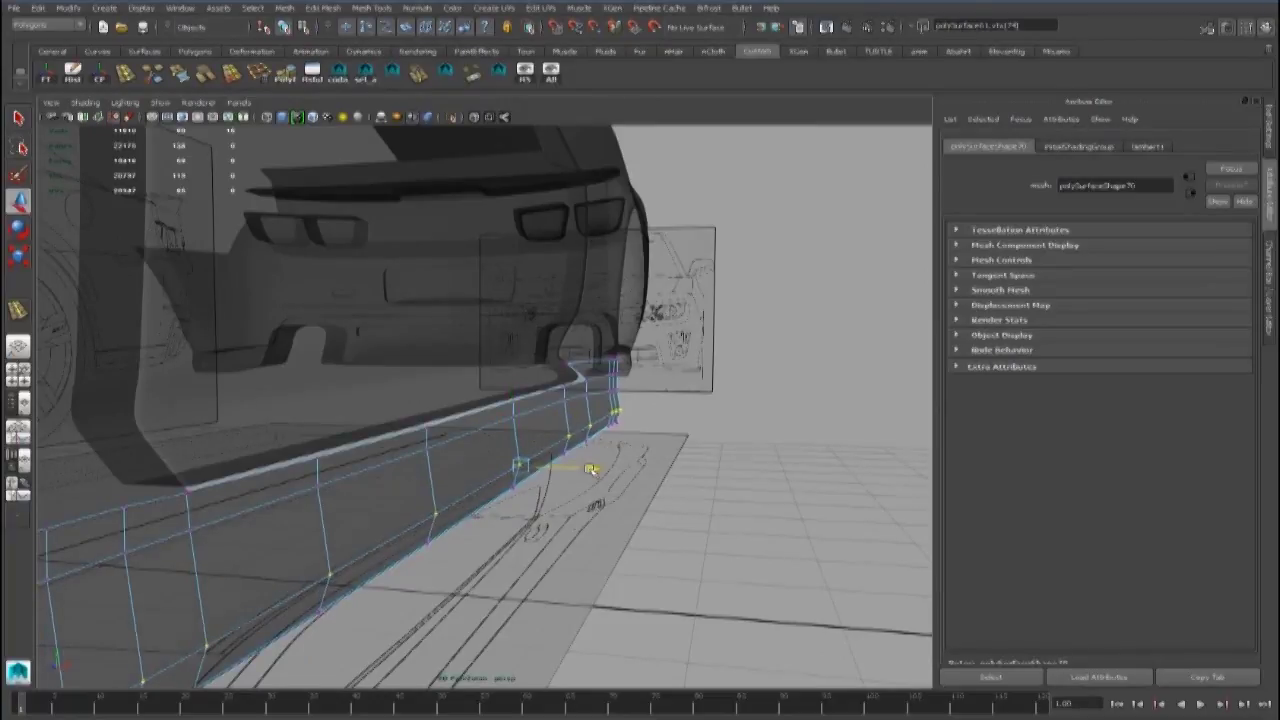
Fine-tune the lower vertex row's height in the side view and its outward offset in perspective to form a crease
{"action": "key", "text": "space"}
{"action": "key", "text": "space"}
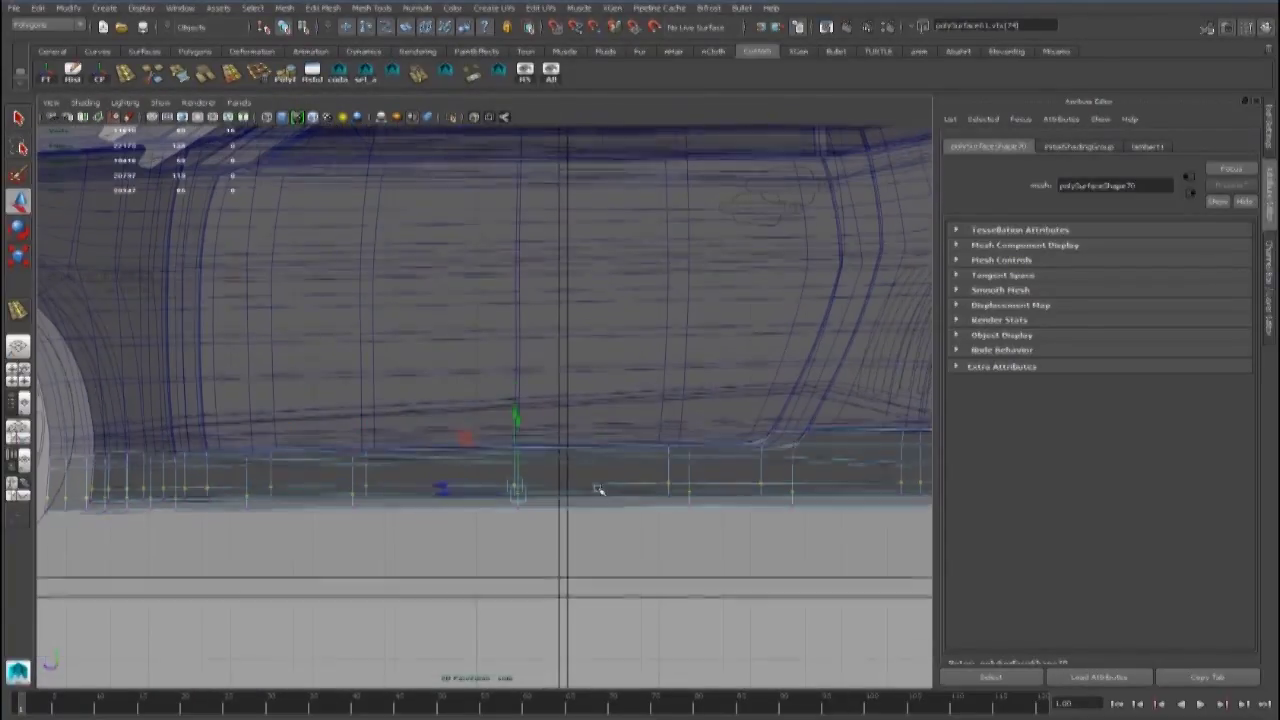
{"action": "key", "text": "r"}
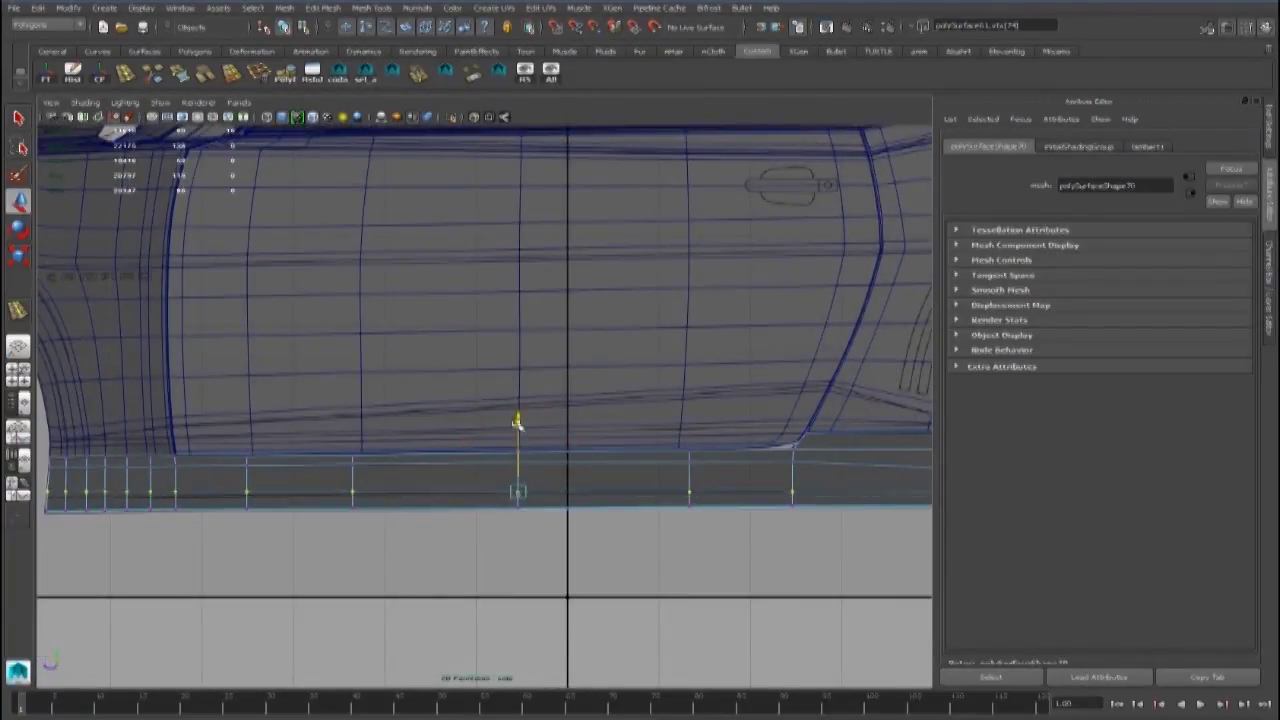
{"action": "key", "text": "space"}
{"action": "key", "text": "space"}
{"action": "mouse_move", "coordinate": [600, 350]}
{"action": "left_mouse_down", "text": "alt"}
{"action": "mouse_move", "coordinate": [450, 425]}
{"action": "mouse_move", "coordinate": [323, 429]}
{"action": "mouse_move", "coordinate": [606, 427]}
{"action": "mouse_move", "coordinate": [572, 440]}
{"action": "left_mouse_up", "text": "alt"}
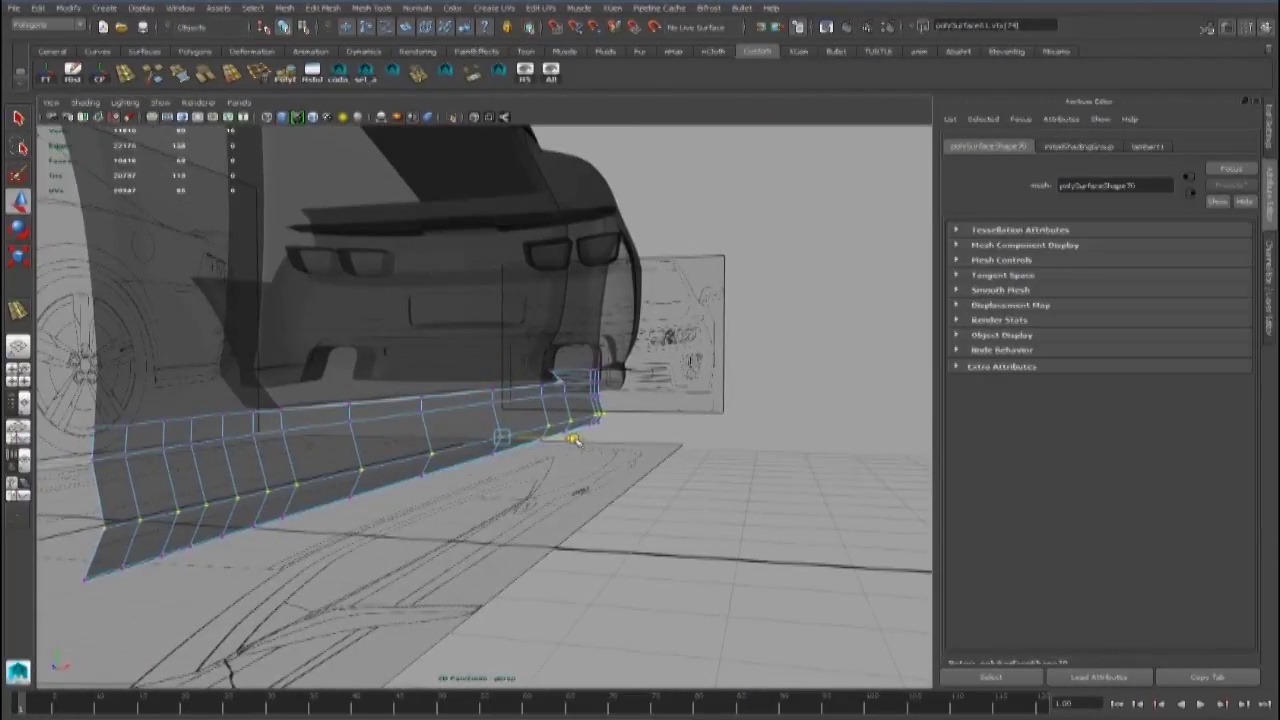
Isolate the side skirt and shift its upper vertices along the X axis
{"action": "right_click_drag", "start_coordinate": [624, 371], "coordinate": [630, 370]}
{"action": "mouse_move", "coordinate": [585, 425]}
{"action": "left_mouse_down", "text": "alt"}
{"action": "mouse_move", "coordinate": [623, 434]}
{"action": "mouse_move", "coordinate": [470, 425]}
{"action": "mouse_move", "coordinate": [584, 447]}
{"action": "left_mouse_up", "text": "alt"}
{"action": "left_click", "coordinate": [453, 118]}
{"action": "right_click_drag", "start_coordinate": [484, 404], "coordinate": [484, 405]}
{"action": "left_click_drag", "start_coordinate": [484, 405], "coordinate": [437, 474], "text": "alt"}
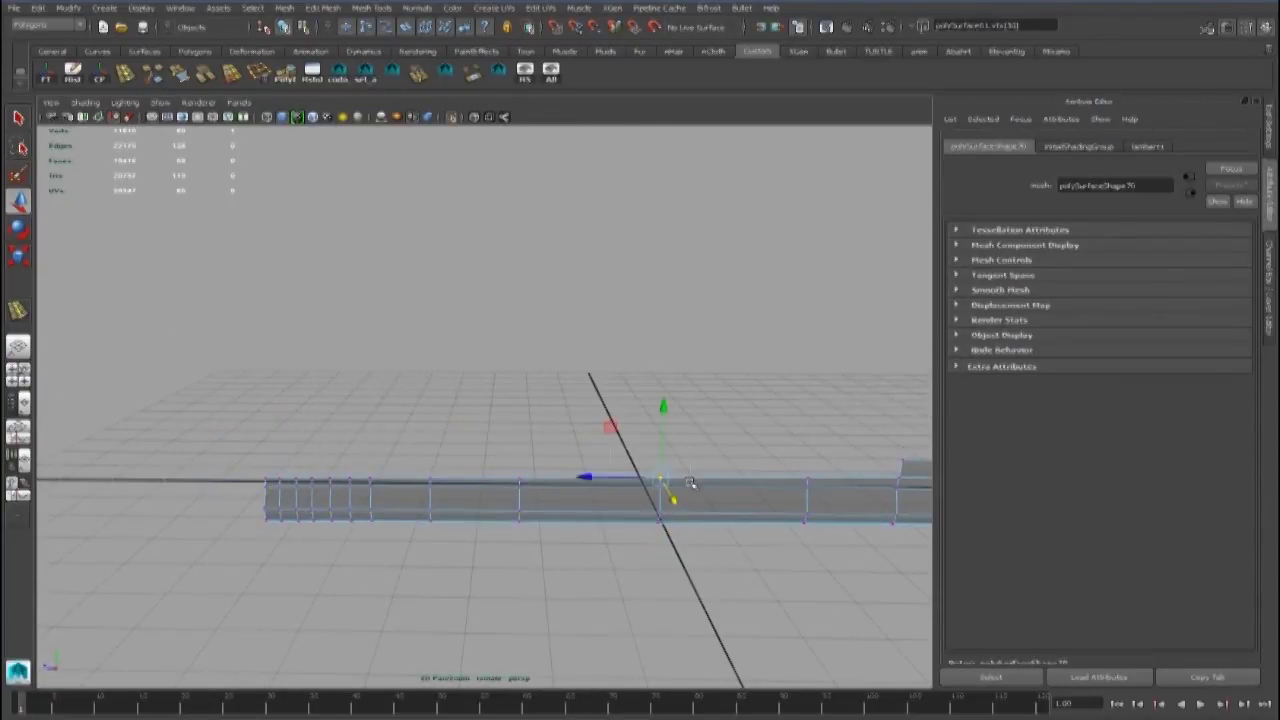
{"action": "right_click_drag", "start_coordinate": [553, 440], "coordinate": [553, 437]}
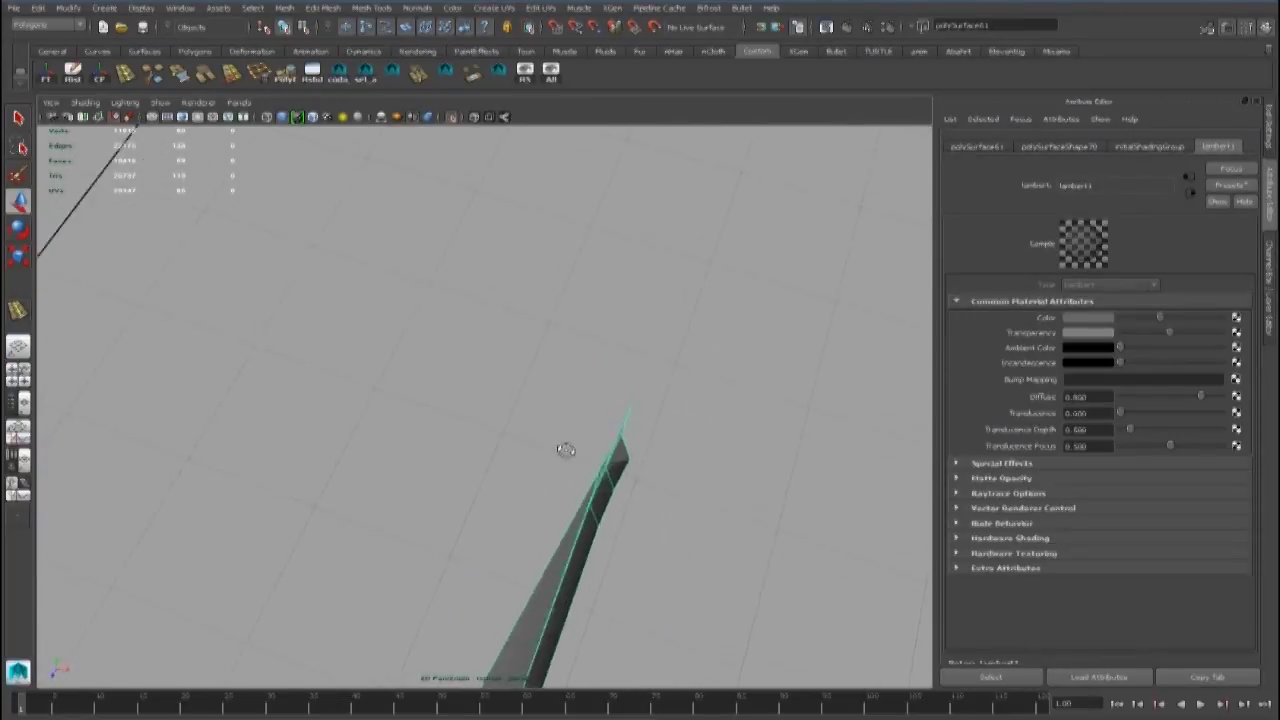
Select the upper vertices at the side skirt's rear end and shift them along the X axis
{"action": "mouse_move", "coordinate": [583, 389]}
{"action": "left_mouse_down", "text": "alt"}
{"action": "mouse_move", "coordinate": [586, 366]}
{"action": "mouse_move", "coordinate": [554, 369]}
{"action": "mouse_move", "coordinate": [580, 408]}
{"action": "left_mouse_up", "text": "alt"}
{"action": "right_click_drag", "start_coordinate": [594, 411], "coordinate": [545, 418]}
{"action": "left_click_drag", "start_coordinate": [634, 411], "coordinate": [662, 511]}
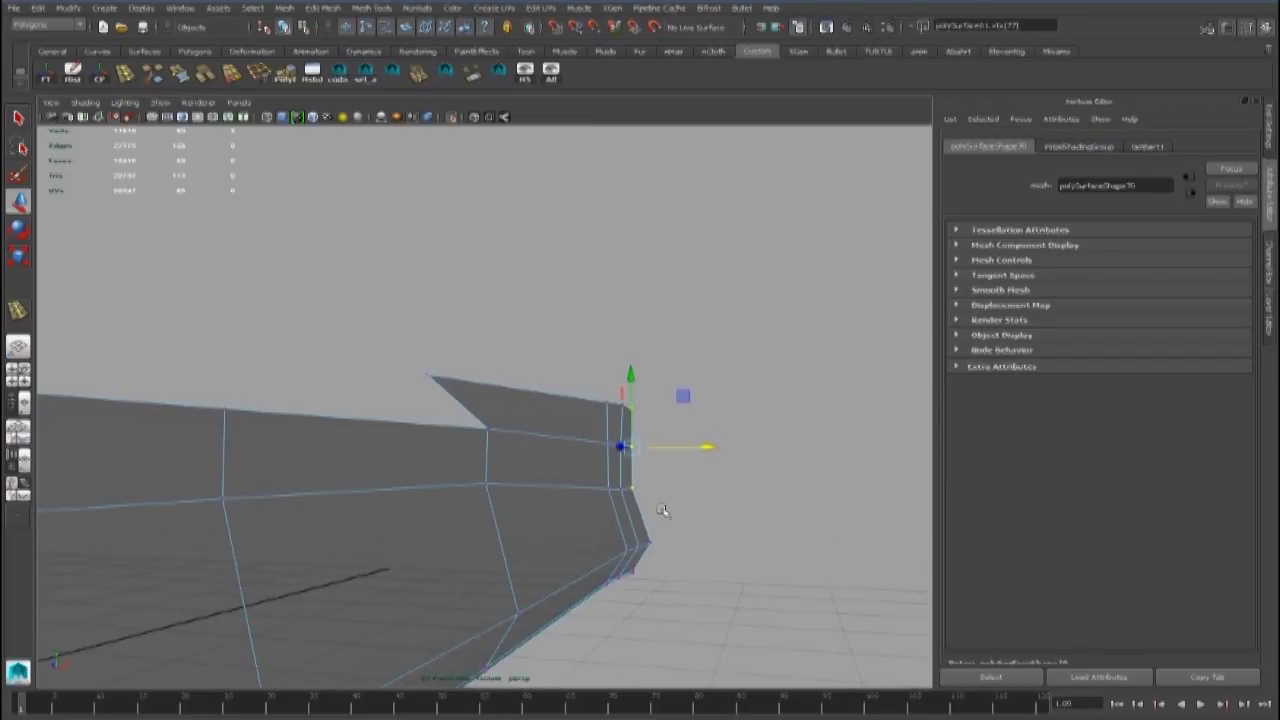
{"action": "left_click_drag", "start_coordinate": [716, 473], "coordinate": [613, 485], "text": "alt"}
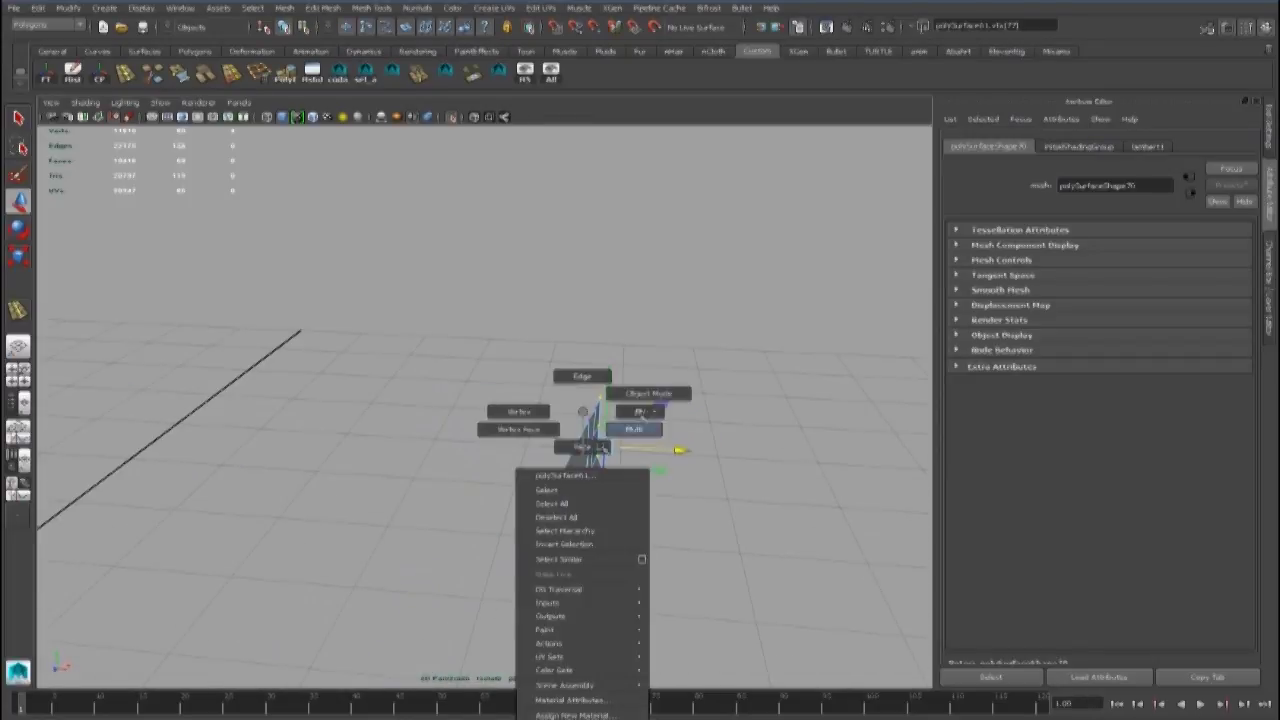
{"action": "right_click_drag", "start_coordinate": [590, 450], "coordinate": [570, 700]}
{"action": "left_click_drag", "start_coordinate": [560, 520], "coordinate": [535, 442], "text": "alt"}
Insert a horizontal edge loop just below the side skirt's upper loop, following the blueprint's panel line in the side view
{"action": "key", "text": "space"}
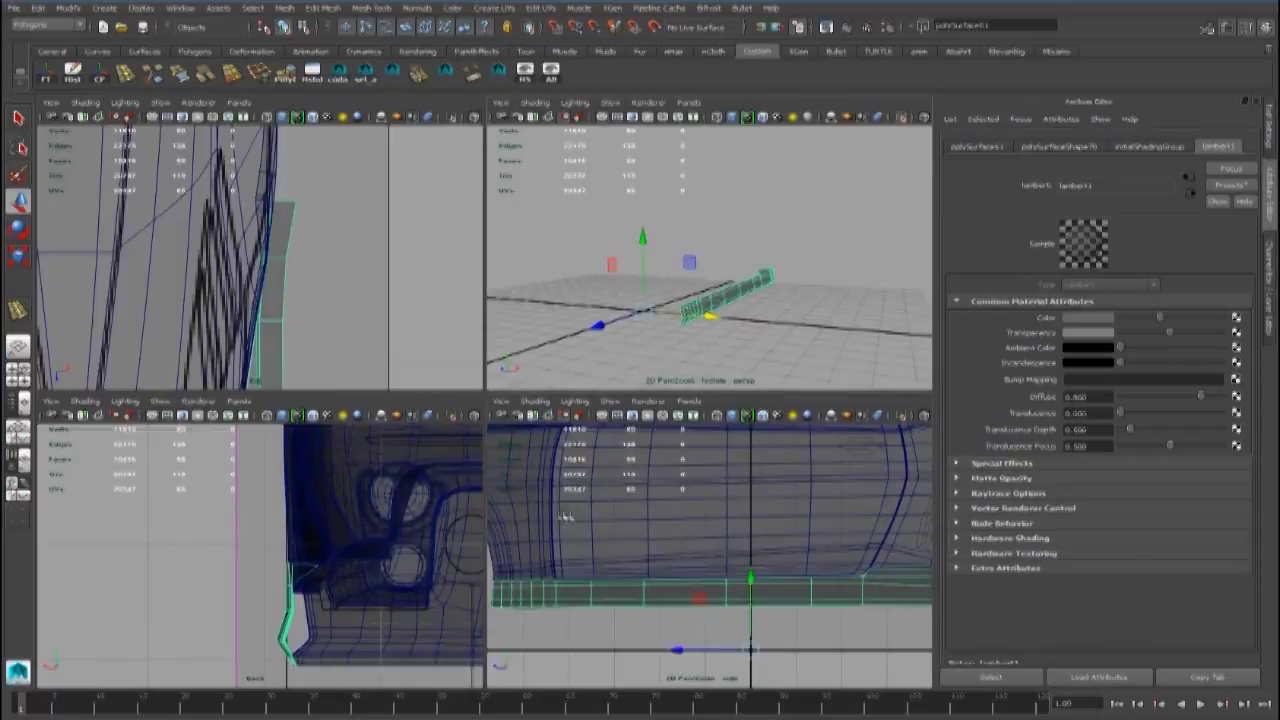
{"action": "key", "text": "space"}
{"action": "middle_click_drag", "start_coordinate": [613, 520], "coordinate": [130, 515], "text": "alt"}
{"action": "middle_click_drag", "start_coordinate": [890, 535], "coordinate": [547, 531], "text": "alt"}
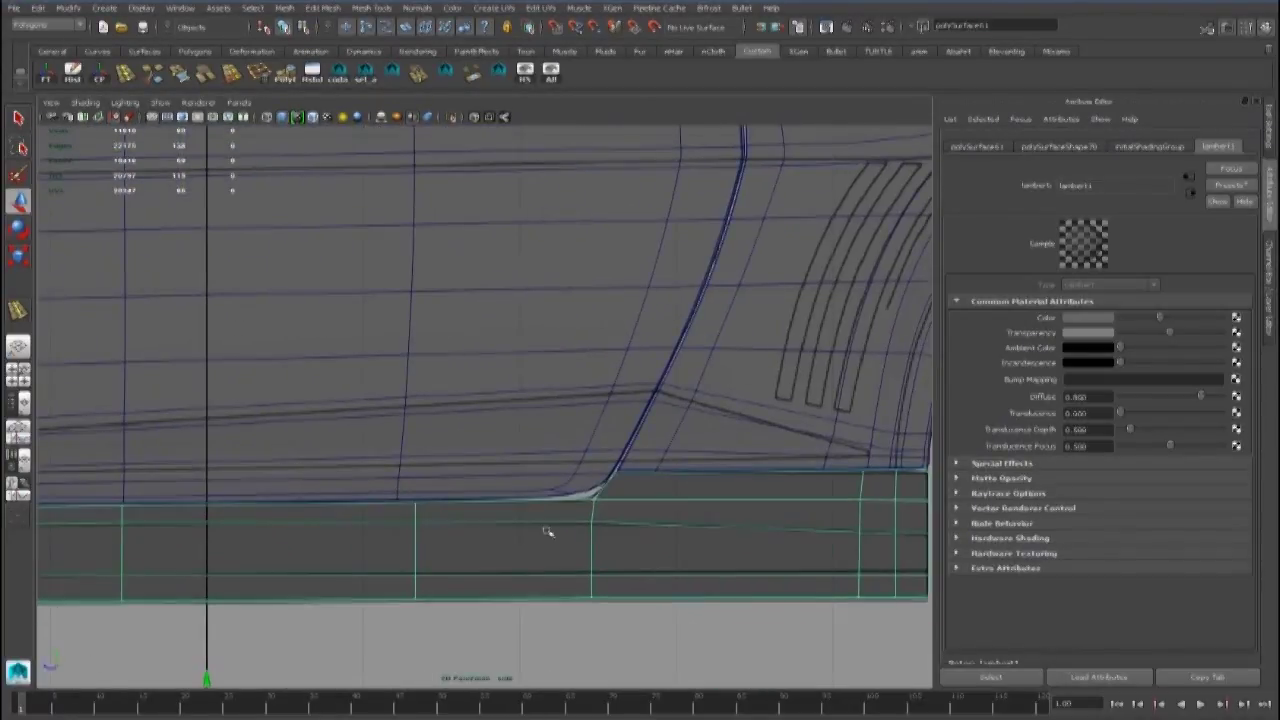
{"action": "middle_click_drag", "start_coordinate": [42, 527], "coordinate": [500, 504], "text": "alt"}
{"action": "middle_click_drag", "start_coordinate": [55, 504], "coordinate": [447, 488], "text": "alt"}
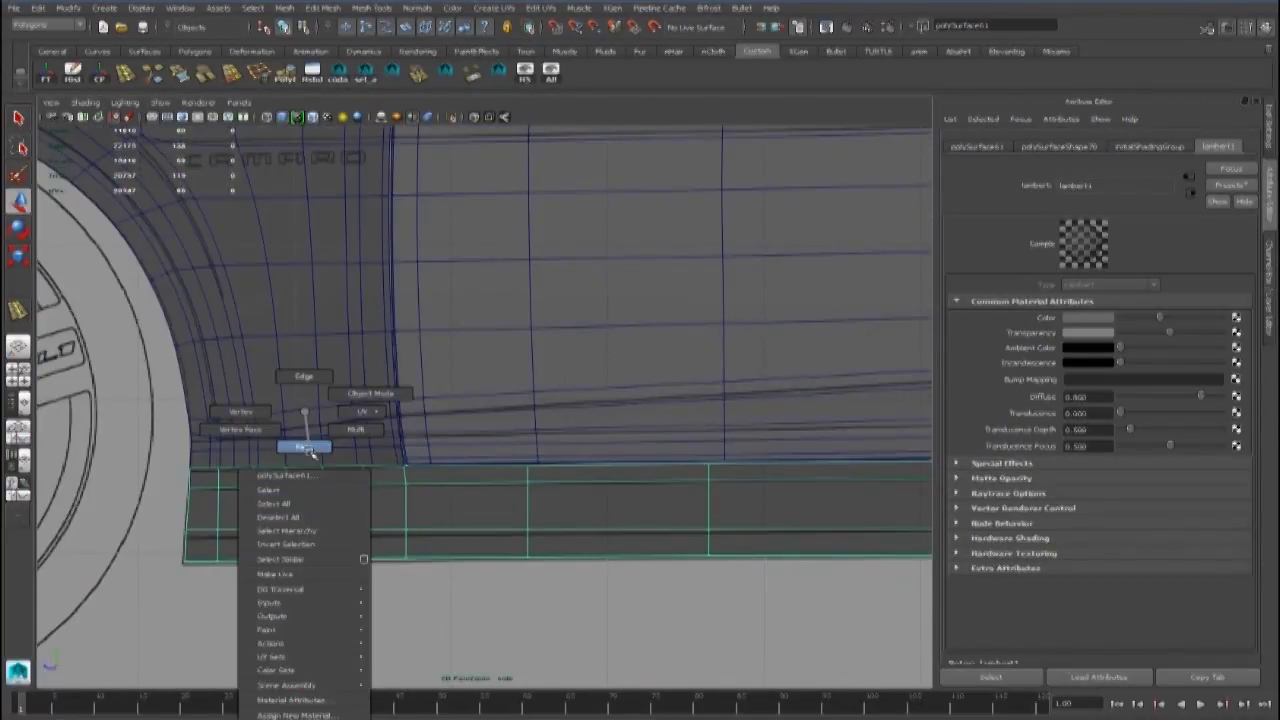
{"action": "left_click", "coordinate": [128, 82]}
{"action": "scroll", "coordinate": [280, 538], "scroll_direction": "up", "scroll_amount": 3}
{"action": "middle_click_drag", "start_coordinate": [280, 538], "coordinate": [494, 477], "text": "alt"}
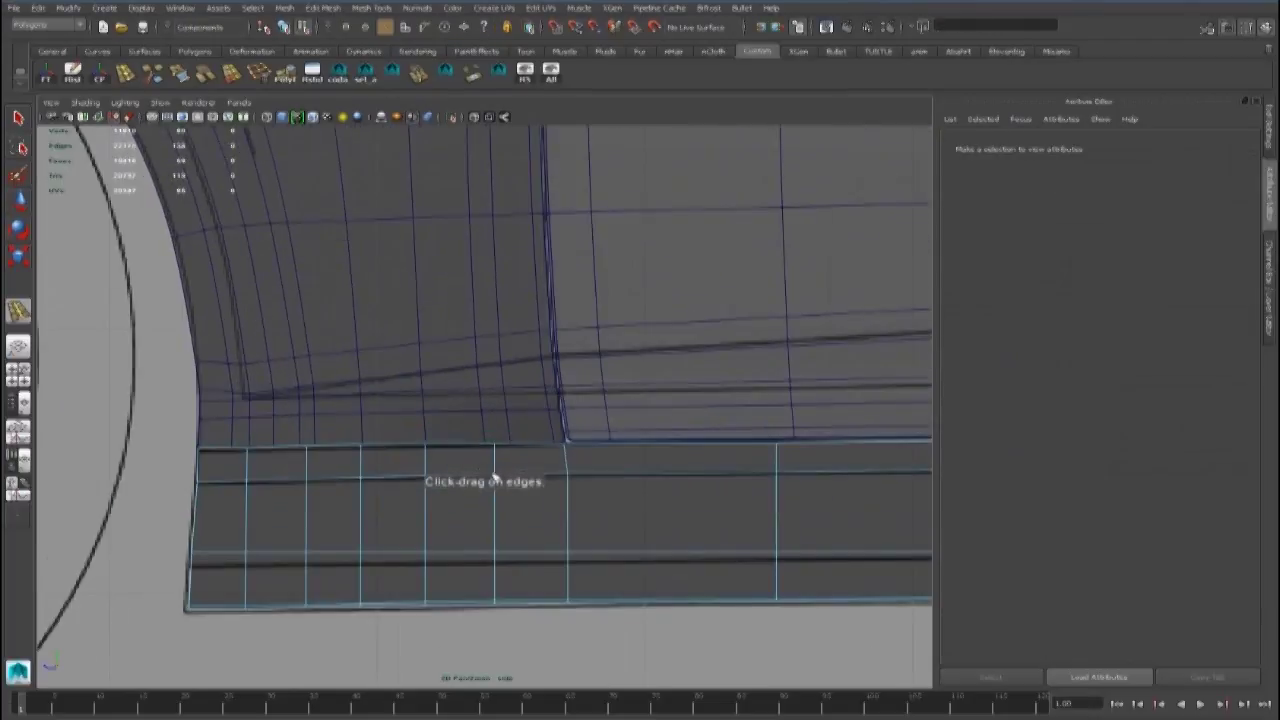
{"action": "scroll", "coordinate": [637, 500], "scroll_direction": "down", "scroll_amount": 8}
{"action": "middle_click_drag", "start_coordinate": [788, 476], "coordinate": [671, 506], "text": "alt"}
{"action": "scroll", "coordinate": [606, 503], "scroll_direction": "up", "scroll_amount": 5}
{"action": "middle_click_drag", "start_coordinate": [200, 551], "coordinate": [363, 511], "text": "alt"}
{"action": "scroll", "coordinate": [363, 500], "scroll_direction": "up", "scroll_amount": 5}
{"action": "middle_click_drag", "start_coordinate": [327, 617], "coordinate": [672, 453], "text": "alt"}
{"action": "scroll", "coordinate": [671, 454], "scroll_direction": "up", "scroll_amount": 3}
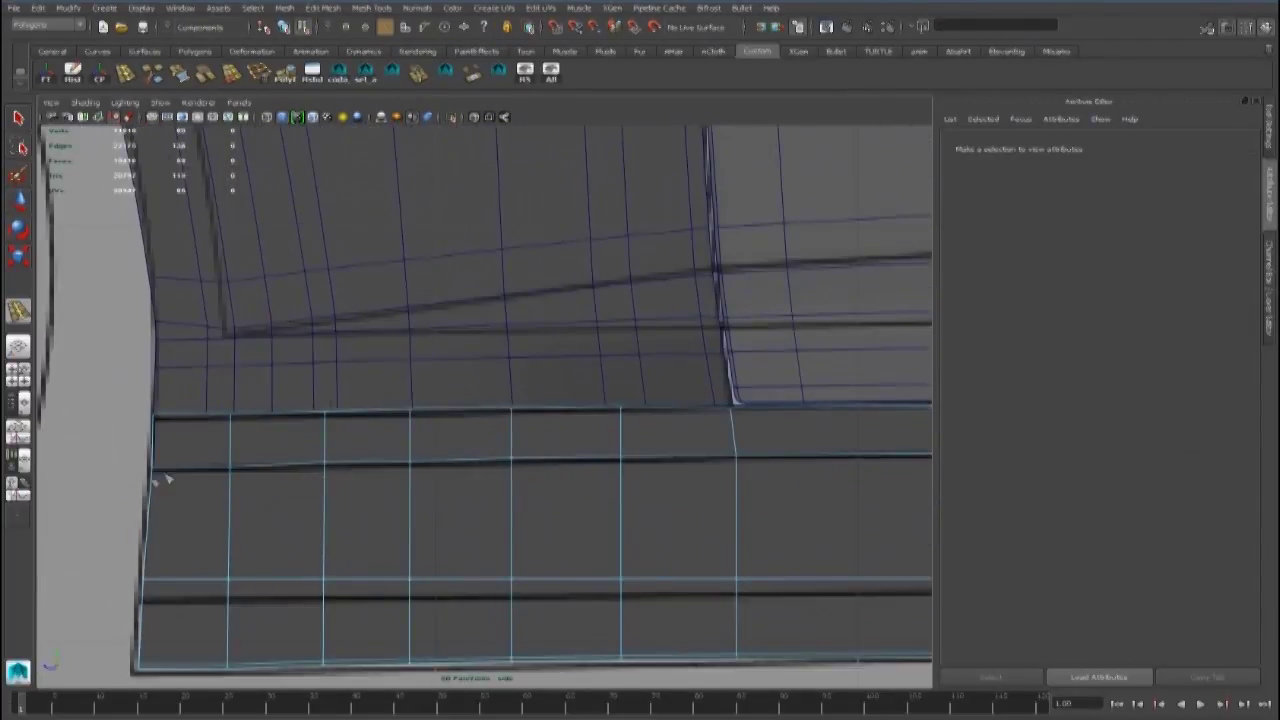
{"action": "left_click_drag", "start_coordinate": [153, 481], "coordinate": [155, 477]}
Delete the narrow strip of faces between the two close horizontal loops to open a gap along the skirt
{"action": "key", "text": "space"}
{"action": "key", "text": "space"}
{"action": "right_click_drag", "start_coordinate": [489, 413], "coordinate": [418, 448]}
{"action": "scroll", "coordinate": [503, 430], "scroll_direction": "up", "scroll_amount": 5}
{"action": "scroll", "coordinate": [450, 438], "scroll_direction": "down", "scroll_amount": 4}
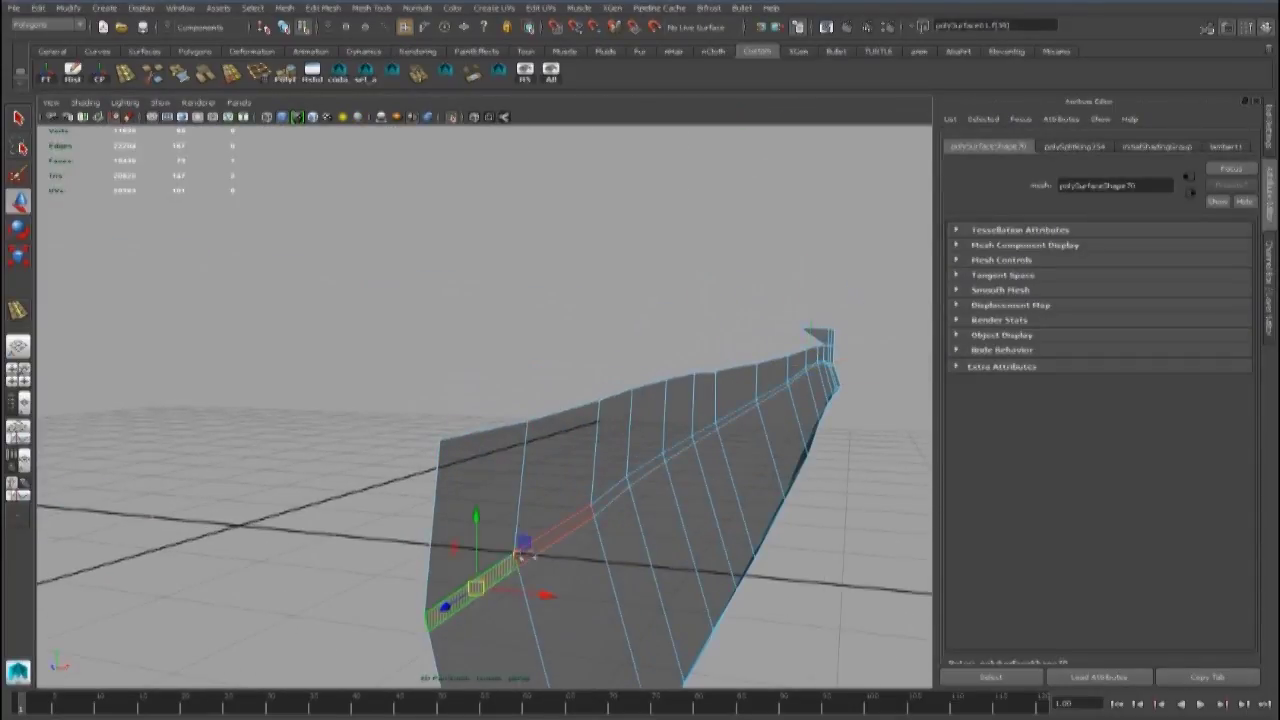
{"action": "key", "text": "Delete"}
Select the faces below the gap and extract them to separate the lower skirt from the upper piece
{"action": "right_click_drag", "start_coordinate": [583, 403], "coordinate": [646, 388]}
{"action": "left_click_drag", "start_coordinate": [600, 430], "coordinate": [511, 449], "text": "alt"}
{"action": "scroll", "coordinate": [511, 449], "scroll_direction": "up", "scroll_amount": 4}
{"action": "right_click_drag", "start_coordinate": [509, 447], "coordinate": [510, 482]}
{"action": "scroll", "coordinate": [528, 447], "scroll_direction": "down", "scroll_amount": 5}
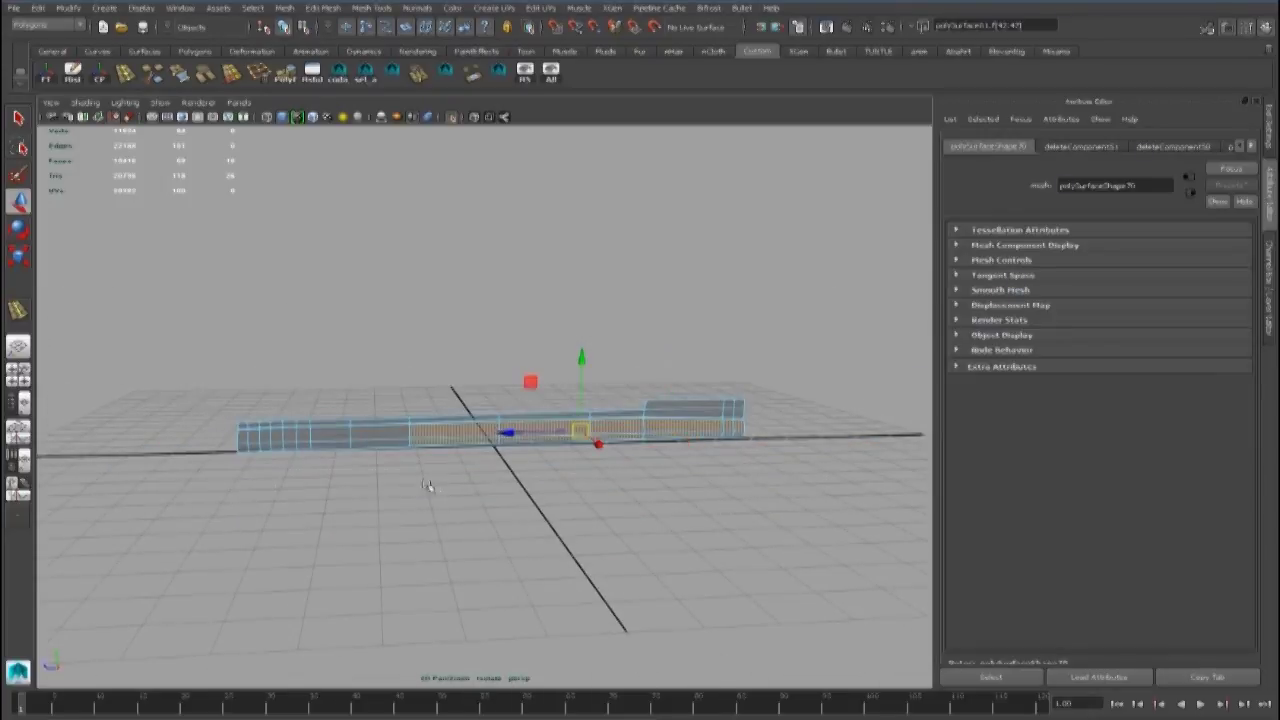
{"action": "left_click", "coordinate": [280, 8]}
{"action": "left_click", "coordinate": [306, 92]}
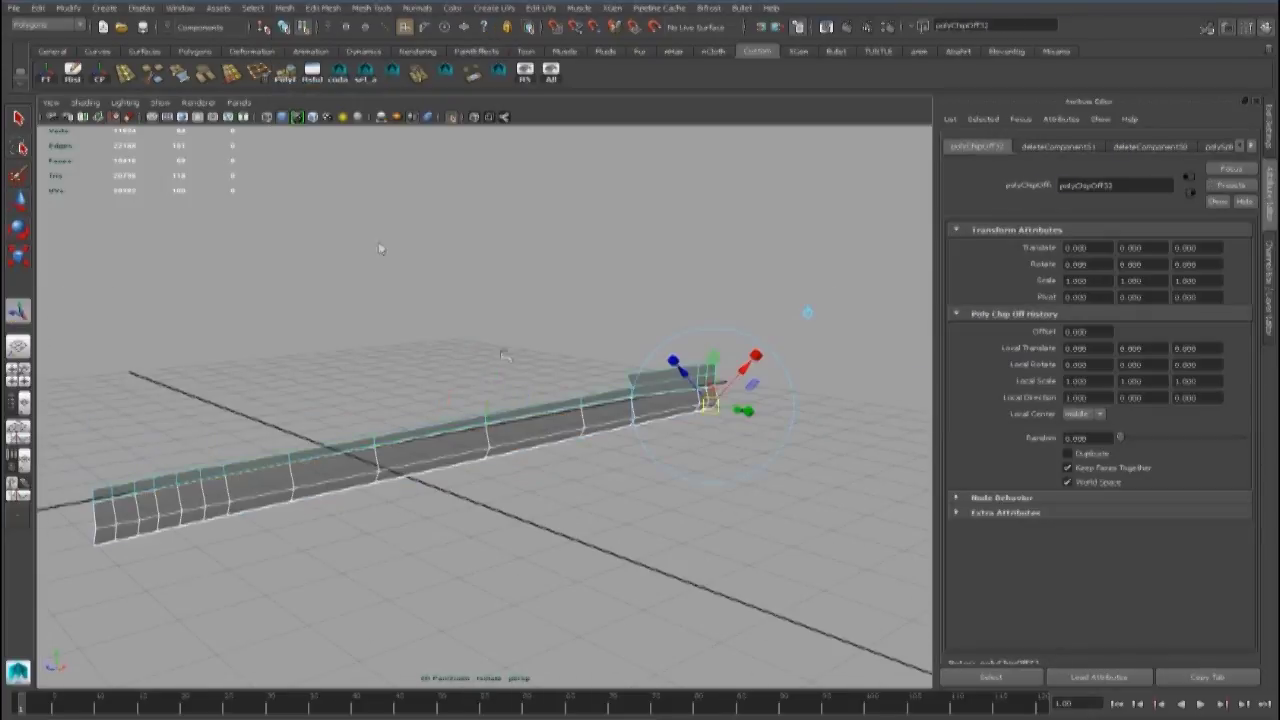
Select the upper skirt piece, show the whole car again, and extrude its faces along the X axis for thickness
{"action": "left_click", "coordinate": [601, 381]}
{"action": "key", "text": "space"}
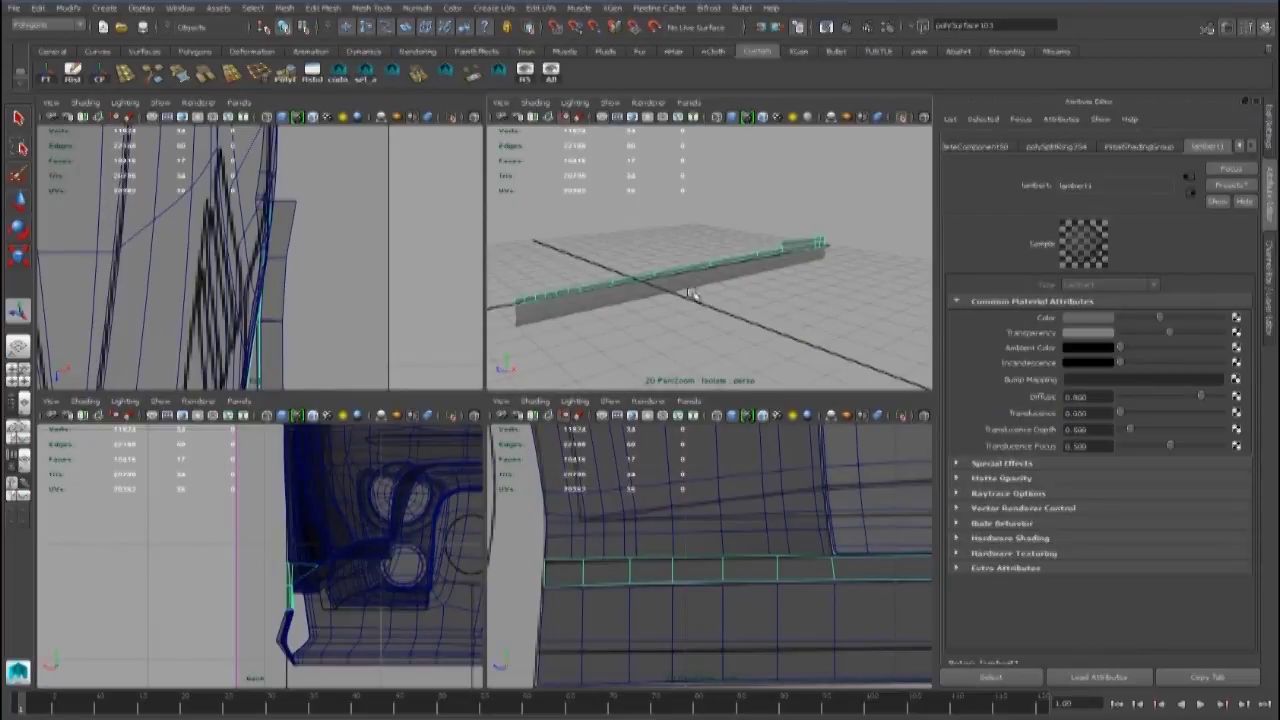
{"action": "key", "text": "space"}
{"action": "left_click", "coordinate": [452, 118]}
{"action": "left_click_drag", "start_coordinate": [480, 400], "coordinate": [490, 375], "text": "alt"}
{"action": "left_click", "coordinate": [474, 367]}
{"action": "left_click", "coordinate": [180, 440]}
{"action": "left_click_drag", "start_coordinate": [180, 440], "coordinate": [339, 486], "text": "alt"}
{"action": "left_click", "coordinate": [339, 486]}
{"action": "left_click_drag", "start_coordinate": [420, 491], "coordinate": [1112, 335], "text": "alt"}
{"action": "left_click_drag", "start_coordinate": [530, 440], "coordinate": [680, 480], "text": "alt"}
{"action": "left_click", "coordinate": [126, 76]}
{"action": "key", "text": "w"}
{"action": "left_click_drag", "start_coordinate": [622, 430], "coordinate": [620, 468], "text": "alt"}
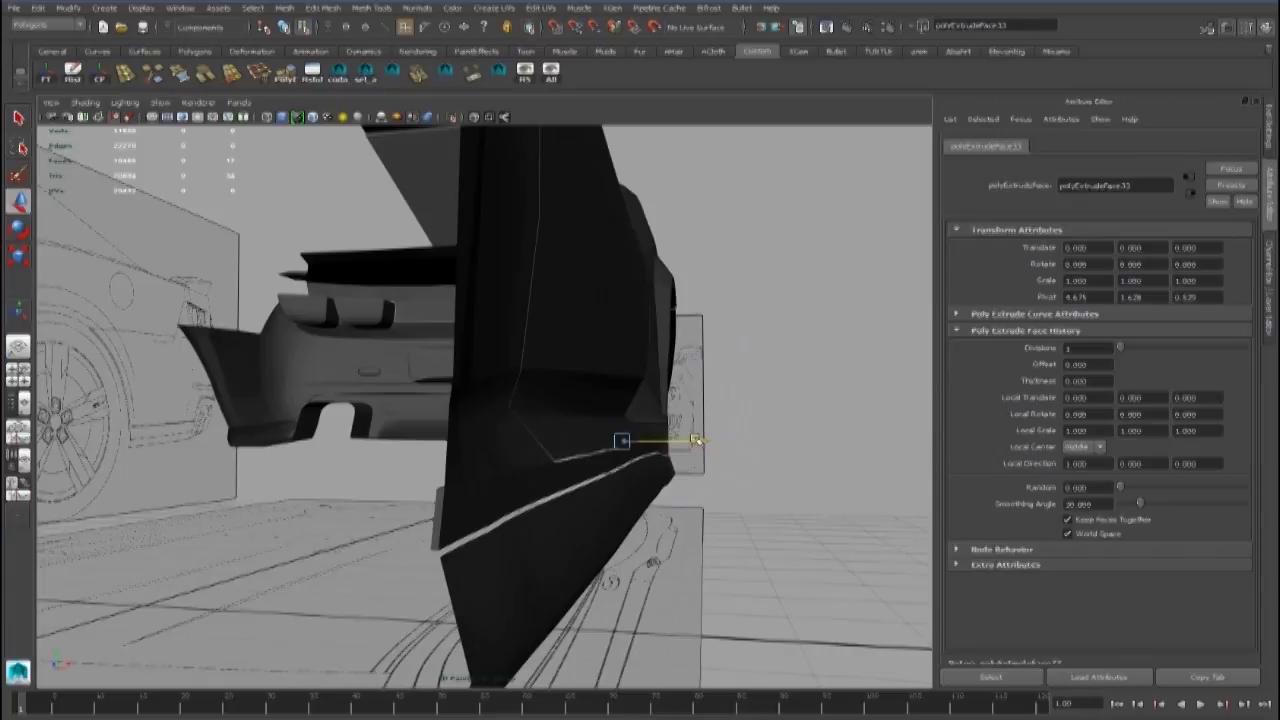
Extrude the upper skirt piece's faces a second time along the X axis and delete the innermost faces
{"action": "mouse_move", "coordinate": [690, 440]}
{"action": "left_mouse_down", "text": "alt"}
{"action": "mouse_move", "coordinate": [366, 457]}
{"action": "mouse_move", "coordinate": [463, 457]}
{"action": "mouse_move", "coordinate": [571, 500]}
{"action": "mouse_move", "coordinate": [679, 451]}
{"action": "left_mouse_up", "text": "alt"}
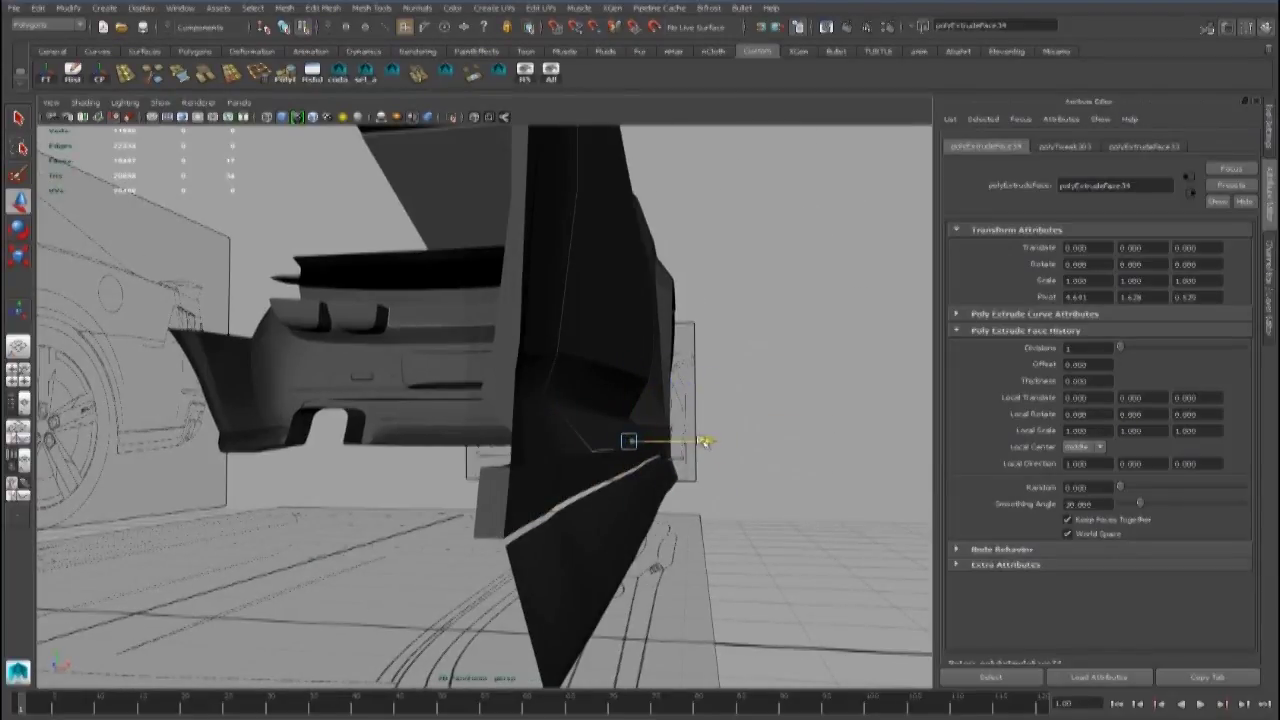
{"action": "key", "text": "Delete"}
{"action": "left_click_drag", "start_coordinate": [526, 494], "coordinate": [560, 487], "text": "alt"}
{"action": "right_click_drag", "start_coordinate": [577, 483], "coordinate": [640, 394]}
{"action": "left_click", "coordinate": [452, 117]}
{"action": "left_click_drag", "start_coordinate": [596, 402], "coordinate": [534, 346], "text": "alt"}
{"action": "left_click", "coordinate": [450, 118]}
Insert a supporting edge loop along the border of the upper skirt piece
{"action": "left_click", "coordinate": [128, 76]}
{"action": "left_click", "coordinate": [536, 361]}
{"action": "right_click_drag", "start_coordinate": [534, 346], "coordinate": [471, 395], "text": "alt"}
{"action": "key", "text": "q"}
{"action": "right_click_drag", "start_coordinate": [582, 450], "coordinate": [590, 410]}
{"action": "left_click_drag", "start_coordinate": [590, 410], "coordinate": [573, 442], "text": "alt"}
Insert another supporting edge loop on the upper skirt piece and preview it smoothed at its wheel-arch end
{"action": "left_click", "coordinate": [128, 76]}
{"action": "left_click", "coordinate": [566, 425]}
{"action": "right_click_drag", "start_coordinate": [573, 442], "coordinate": [529, 414], "text": "alt"}
{"action": "left_click_drag", "start_coordinate": [529, 414], "coordinate": [468, 424], "text": "alt"}
{"action": "right_click_drag", "start_coordinate": [468, 424], "coordinate": [589, 437], "text": "alt"}
{"action": "left_click_drag", "start_coordinate": [589, 437], "coordinate": [534, 454], "text": "alt"}
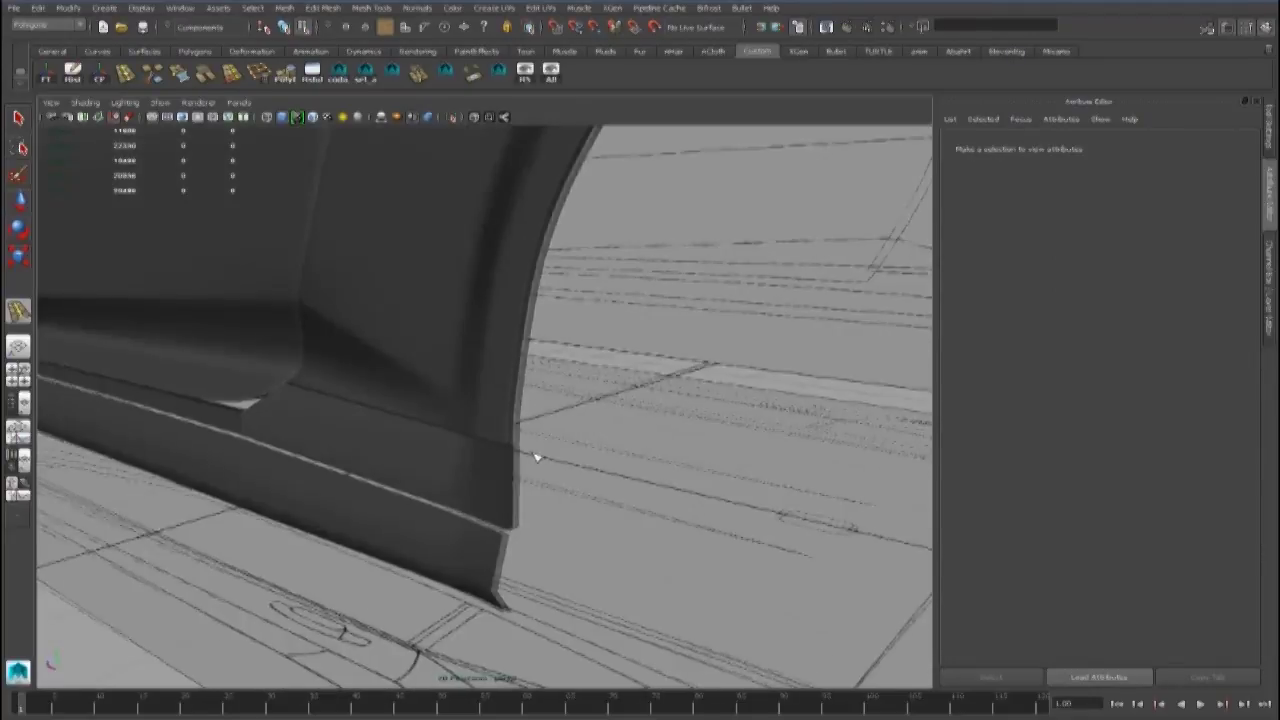
{"action": "right_click_drag", "start_coordinate": [534, 454], "coordinate": [590, 460], "text": "alt"}
{"action": "left_click_drag", "start_coordinate": [314, 133], "coordinate": [461, 444], "text": "alt"}
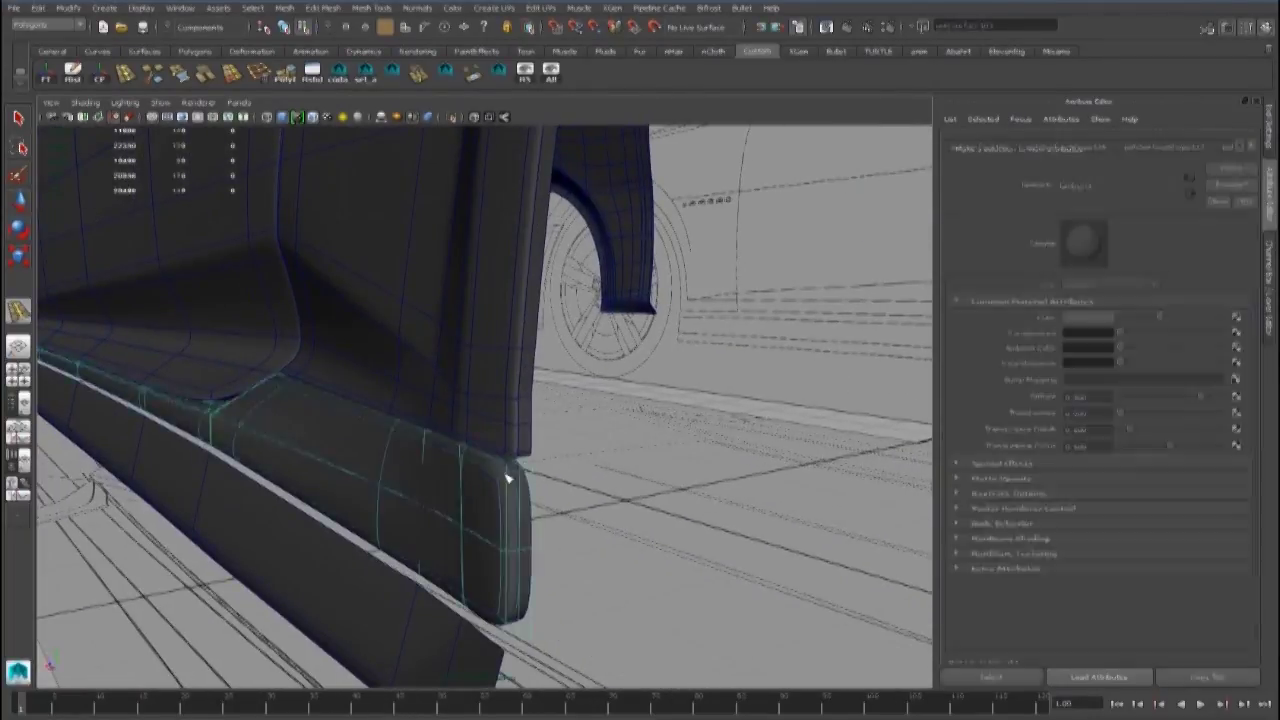
Insert a supporting edge loop close to the end border of the upper skirt piece, preview it smoothed and return to object mode
{"action": "left_click", "coordinate": [532, 511]}
{"action": "key", "text": "g"}
{"action": "left_click_drag", "start_coordinate": [537, 512], "coordinate": [502, 488]}
{"action": "key", "text": "2"}
{"action": "right_click_drag", "start_coordinate": [596, 404], "coordinate": [600, 400]}
{"action": "left_click", "coordinate": [640, 515]}
Turn off the wireframe overlay on shaded objects and select the upper skirt piece for checking
{"action": "scroll", "coordinate": [560, 450], "scroll_direction": "down", "scroll_amount": 5}
{"action": "mouse_move", "coordinate": [520, 447]}
{"action": "left_mouse_down", "text": "alt"}
{"action": "mouse_move", "coordinate": [557, 437]}
{"action": "mouse_move", "coordinate": [511, 469]}
{"action": "mouse_move", "coordinate": [570, 455]}
{"action": "left_mouse_up", "text": "alt"}
{"action": "left_click", "coordinate": [313, 117]}
{"action": "left_click_drag", "start_coordinate": [490, 410], "coordinate": [422, 372], "text": "alt"}
{"action": "left_click_drag", "start_coordinate": [519, 387], "coordinate": [551, 417], "text": "alt"}
{"action": "scroll", "coordinate": [557, 403], "scroll_direction": "up", "scroll_amount": 5}
{"action": "left_click", "coordinate": [629, 454]}
{"action": "left_click_drag", "start_coordinate": [629, 454], "coordinate": [647, 415], "text": "alt"}
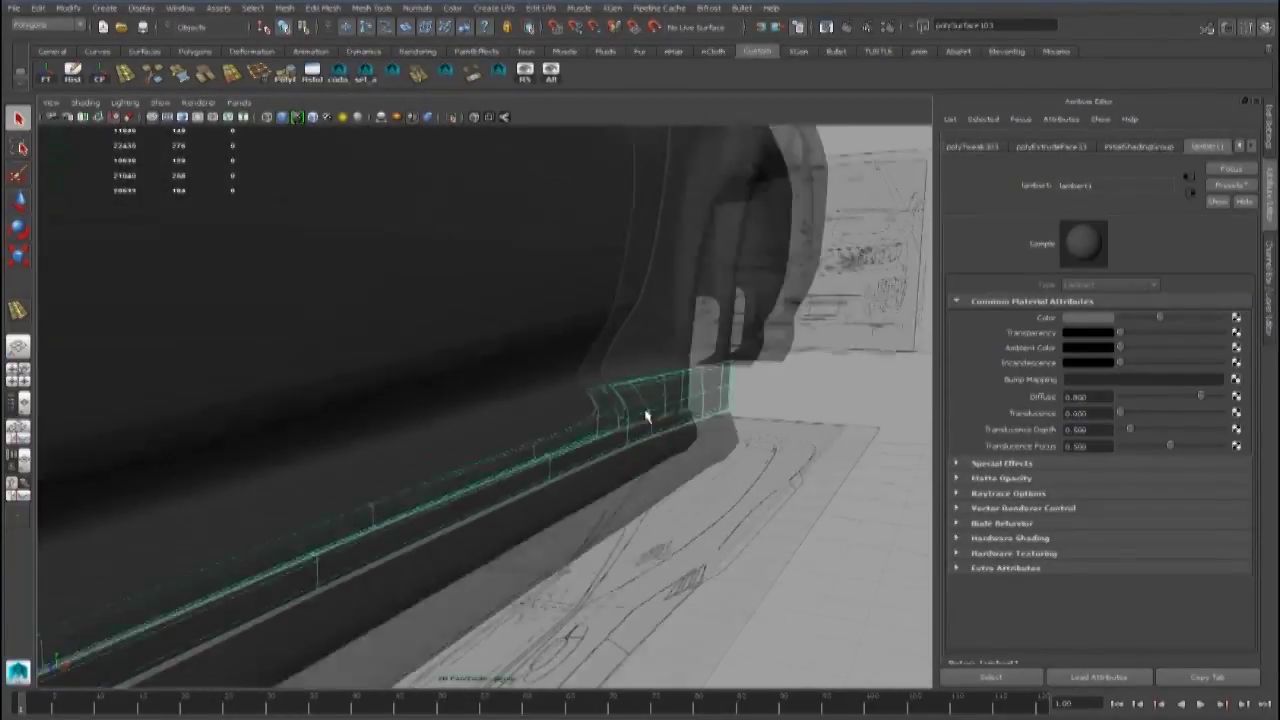
Insert a supporting edge loop near the opposite end of the upper skirt piece and return to object mode
{"action": "scroll", "coordinate": [647, 415], "scroll_direction": "down", "scroll_amount": 5}
{"action": "left_click", "coordinate": [630, 440]}
{"action": "scroll", "coordinate": [583, 457], "scroll_direction": "down", "scroll_amount": 3}
{"action": "left_click", "coordinate": [464, 458]}
{"action": "left_click_drag", "start_coordinate": [583, 457], "coordinate": [497, 448], "text": "alt"}
{"action": "left_click", "coordinate": [444, 468]}
{"action": "scroll", "coordinate": [443, 472], "scroll_direction": "up", "scroll_amount": 5}
{"action": "left_click", "coordinate": [231, 76]}
{"action": "left_click_drag", "start_coordinate": [390, 472], "coordinate": [385, 424], "text": "alt"}
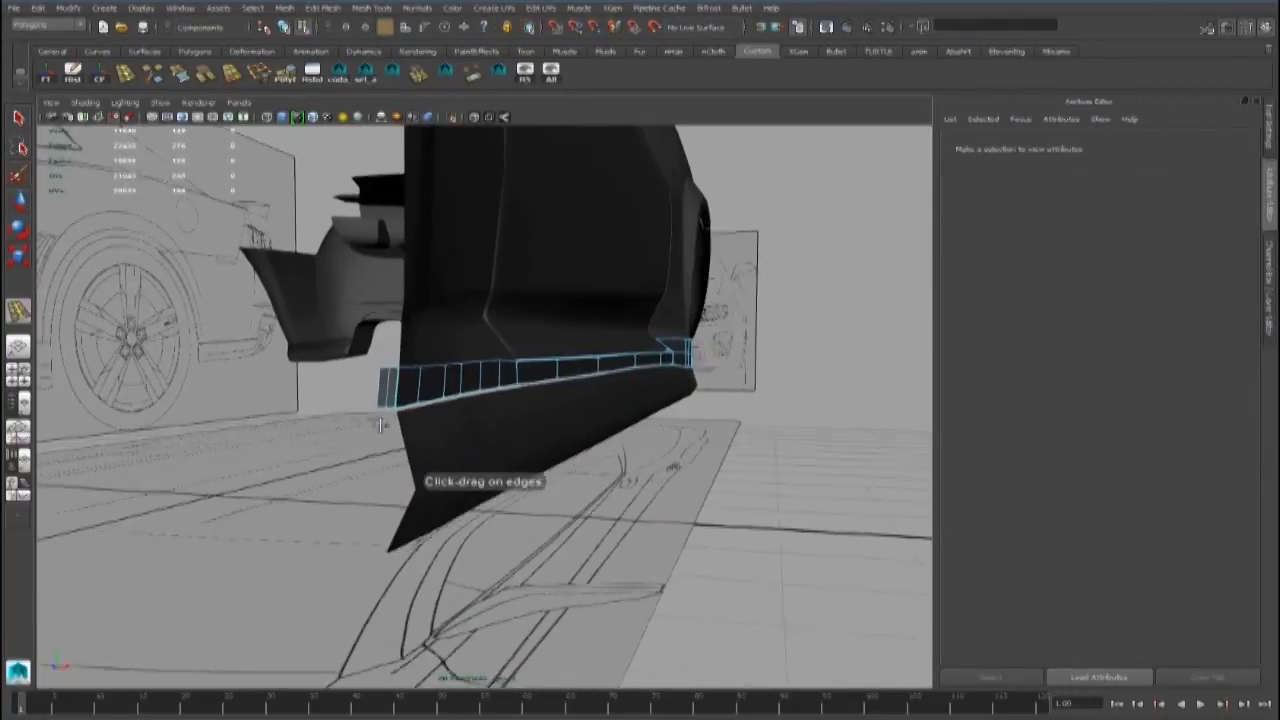
{"action": "scroll", "coordinate": [385, 420], "scroll_direction": "up", "scroll_amount": 5}
{"action": "left_click", "coordinate": [268, 307]}
{"action": "scroll", "coordinate": [286, 325], "scroll_direction": "down", "scroll_amount": 5}
{"action": "key", "text": "F8"}
Select the lower skirt piece and insert supporting edge loops along its lengthwise crease and near its end
{"action": "left_click", "coordinate": [542, 430]}
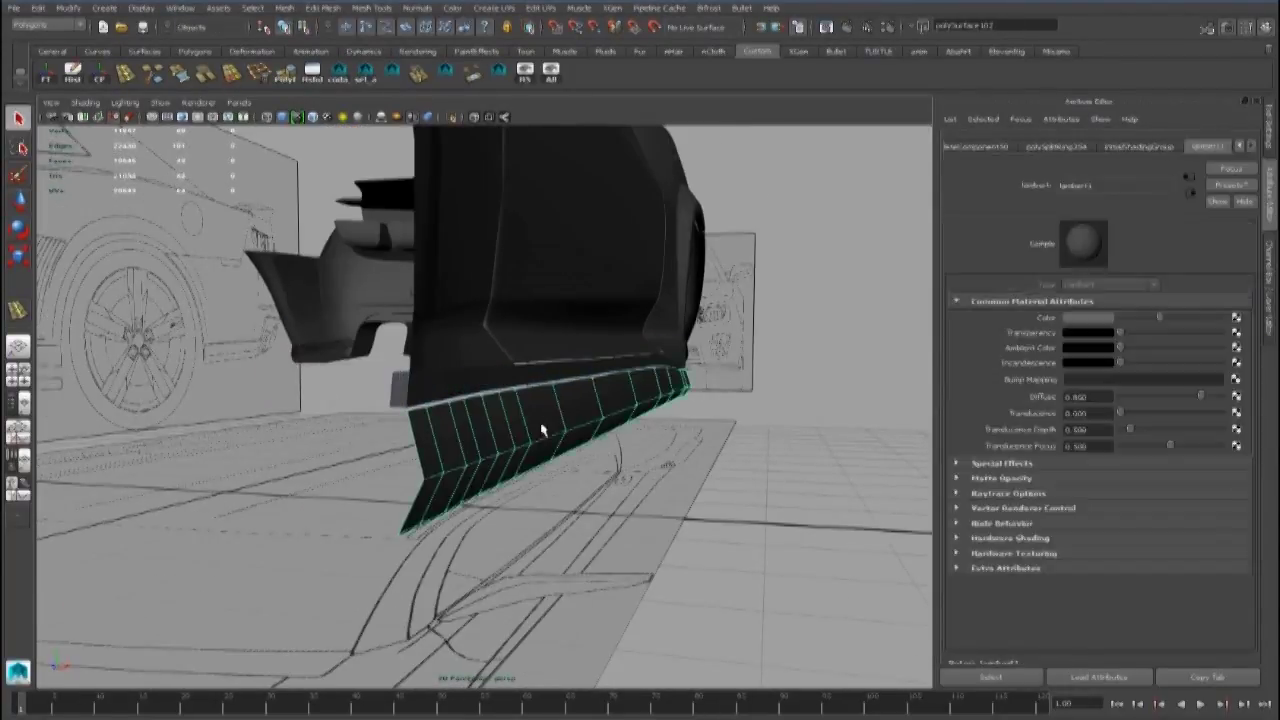
{"action": "left_click_drag", "start_coordinate": [543, 430], "coordinate": [530, 432], "text": "alt"}
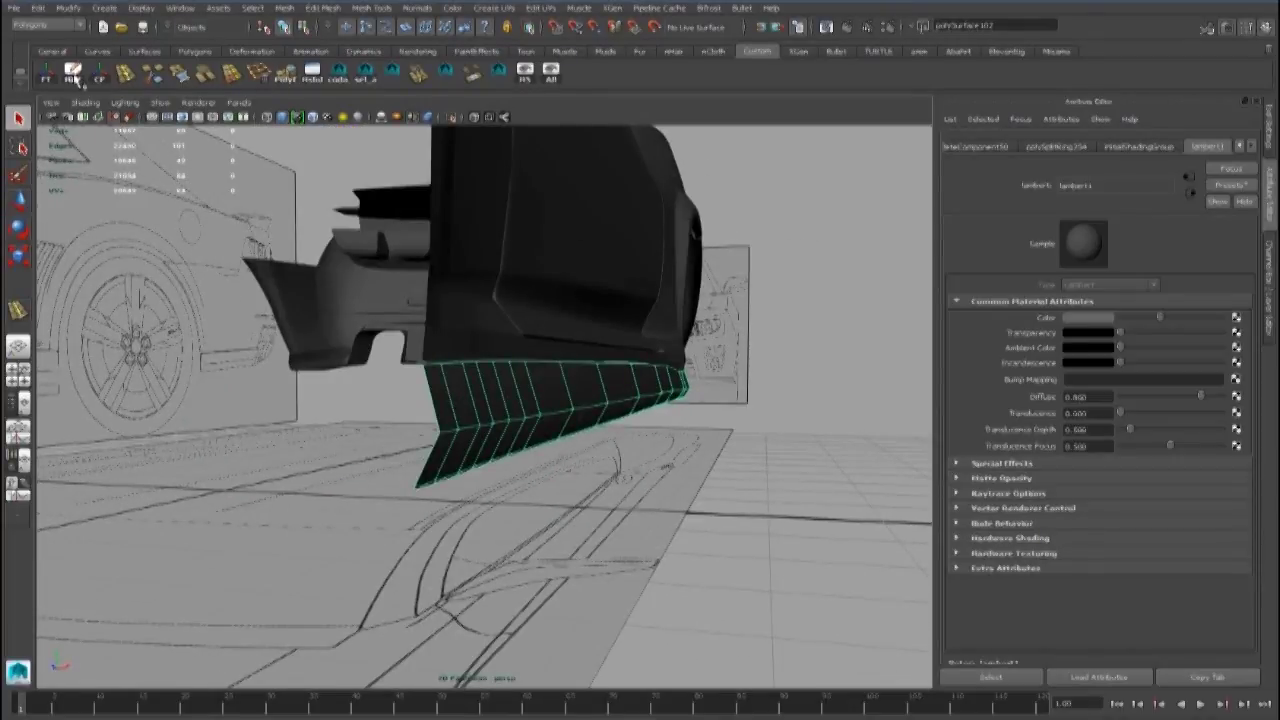
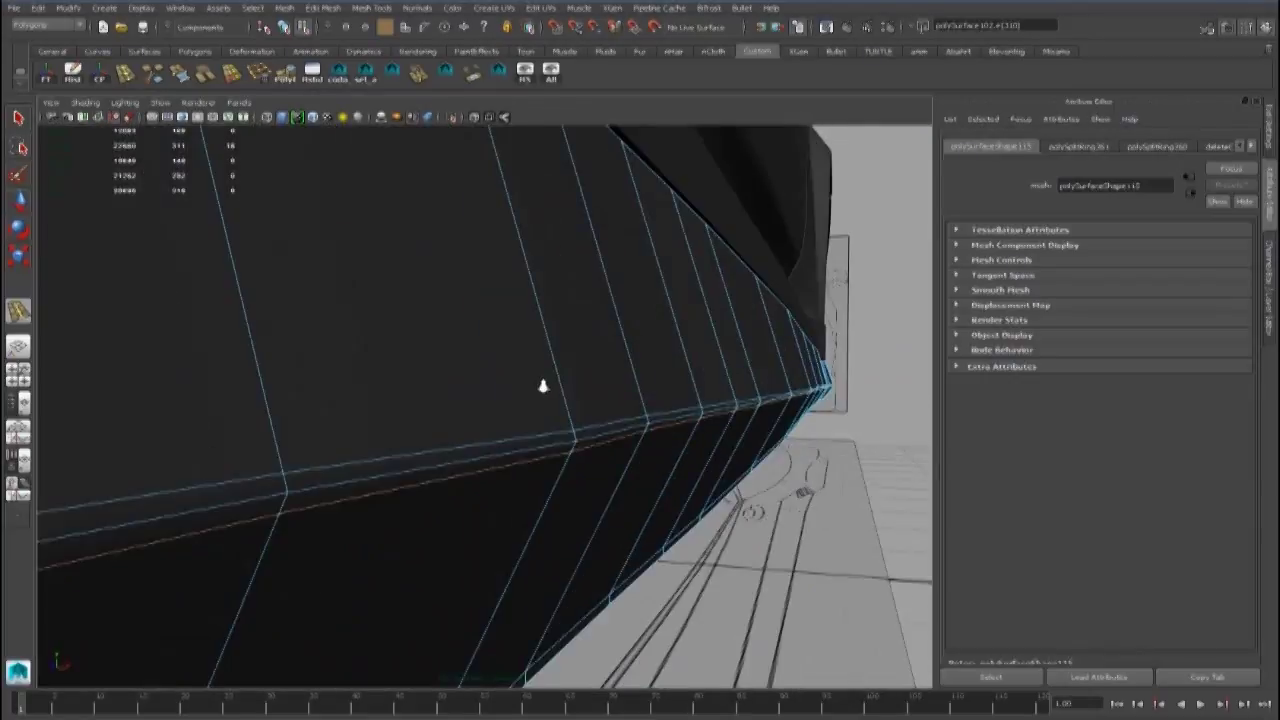
{"action": "scroll", "coordinate": [553, 378], "scroll_direction": "down", "scroll_amount": 5}
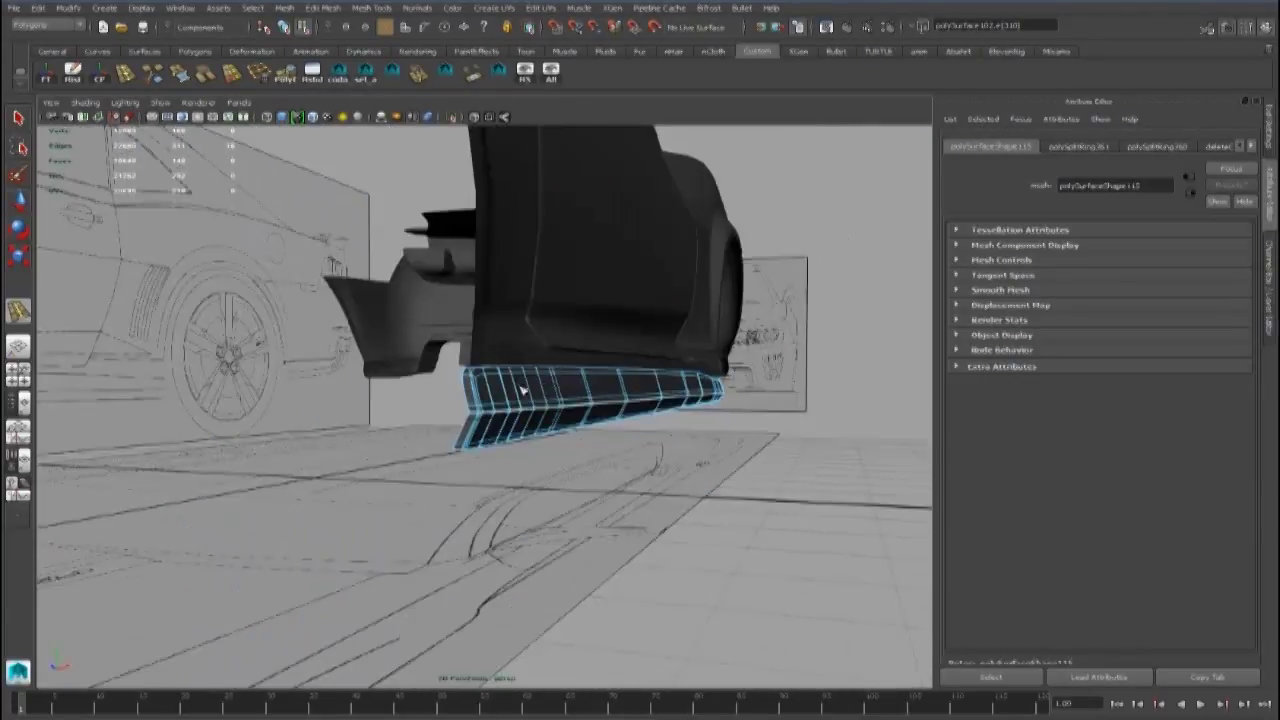
{"action": "scroll", "coordinate": [474, 379], "scroll_direction": "up", "scroll_amount": 5}
{"action": "middle_click_drag", "start_coordinate": [471, 380], "coordinate": [489, 517], "text": "alt"}
{"action": "left_click", "coordinate": [489, 517]}
{"action": "left_click_drag", "start_coordinate": [489, 517], "coordinate": [640, 466], "text": "alt"}
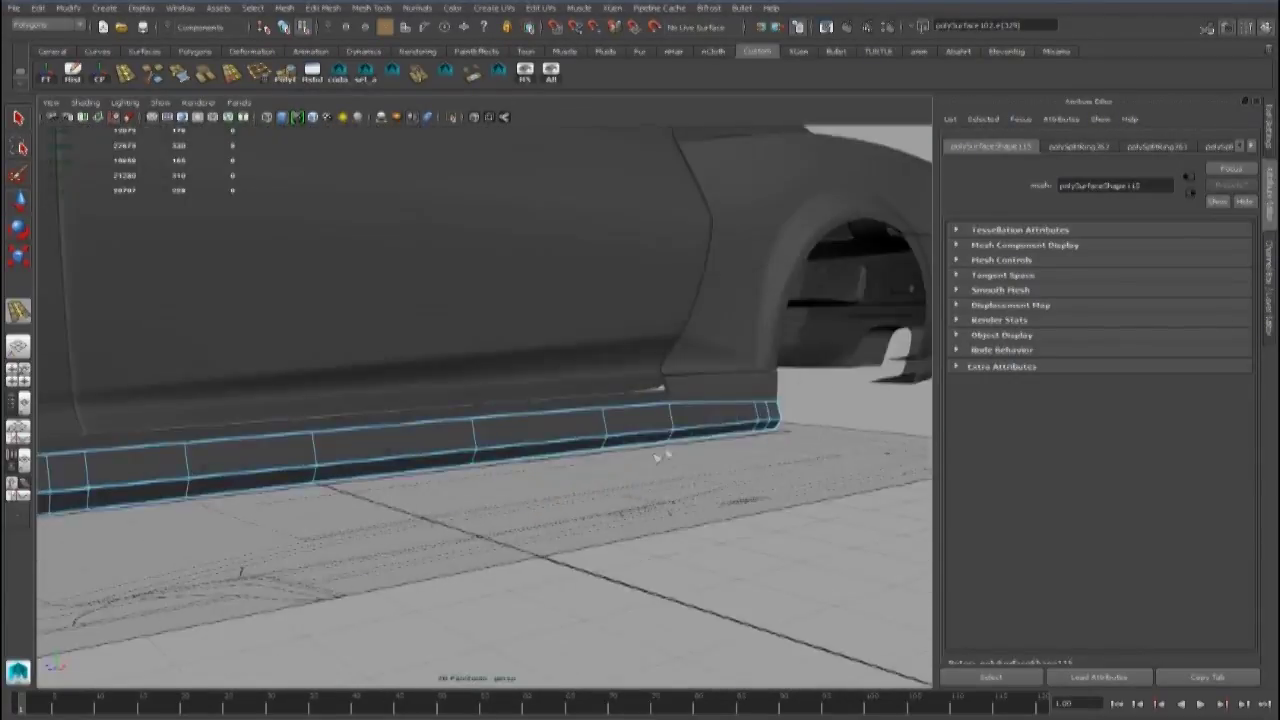
Insert further supporting edge loops across the rear part of the lower skirt piece and undo the last operations
{"action": "scroll", "coordinate": [640, 466], "scroll_direction": "up", "scroll_amount": 3}
{"action": "middle_click_drag", "start_coordinate": [640, 466], "coordinate": [546, 460], "text": "alt"}
{"action": "left_click_drag", "start_coordinate": [570, 458], "coordinate": [386, 422], "text": "alt"}
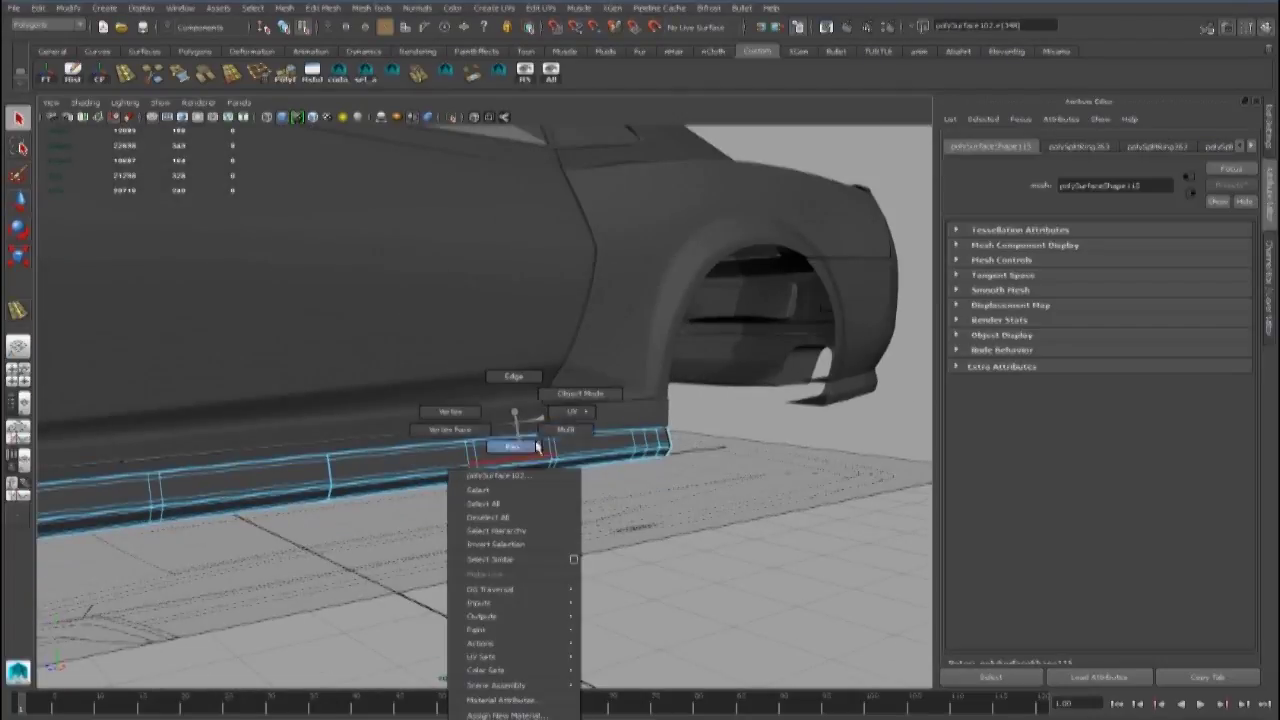
{"action": "right_click_drag", "start_coordinate": [515, 458], "coordinate": [516, 460]}
{"action": "key", "text": "ctrl+z"}
{"action": "key", "text": "ctrl+z"}
{"action": "key", "text": "ctrl+z"}
{"action": "key", "text": "ctrl+z"}
{"action": "left_click", "coordinate": [590, 505]}
Inspect the side panels and the gaps along the lower car body from several angles
{"action": "scroll", "coordinate": [437, 451], "scroll_direction": "down", "scroll_amount": 6}
{"action": "left_click_drag", "start_coordinate": [437, 451], "coordinate": [480, 446], "text": "alt"}
{"action": "middle_click_drag", "start_coordinate": [480, 446], "coordinate": [489, 487], "text": "alt"}
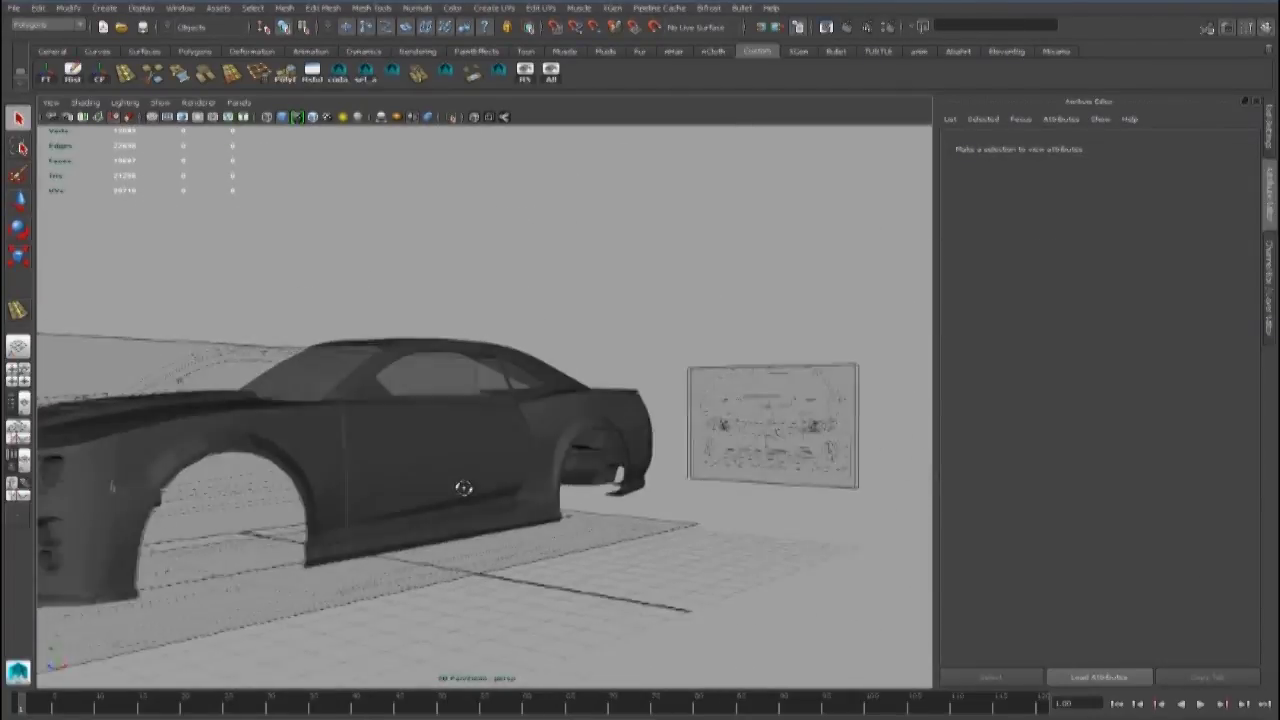
{"action": "left_click_drag", "start_coordinate": [292, 490], "coordinate": [474, 486], "text": "alt"}
{"action": "middle_click_drag", "start_coordinate": [474, 486], "coordinate": [530, 508], "text": "alt"}
{"action": "left_click", "coordinate": [451, 463]}
{"action": "left_click", "coordinate": [600, 510]}
{"action": "right_click_drag", "start_coordinate": [615, 490], "coordinate": [542, 451], "text": "alt"}
{"action": "left_click_drag", "start_coordinate": [542, 451], "coordinate": [500, 449], "text": "alt"}
{"action": "right_click_drag", "start_coordinate": [500, 449], "coordinate": [585, 455], "text": "alt"}
{"action": "middle_click_drag", "start_coordinate": [585, 455], "coordinate": [549, 424], "text": "alt"}
{"action": "left_click_drag", "start_coordinate": [549, 424], "coordinate": [572, 425], "text": "alt"}
{"action": "right_click_drag", "start_coordinate": [572, 425], "coordinate": [590, 530], "text": "alt"}
Turn off the smooth preview on the side body panel and insert an edge loop by its lower border crease
{"action": "left_click", "coordinate": [573, 551]}
{"action": "middle_click_drag", "start_coordinate": [571, 551], "coordinate": [470, 420], "text": "alt"}
{"action": "right_click_drag", "start_coordinate": [470, 420], "coordinate": [556, 467], "text": "alt"}
{"action": "left_click_drag", "start_coordinate": [556, 467], "coordinate": [528, 454], "text": "alt"}
{"action": "key", "text": "1"}
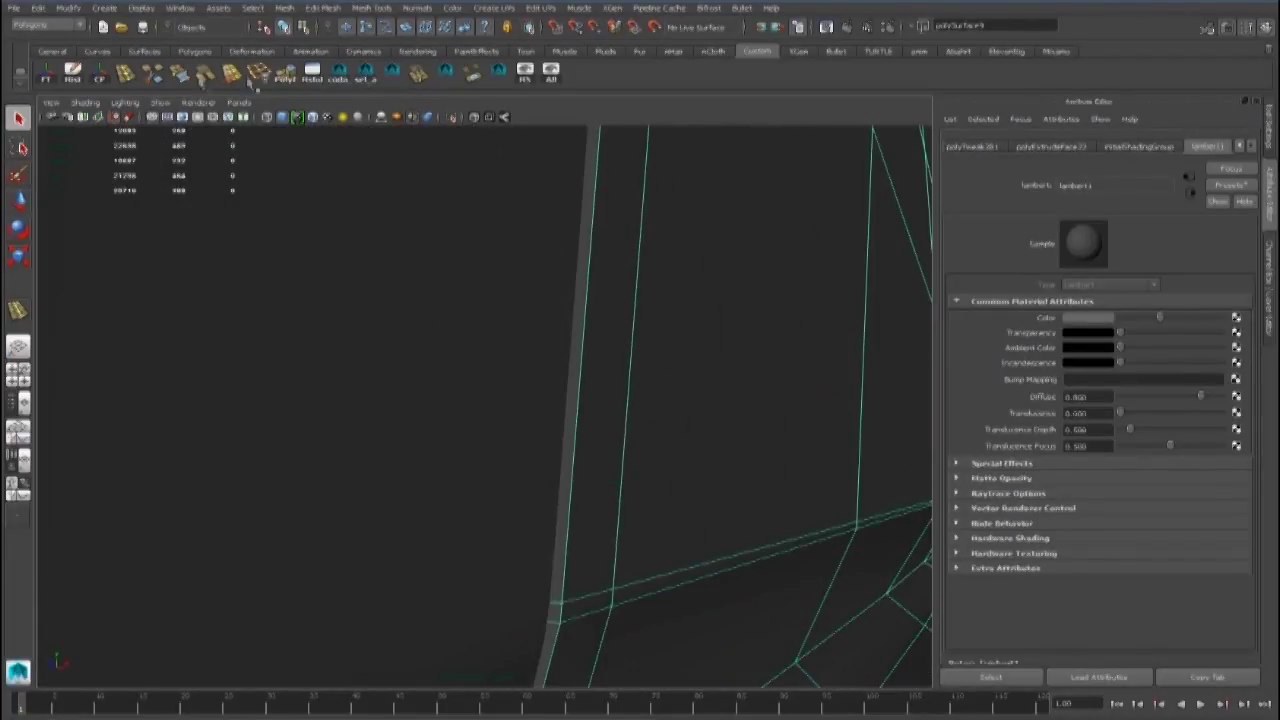
{"action": "key", "text": "F8"}
{"action": "left_click", "coordinate": [563, 604]}
{"action": "right_click_drag", "start_coordinate": [563, 604], "coordinate": [391, 411], "text": "alt"}
{"action": "key", "text": "q"}
{"action": "right_click_drag", "start_coordinate": [563, 269], "coordinate": [600, 258]}
{"action": "left_click", "coordinate": [740, 240]}
Examine the edited side panel and the skirt pieces beneath it from close up and farther away
{"action": "right_click_drag", "start_coordinate": [740, 380], "coordinate": [683, 403], "text": "alt"}
{"action": "left_click_drag", "start_coordinate": [683, 403], "coordinate": [562, 405], "text": "alt"}
{"action": "right_click_drag", "start_coordinate": [562, 405], "coordinate": [636, 540], "text": "alt"}
{"action": "left_click", "coordinate": [611, 500]}
{"action": "middle_click_drag", "start_coordinate": [636, 540], "coordinate": [574, 451], "text": "alt"}
{"action": "left_click_drag", "start_coordinate": [574, 451], "coordinate": [782, 403], "text": "alt"}
{"action": "right_click_drag", "start_coordinate": [782, 403], "coordinate": [189, 257], "text": "alt"}
{"action": "left_click", "coordinate": [189, 257]}
{"action": "right_click_drag", "start_coordinate": [650, 362], "coordinate": [594, 360], "text": "alt"}
{"action": "left_click_drag", "start_coordinate": [594, 360], "coordinate": [490, 368], "text": "alt"}
{"action": "middle_click_drag", "start_coordinate": [490, 368], "coordinate": [568, 328], "text": "alt"}
Select the lower skirt piece and show its vertices in the side view
{"action": "scroll", "coordinate": [567, 328], "scroll_direction": "up", "scroll_amount": 5}
{"action": "left_click", "coordinate": [632, 427]}
{"action": "key", "text": "space"}
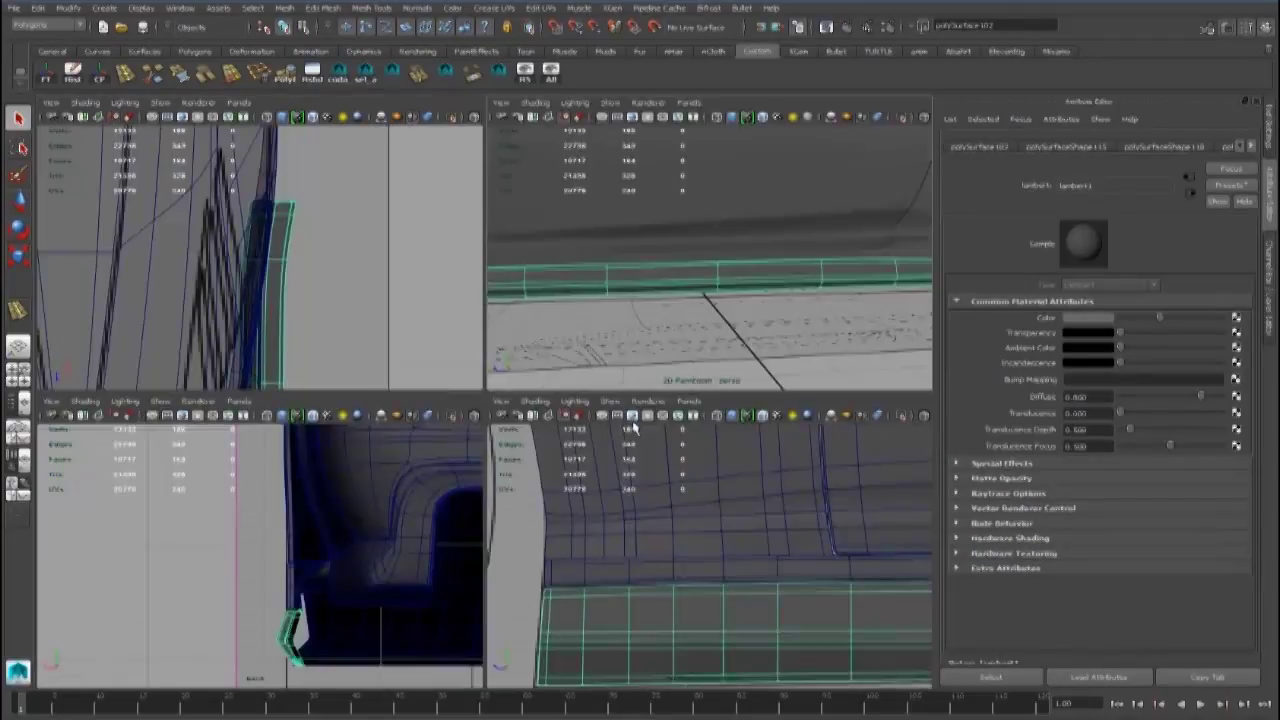
{"action": "key", "text": "space"}
{"action": "right_click_drag", "start_coordinate": [629, 411], "coordinate": [566, 411]}
{"action": "scroll", "coordinate": [677, 480], "scroll_direction": "down", "scroll_amount": 8}
{"action": "middle_click_drag", "start_coordinate": [677, 480], "coordinate": [580, 494], "text": "alt"}
{"action": "scroll", "coordinate": [580, 494], "scroll_direction": "down", "scroll_amount": 2}
{"action": "scroll", "coordinate": [506, 511], "scroll_direction": "down", "scroll_amount": 2}
{"action": "middle_click_drag", "start_coordinate": [506, 511], "coordinate": [476, 523], "text": "alt"}
Move the upper vertices of the lower skirt piece slightly up towards the upper skirt piece
{"action": "left_click", "coordinate": [456, 346]}
{"action": "key", "text": "ctrl+z"}
{"action": "left_click_drag", "start_coordinate": [260, 342], "coordinate": [778, 453]}
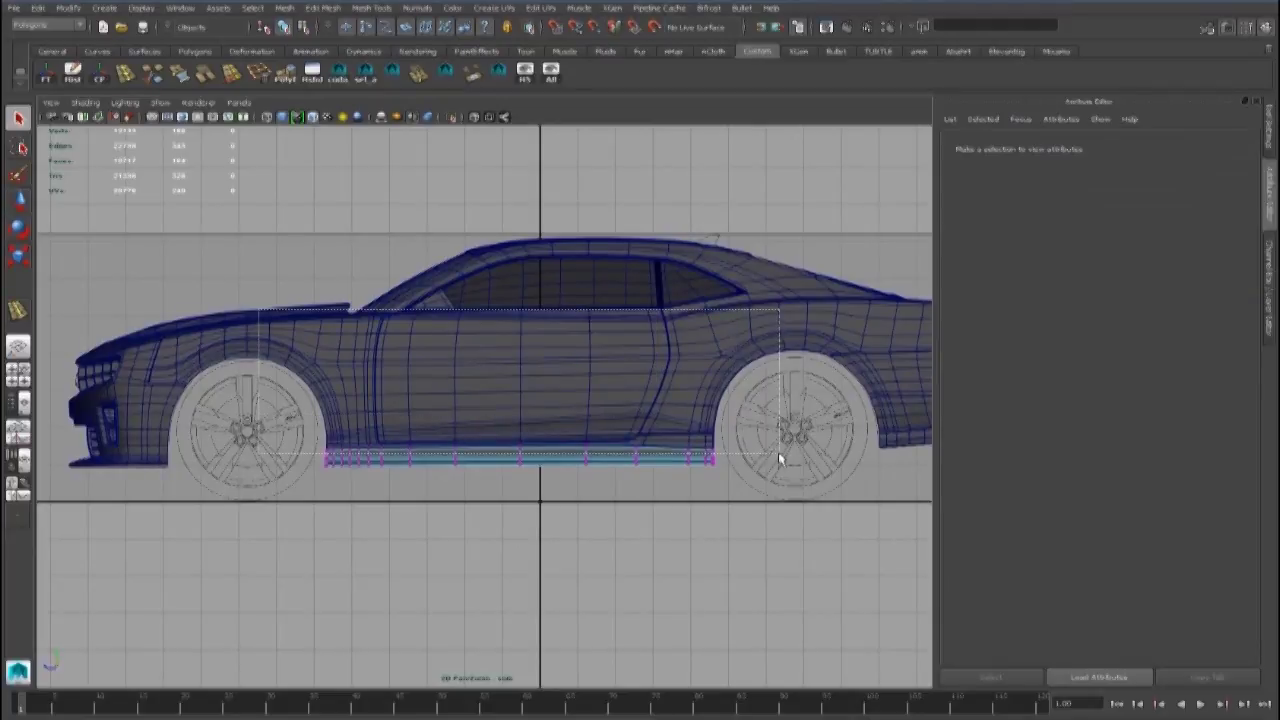
{"action": "scroll", "coordinate": [556, 458], "scroll_direction": "up", "scroll_amount": 5}
{"action": "key", "text": "w"}
{"action": "scroll", "coordinate": [557, 464], "scroll_direction": "up", "scroll_amount": 6}
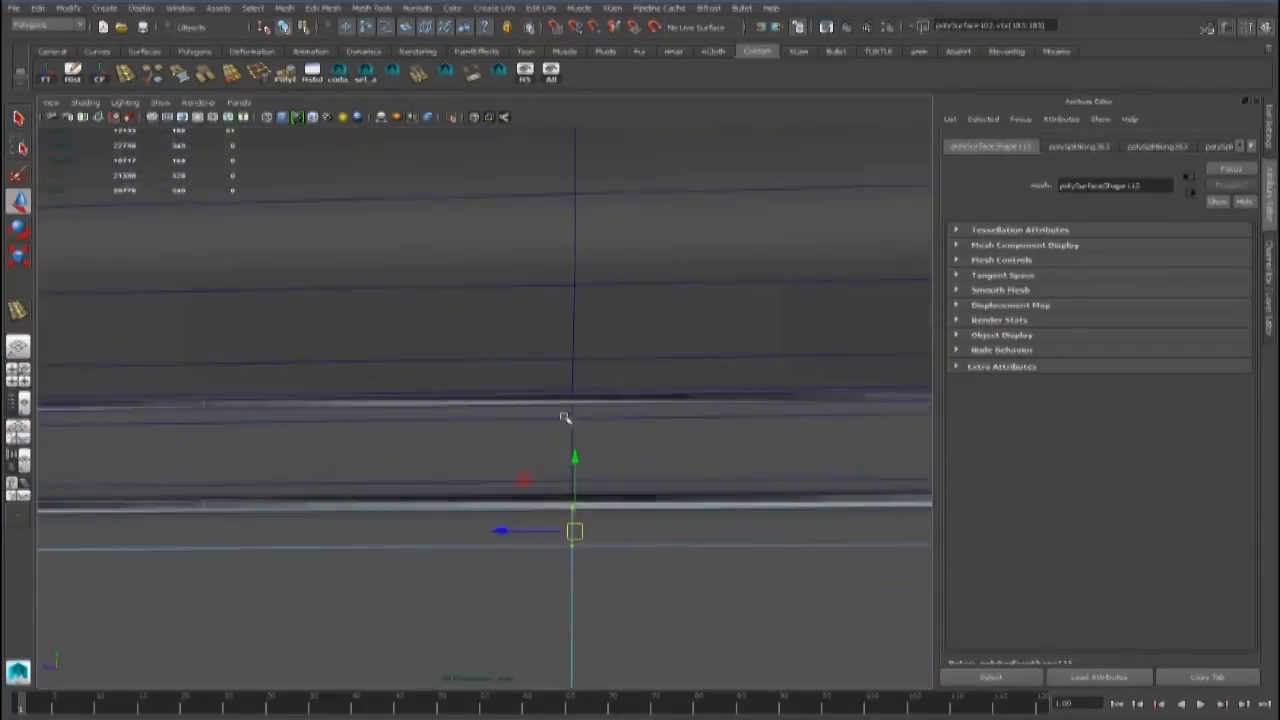
{"action": "left_click_drag", "start_coordinate": [622, 522], "coordinate": [622, 512]}
{"action": "right_click_drag", "start_coordinate": [621, 411], "coordinate": [572, 413]}
{"action": "scroll", "coordinate": [572, 413], "scroll_direction": "down", "scroll_amount": 12}
{"action": "scroll", "coordinate": [573, 413], "scroll_direction": "up", "scroll_amount": 4}
{"action": "scroll", "coordinate": [573, 413], "scroll_direction": "down", "scroll_amount": 5}
{"action": "right_click", "coordinate": [580, 414]}
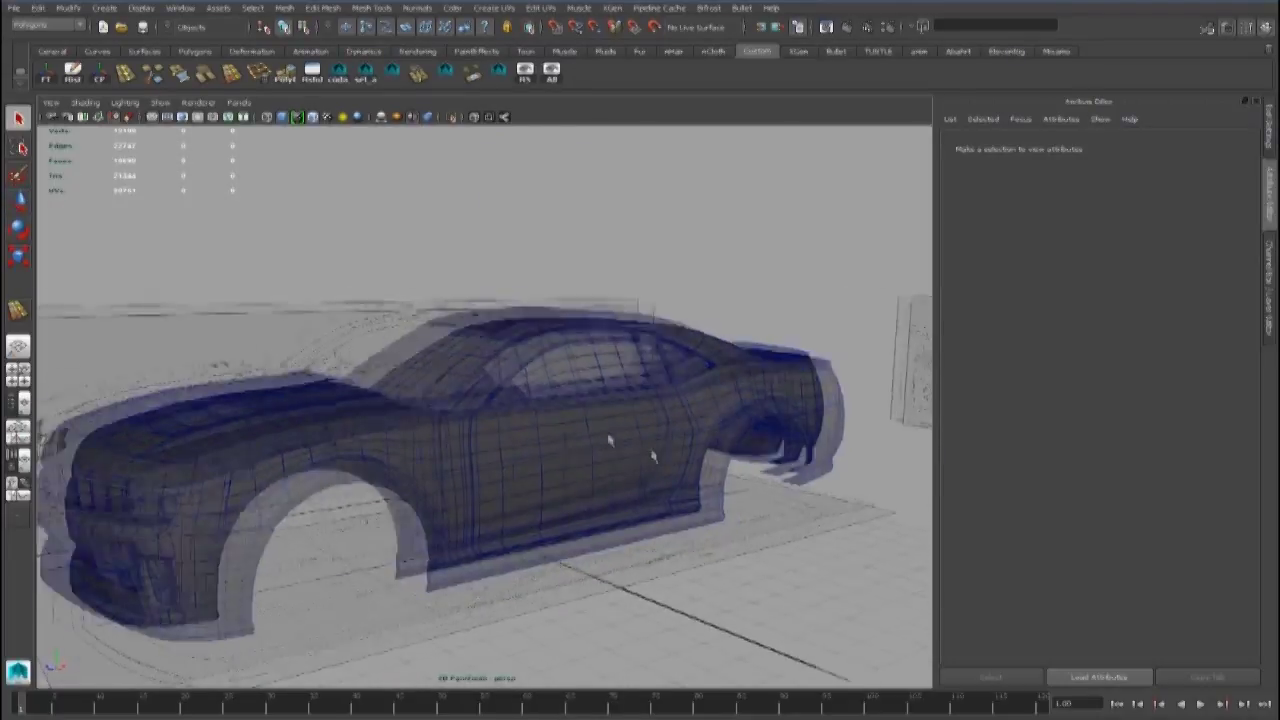
Select the rear quarter panel and raise the Transparency of its lambert1 material so the blueprint shows through
{"action": "left_click", "coordinate": [651, 451]}
{"action": "left_click", "coordinate": [1215, 146]}
{"action": "left_click_drag", "start_coordinate": [1128, 340], "coordinate": [1199, 340]}
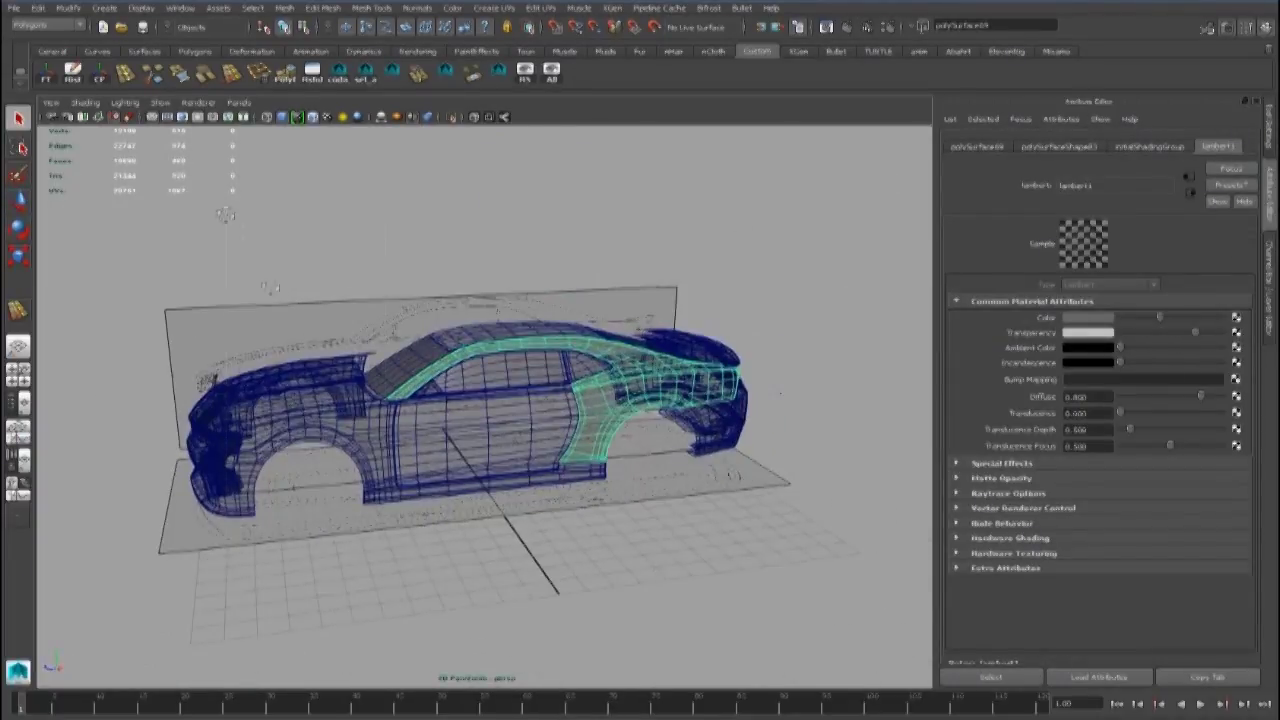
Hide all the other car body parts, leaving only the rear quarter panel, and select it
{"action": "left_click_drag", "start_coordinate": [226, 215], "coordinate": [881, 685]}
{"action": "left_click_drag", "start_coordinate": [84, 262], "coordinate": [785, 534]}
{"action": "left_click", "coordinate": [672, 386], "text": "shift"}
{"action": "left_click", "coordinate": [524, 78]}
{"action": "scroll", "coordinate": [712, 388], "scroll_direction": "up", "scroll_amount": 3}
{"action": "left_click", "coordinate": [716, 392]}
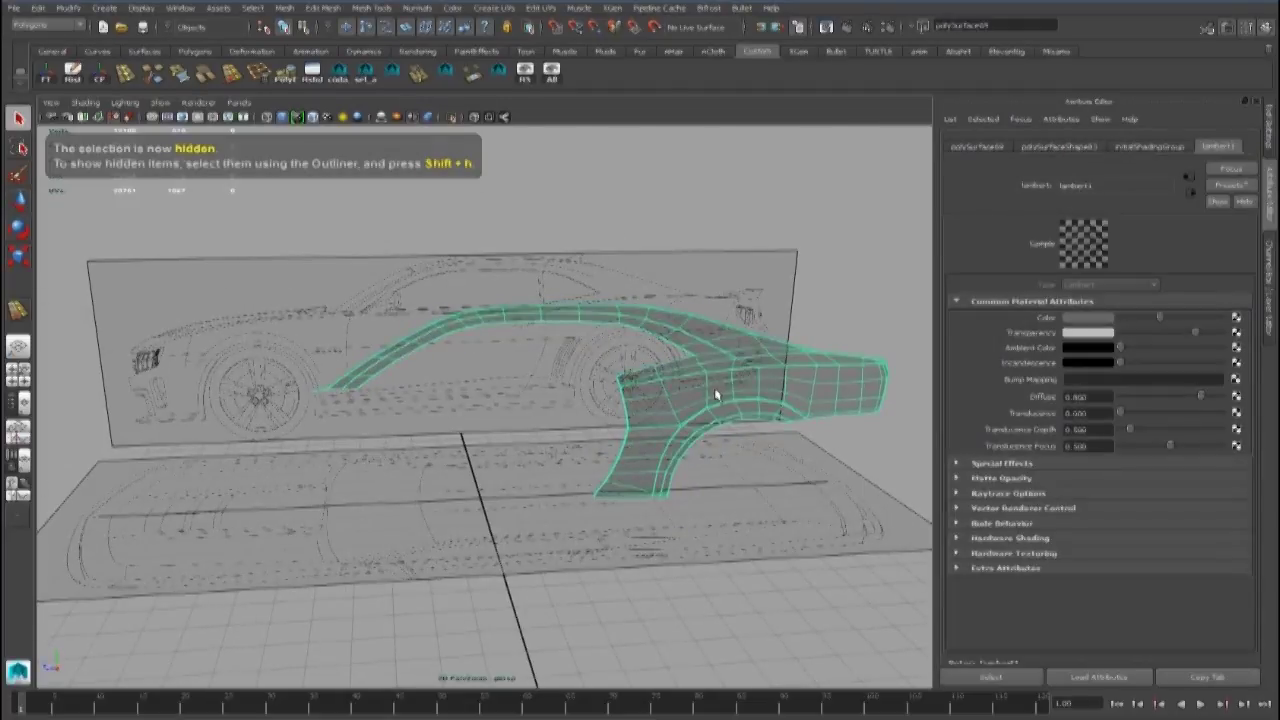
In the side view, shift the quarter panel's vertices below the rear side window towards the rear
{"action": "key", "text": "space"}
{"action": "key", "text": "space"}
{"action": "scroll", "coordinate": [478, 418], "scroll_direction": "down", "scroll_amount": 6}
{"action": "scroll", "coordinate": [480, 469], "scroll_direction": "up", "scroll_amount": 4}
{"action": "middle_click_drag", "start_coordinate": [478, 415], "coordinate": [494, 543], "text": "alt"}
{"action": "right_click_drag", "start_coordinate": [506, 334], "coordinate": [463, 334]}
{"action": "left_click_drag", "start_coordinate": [463, 298], "coordinate": [514, 351]}
{"action": "key", "text": "w"}
{"action": "scroll", "coordinate": [470, 270], "scroll_direction": "up", "scroll_amount": 5}
{"action": "middle_click_drag", "start_coordinate": [468, 238], "coordinate": [449, 356], "text": "alt"}
{"action": "left_click_drag", "start_coordinate": [515, 334], "coordinate": [532, 332]}
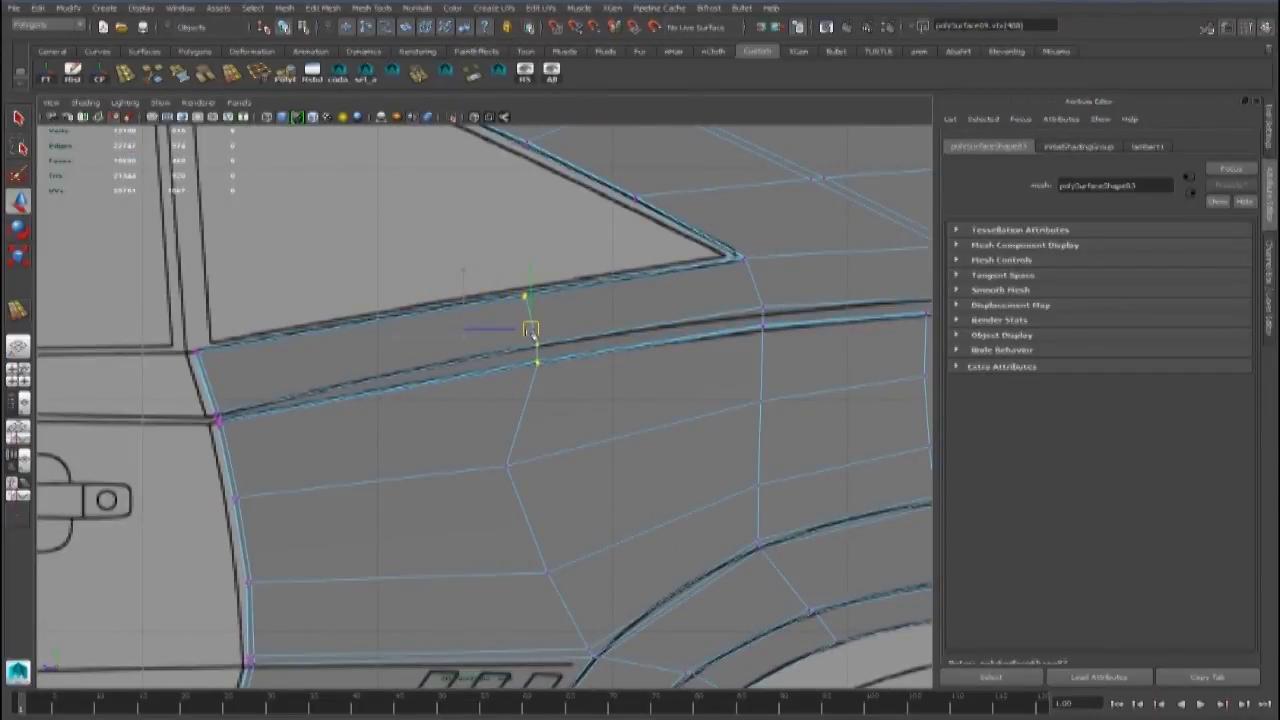
Reposition the vertices along the shoulder line and in the middle of the quarter panel to even out its edge flow
{"action": "middle_click_drag", "start_coordinate": [560, 322], "coordinate": [325, 387], "text": "alt"}
{"action": "left_click_drag", "start_coordinate": [493, 357], "coordinate": [547, 377]}
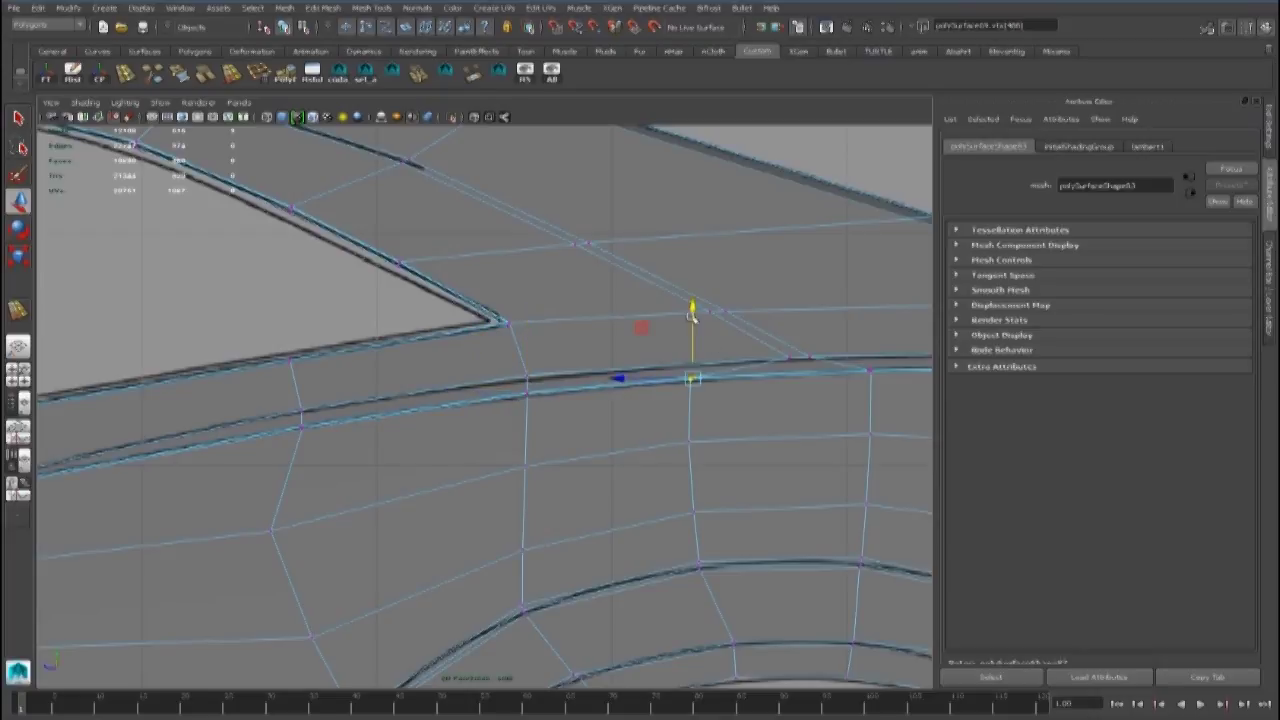
{"action": "middle_click_drag", "start_coordinate": [680, 320], "coordinate": [907, 243], "text": "alt"}
{"action": "left_click_drag", "start_coordinate": [451, 426], "coordinate": [515, 478]}
{"action": "left_click_drag", "start_coordinate": [501, 456], "coordinate": [557, 441]}
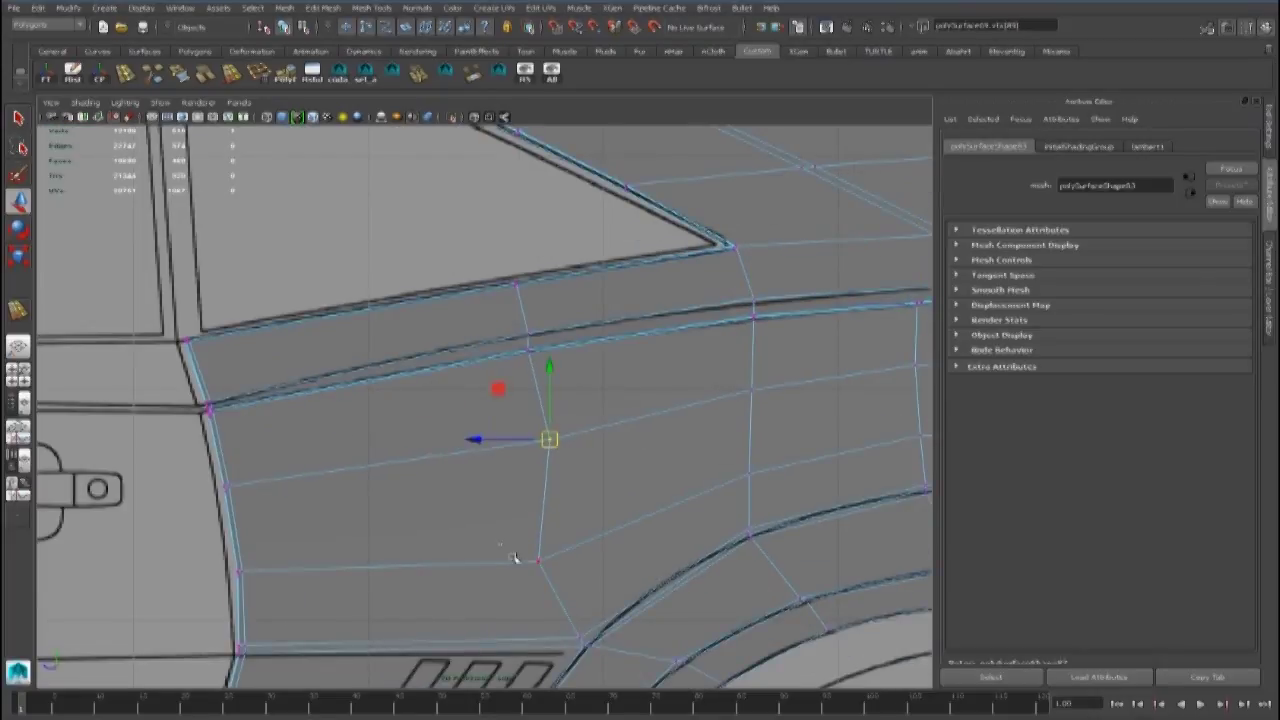
{"action": "middle_click_drag", "start_coordinate": [568, 548], "coordinate": [614, 448], "text": "alt"}
{"action": "right_click_drag", "start_coordinate": [563, 401], "coordinate": [620, 350]}
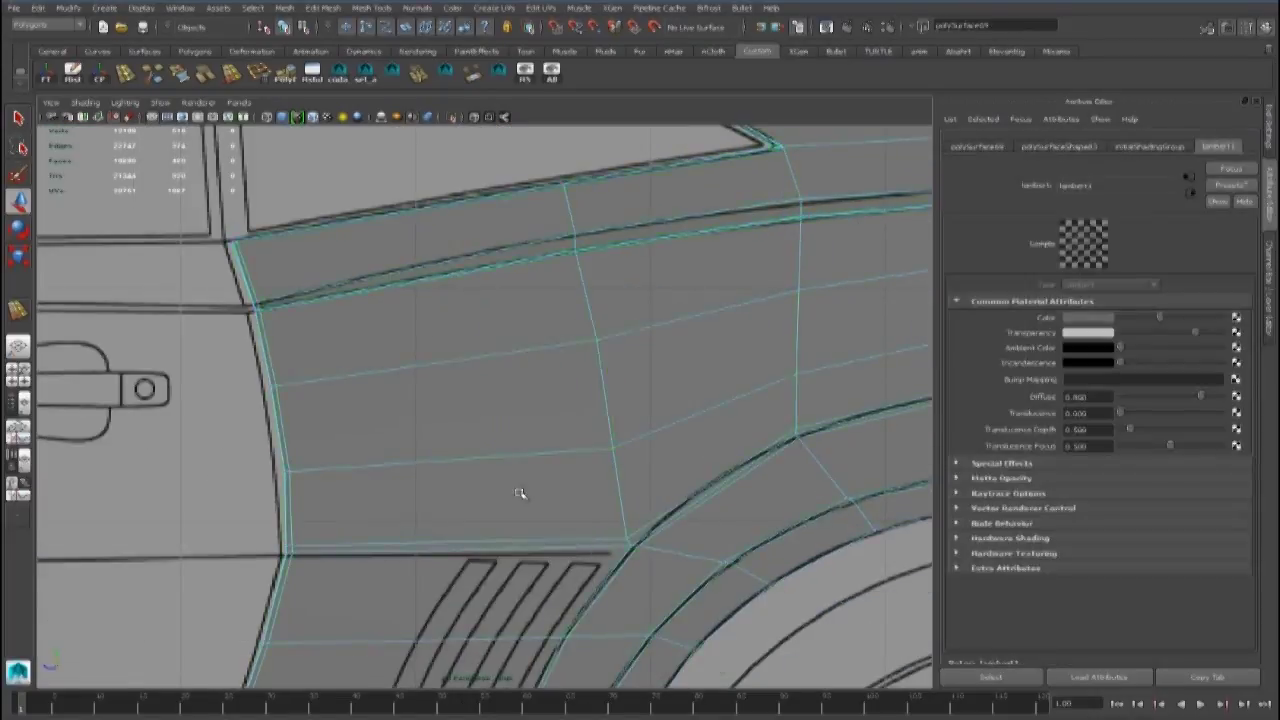
Align the rows of vertices across the side vents and wheel arch of the quarter panel with the blueprint lines
{"action": "middle_click_drag", "start_coordinate": [520, 640], "coordinate": [585, 240], "text": "alt"}
{"action": "middle_click_drag", "start_coordinate": [580, 446], "coordinate": [587, 490], "text": "alt"}
{"action": "right_click_drag", "start_coordinate": [580, 374], "coordinate": [530, 372]}
{"action": "left_click_drag", "start_coordinate": [155, 340], "coordinate": [798, 458]}
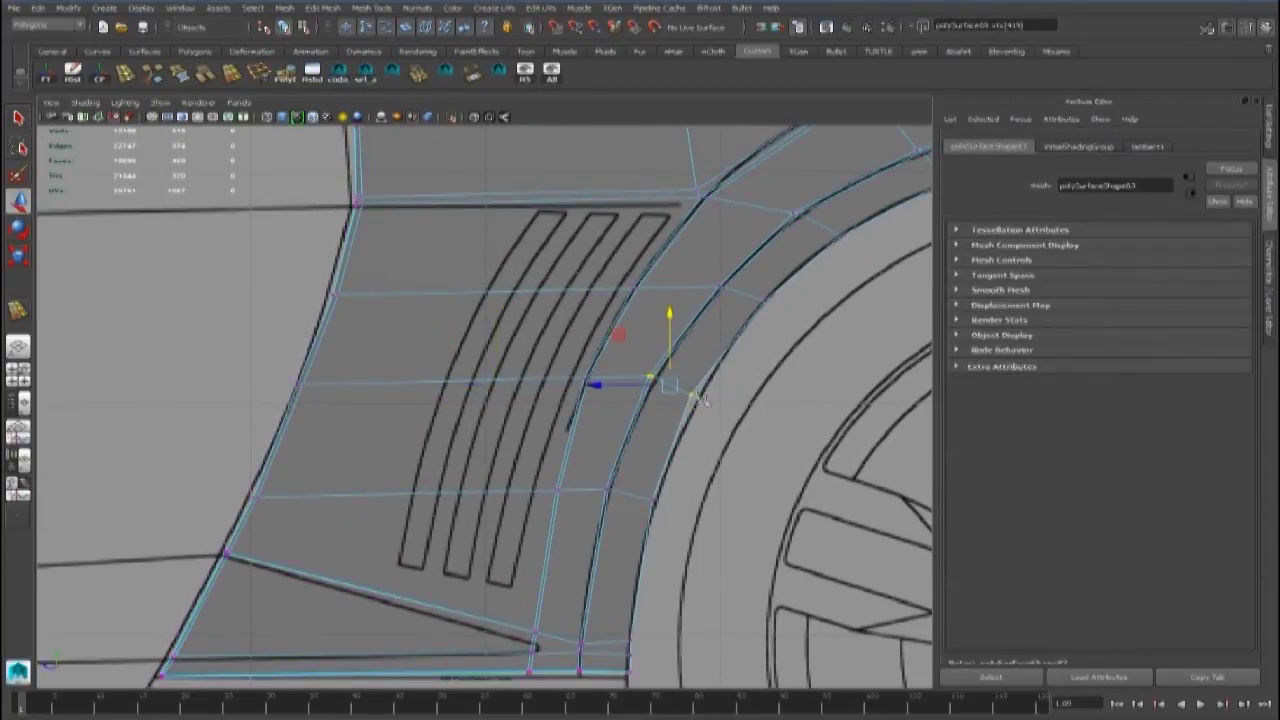
{"action": "middle_click_drag", "start_coordinate": [674, 432], "coordinate": [672, 388], "text": "alt"}
{"action": "left_click_drag", "start_coordinate": [200, 402], "coordinate": [672, 474]}
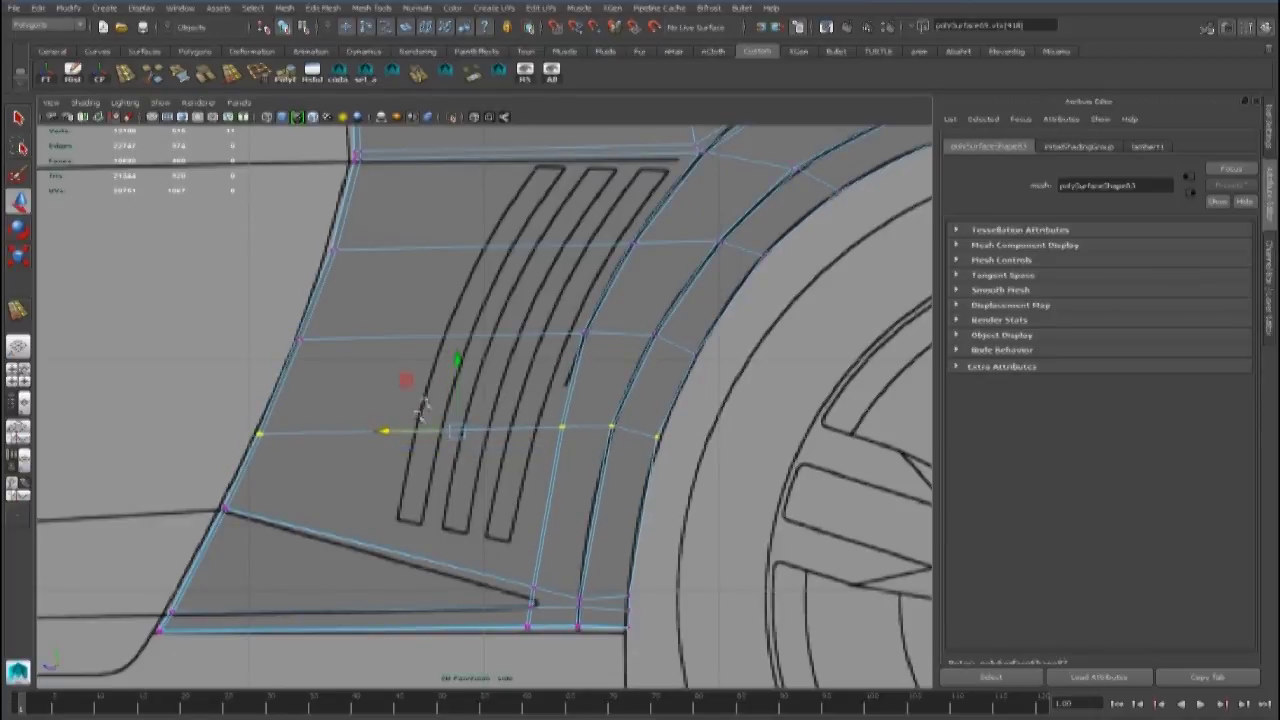
{"action": "left_click_drag", "start_coordinate": [386, 428], "coordinate": [371, 426]}
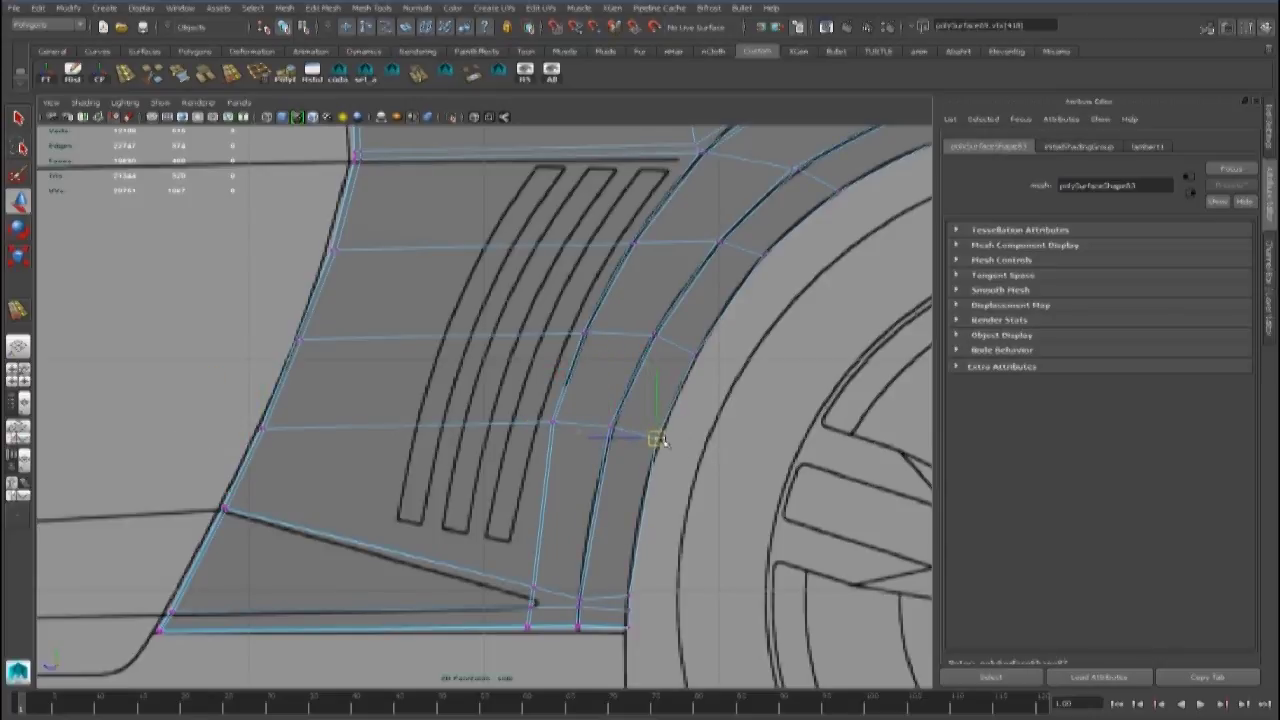
{"action": "middle_click_drag", "start_coordinate": [662, 438], "coordinate": [684, 470], "text": "alt"}
{"action": "right_click_drag", "start_coordinate": [606, 373], "coordinate": [672, 357]}
Insert an edge loop across the quarter panel just above the slanted recess line under the vents
{"action": "left_click", "coordinate": [539, 375]}
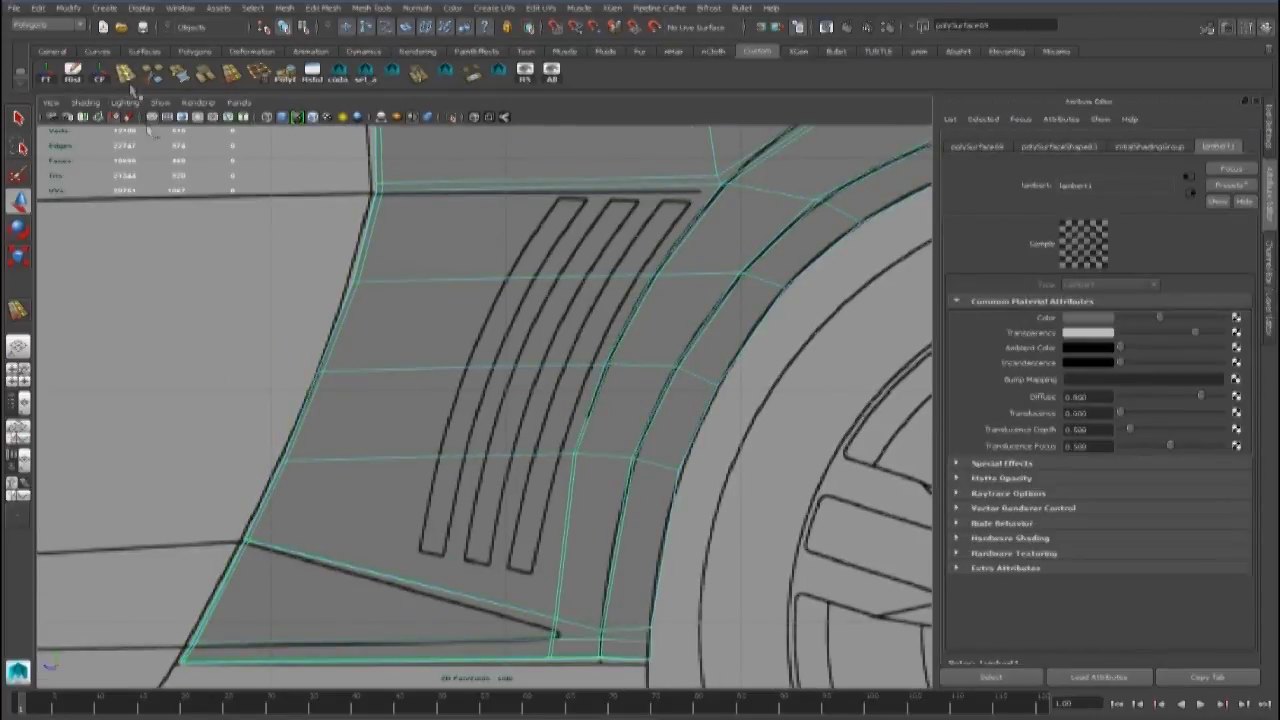
{"action": "left_click", "coordinate": [125, 78]}
{"action": "left_click", "coordinate": [562, 585]}
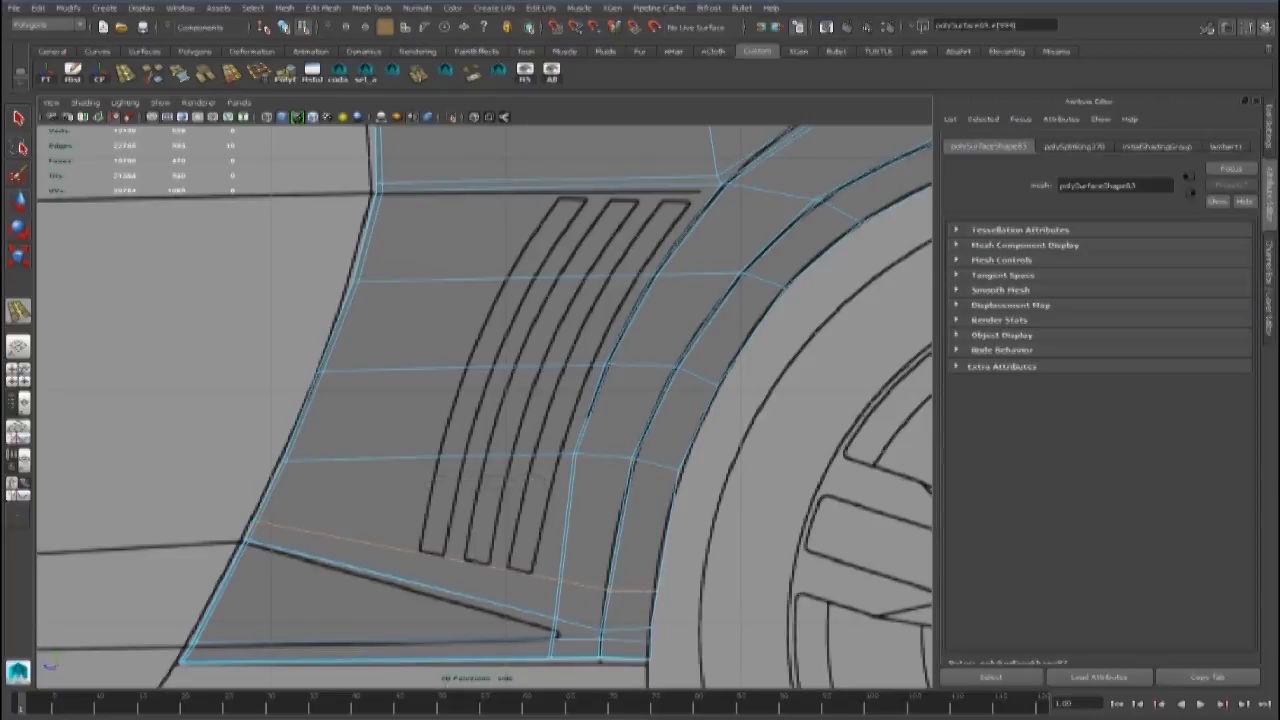
Adjust the new loop's vertices along the wheel arch to follow the blueprint curve and return to object mode
{"action": "middle_click_drag", "start_coordinate": [589, 490], "coordinate": [603, 429], "text": "alt"}
{"action": "right_click_drag", "start_coordinate": [628, 411], "coordinate": [582, 418]}
{"action": "left_click_drag", "start_coordinate": [556, 502], "coordinate": [594, 539]}
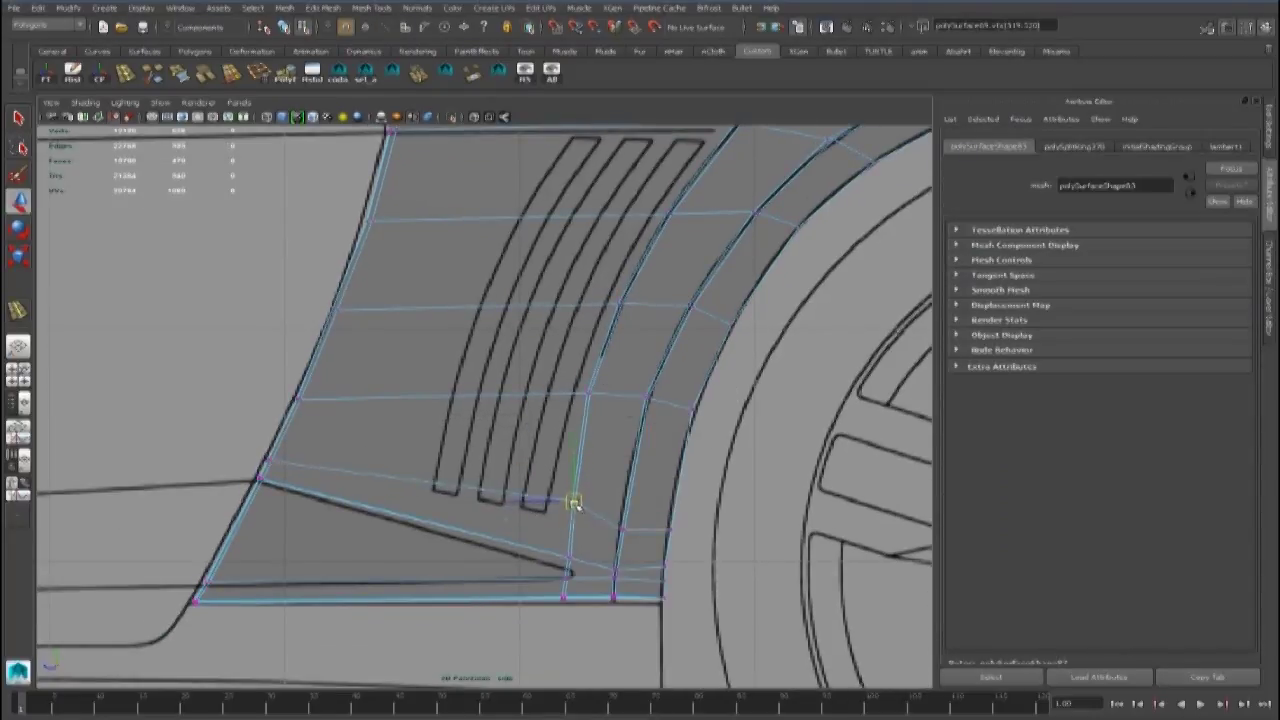
{"action": "middle_click_drag", "start_coordinate": [569, 376], "coordinate": [573, 404], "text": "alt"}
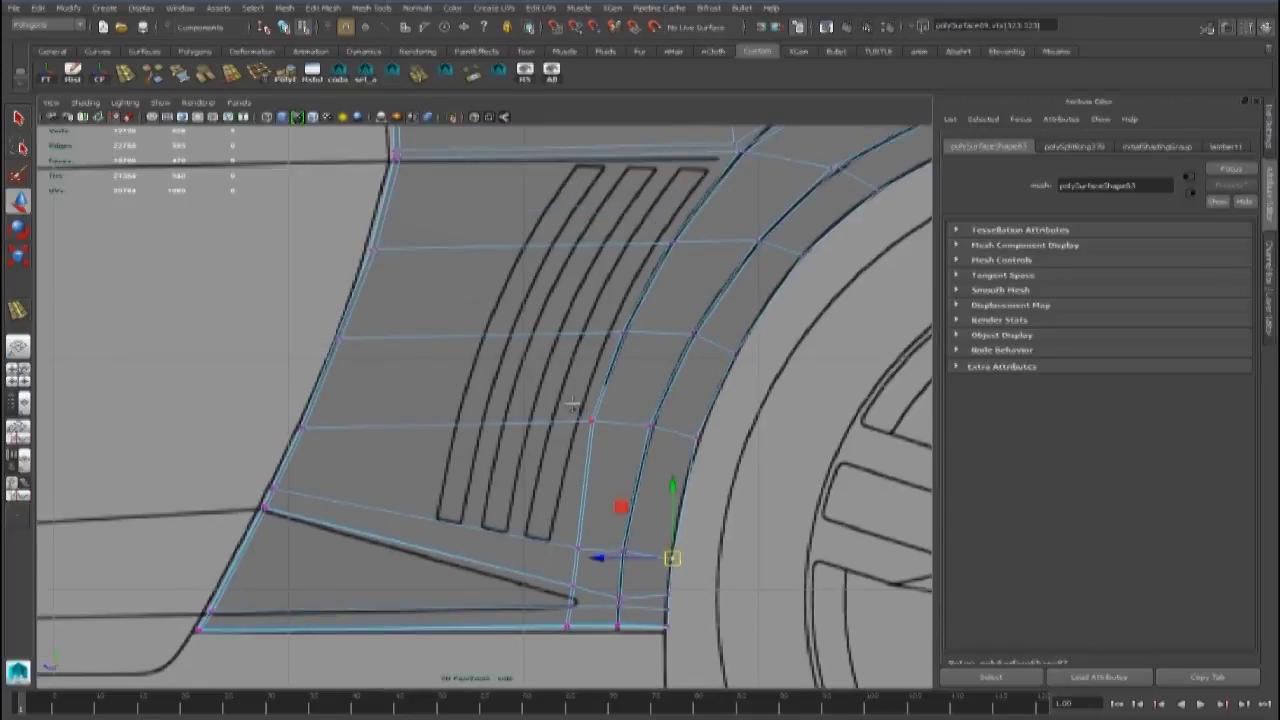
{"action": "middle_click_drag", "start_coordinate": [681, 331], "coordinate": [690, 422], "text": "alt"}
{"action": "right_click_drag", "start_coordinate": [645, 334], "coordinate": [700, 317]}
Insert a supporting edge loop along the quarter panel's horizontal crease above the vents and return to object mode
{"action": "middle_click_drag", "start_coordinate": [604, 272], "coordinate": [560, 476], "text": "alt"}
{"action": "right_click_drag", "start_coordinate": [515, 478], "coordinate": [553, 489], "text": "alt"}
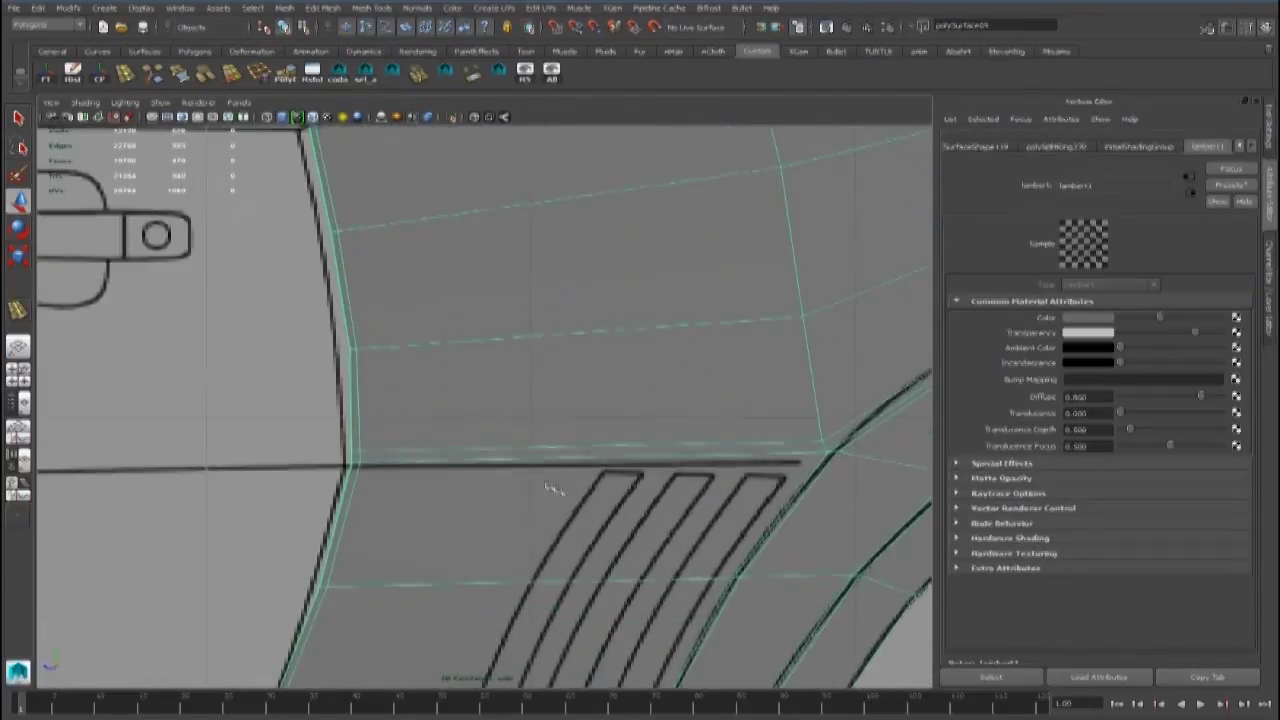
{"action": "left_click", "coordinate": [125, 76]}
{"action": "middle_click_drag", "start_coordinate": [285, 482], "coordinate": [302, 450], "text": "alt"}
{"action": "right_click_drag", "start_coordinate": [302, 450], "coordinate": [340, 459], "text": "alt"}
{"action": "left_click", "coordinate": [338, 451]}
{"action": "right_click_drag", "start_coordinate": [490, 452], "coordinate": [425, 470], "text": "alt"}
{"action": "key", "text": "q"}
{"action": "right_click_drag", "start_coordinate": [484, 356], "coordinate": [544, 346]}
Align the vertices at the quarter panel's lower corner beside the wheel arch with the blueprint lines
{"action": "middle_click_drag", "start_coordinate": [530, 500], "coordinate": [534, 311], "text": "alt"}
{"action": "right_click_drag", "start_coordinate": [541, 411], "coordinate": [488, 421]}
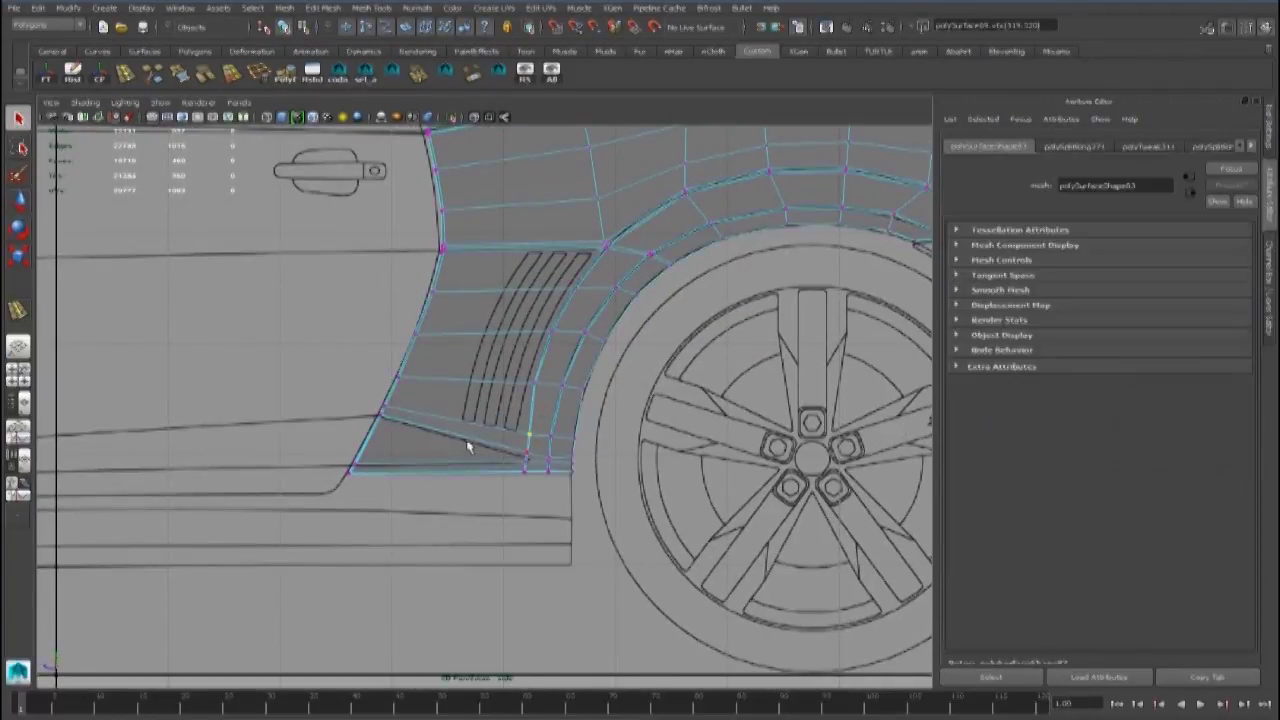
{"action": "scroll", "coordinate": [462, 435], "scroll_direction": "up", "scroll_amount": 5}
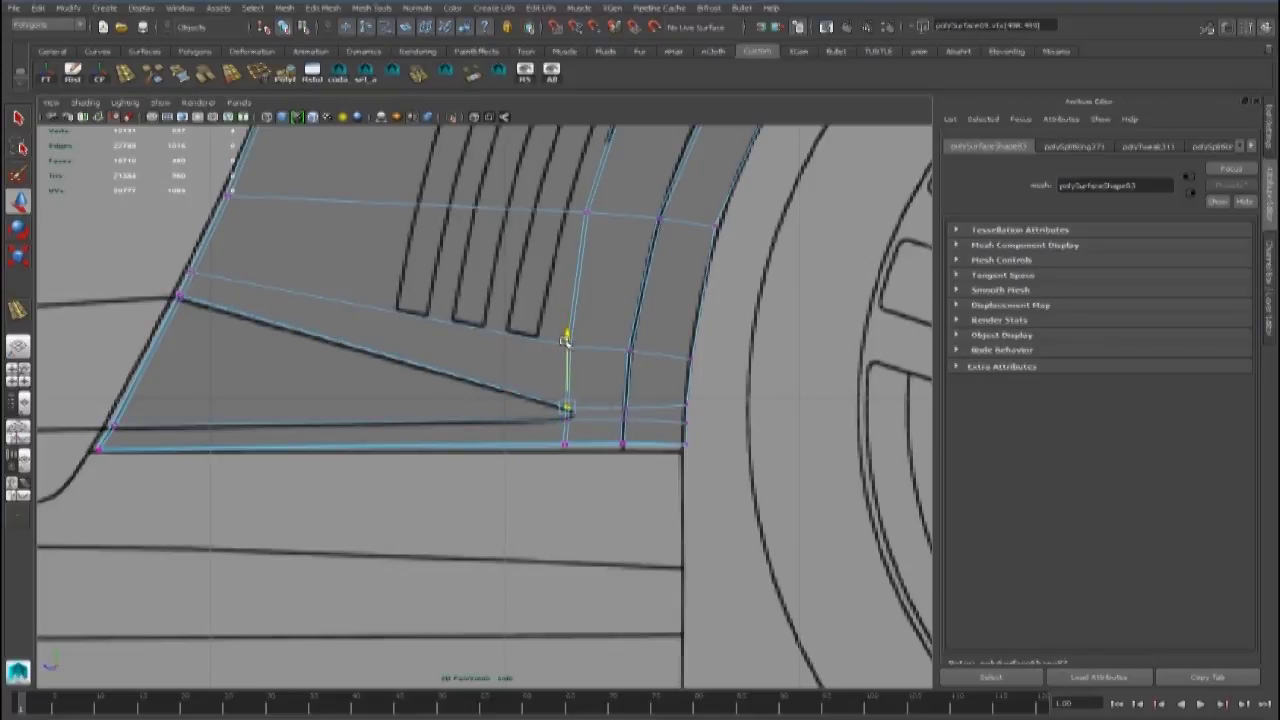
{"action": "scroll", "coordinate": [634, 446], "scroll_direction": "up", "scroll_amount": 6}
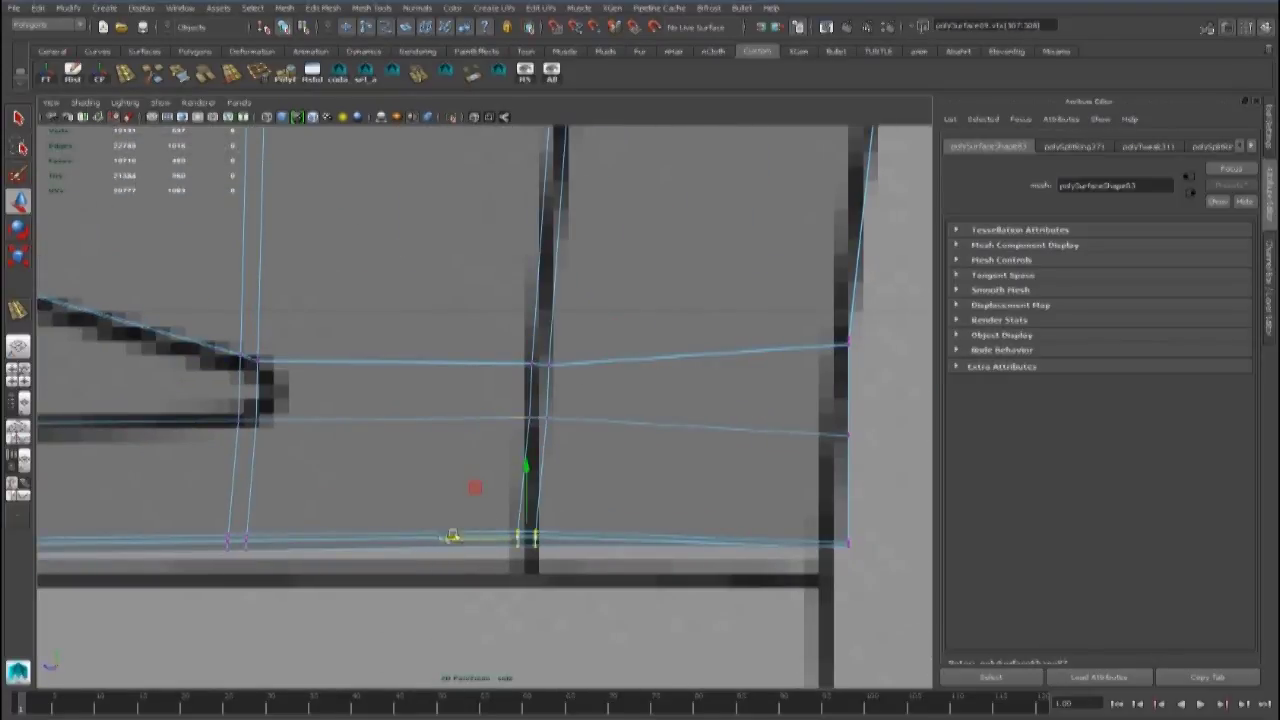
{"action": "scroll", "coordinate": [457, 538], "scroll_direction": "down", "scroll_amount": 6}
{"action": "scroll", "coordinate": [612, 388], "scroll_direction": "up", "scroll_amount": 5}
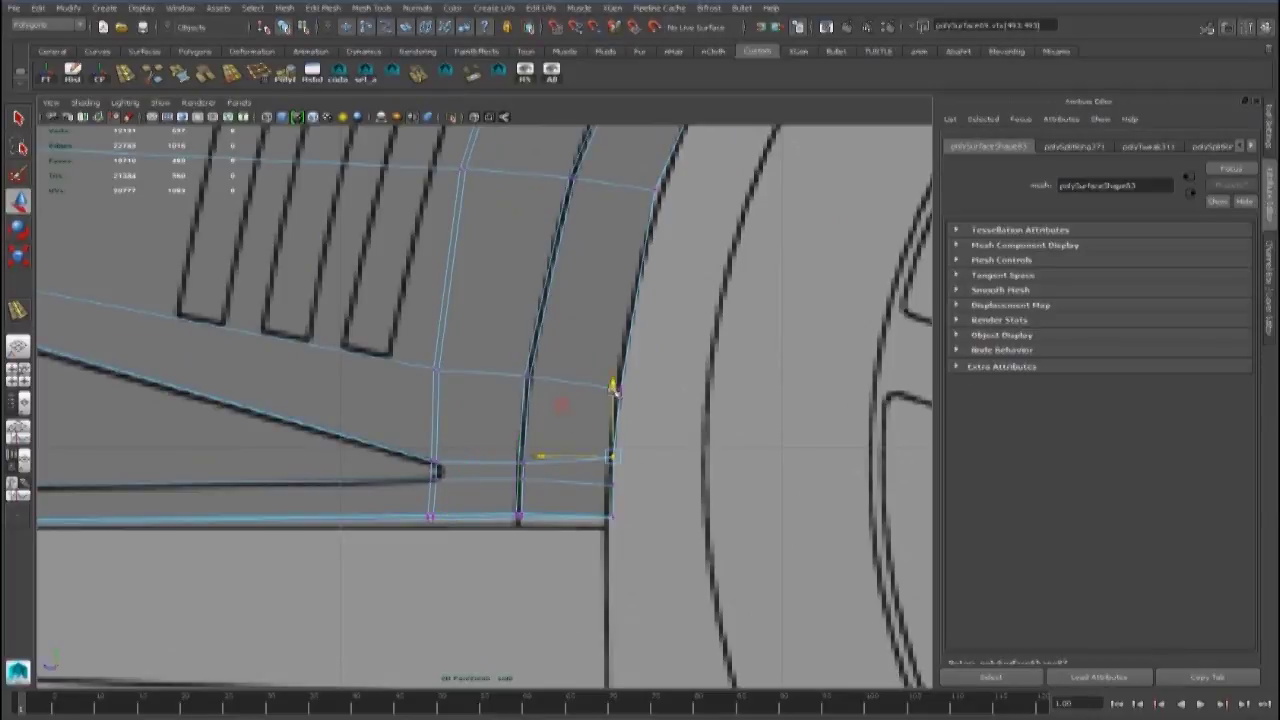
{"action": "scroll", "coordinate": [610, 405], "scroll_direction": "down", "scroll_amount": 5}
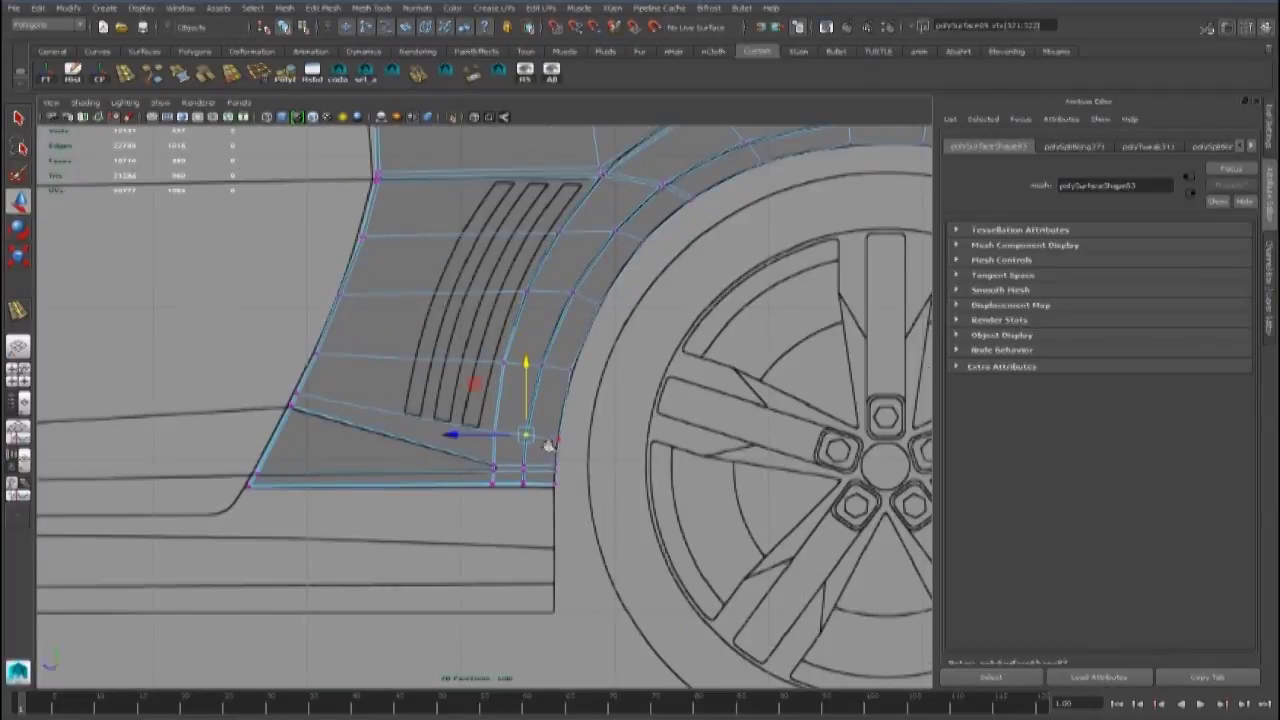
{"action": "middle_click_drag", "start_coordinate": [541, 375], "coordinate": [516, 462], "text": "alt"}
{"action": "left_click_drag", "start_coordinate": [484, 362], "coordinate": [603, 407]}
Insert an edge loop down the quarter panel along the front outline of the first side vent
{"action": "right_click_drag", "start_coordinate": [533, 380], "coordinate": [562, 335]}
{"action": "middle_click_drag", "start_coordinate": [527, 322], "coordinate": [640, 380], "text": "alt"}
{"action": "scroll", "coordinate": [640, 380], "scroll_direction": "up", "scroll_amount": 1}
{"action": "middle_click_drag", "start_coordinate": [549, 506], "coordinate": [593, 427], "text": "alt"}
{"action": "middle_click_drag", "start_coordinate": [640, 323], "coordinate": [634, 380], "text": "alt"}
{"action": "left_click", "coordinate": [125, 76]}
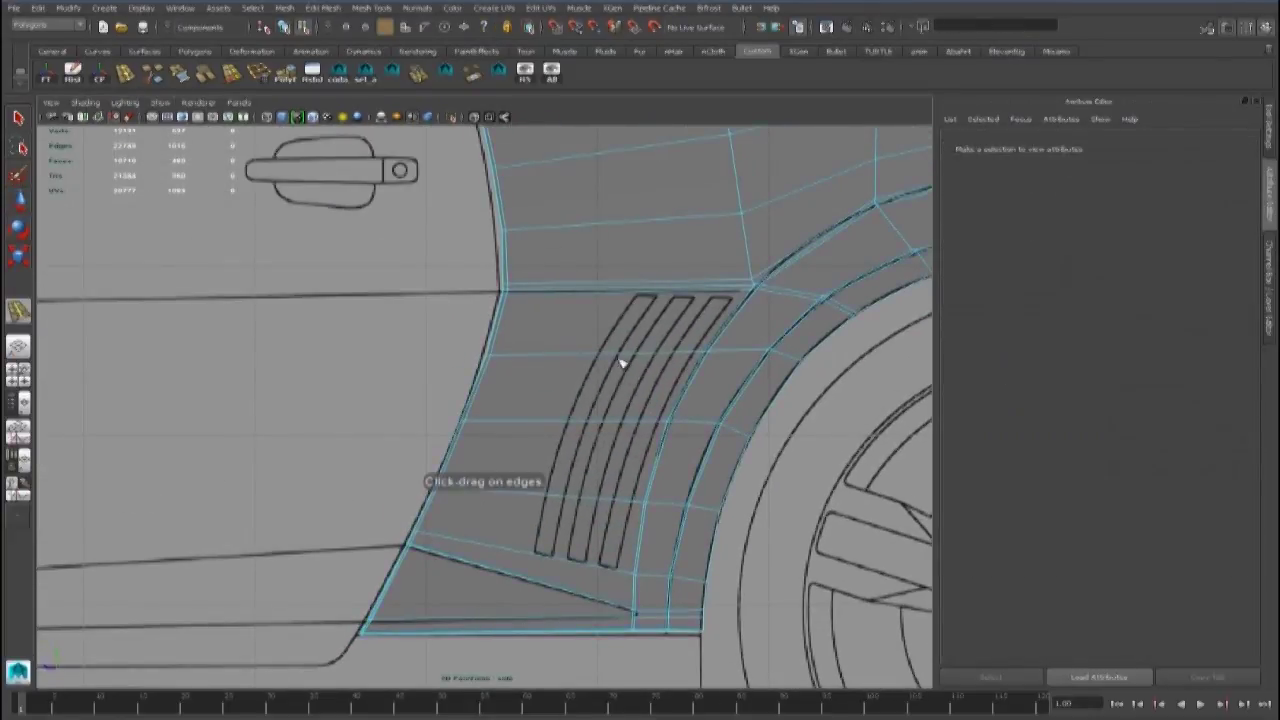
{"action": "left_click", "coordinate": [601, 354]}
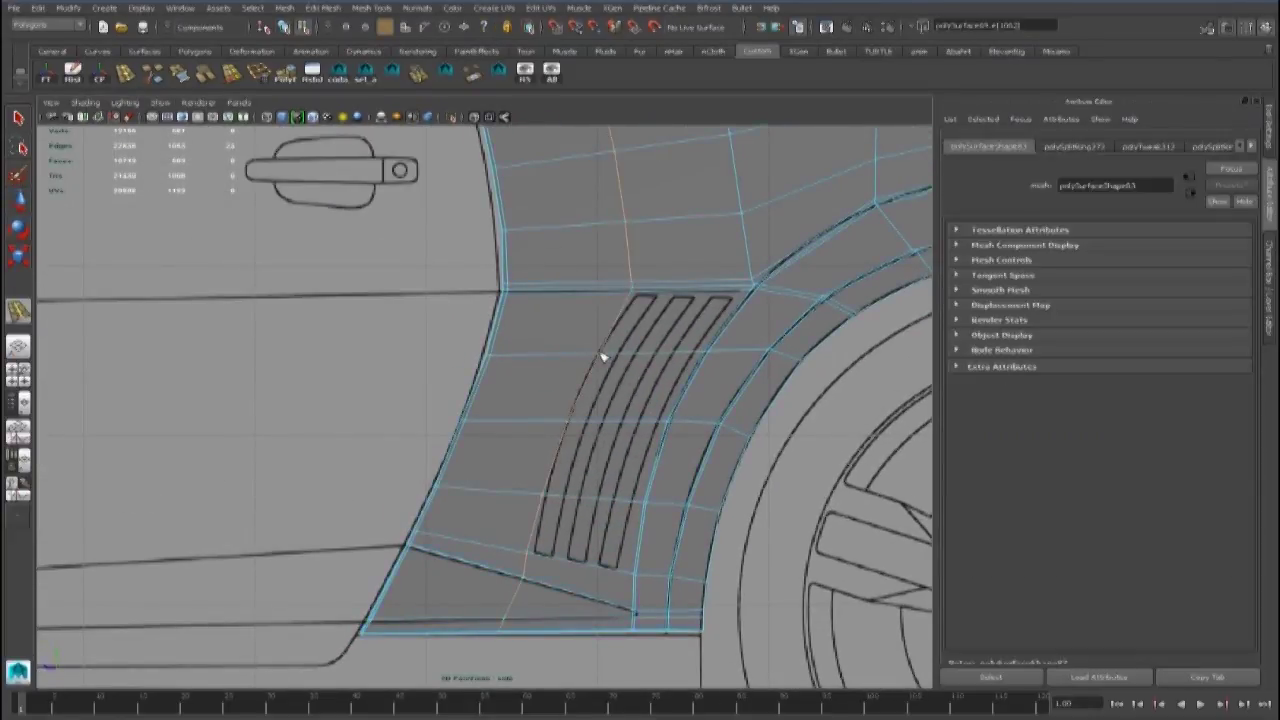
Move the new loop's lower vertices onto the first vent's front outline and the panel's lower edge
{"action": "middle_click_drag", "start_coordinate": [599, 454], "coordinate": [526, 337], "text": "alt"}
{"action": "right_click_drag", "start_coordinate": [526, 337], "coordinate": [440, 327], "text": "alt"}
{"action": "left_click_drag", "start_coordinate": [460, 430], "coordinate": [489, 463]}
{"action": "key", "text": "w"}
{"action": "right_click_drag", "start_coordinate": [470, 460], "coordinate": [486, 450], "text": "alt"}
{"action": "middle_click_drag", "start_coordinate": [486, 450], "coordinate": [493, 408], "text": "alt"}
{"action": "left_click_drag", "start_coordinate": [402, 439], "coordinate": [418, 441]}
{"action": "right_click_drag", "start_coordinate": [560, 438], "coordinate": [513, 437], "text": "alt"}
Fit the new loop's upper vertices to the first vent's curve and top corner, and return to object mode
{"action": "left_click_drag", "start_coordinate": [472, 355], "coordinate": [505, 382]}
{"action": "middle_click_drag", "start_coordinate": [525, 240], "coordinate": [503, 337], "text": "alt"}
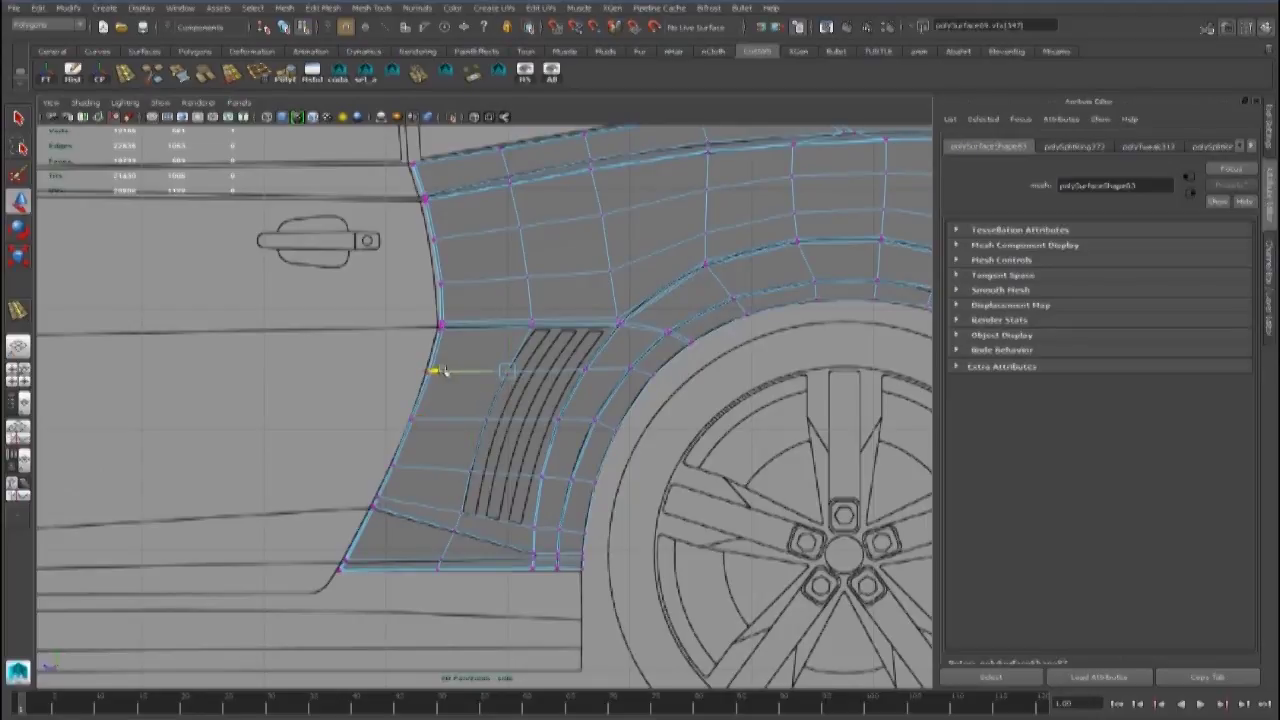
{"action": "scroll", "coordinate": [445, 372], "scroll_direction": "up", "scroll_amount": 5}
{"action": "scroll", "coordinate": [440, 360], "scroll_direction": "down", "scroll_amount": 1}
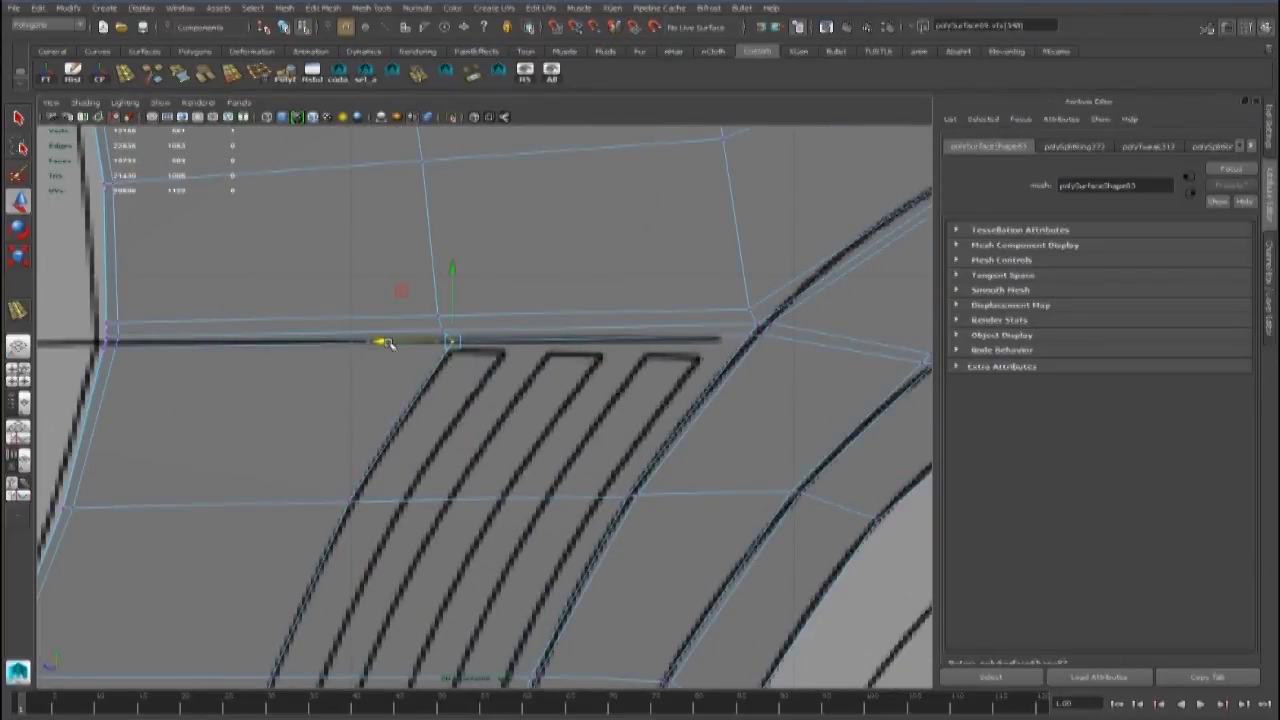
{"action": "scroll", "coordinate": [500, 351], "scroll_direction": "down", "scroll_amount": 5}
{"action": "key", "text": "F8"}
{"action": "scroll", "coordinate": [514, 351], "scroll_direction": "up", "scroll_amount": 3}
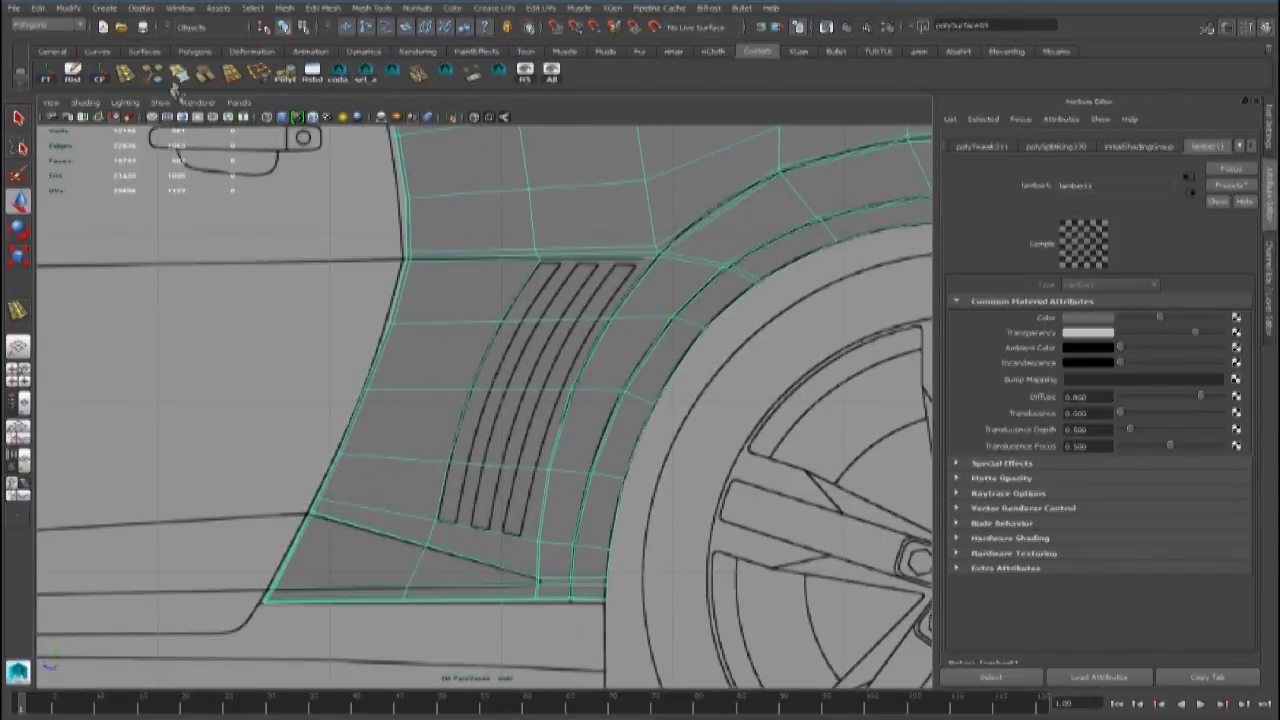
Insert edge loops along the remaining outlines of the three side vents and return to object mode
{"action": "left_click", "coordinate": [174, 83]}
{"action": "scroll", "coordinate": [443, 376], "scroll_direction": "up", "scroll_amount": 4}
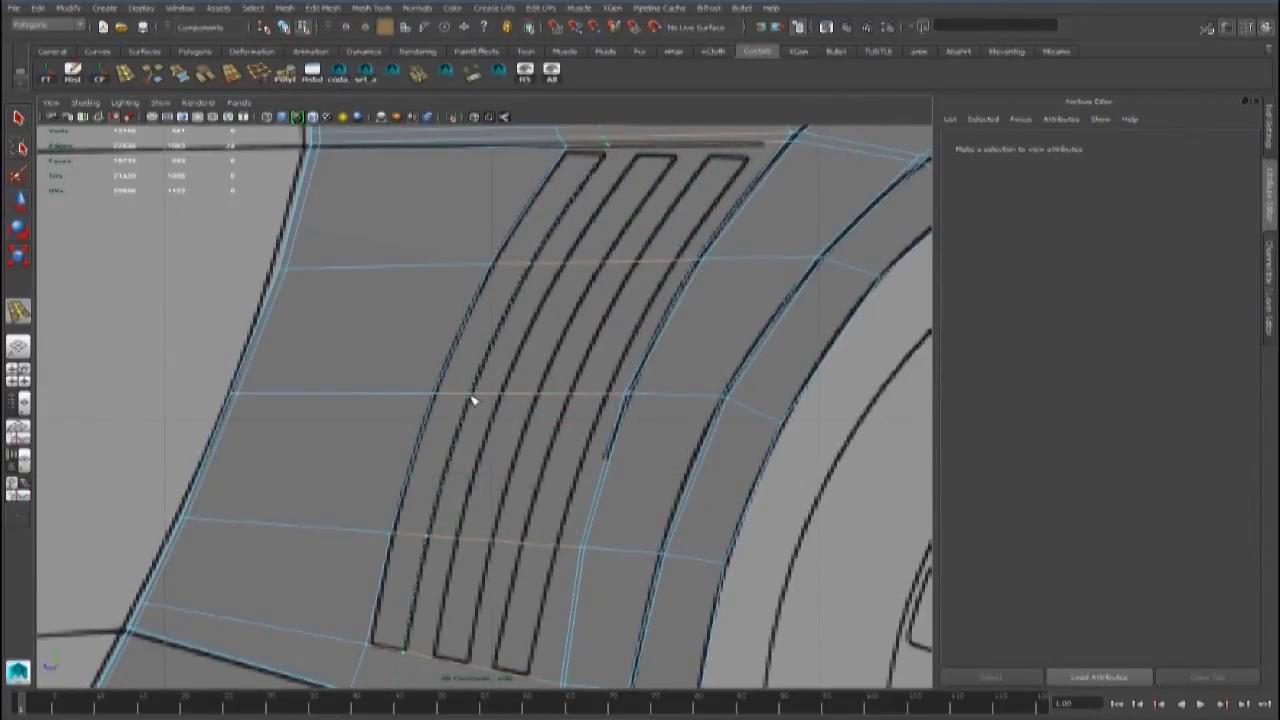
{"action": "left_click", "coordinate": [490, 398]}
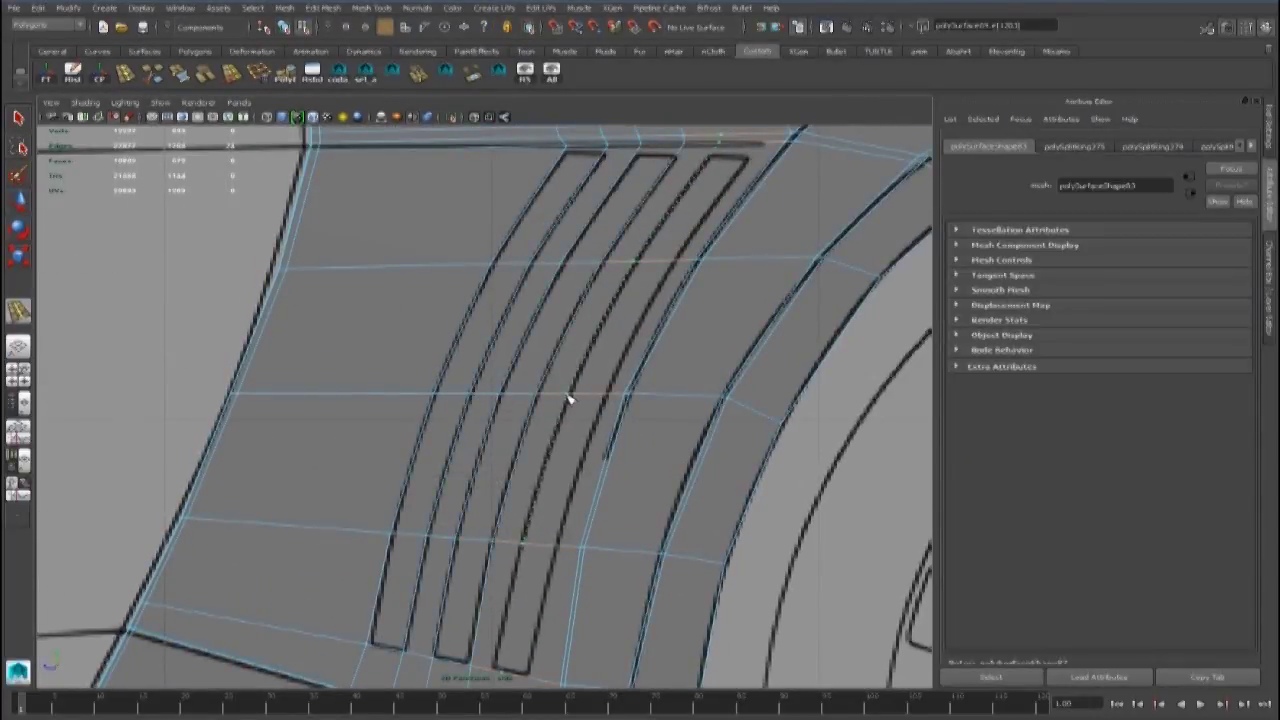
{"action": "scroll", "coordinate": [606, 402], "scroll_direction": "down", "scroll_amount": 5}
{"action": "scroll", "coordinate": [534, 457], "scroll_direction": "up", "scroll_amount": 3}
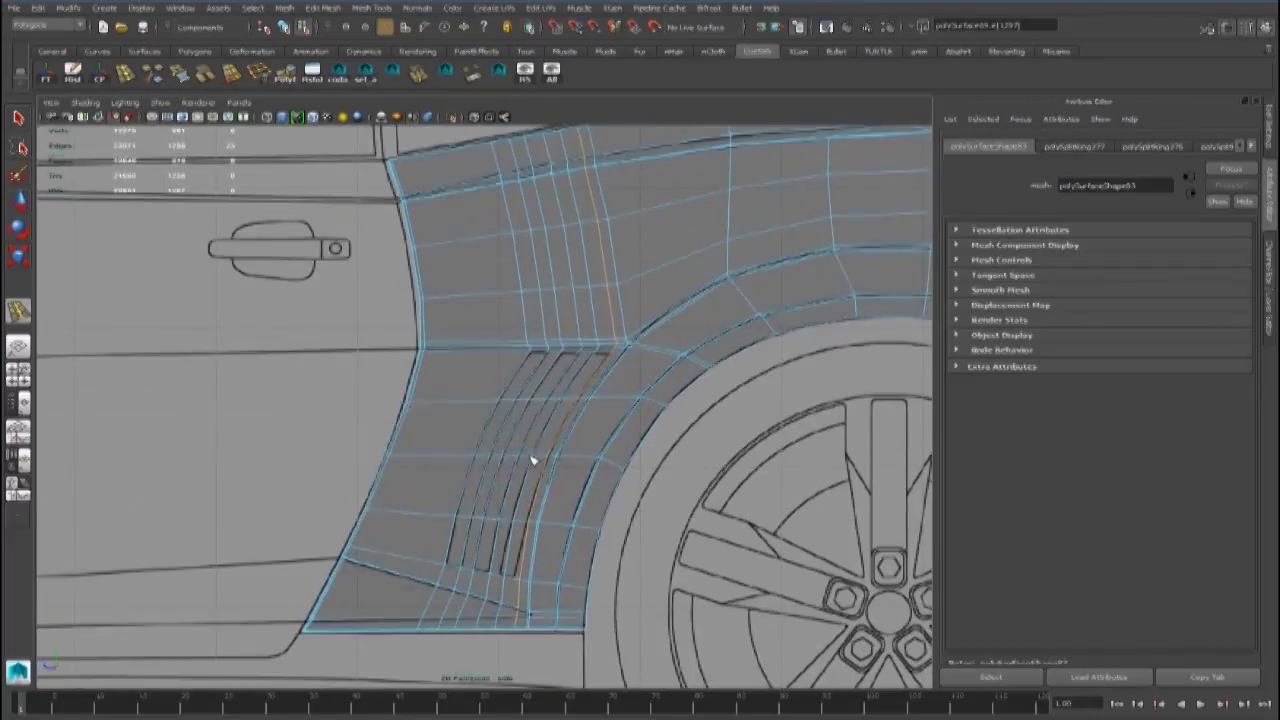
{"action": "key", "text": "ctrl+z"}
{"action": "key", "text": "ctrl+z"}
{"action": "key", "text": "1"}
{"action": "right_click_drag", "start_coordinate": [549, 453], "coordinate": [589, 403]}
Shift the row of vertices at the lower ends of the three vents to match the blueprint
{"action": "key", "text": "w"}
{"action": "left_click", "coordinate": [529, 411]}
{"action": "middle_click_drag", "start_coordinate": [508, 577], "coordinate": [534, 446], "text": "alt"}
{"action": "scroll", "coordinate": [534, 446], "scroll_direction": "up", "scroll_amount": 3}
{"action": "right_click_drag", "start_coordinate": [546, 411], "coordinate": [488, 426]}
{"action": "right_click_drag", "start_coordinate": [591, 411], "coordinate": [631, 375]}
{"action": "right_click_drag", "start_coordinate": [547, 395], "coordinate": [503, 390]}
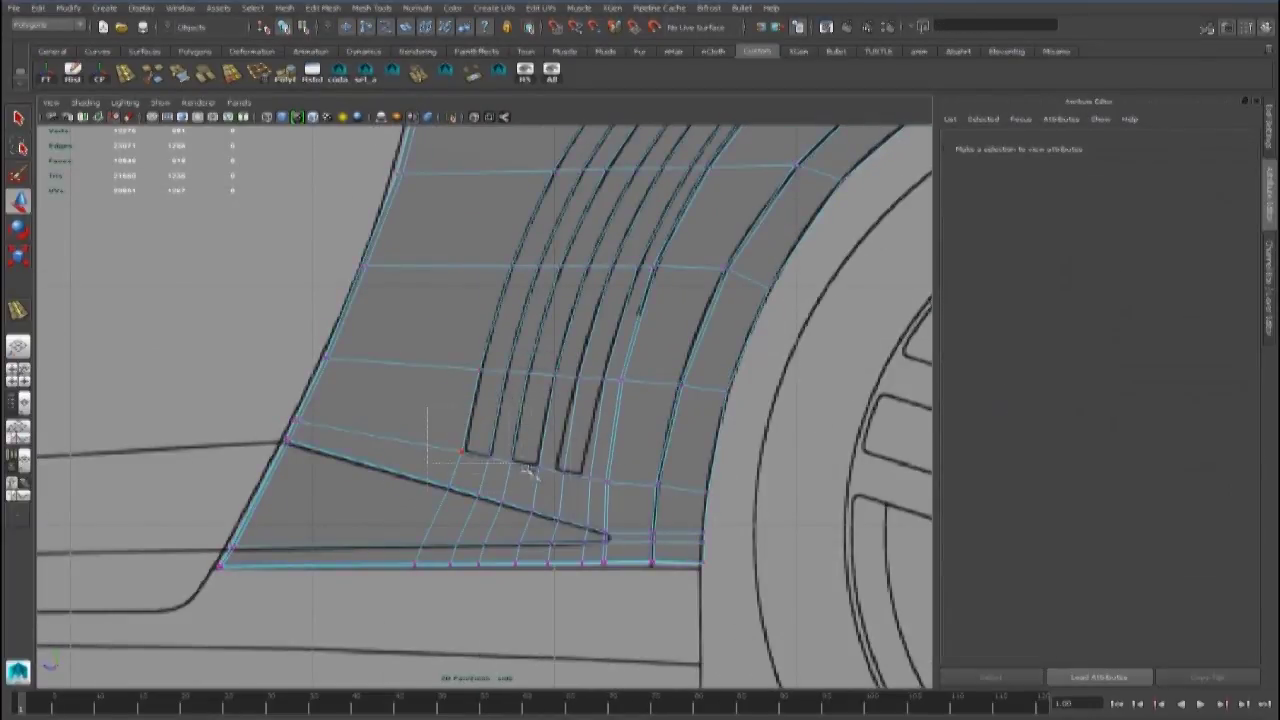
{"action": "left_click", "coordinate": [521, 476]}
{"action": "scroll", "coordinate": [455, 477], "scroll_direction": "up", "scroll_amount": 2}
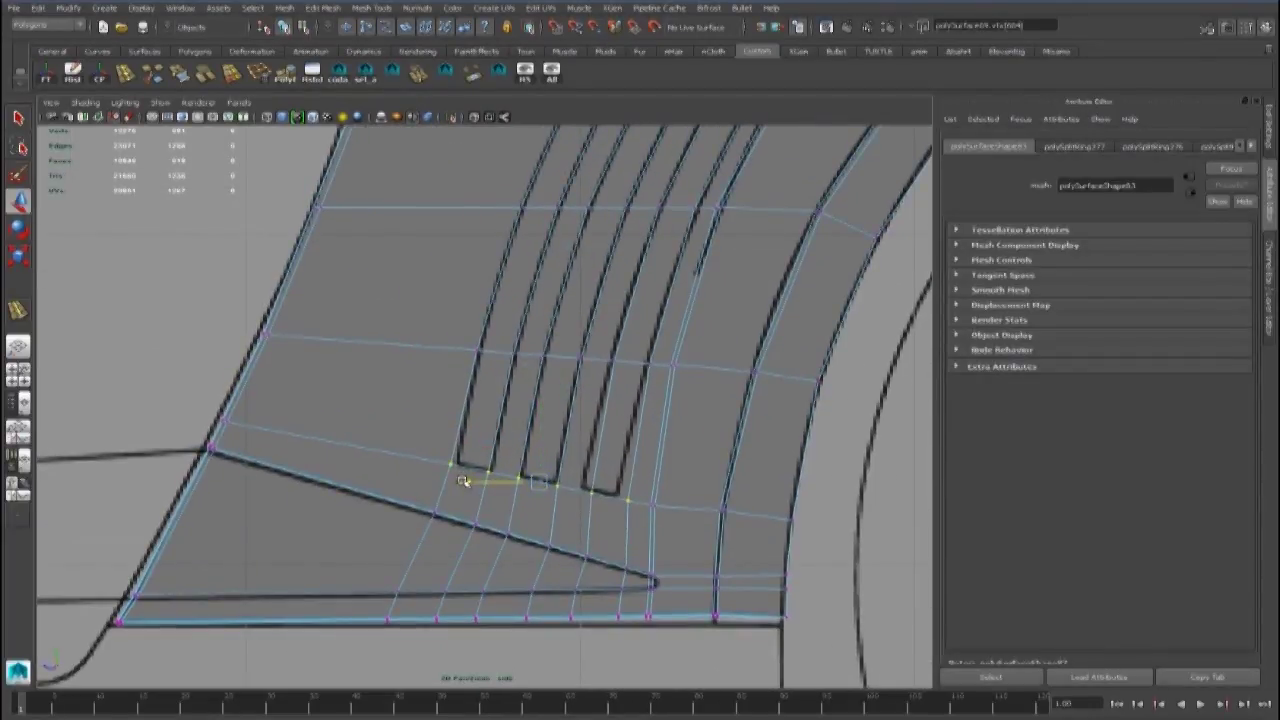
{"action": "left_click_drag", "start_coordinate": [534, 496], "coordinate": [528, 496]}
Adjust the remaining vertices up the three vents to follow their blueprint outlines and return to object mode
{"action": "middle_click_drag", "start_coordinate": [602, 365], "coordinate": [567, 445], "text": "alt"}
{"action": "left_click_drag", "start_coordinate": [530, 443], "coordinate": [663, 363], "text": "alt"}
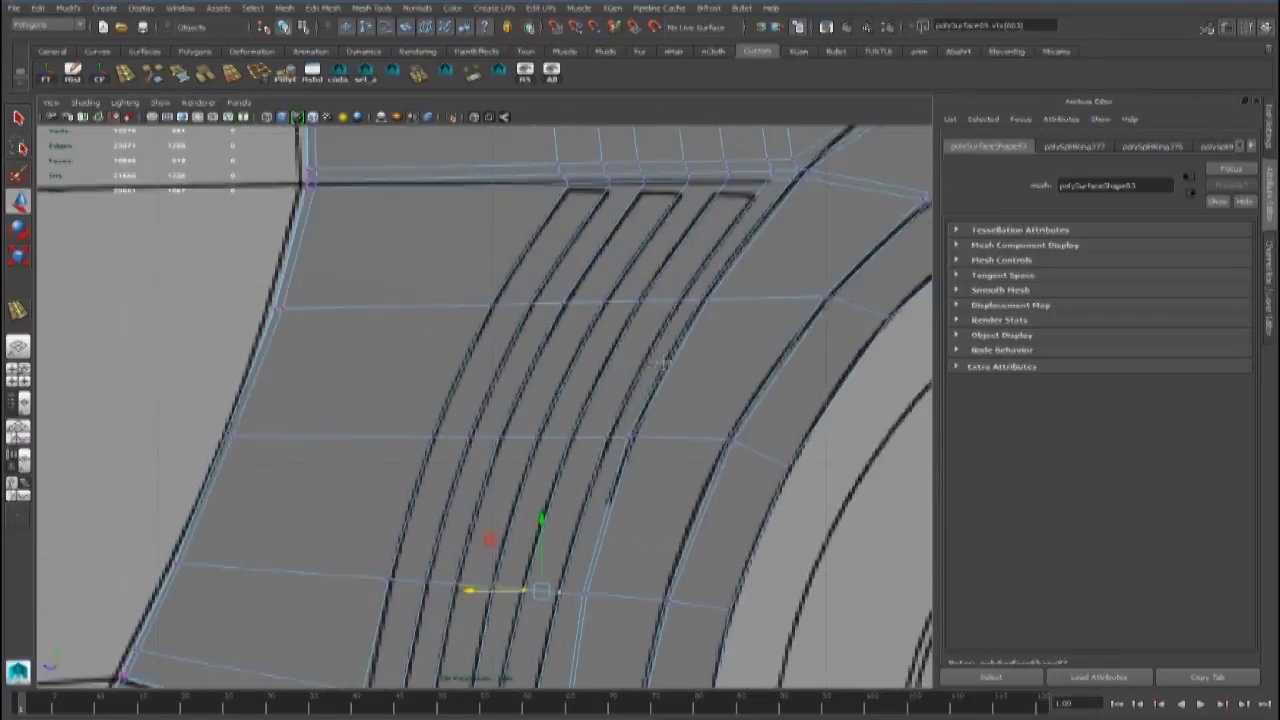
{"action": "middle_click_drag", "start_coordinate": [663, 363], "coordinate": [665, 165], "text": "alt"}
{"action": "middle_click_drag", "start_coordinate": [560, 443], "coordinate": [550, 500], "text": "alt"}
{"action": "scroll", "coordinate": [547, 475], "scroll_direction": "down", "scroll_amount": 5}
{"action": "scroll", "coordinate": [548, 475], "scroll_direction": "up", "scroll_amount": 5}
{"action": "middle_click_drag", "start_coordinate": [594, 335], "coordinate": [555, 484], "text": "alt"}
{"action": "right_click_drag", "start_coordinate": [555, 484], "coordinate": [602, 418]}
Select the strips of faces inside all three vent outlines on the quarter panel
{"action": "scroll", "coordinate": [598, 414], "scroll_direction": "up", "scroll_amount": 2}
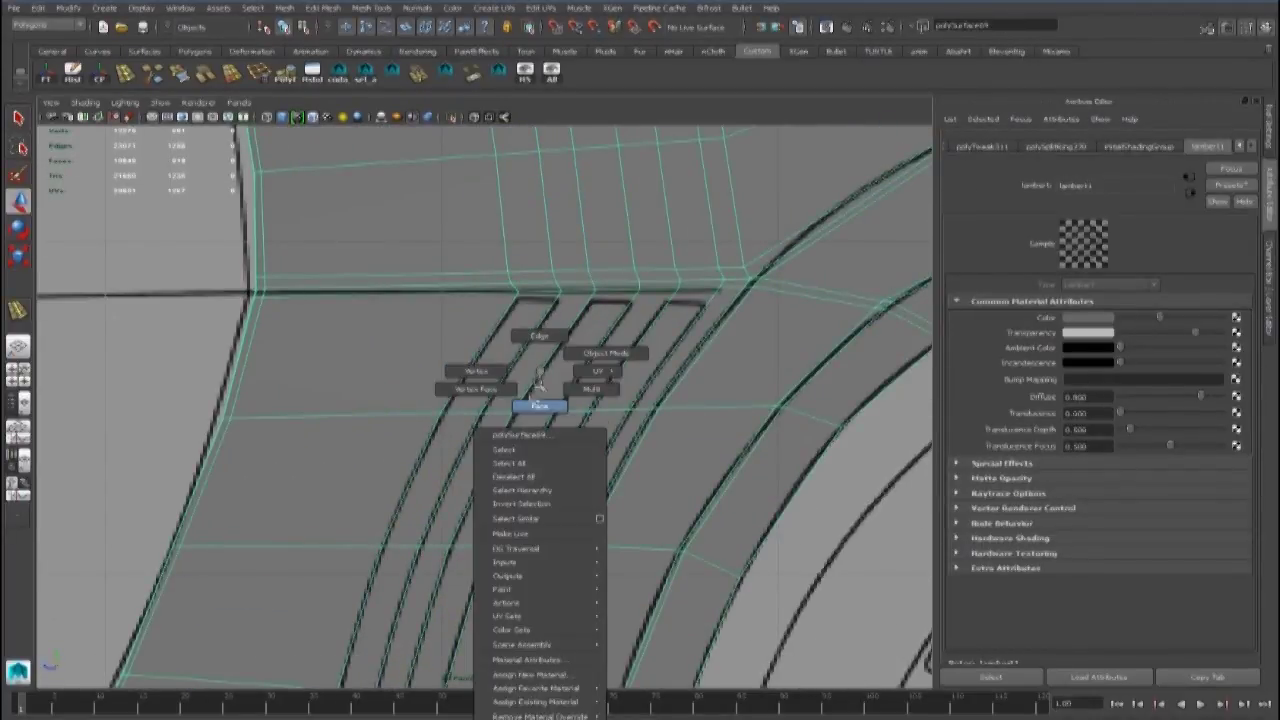
{"action": "right_click_drag", "start_coordinate": [540, 375], "coordinate": [540, 406]}
{"action": "scroll", "coordinate": [480, 448], "scroll_direction": "down", "scroll_amount": 5}
{"action": "scroll", "coordinate": [440, 500], "scroll_direction": "up", "scroll_amount": 2}
{"action": "middle_click_drag", "start_coordinate": [629, 155], "coordinate": [582, 412], "text": "alt"}
{"action": "key", "text": "space"}
{"action": "key", "text": "space"}
{"action": "left_click_drag", "start_coordinate": [760, 330], "coordinate": [441, 375], "text": "alt"}
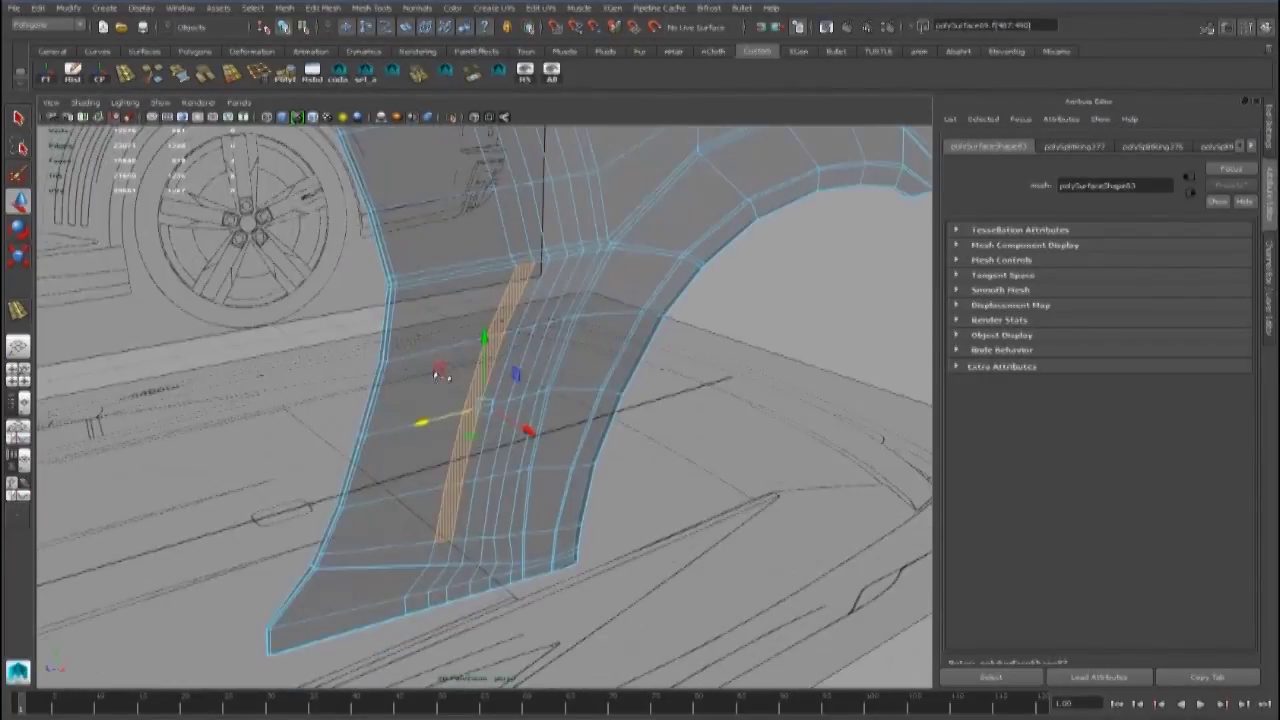
{"action": "key", "text": "space"}
{"action": "key", "text": "space"}
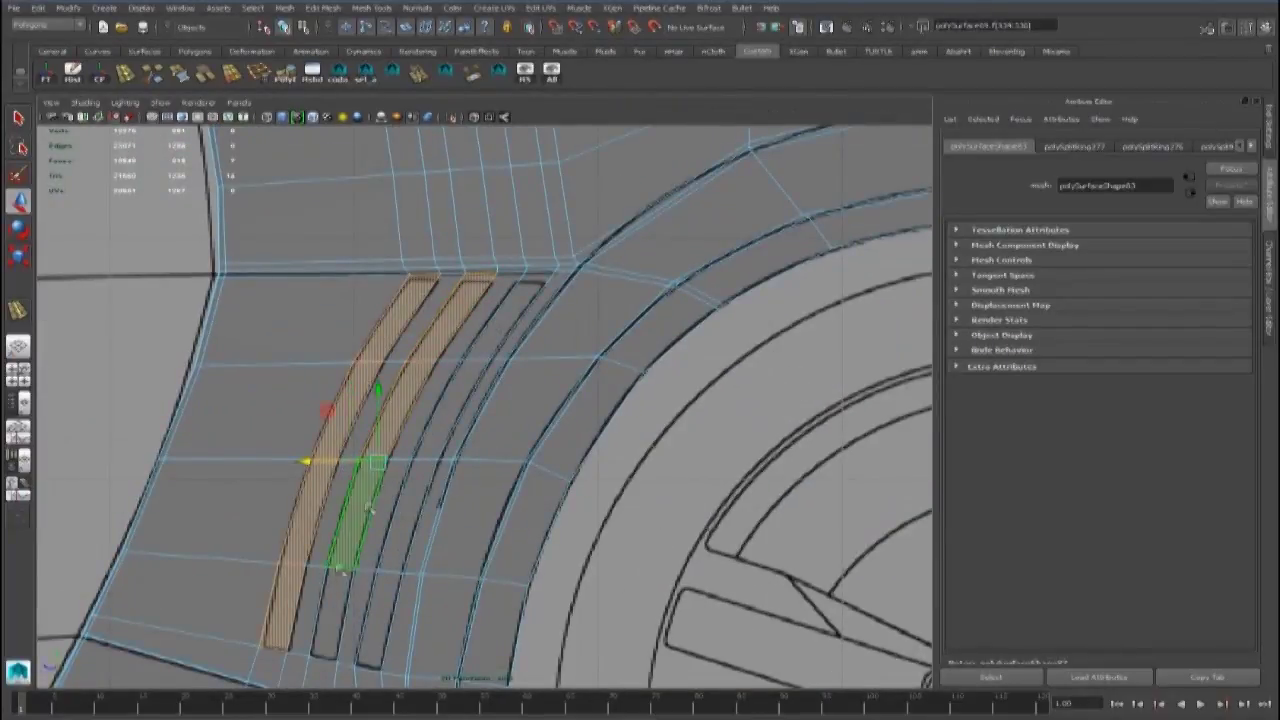
{"action": "key", "text": "space"}
{"action": "key", "text": "space"}
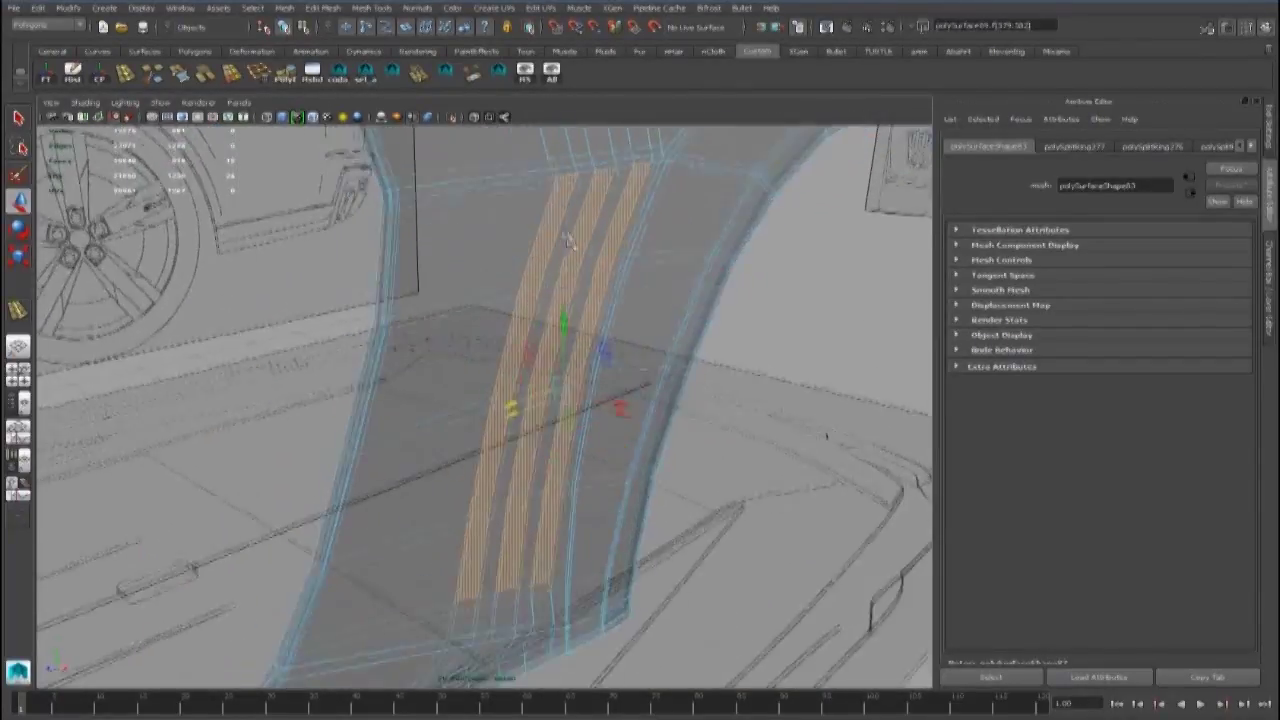
Extrude the selected vent faces and scale the extruded strips slightly smaller within their outlines
{"action": "key", "text": "ctrl+e"}
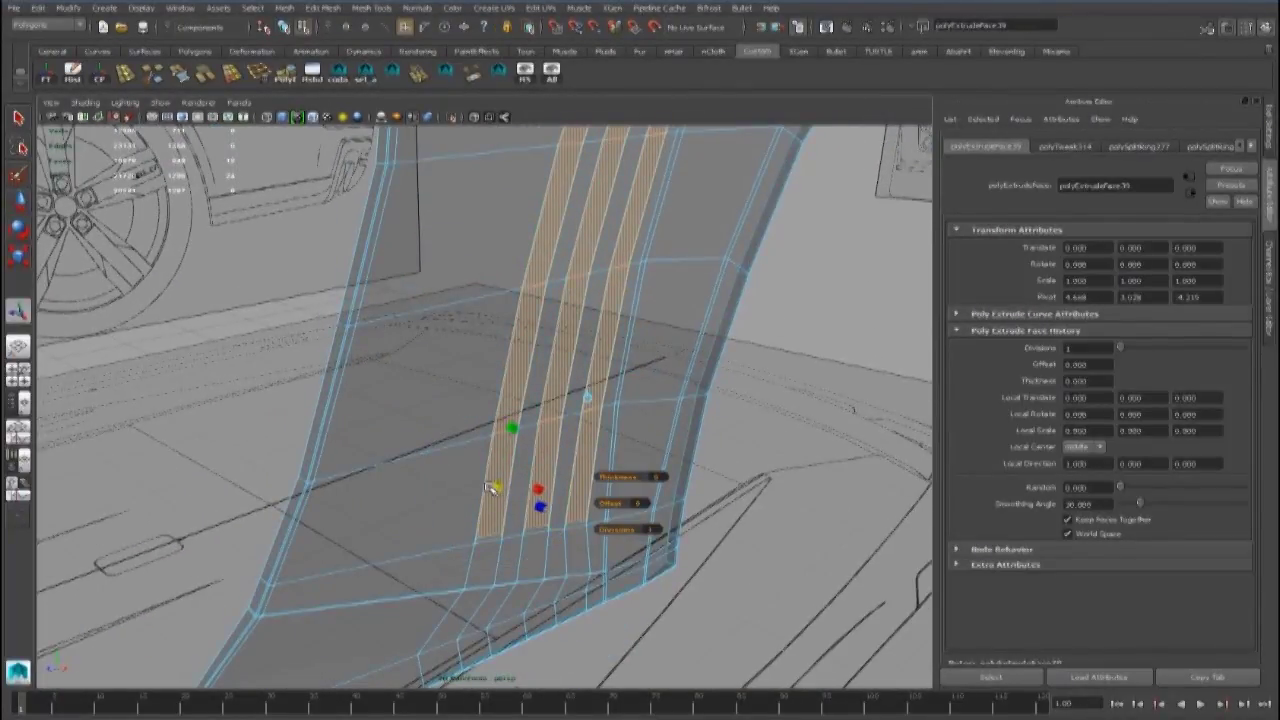
{"action": "middle_click_drag", "start_coordinate": [490, 487], "coordinate": [492, 656], "text": "alt"}
{"action": "key", "text": "space"}
{"action": "key", "text": "space"}
{"action": "middle_click_drag", "start_coordinate": [345, 618], "coordinate": [508, 449], "text": "alt"}
{"action": "middle_click_drag", "start_coordinate": [574, 330], "coordinate": [551, 455], "text": "alt"}
{"action": "key", "text": "space"}
{"action": "key", "text": "space"}
{"action": "left_click_drag", "start_coordinate": [636, 370], "coordinate": [522, 556], "text": "alt"}
{"action": "mouse_move", "coordinate": [546, 498]}
{"action": "left_mouse_down", "text": "alt"}
{"action": "mouse_move", "coordinate": [390, 510]}
{"action": "mouse_move", "coordinate": [530, 490]}
{"action": "left_mouse_up", "text": "alt"}
{"action": "right_click_drag", "start_coordinate": [530, 475], "coordinate": [563, 468], "text": "alt"}
{"action": "key", "text": "r"}
{"action": "left_click_drag", "start_coordinate": [563, 468], "coordinate": [590, 397], "text": "alt"}
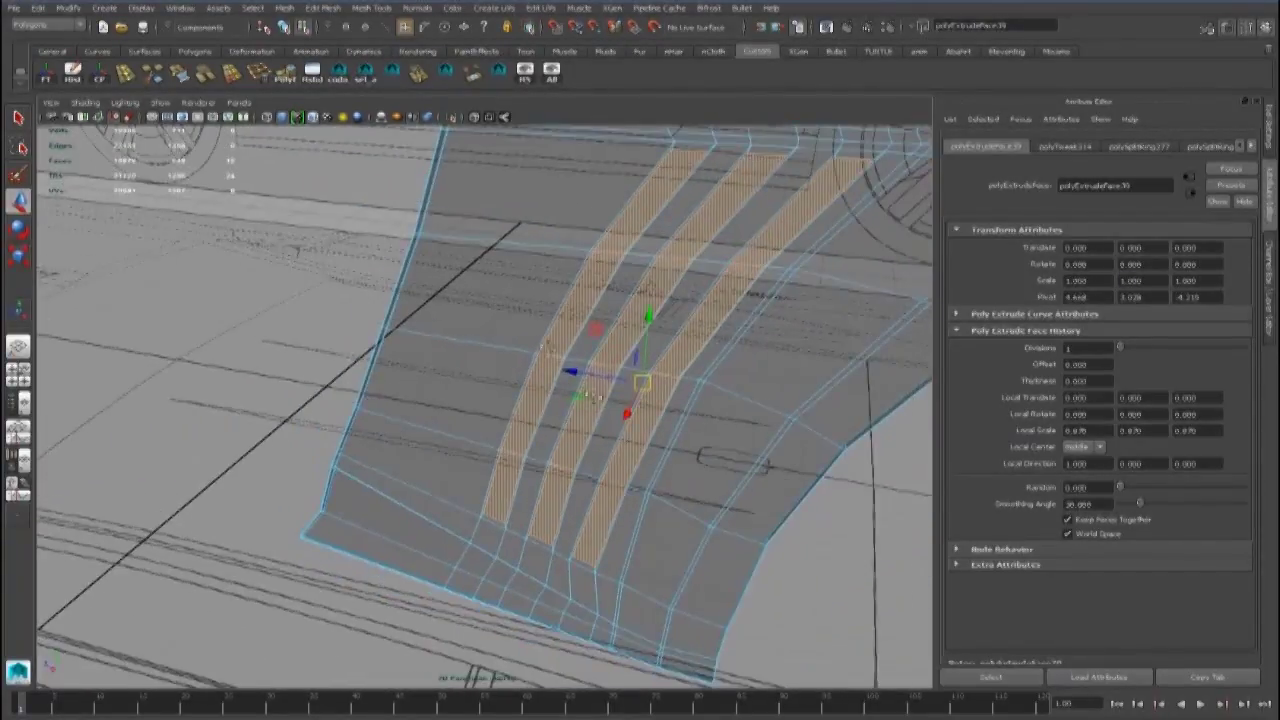
Extrude the vent faces again into the body to form three recesses and return to object mode
{"action": "left_click", "coordinate": [287, 78]}
{"action": "right_click_drag", "start_coordinate": [380, 500], "coordinate": [440, 520], "text": "alt"}
{"action": "left_click_drag", "start_coordinate": [400, 550], "coordinate": [495, 604], "text": "alt"}
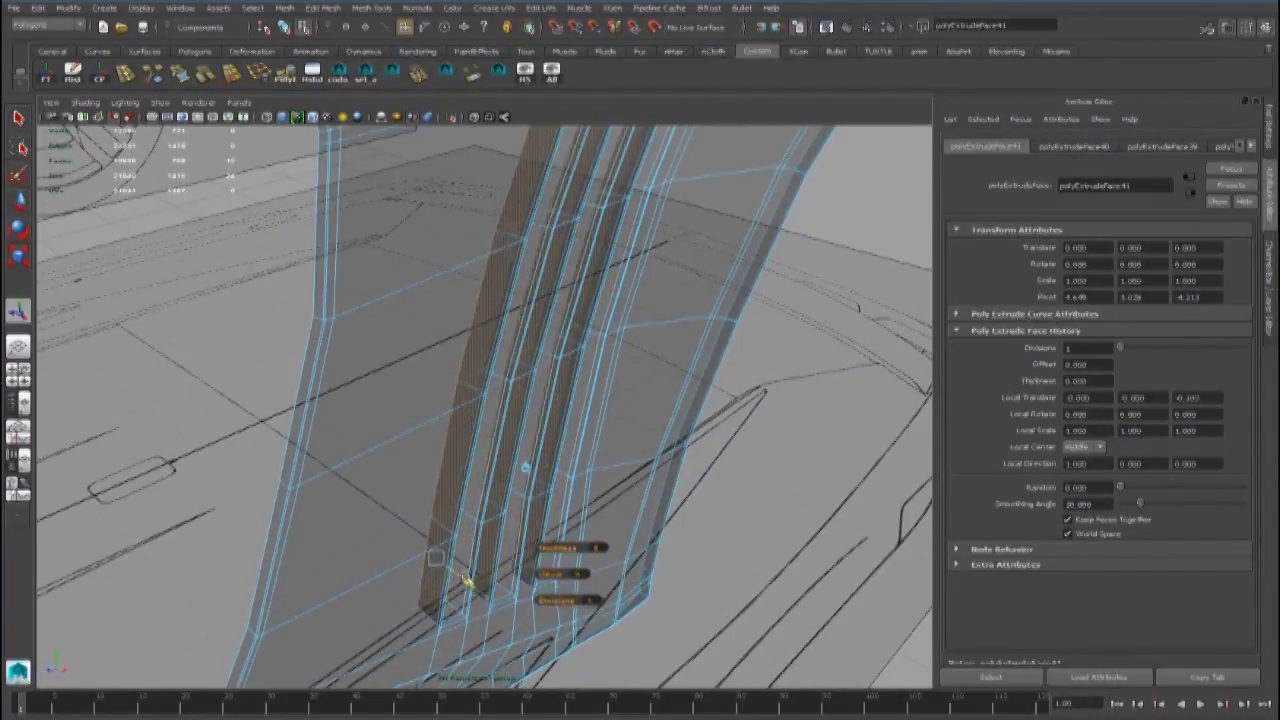
{"action": "left_click_drag", "start_coordinate": [482, 516], "coordinate": [496, 376], "text": "alt"}
{"action": "key", "text": "F8"}
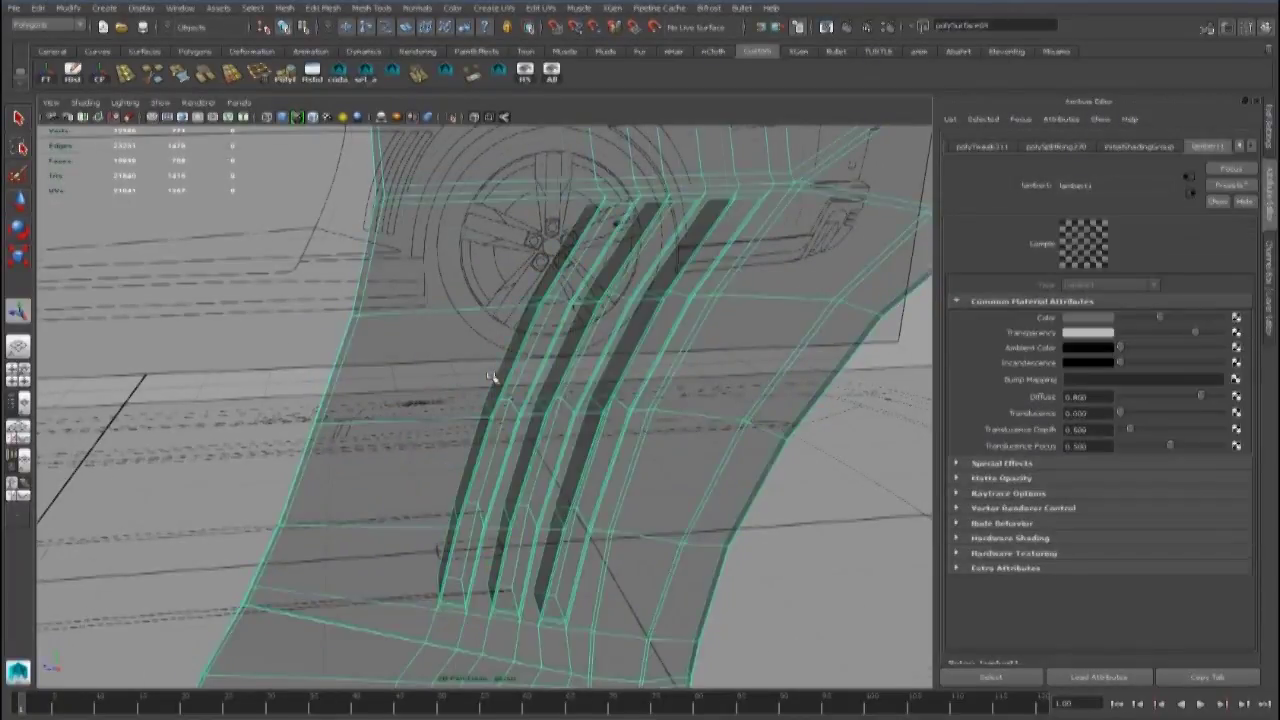
Insert supporting edge loops across the quarter panel near the ends of the vent recesses
{"action": "scroll", "coordinate": [500, 392], "scroll_direction": "down", "scroll_amount": 5}
{"action": "scroll", "coordinate": [491, 486], "scroll_direction": "up", "scroll_amount": 3}
{"action": "middle_click_drag", "start_coordinate": [509, 409], "coordinate": [530, 298], "text": "alt"}
{"action": "left_click", "coordinate": [125, 74]}
{"action": "left_click", "coordinate": [517, 460]}
{"action": "scroll", "coordinate": [515, 455], "scroll_direction": "down", "scroll_amount": 2}
{"action": "left_click_drag", "start_coordinate": [462, 413], "coordinate": [551, 405], "text": "alt"}
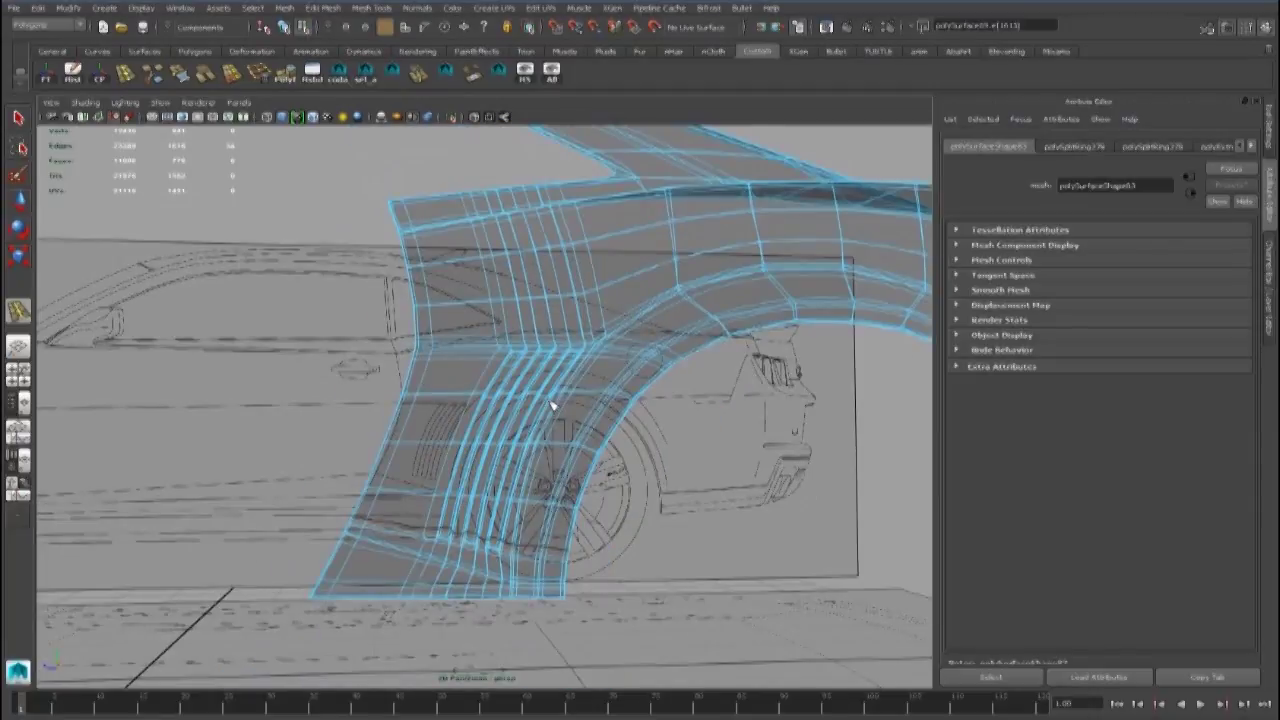
{"action": "key", "text": "F8"}
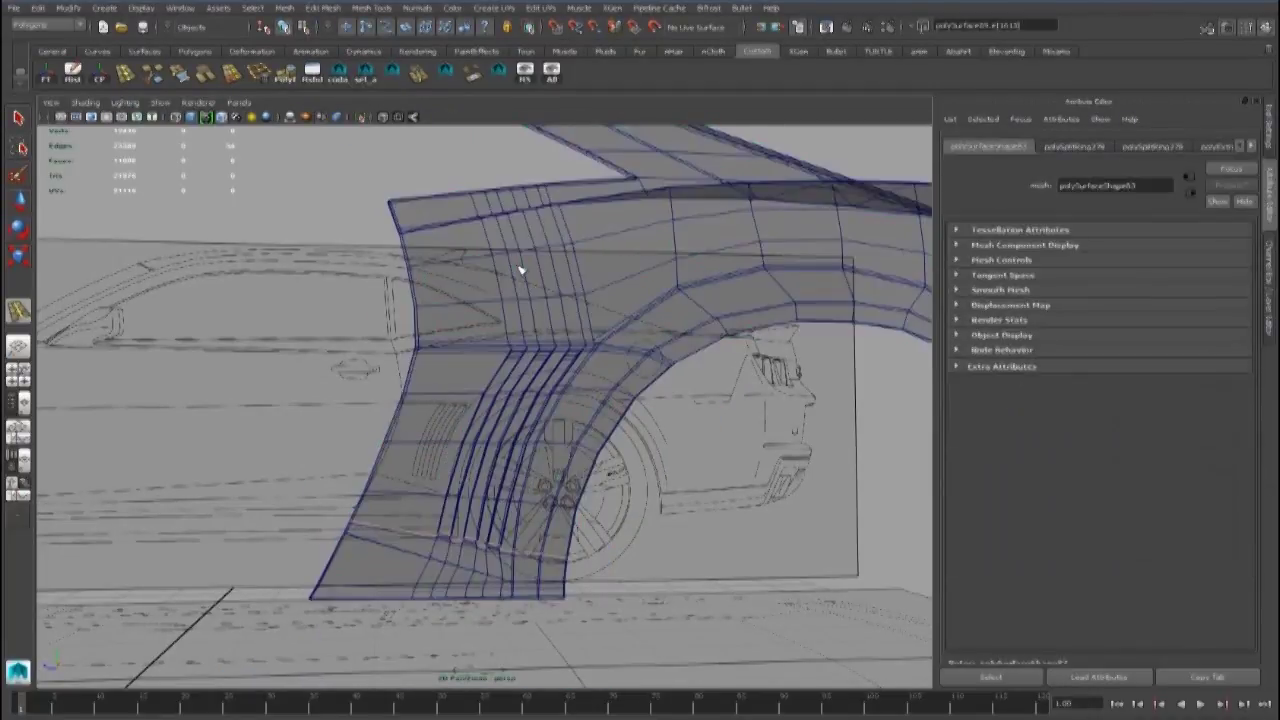
Make the panel's material fully opaque and preview the quarter panel smoothed
{"action": "left_click_drag", "start_coordinate": [523, 271], "coordinate": [484, 236], "text": "alt"}
{"action": "left_click_drag", "start_coordinate": [620, 470], "coordinate": [553, 495], "text": "alt"}
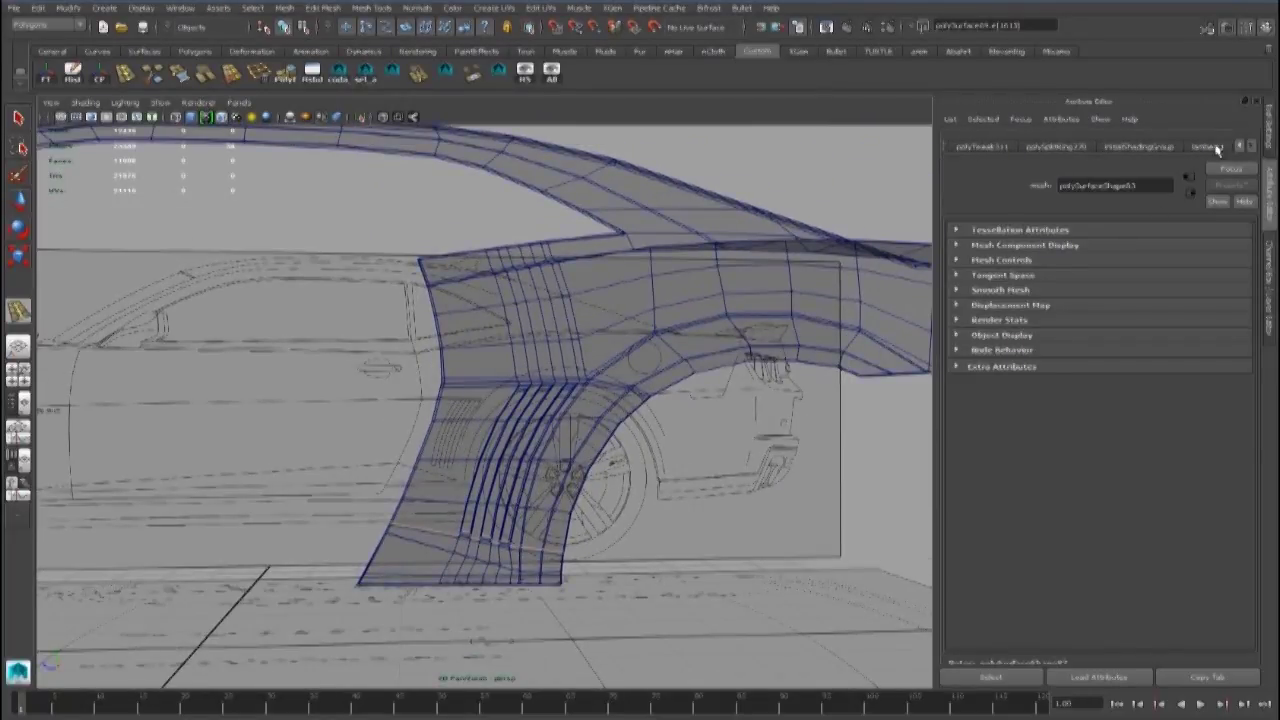
{"action": "left_click", "coordinate": [1217, 150]}
{"action": "left_click_drag", "start_coordinate": [1172, 332], "coordinate": [731, 326]}
{"action": "left_click_drag", "start_coordinate": [643, 354], "coordinate": [637, 363], "text": "alt"}
{"action": "key", "text": "2"}
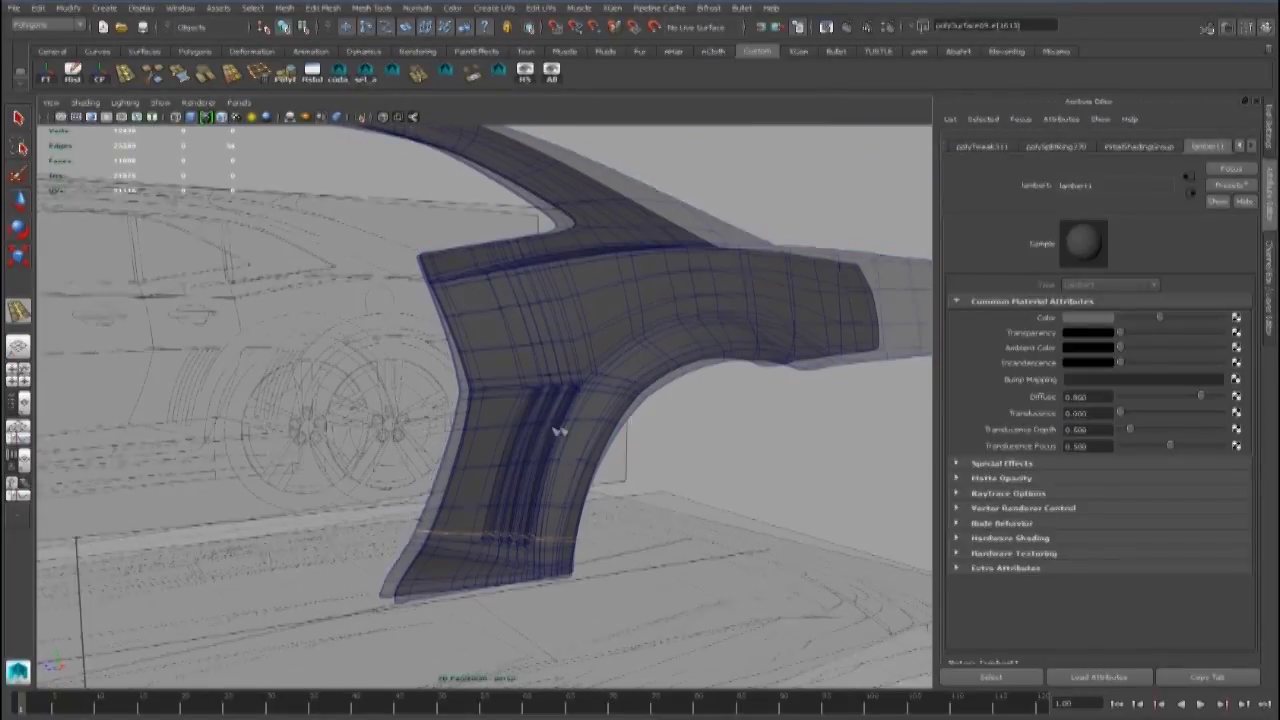
Display the whole car body without the wireframe overlay and inspect its overall shape
{"action": "key", "text": "q"}
{"action": "left_click", "coordinate": [483, 257]}
{"action": "left_click", "coordinate": [225, 119]}
{"action": "left_click_drag", "start_coordinate": [300, 190], "coordinate": [366, 243], "text": "alt"}
{"action": "left_click", "coordinate": [368, 244]}
{"action": "left_click_drag", "start_coordinate": [480, 300], "coordinate": [478, 390], "text": "alt"}
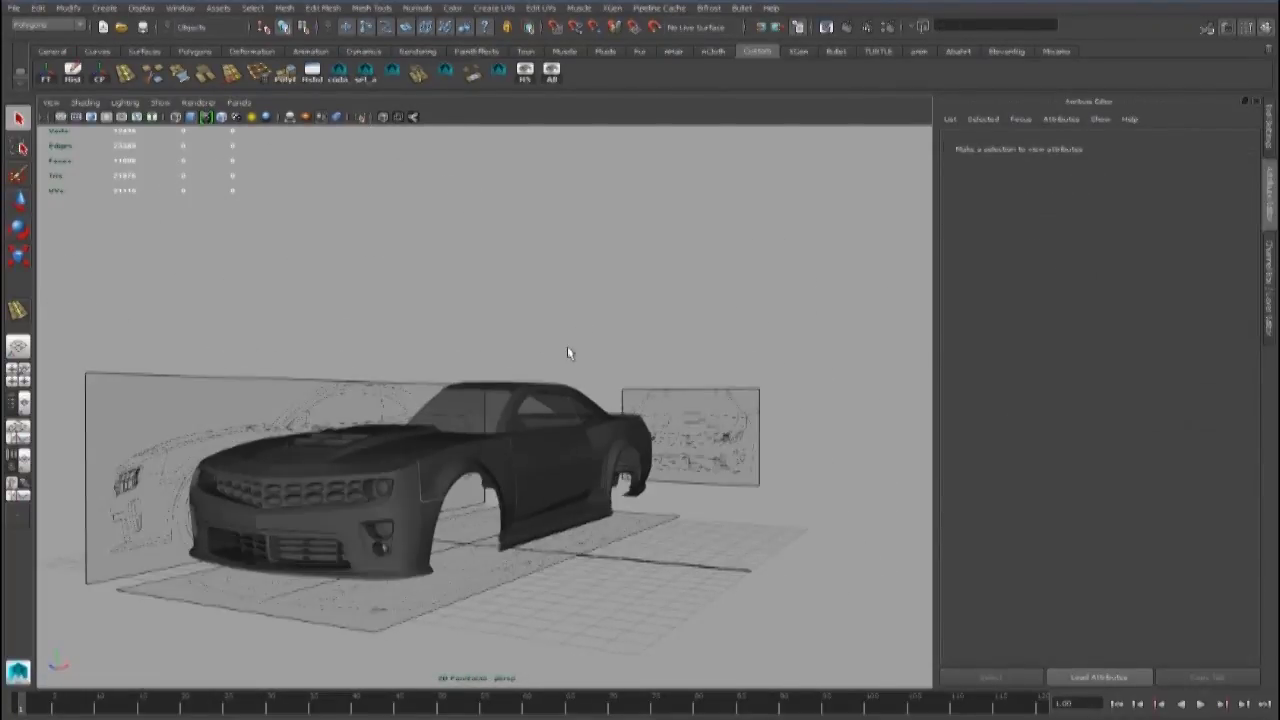
Insert an edge loop on the quarter panel between the door edge and the vents and adjust its vertices
{"action": "mouse_move", "coordinate": [567, 346]}
{"action": "left_mouse_down", "text": "alt"}
{"action": "mouse_move", "coordinate": [391, 462]}
{"action": "mouse_move", "coordinate": [497, 386]}
{"action": "mouse_move", "coordinate": [638, 325]}
{"action": "left_mouse_up", "text": "alt"}
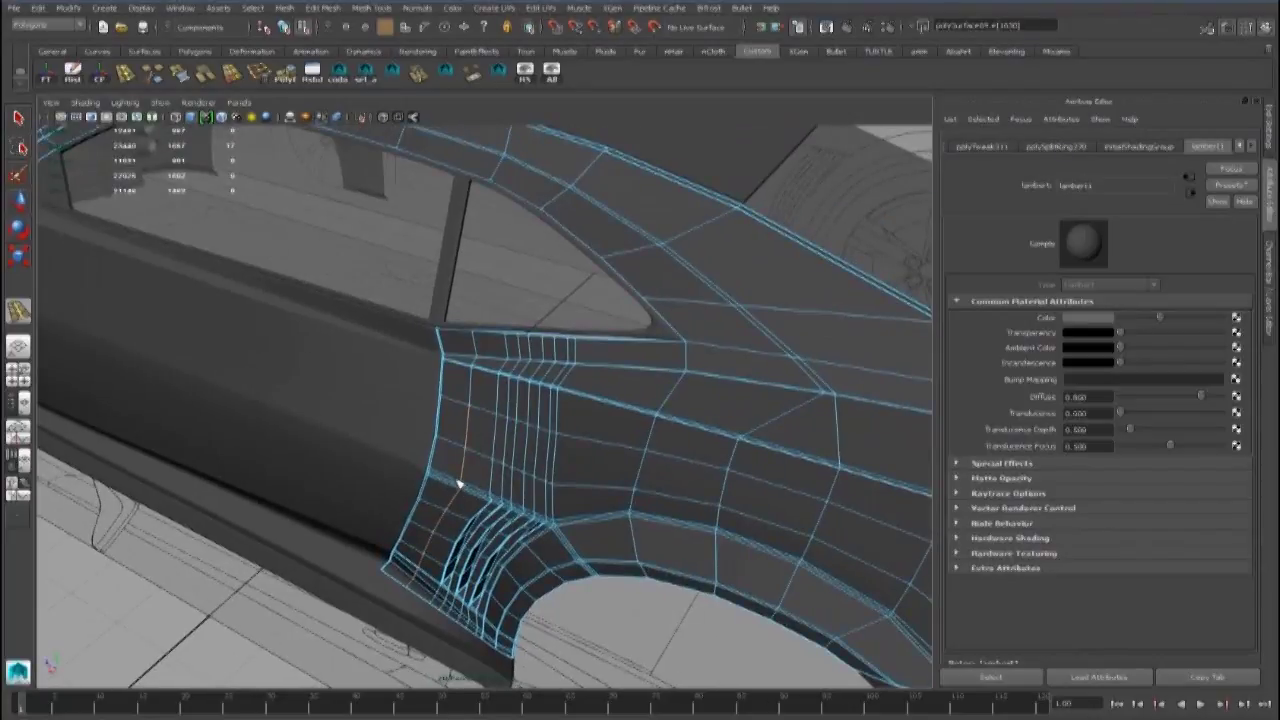
{"action": "key", "text": "w"}
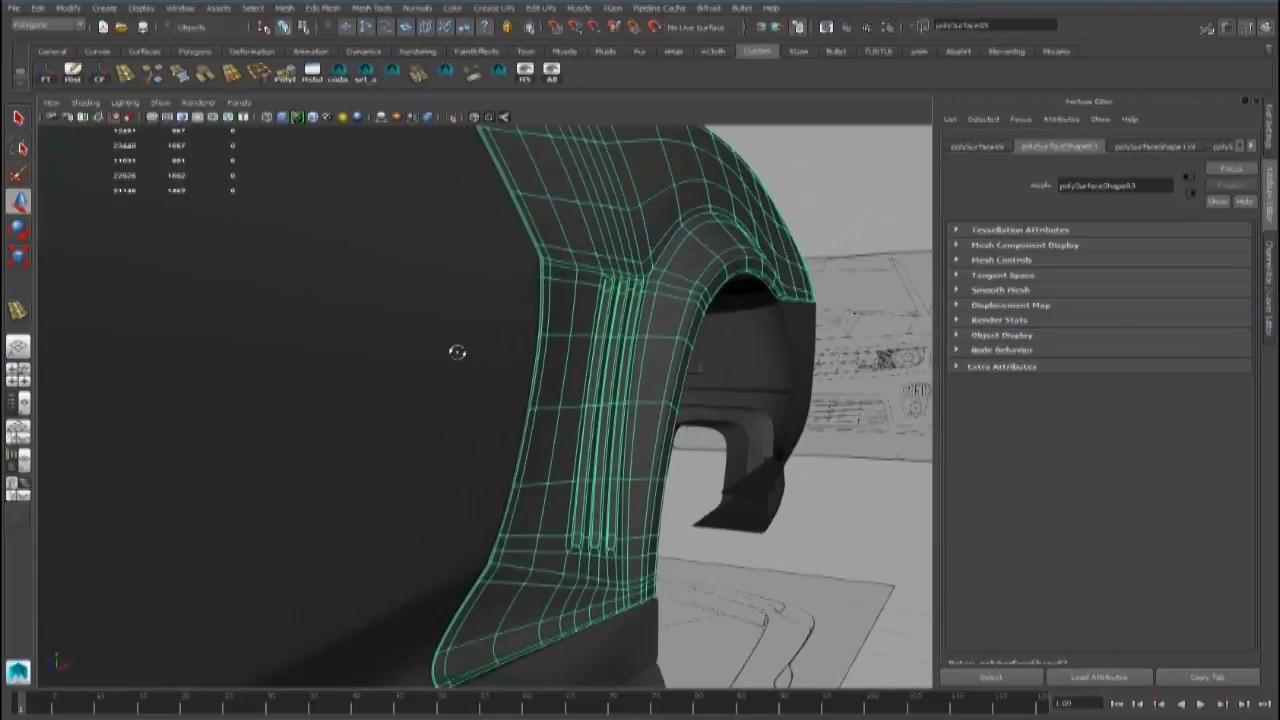
{"action": "right_click_drag", "start_coordinate": [457, 352], "coordinate": [486, 310]}
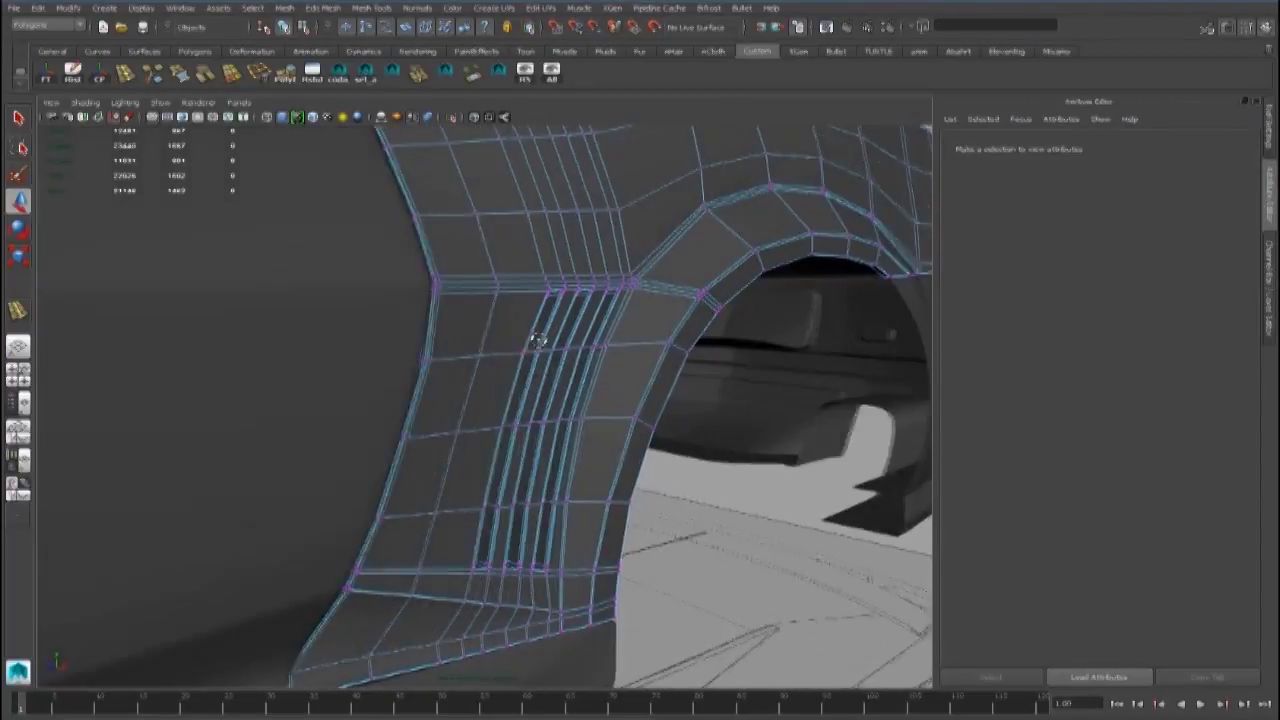
{"action": "left_click_drag", "start_coordinate": [538, 342], "coordinate": [520, 340], "text": "alt"}
{"action": "left_click_drag", "start_coordinate": [463, 338], "coordinate": [512, 375]}
{"action": "right_click_drag", "start_coordinate": [509, 363], "coordinate": [577, 346]}
Select the floor faces of all three vent recesses on the quarter panel and move them sideways to adjust the recess depth
{"action": "scroll", "coordinate": [590, 325], "scroll_direction": "down", "scroll_amount": 5}
{"action": "left_click", "coordinate": [646, 223]}
{"action": "left_click_drag", "start_coordinate": [500, 345], "coordinate": [217, 363], "text": "alt"}
{"action": "scroll", "coordinate": [430, 390], "scroll_direction": "up", "scroll_amount": 5}
{"action": "left_click", "coordinate": [446, 394]}
{"action": "key", "text": "1"}
{"action": "right_click_drag", "start_coordinate": [446, 394], "coordinate": [446, 450]}
{"action": "left_click", "coordinate": [371, 246]}
{"action": "left_click", "coordinate": [415, 335], "text": "shift"}
{"action": "left_click", "coordinate": [465, 480], "text": "shift"}
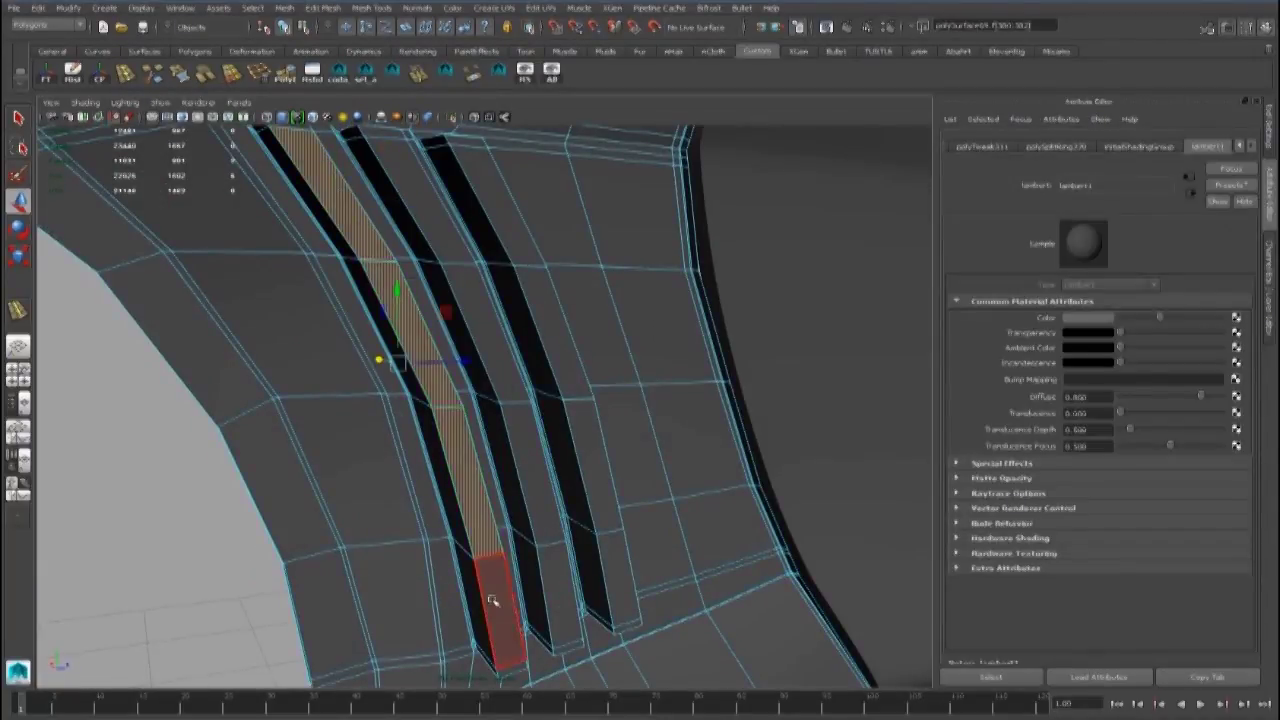
{"action": "left_click", "coordinate": [502, 368], "text": "shift"}
{"action": "left_click", "coordinate": [439, 220], "text": "shift"}
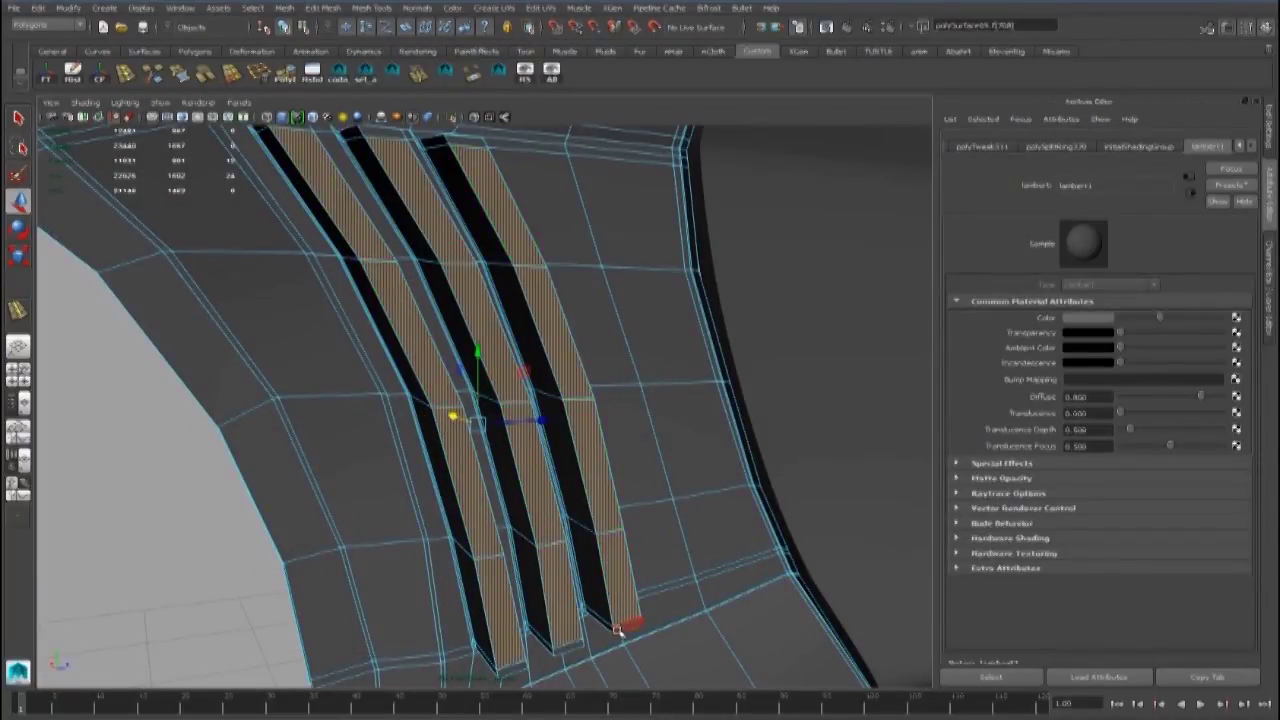
{"action": "left_click", "coordinate": [512, 672], "text": "shift"}
{"action": "middle_click_drag", "start_coordinate": [304, 165], "coordinate": [342, 285], "text": "alt"}
{"action": "left_click", "coordinate": [484, 269], "text": "shift"}
{"action": "left_click_drag", "start_coordinate": [375, 195], "coordinate": [650, 375], "text": "alt"}
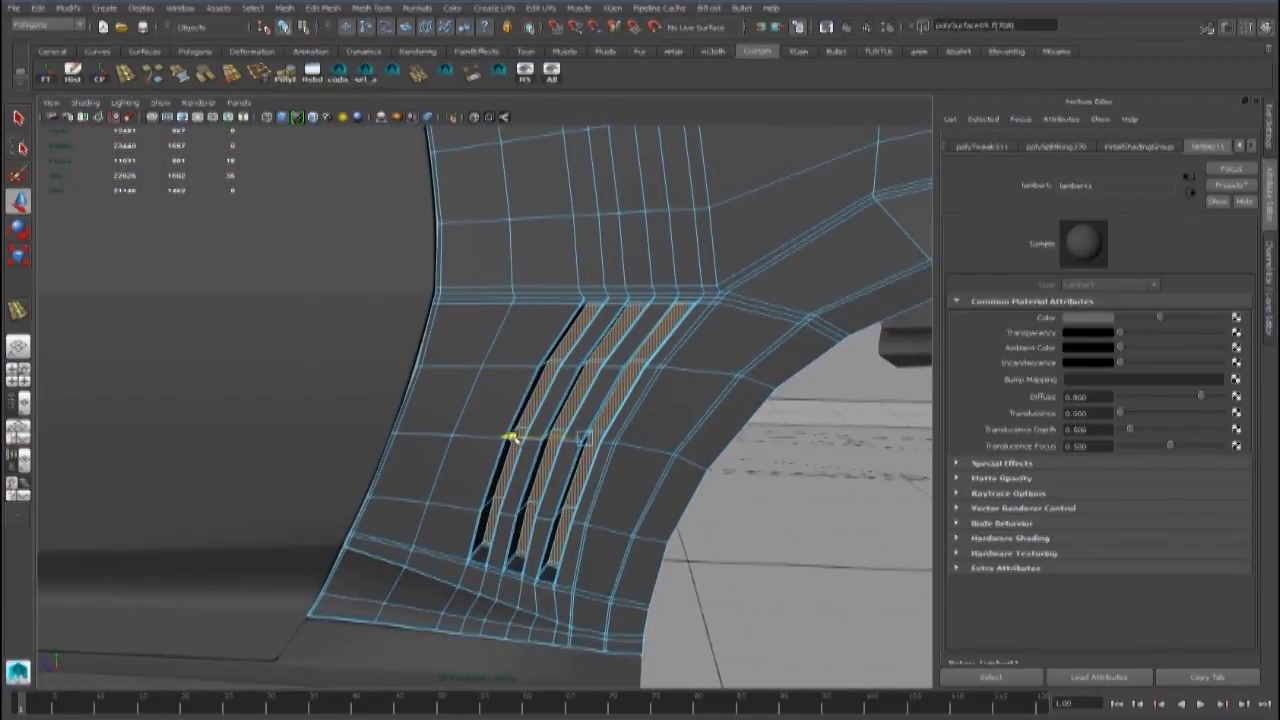
{"action": "right_click_drag", "start_coordinate": [515, 440], "coordinate": [585, 392]}
Examine the adjusted vent recesses in perspective and in the side view, smoothed and unsmoothed
{"action": "left_click", "coordinate": [783, 477]}
{"action": "key", "text": "ctrl+z"}
{"action": "left_click", "coordinate": [803, 494]}
{"action": "right_click_drag", "start_coordinate": [803, 494], "coordinate": [600, 400], "text": "alt"}
{"action": "left_click_drag", "start_coordinate": [600, 400], "coordinate": [550, 368], "text": "alt"}
{"action": "left_click", "coordinate": [565, 380]}
{"action": "mouse_move", "coordinate": [550, 368]}
{"action": "right_mouse_down", "text": "alt"}
{"action": "mouse_move", "coordinate": [585, 383]}
{"action": "mouse_move", "coordinate": [543, 374]}
{"action": "right_mouse_up", "text": "alt"}
{"action": "key", "text": "1"}
{"action": "key", "text": "space"}
{"action": "key", "text": "space"}
{"action": "right_click_drag", "start_coordinate": [686, 466], "coordinate": [566, 395], "text": "alt"}
{"action": "middle_click_drag", "start_coordinate": [566, 395], "coordinate": [592, 377], "text": "alt"}
{"action": "key", "text": "3"}
{"action": "key", "text": "1"}
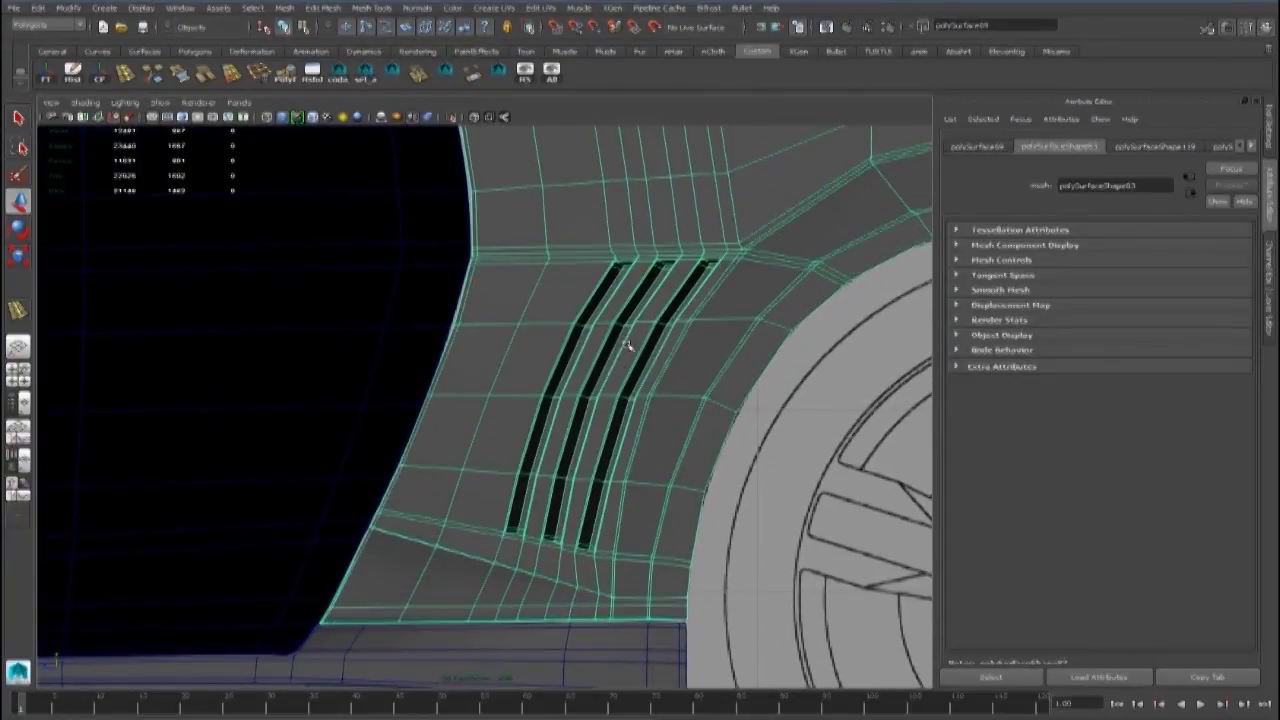
Adjust the vertices at the lower ends of the three vent recesses in the side view and preview the result smoothed
{"action": "right_click_drag", "start_coordinate": [628, 343], "coordinate": [572, 343]}
{"action": "left_click_drag", "start_coordinate": [706, 346], "coordinate": [567, 303]}
{"action": "key", "text": "3"}
{"action": "middle_click_drag", "start_coordinate": [562, 507], "coordinate": [578, 431], "text": "alt"}
{"action": "left_click_drag", "start_coordinate": [601, 474], "coordinate": [604, 476]}
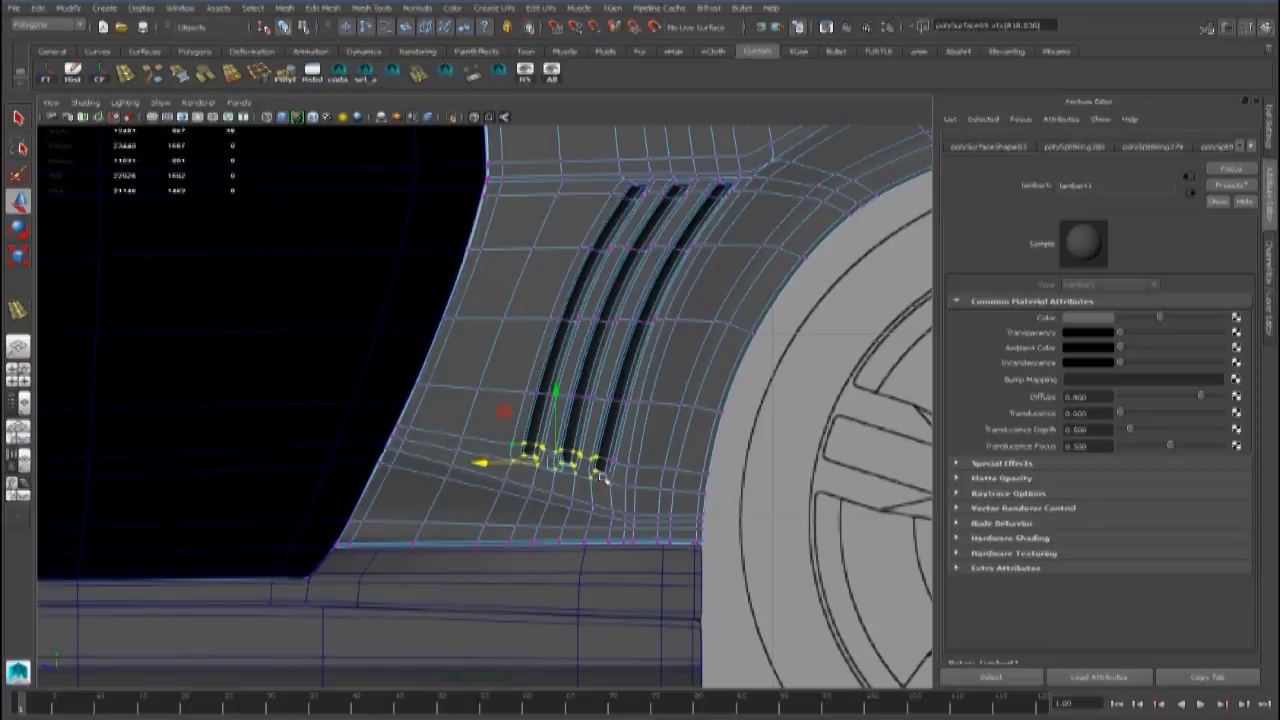
{"action": "key", "text": "1"}
{"action": "left_click_drag", "start_coordinate": [512, 435], "coordinate": [528, 446]}
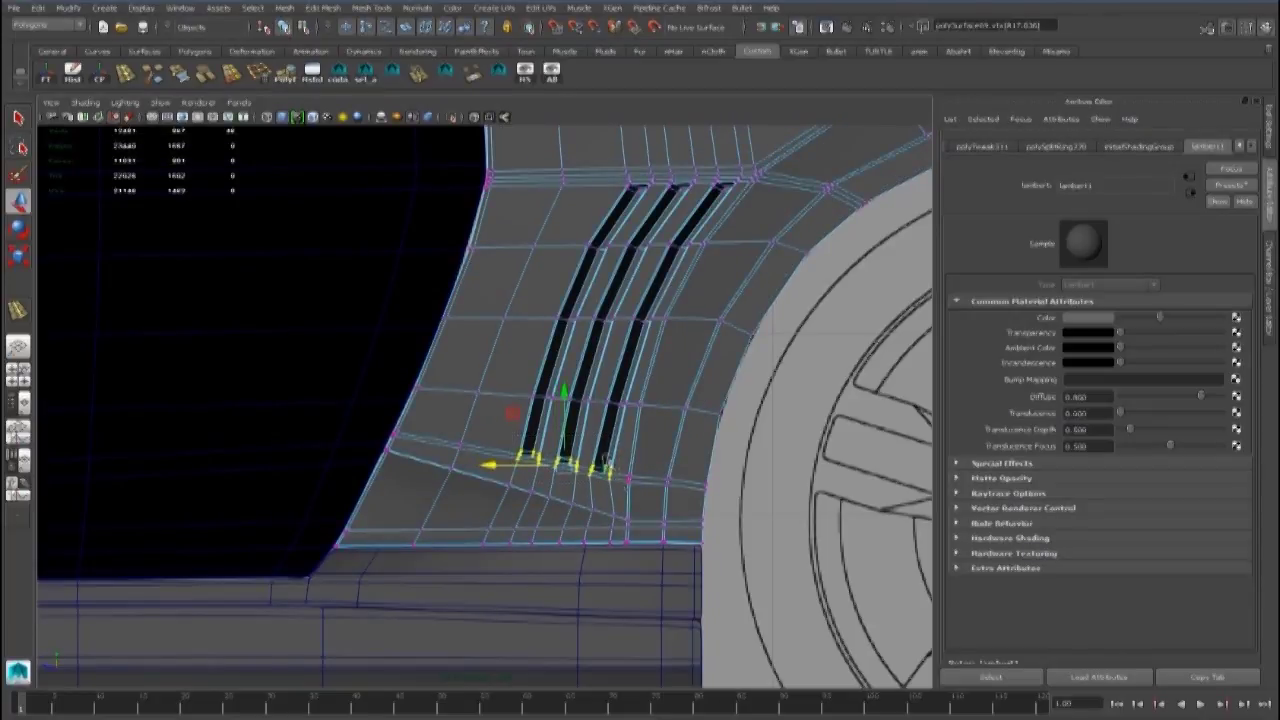
{"action": "key", "text": "3"}
{"action": "middle_click_drag", "start_coordinate": [544, 335], "coordinate": [545, 369], "text": "alt"}
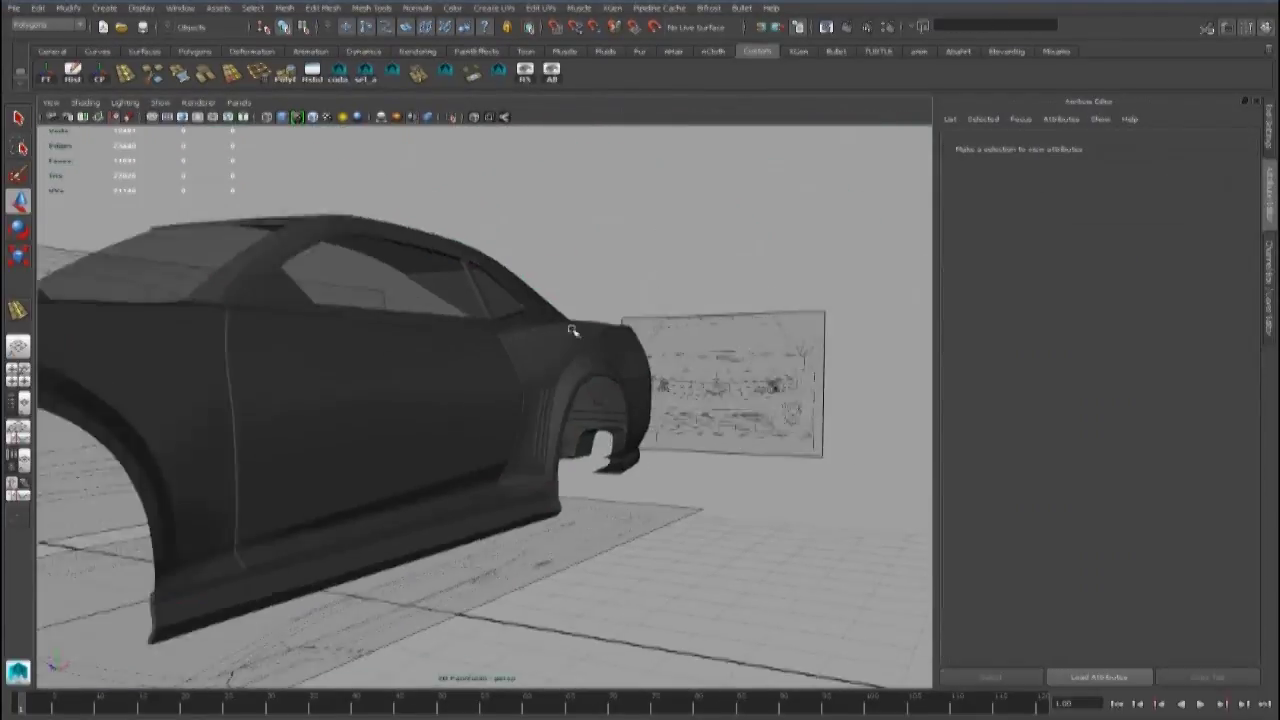
Make the quarter panel's material semi-transparent and hide the other car body parts, leaving the blueprints visible
{"action": "left_click_drag", "start_coordinate": [572, 331], "coordinate": [436, 418], "text": "alt"}
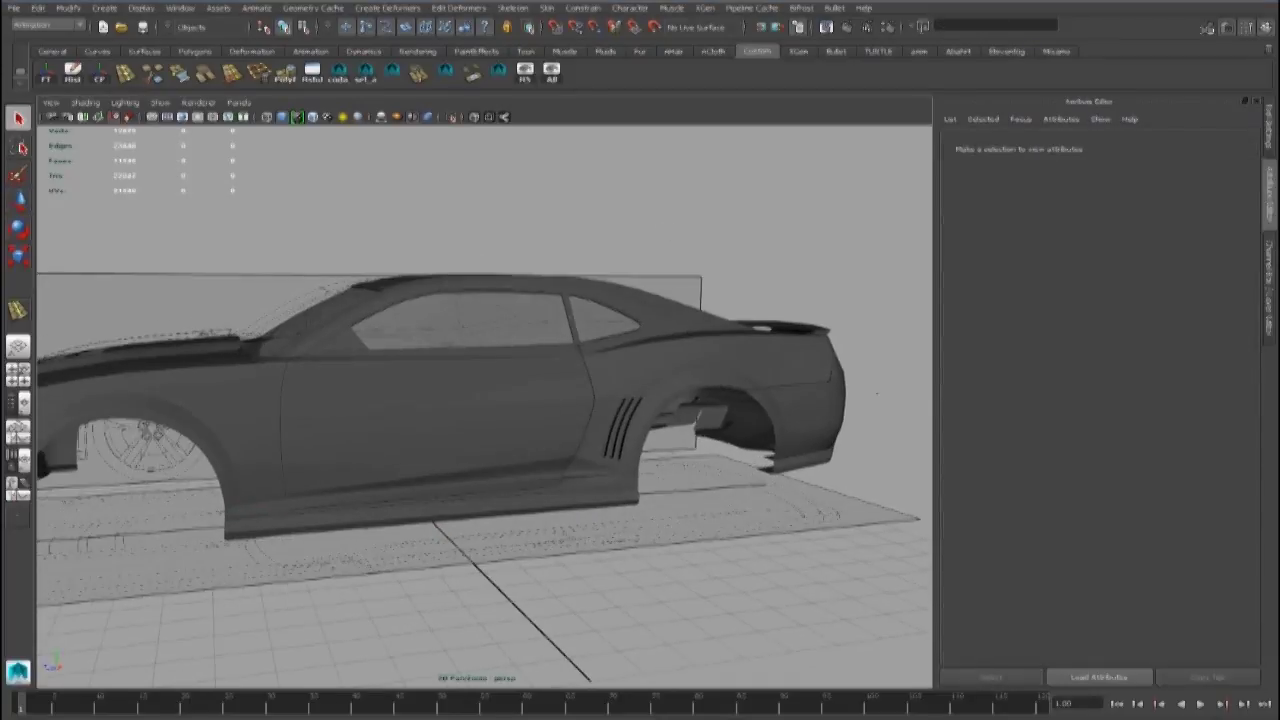
{"action": "left_click_drag", "start_coordinate": [560, 410], "coordinate": [605, 430], "text": "alt"}
{"action": "left_click", "coordinate": [607, 428]}
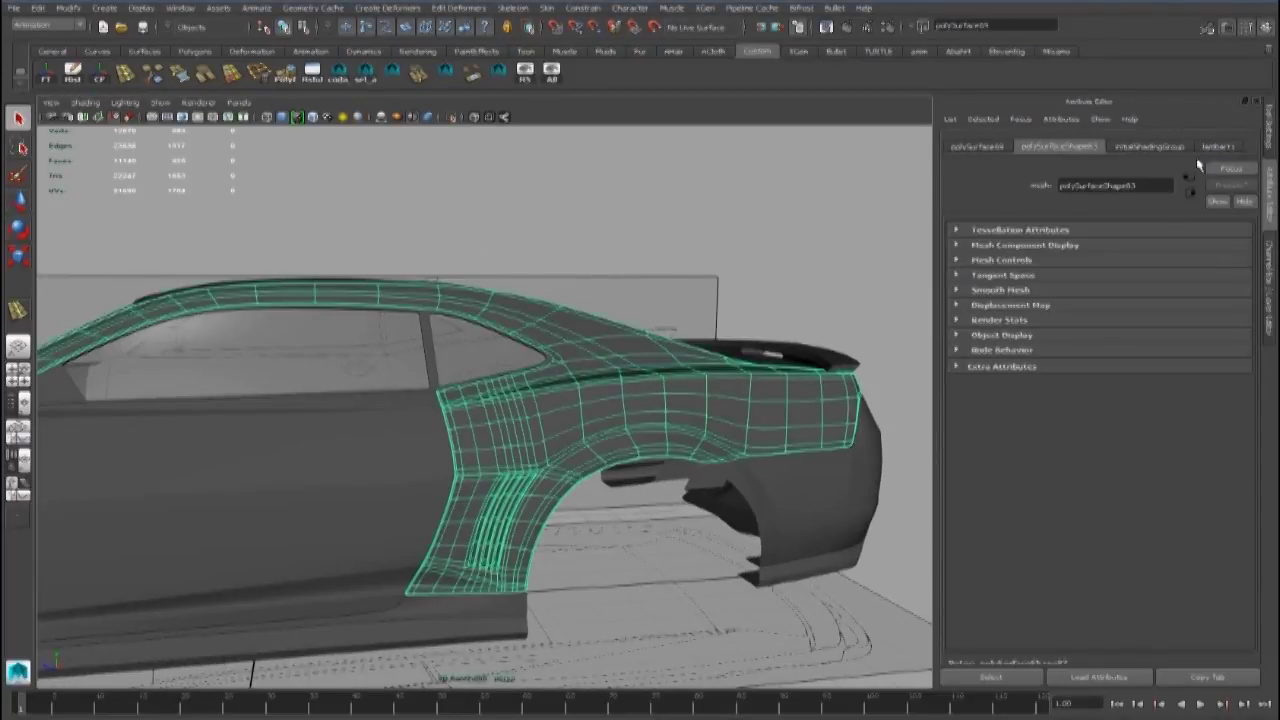
{"action": "left_click", "coordinate": [1218, 146]}
{"action": "left_click_drag", "start_coordinate": [1121, 333], "coordinate": [1166, 333]}
{"action": "scroll", "coordinate": [485, 405], "scroll_direction": "down", "scroll_amount": 10}
{"action": "middle_click_drag", "start_coordinate": [450, 400], "coordinate": [482, 414], "text": "alt"}
{"action": "left_click_drag", "start_coordinate": [180, 293], "coordinate": [767, 568]}
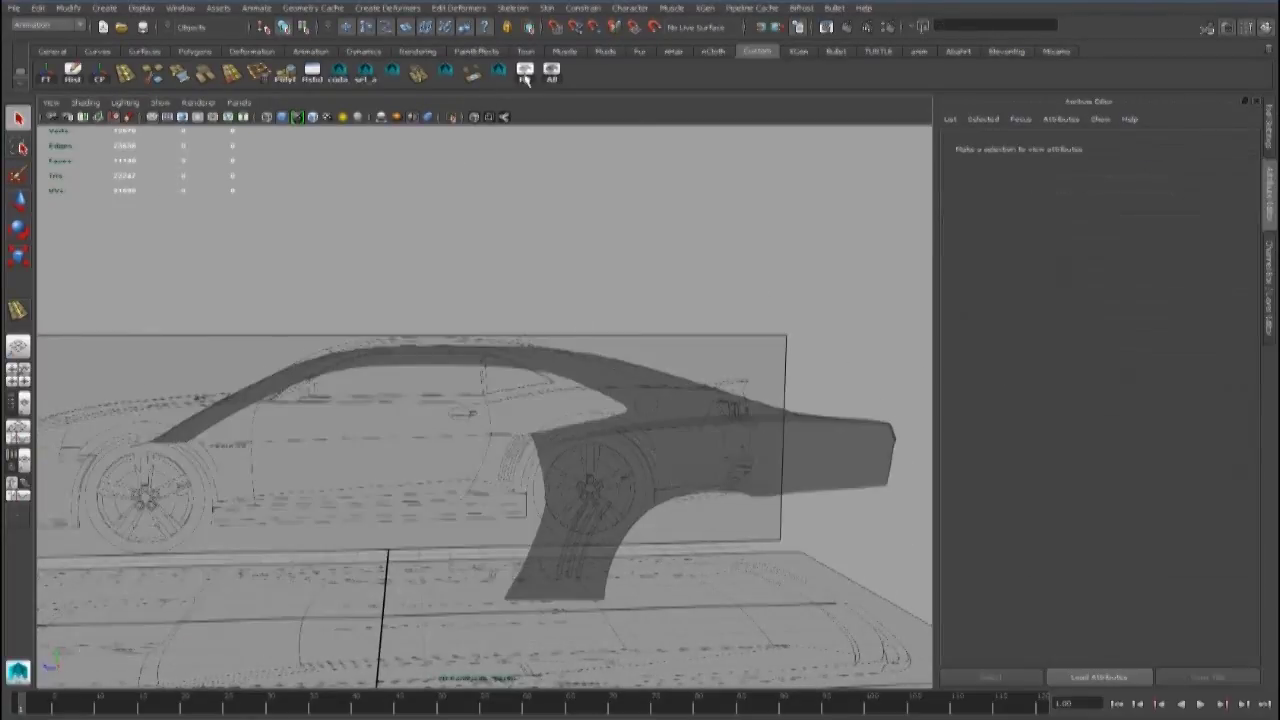
{"action": "left_click", "coordinate": [606, 371]}
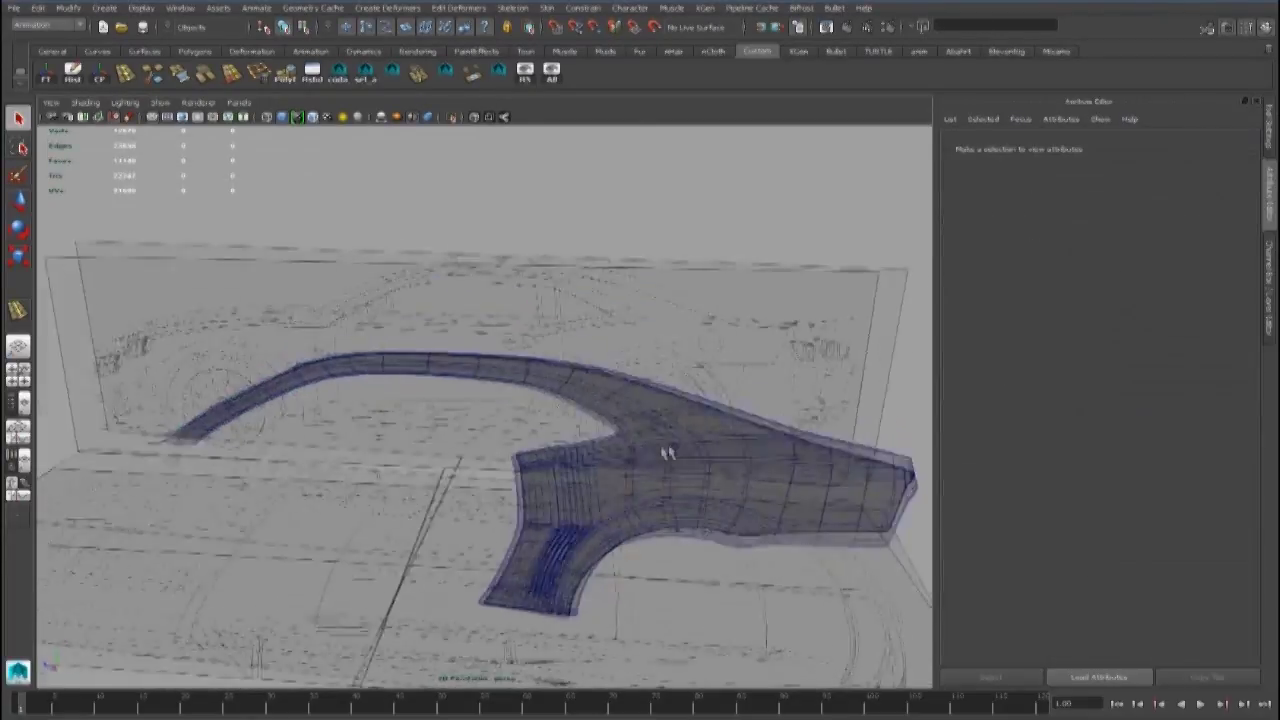
Reposition the lower-row vertex of the quarter panel just above the rear of the wheel arch, using the side and perspective views
{"action": "left_click_drag", "start_coordinate": [668, 453], "coordinate": [620, 470], "text": "alt"}
{"action": "key", "text": "space"}
{"action": "key", "text": "space"}
{"action": "middle_click_drag", "start_coordinate": [800, 400], "coordinate": [663, 455], "text": "alt"}
{"action": "scroll", "coordinate": [663, 455], "scroll_direction": "down", "scroll_amount": 3}
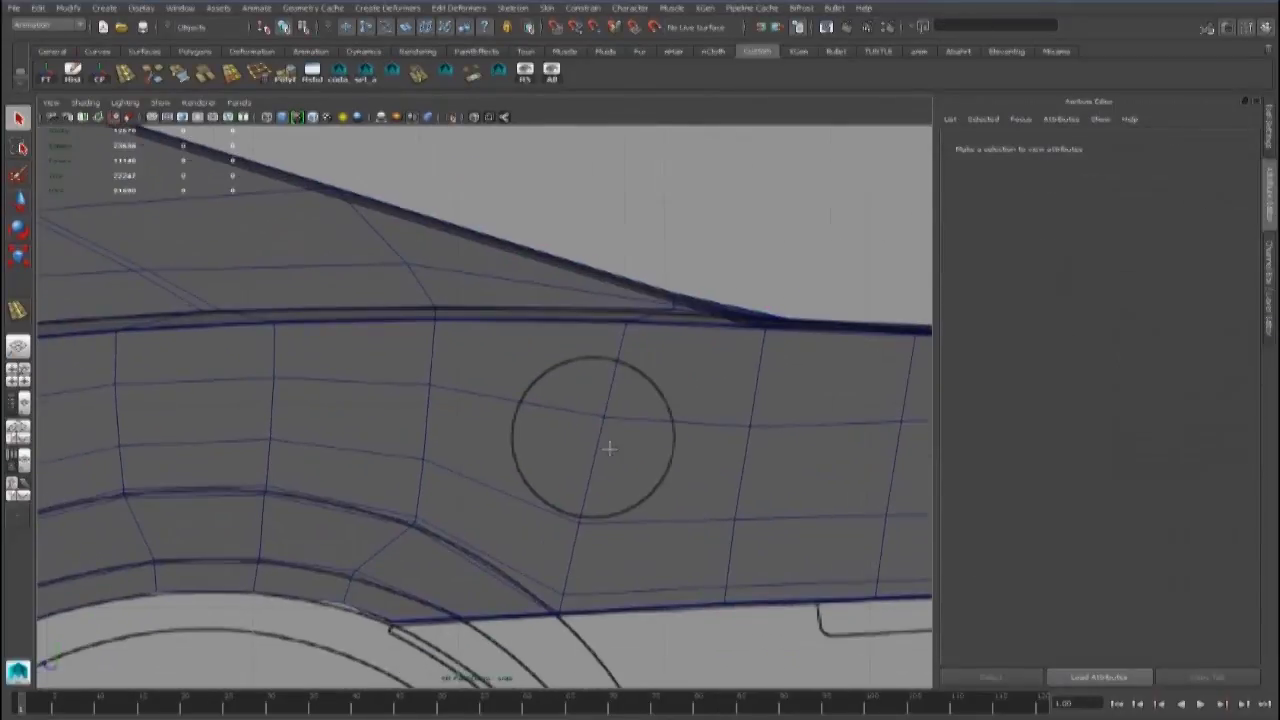
{"action": "scroll", "coordinate": [608, 443], "scroll_direction": "up", "scroll_amount": 2}
{"action": "middle_click_drag", "start_coordinate": [574, 468], "coordinate": [590, 423], "text": "alt"}
{"action": "right_click_drag", "start_coordinate": [560, 411], "coordinate": [494, 412]}
{"action": "scroll", "coordinate": [509, 463], "scroll_direction": "down", "scroll_amount": 5}
{"action": "scroll", "coordinate": [509, 463], "scroll_direction": "up", "scroll_amount": 2}
{"action": "middle_click_drag", "start_coordinate": [354, 403], "coordinate": [414, 403], "text": "alt"}
{"action": "left_click", "coordinate": [425, 413]}
{"action": "key", "text": "space"}
{"action": "key", "text": "f"}
{"action": "key", "text": "w"}
{"action": "left_click_drag", "start_coordinate": [740, 322], "coordinate": [704, 319], "text": "alt"}
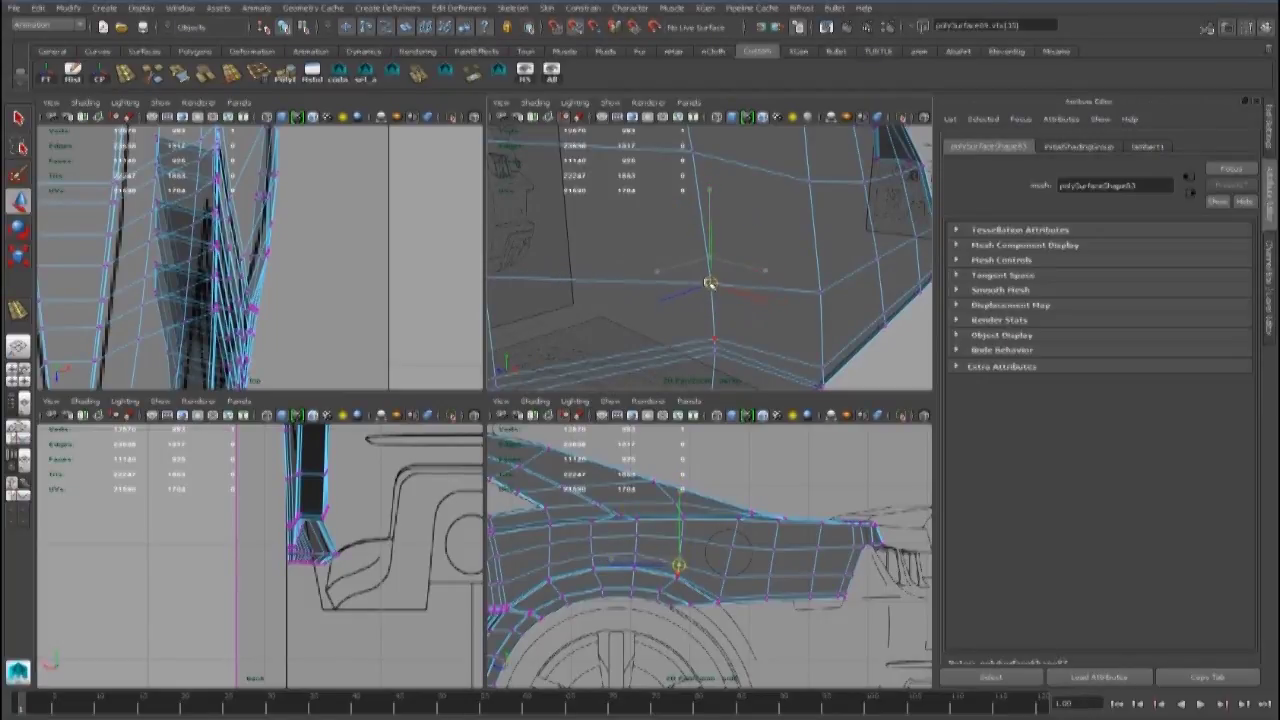
Adjust the remaining lower-row vertices from behind the wheel arch to the panel's rear end
{"action": "key", "text": "ctrl+z"}
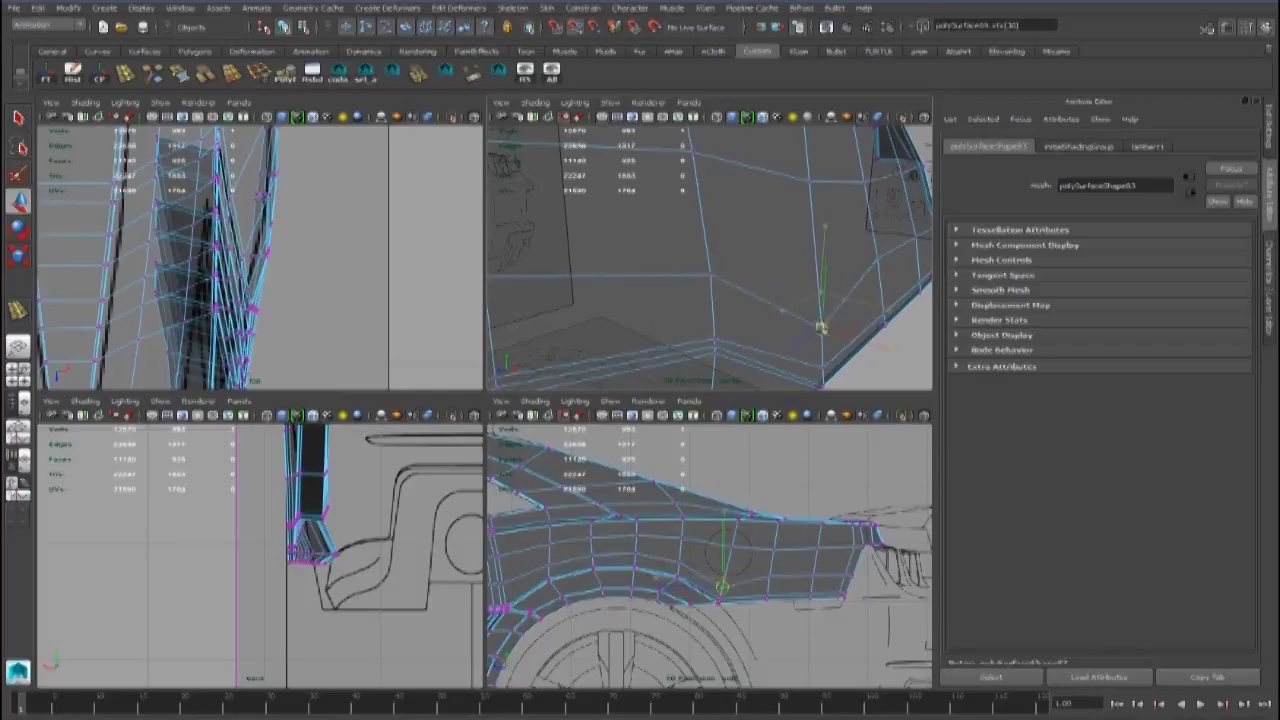
{"action": "left_click_drag", "start_coordinate": [820, 305], "coordinate": [755, 325], "text": "alt"}
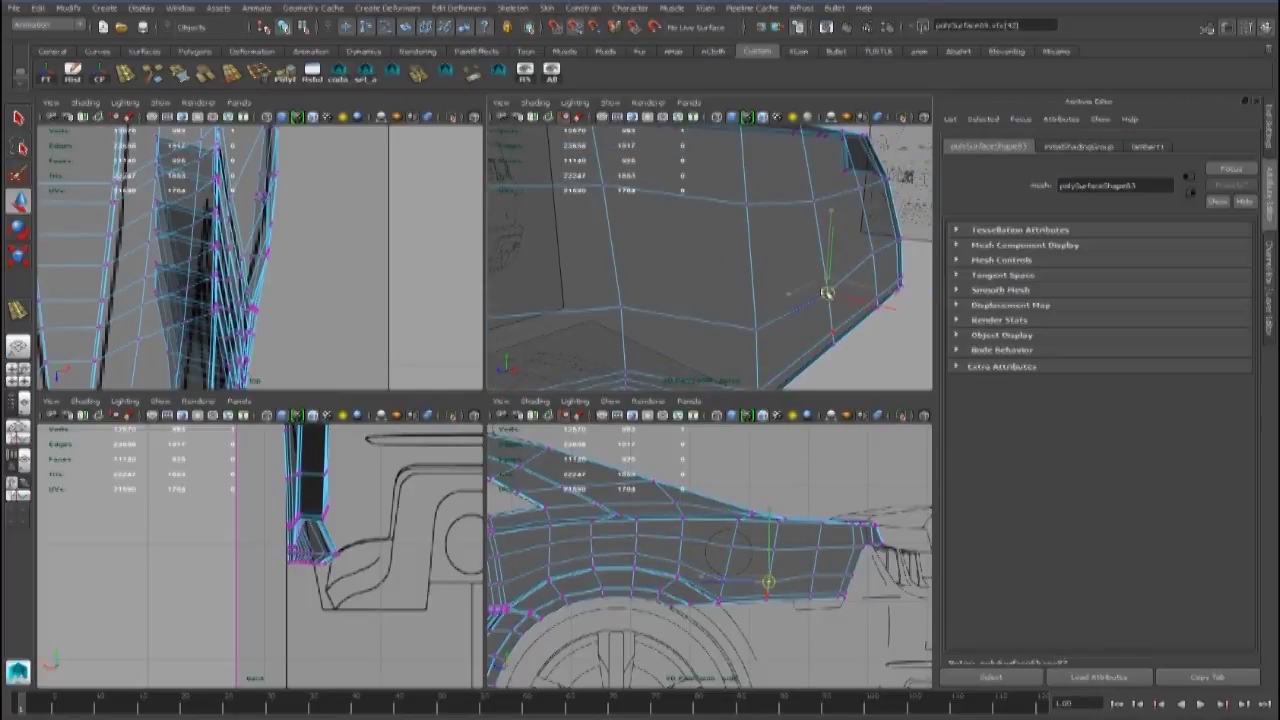
{"action": "left_click_drag", "start_coordinate": [828, 293], "coordinate": [804, 272], "text": "alt"}
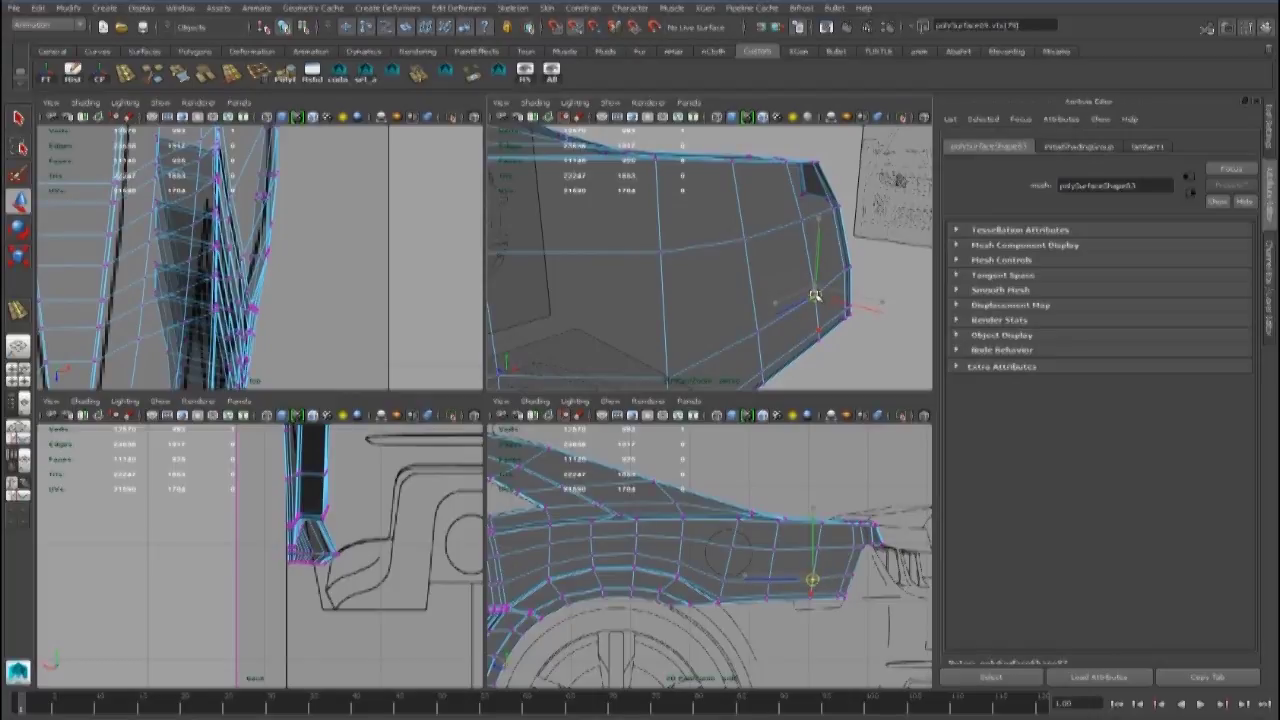
Reposition the middle-row vertices from the fuel cap circle to the panel's rear end and return to object mode
{"action": "left_click_drag", "start_coordinate": [803, 310], "coordinate": [753, 282], "text": "alt"}
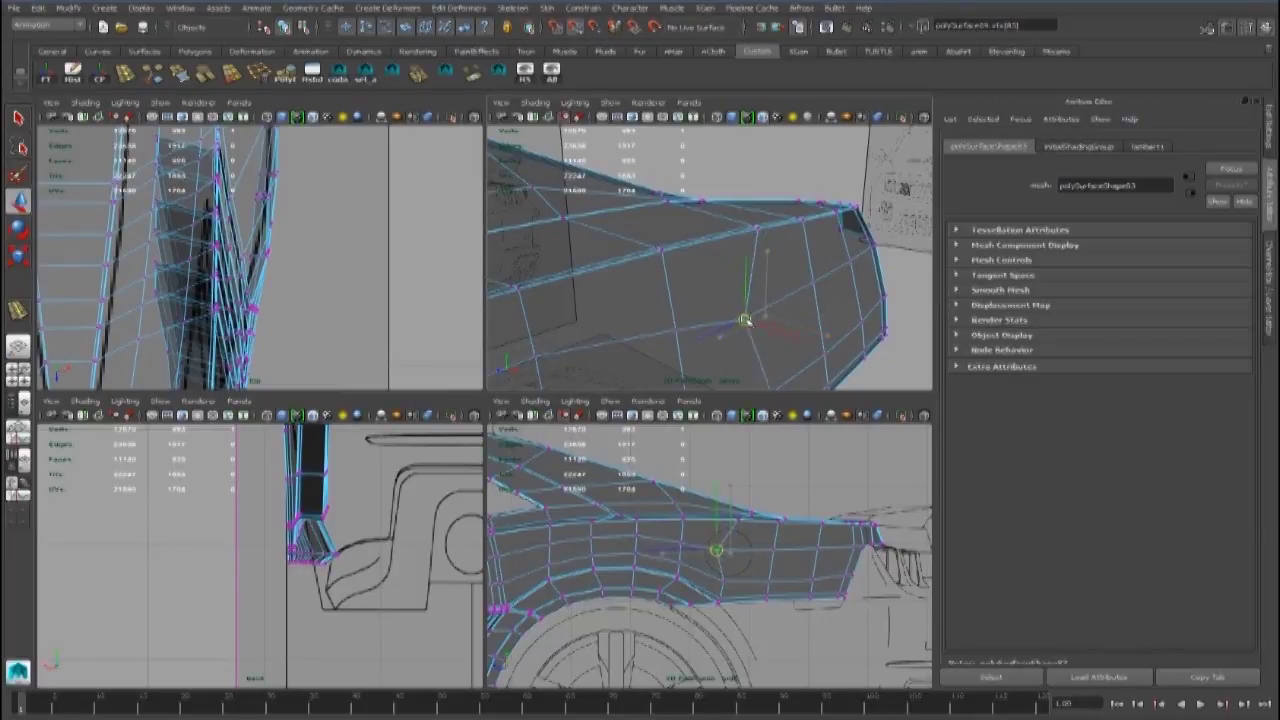
{"action": "left_click_drag", "start_coordinate": [831, 292], "coordinate": [744, 334], "text": "alt"}
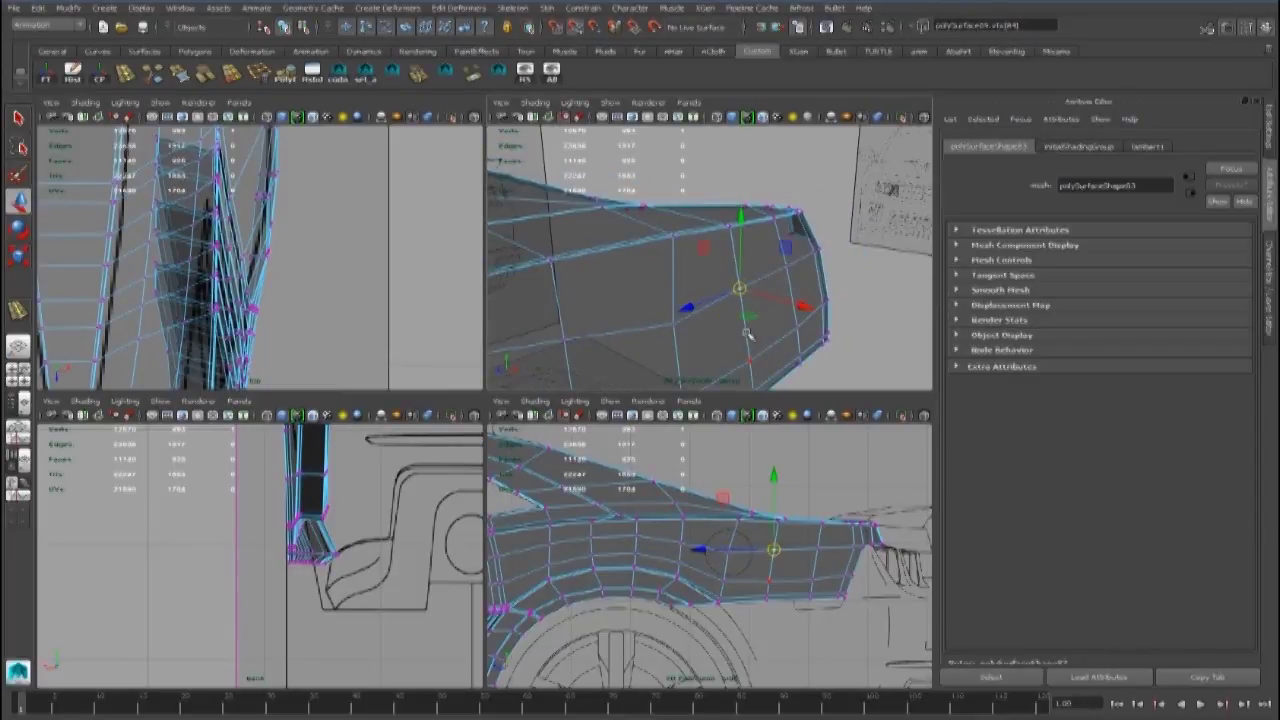
{"action": "left_click", "coordinate": [787, 263]}
{"action": "left_click_drag", "start_coordinate": [787, 265], "coordinate": [760, 292], "text": "alt"}
{"action": "right_click_drag", "start_coordinate": [670, 245], "coordinate": [711, 231]}
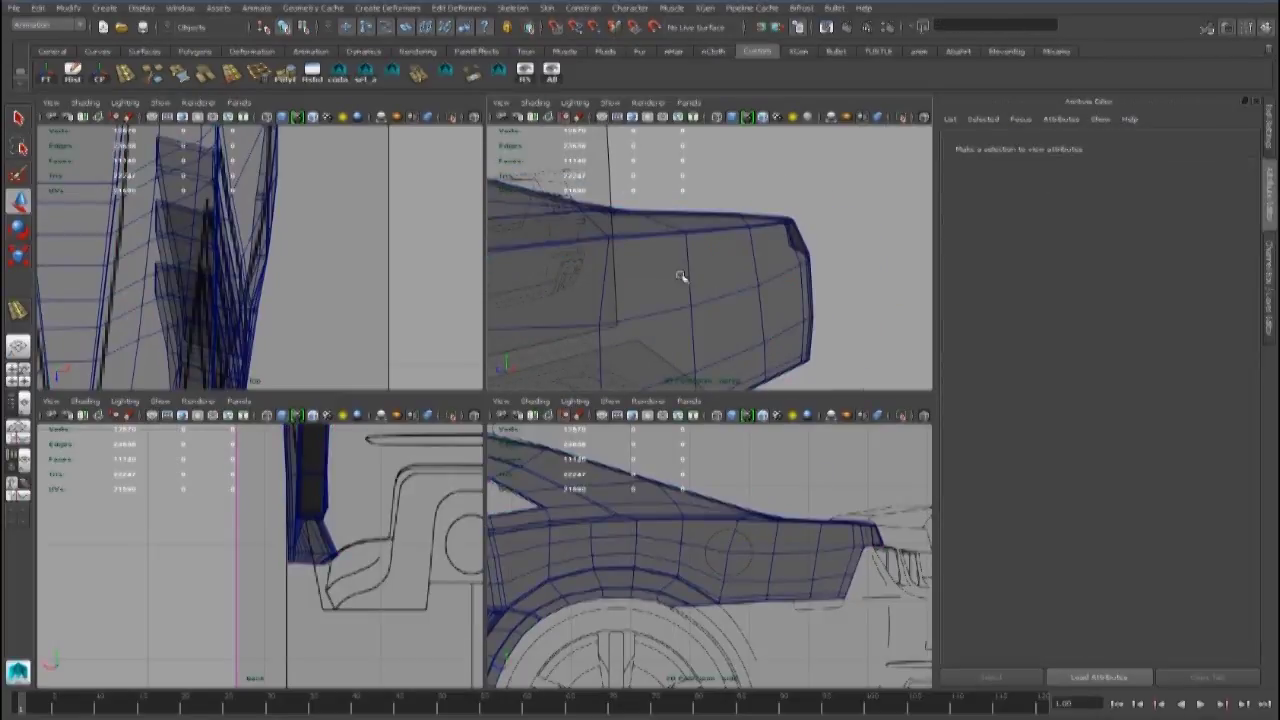
Align the middle-row vertex of the quarter panel with the centre of the blueprint's fuel cap circle in the side view
{"action": "left_click", "coordinate": [683, 277]}
{"action": "key", "text": "space"}
{"action": "scroll", "coordinate": [560, 457], "scroll_direction": "up", "scroll_amount": 3}
{"action": "middle_click_drag", "start_coordinate": [550, 459], "coordinate": [588, 452], "text": "alt"}
{"action": "key", "text": "space"}
{"action": "key", "text": "space"}
{"action": "left_click_drag", "start_coordinate": [724, 218], "coordinate": [429, 449], "text": "alt"}
{"action": "key", "text": "space"}
{"action": "key", "text": "space"}
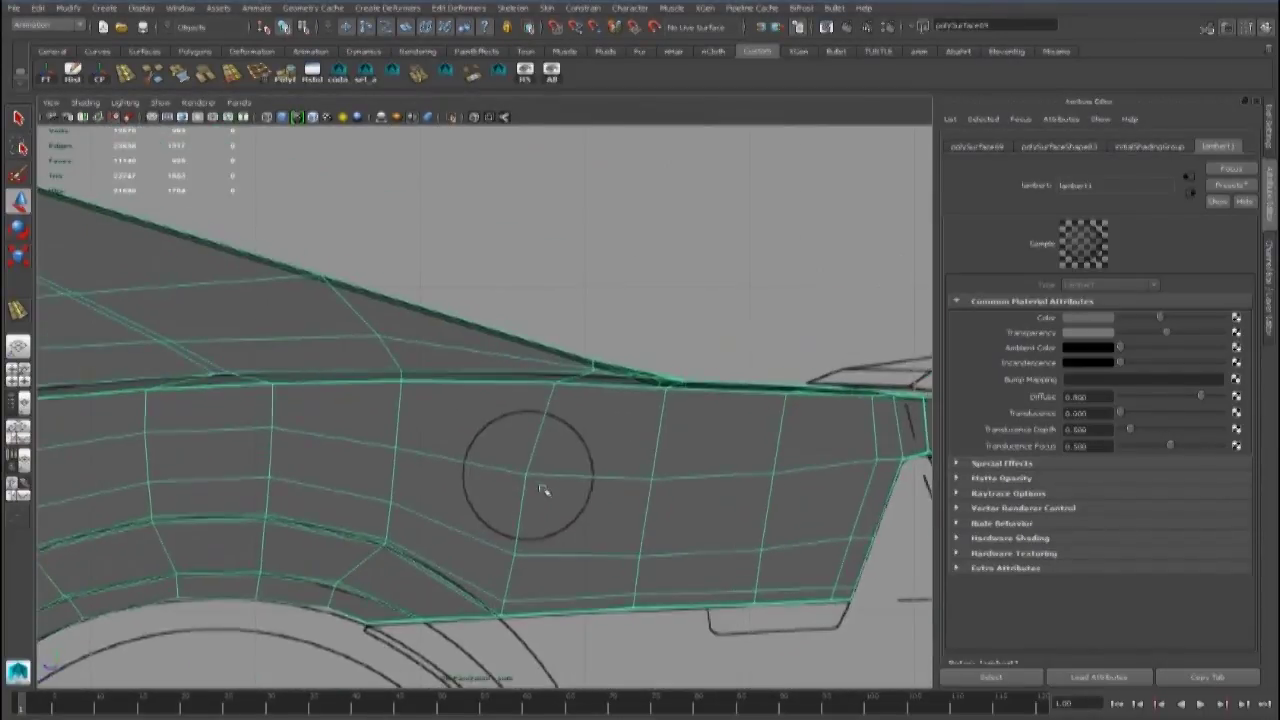
{"action": "key", "text": "F9"}
{"action": "left_click", "coordinate": [548, 429]}
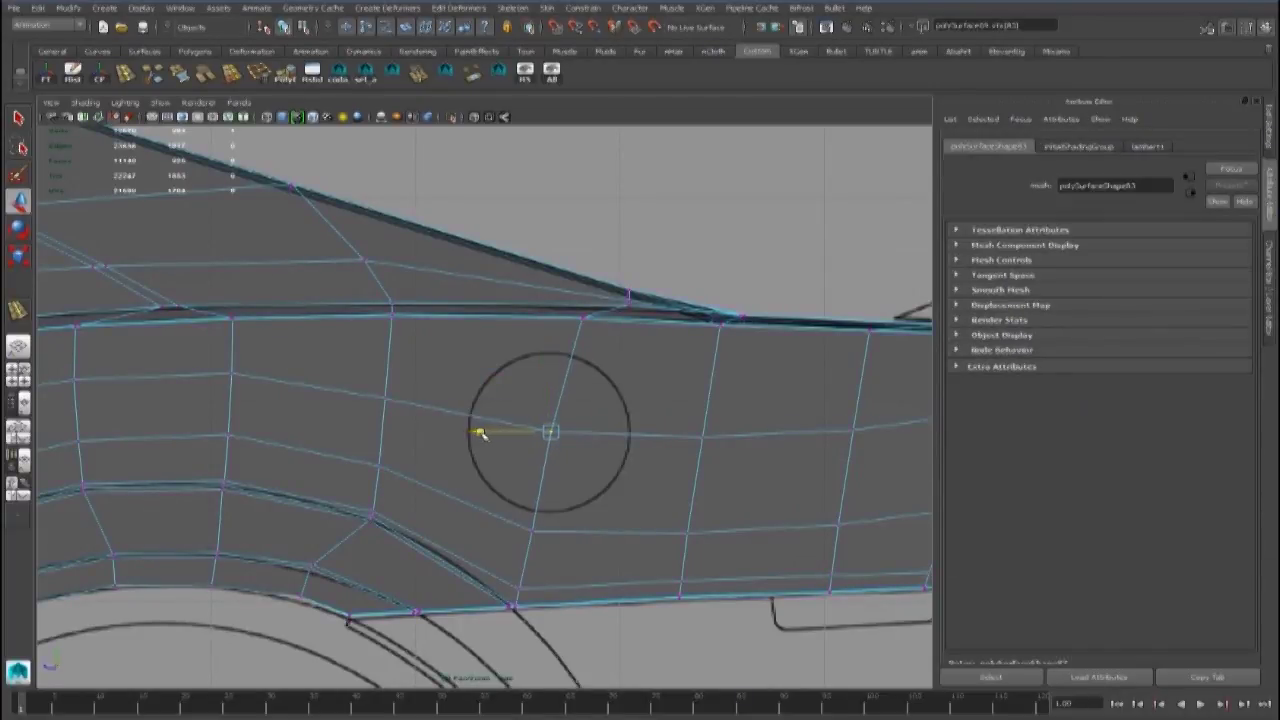
{"action": "key", "text": "F8"}
{"action": "key", "text": "F8"}
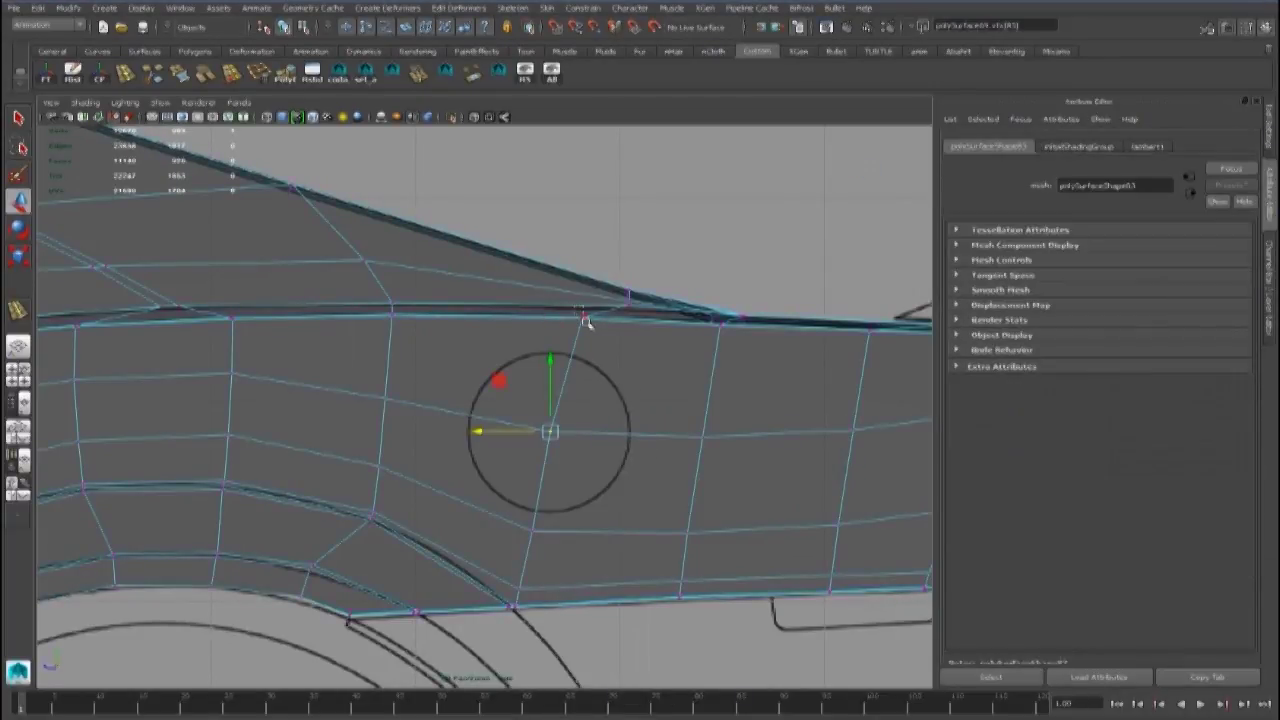
Move the vertices of the shoulder crease above the wheel arch vertically to match the blueprint line
{"action": "right_click_drag", "start_coordinate": [520, 315], "coordinate": [634, 337], "text": "alt"}
{"action": "mouse_move", "coordinate": [238, 253]}
{"action": "middle_mouse_down", "text": "alt"}
{"action": "mouse_move", "coordinate": [734, 403]}
{"action": "mouse_move", "coordinate": [862, 383]}
{"action": "middle_mouse_up", "text": "alt"}
{"action": "left_click_drag", "start_coordinate": [549, 347], "coordinate": [634, 375]}
{"action": "left_click_drag", "start_coordinate": [631, 310], "coordinate": [631, 312]}
{"action": "middle_click_drag", "start_coordinate": [774, 359], "coordinate": [352, 383], "text": "alt"}
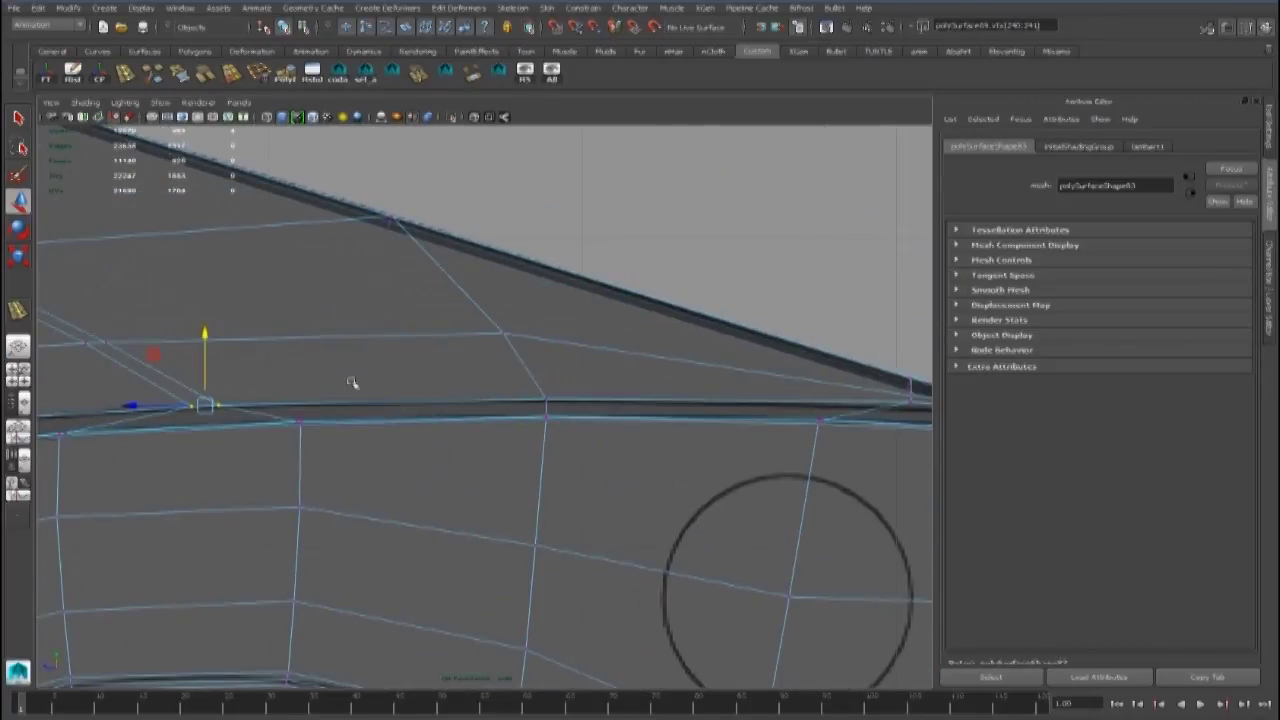
{"action": "left_click_drag", "start_coordinate": [546, 328], "coordinate": [546, 330]}
{"action": "middle_click_drag", "start_coordinate": [903, 403], "coordinate": [574, 404], "text": "alt"}
{"action": "left_click_drag", "start_coordinate": [573, 396], "coordinate": [584, 406]}
Adjust the vertex pairs of the shoulder crease above the side vents vertically to follow the blueprint
{"action": "left_click_drag", "start_coordinate": [579, 331], "coordinate": [567, 425], "text": "alt"}
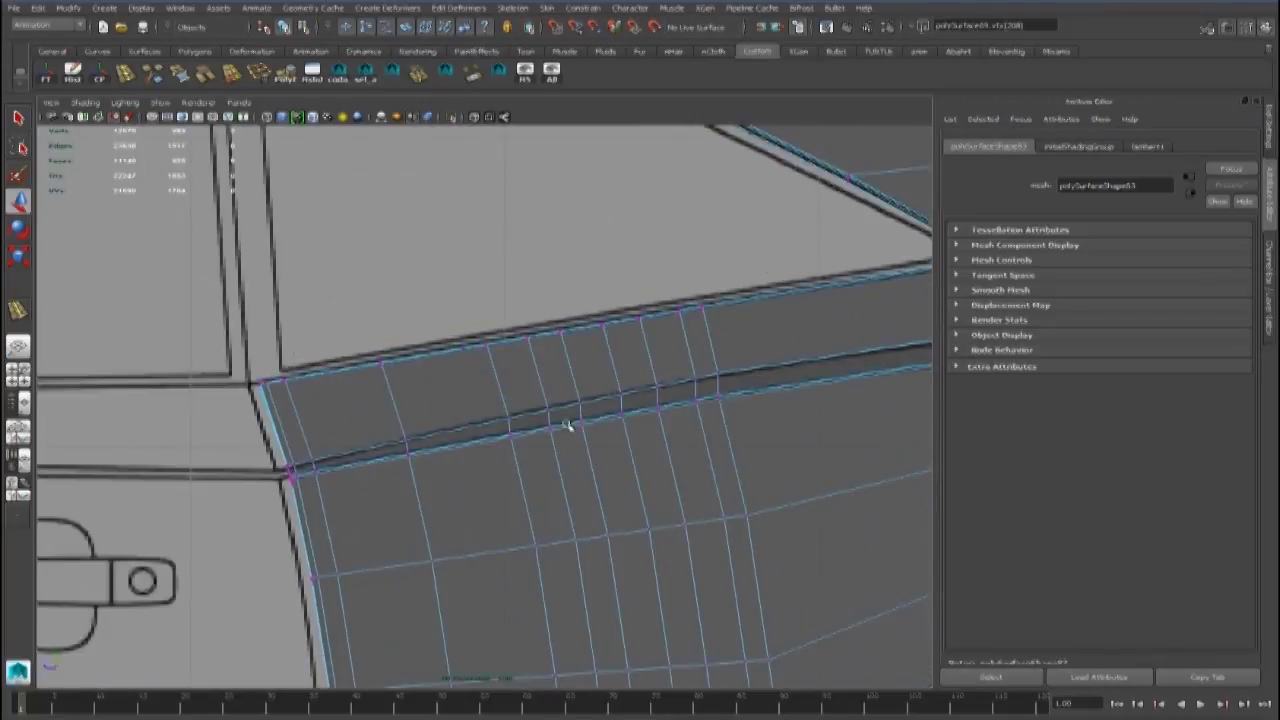
{"action": "right_click_drag", "start_coordinate": [567, 425], "coordinate": [479, 465], "text": "alt"}
{"action": "middle_click_drag", "start_coordinate": [479, 465], "coordinate": [283, 465], "text": "alt"}
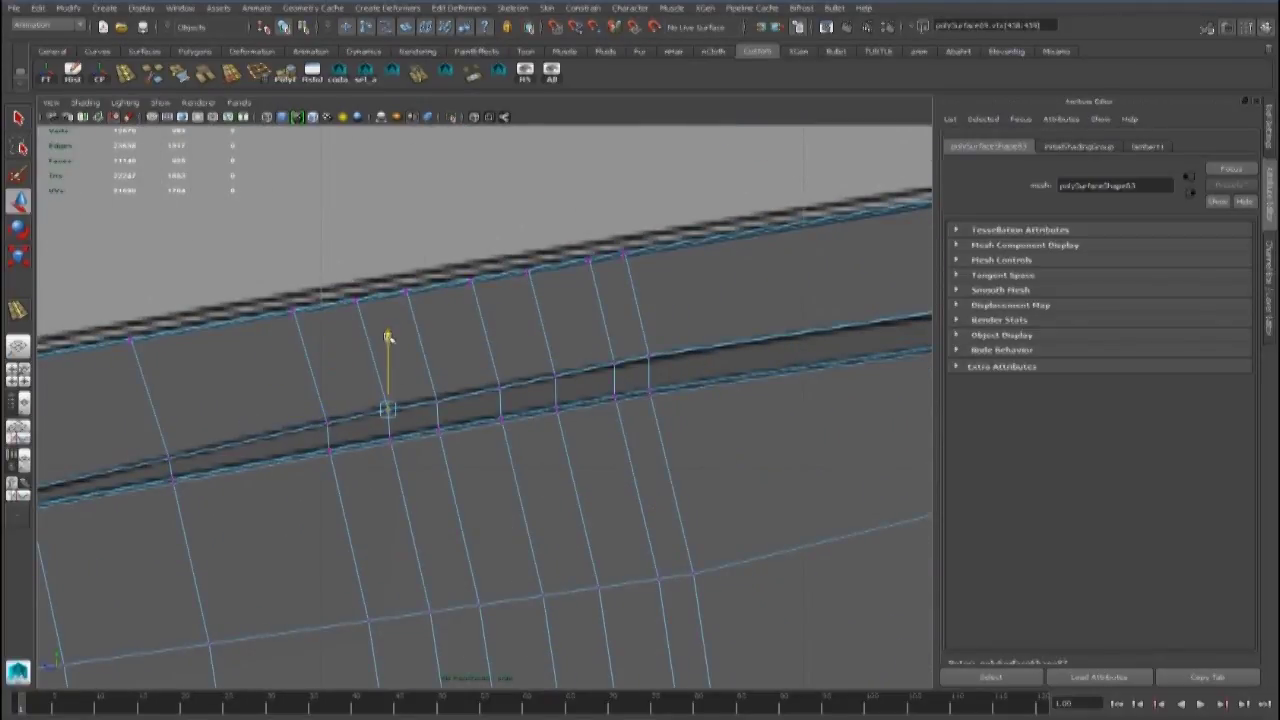
{"action": "left_click_drag", "start_coordinate": [438, 323], "coordinate": [405, 392], "text": "alt"}
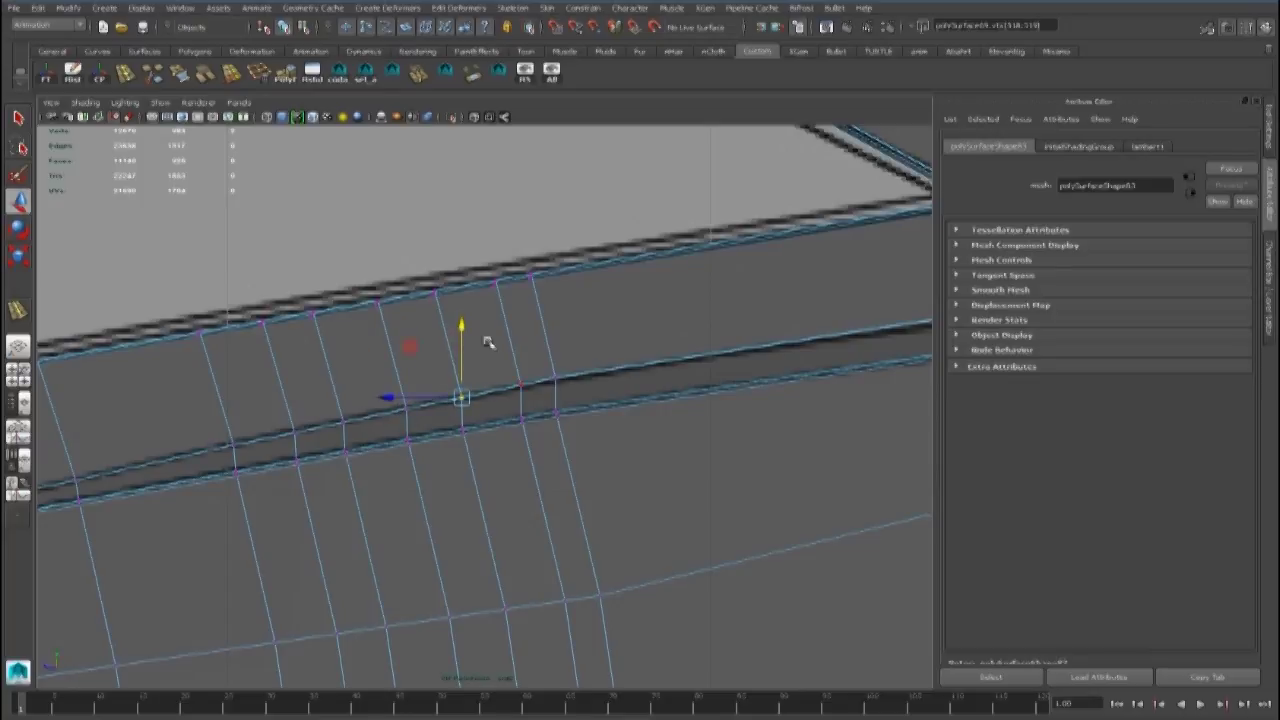
{"action": "left_click_drag", "start_coordinate": [404, 402], "coordinate": [644, 449], "text": "alt"}
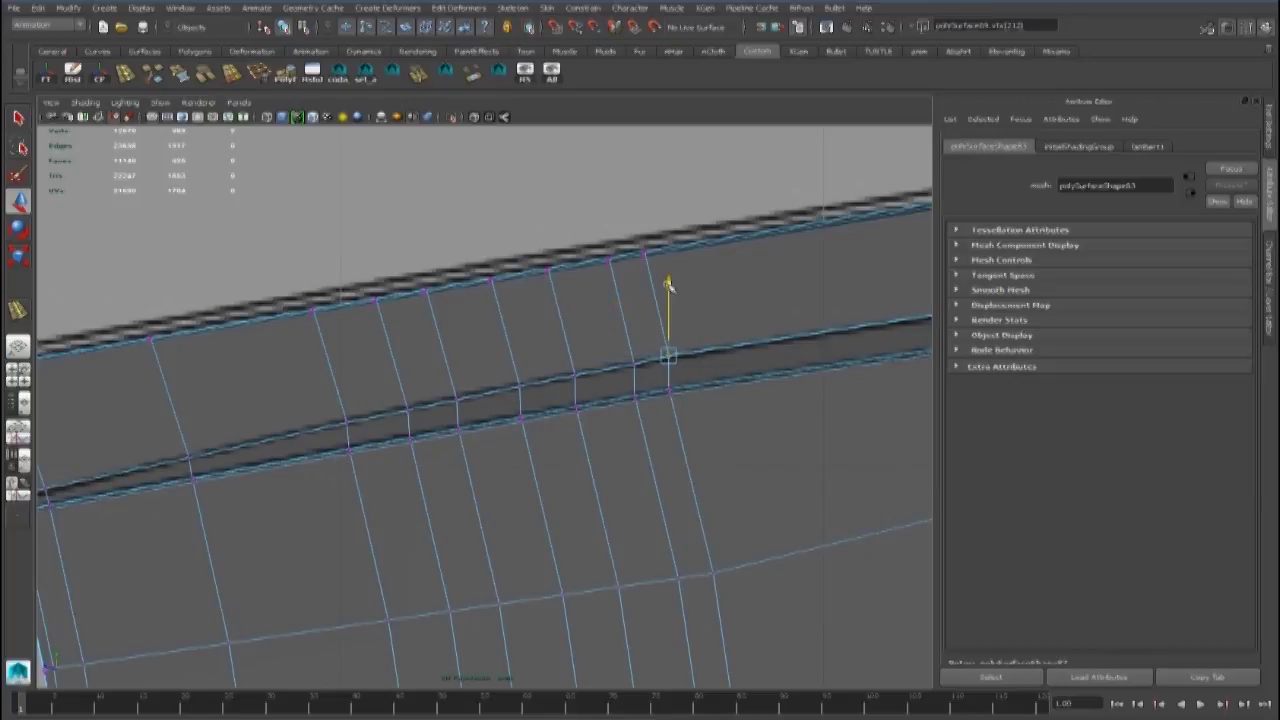
Lower the shoulder crease vertices between the vents and the rear corner of the quarter window to fit the blueprint
{"action": "left_click_drag", "start_coordinate": [669, 286], "coordinate": [669, 289]}
{"action": "middle_click_drag", "start_coordinate": [669, 289], "coordinate": [155, 421], "text": "alt"}
{"action": "left_click", "coordinate": [620, 417]}
{"action": "left_click_drag", "start_coordinate": [619, 345], "coordinate": [620, 354]}
{"action": "middle_click_drag", "start_coordinate": [910, 420], "coordinate": [589, 461], "text": "alt"}
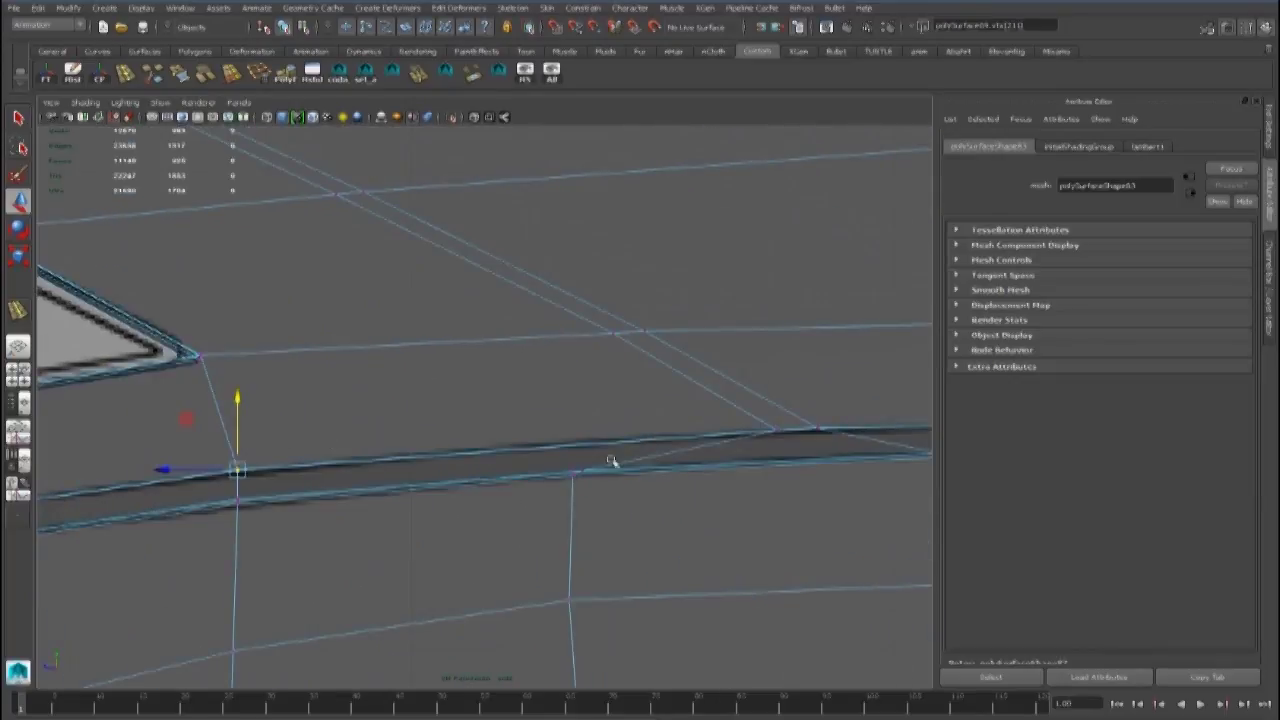
Compare the whole reshaped panel with the side blueprint, and view it as an object in perspective
{"action": "middle_click_drag", "start_coordinate": [220, 561], "coordinate": [657, 457], "text": "alt"}
{"action": "middle_click_drag", "start_coordinate": [912, 512], "coordinate": [559, 495], "text": "alt"}
{"action": "right_click_drag", "start_coordinate": [597, 486], "coordinate": [430, 505], "text": "alt"}
{"action": "middle_click_drag", "start_coordinate": [684, 511], "coordinate": [533, 520], "text": "alt"}
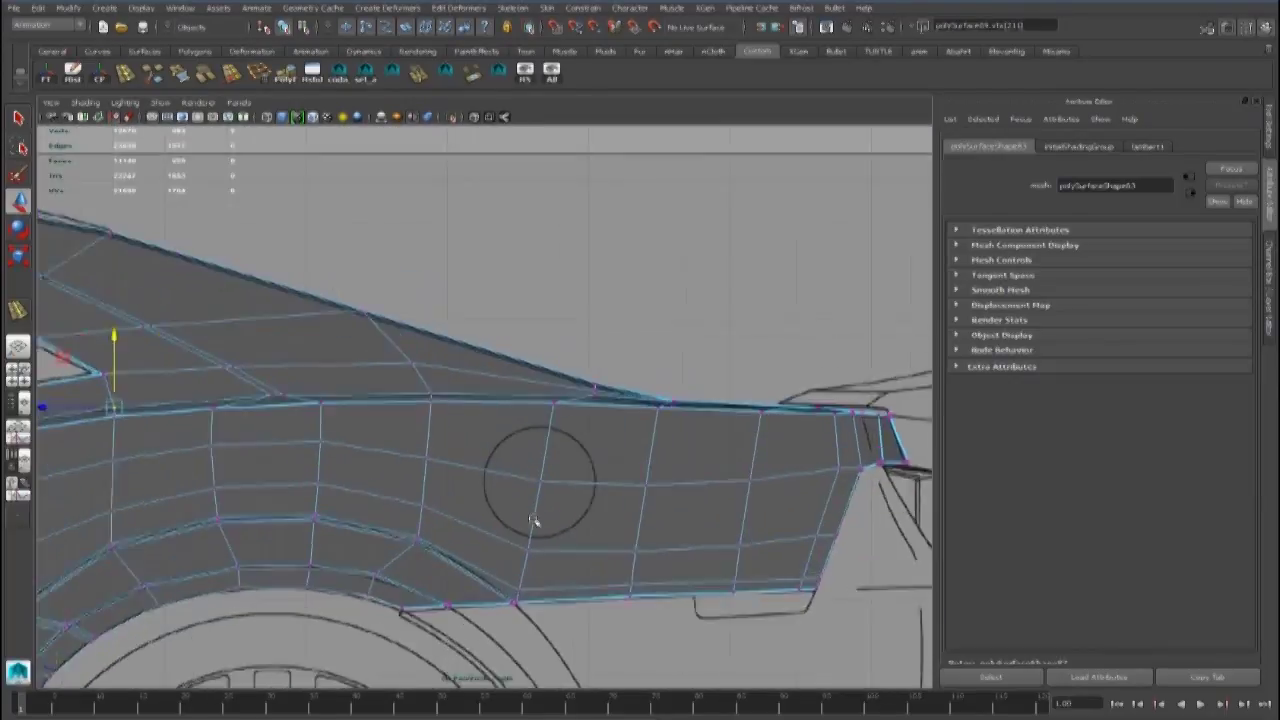
{"action": "right_click_drag", "start_coordinate": [533, 520], "coordinate": [573, 510], "text": "alt"}
{"action": "middle_click_drag", "start_coordinate": [573, 510], "coordinate": [555, 441], "text": "alt"}
{"action": "right_click_drag", "start_coordinate": [555, 411], "coordinate": [620, 394]}
{"action": "left_click", "coordinate": [612, 410]}
{"action": "key", "text": "space"}
{"action": "key", "text": "space"}
{"action": "right_click_drag", "start_coordinate": [760, 300], "coordinate": [668, 397], "text": "alt"}
{"action": "left_click_drag", "start_coordinate": [668, 397], "coordinate": [600, 370], "text": "alt"}
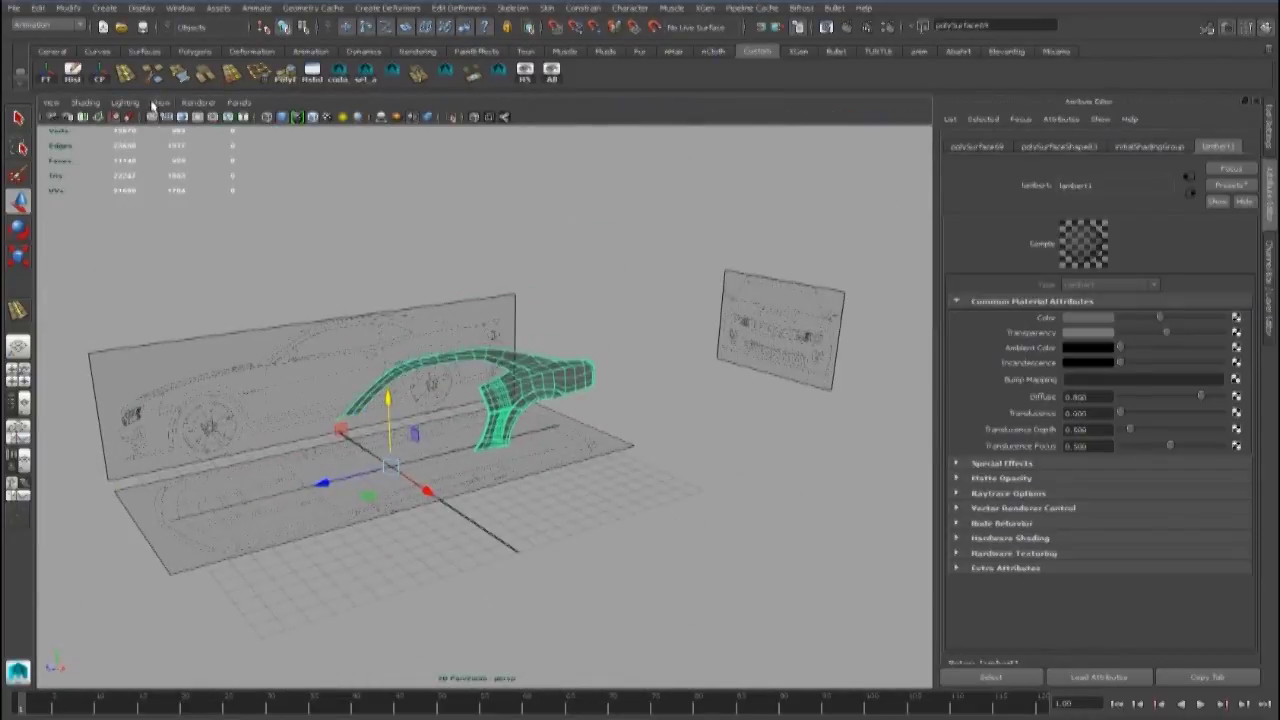
Create a polygon pipe and set its Z rotation to 90 degrees so it stands upright facing the car's side
{"action": "left_click", "coordinate": [195, 51]}
{"action": "left_click", "coordinate": [240, 77]}
{"action": "scroll", "coordinate": [410, 362], "scroll_direction": "up", "scroll_amount": 3}
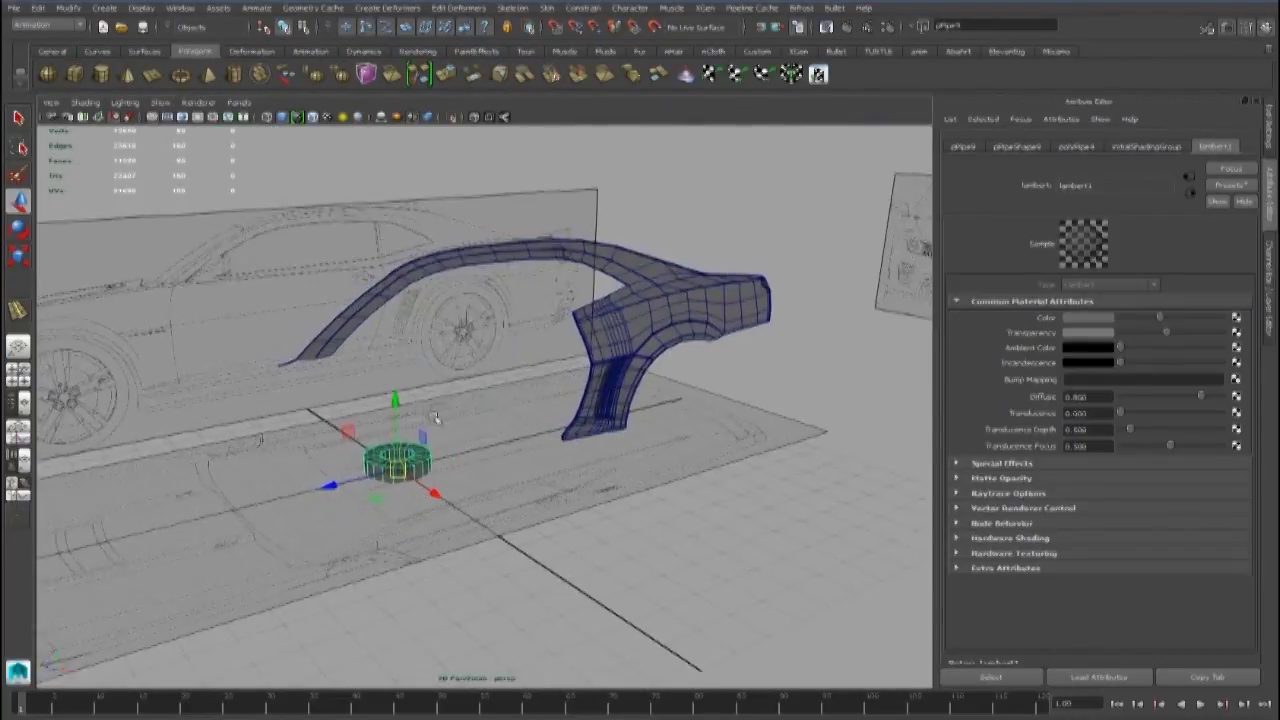
{"action": "key", "text": "e"}
{"action": "key", "text": "ctrl+a"}
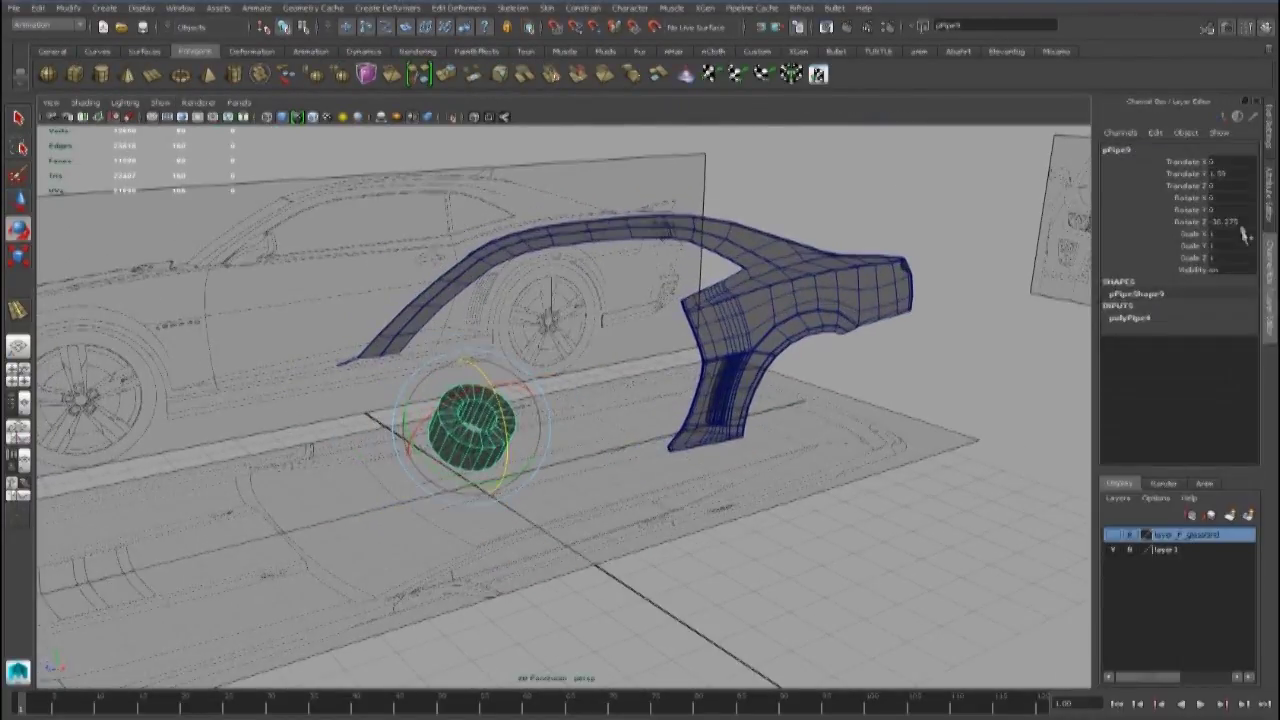
{"action": "key", "text": "w"}
Reduce the pipe's subdivisions around its axis and delete its faces except one flat end ring
{"action": "scroll", "coordinate": [620, 424], "scroll_direction": "up", "scroll_amount": 3}
{"action": "left_click", "coordinate": [1130, 317]}
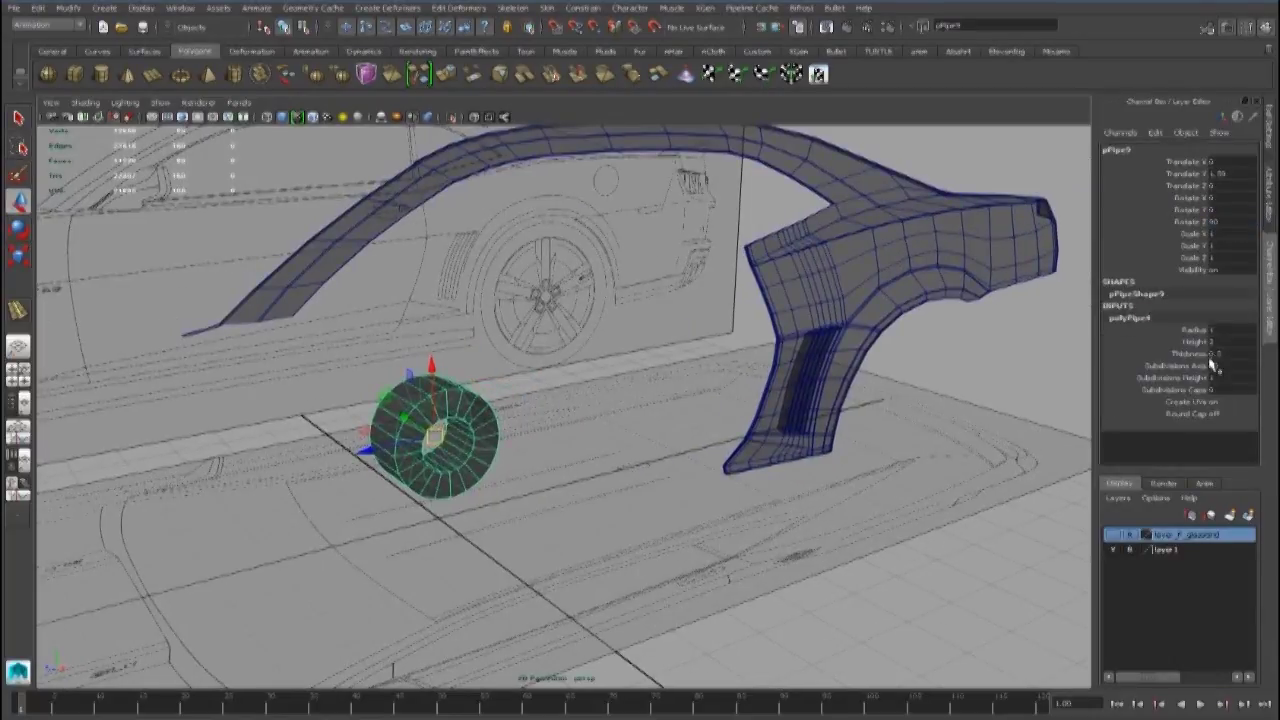
{"action": "key", "text": "Return"}
{"action": "scroll", "coordinate": [600, 443], "scroll_direction": "down", "scroll_amount": 3}
{"action": "left_click_drag", "start_coordinate": [560, 445], "coordinate": [700, 415], "text": "alt"}
{"action": "right_click_drag", "start_coordinate": [534, 403], "coordinate": [532, 440]}
{"action": "left_click_drag", "start_coordinate": [477, 334], "coordinate": [563, 518]}
{"action": "key", "text": "Delete"}
Move the flat ring out to the car's side and up onto the rear quarter panel at the fuel cap position
{"action": "left_click_drag", "start_coordinate": [657, 433], "coordinate": [530, 430], "text": "alt"}
{"action": "scroll", "coordinate": [530, 430], "scroll_direction": "up", "scroll_amount": 2}
{"action": "right_click_drag", "start_coordinate": [520, 424], "coordinate": [550, 400]}
{"action": "scroll", "coordinate": [527, 452], "scroll_direction": "down", "scroll_amount": 3}
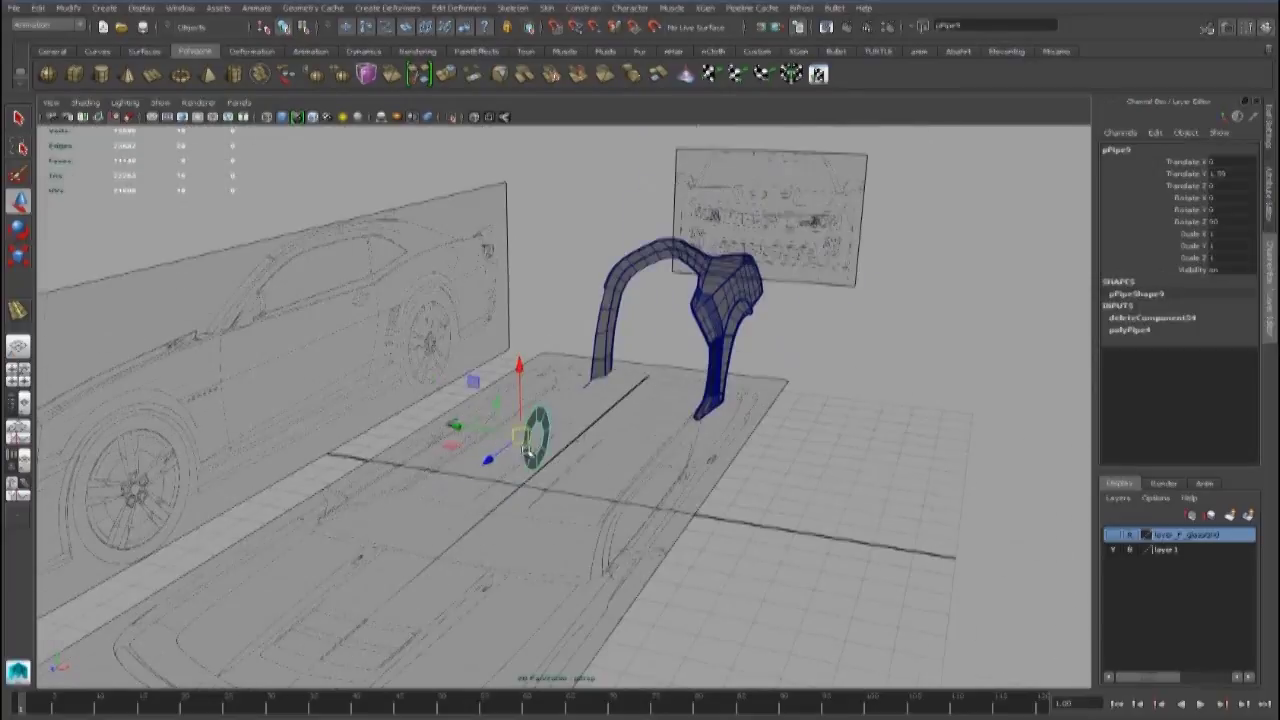
{"action": "left_click", "coordinate": [757, 51]}
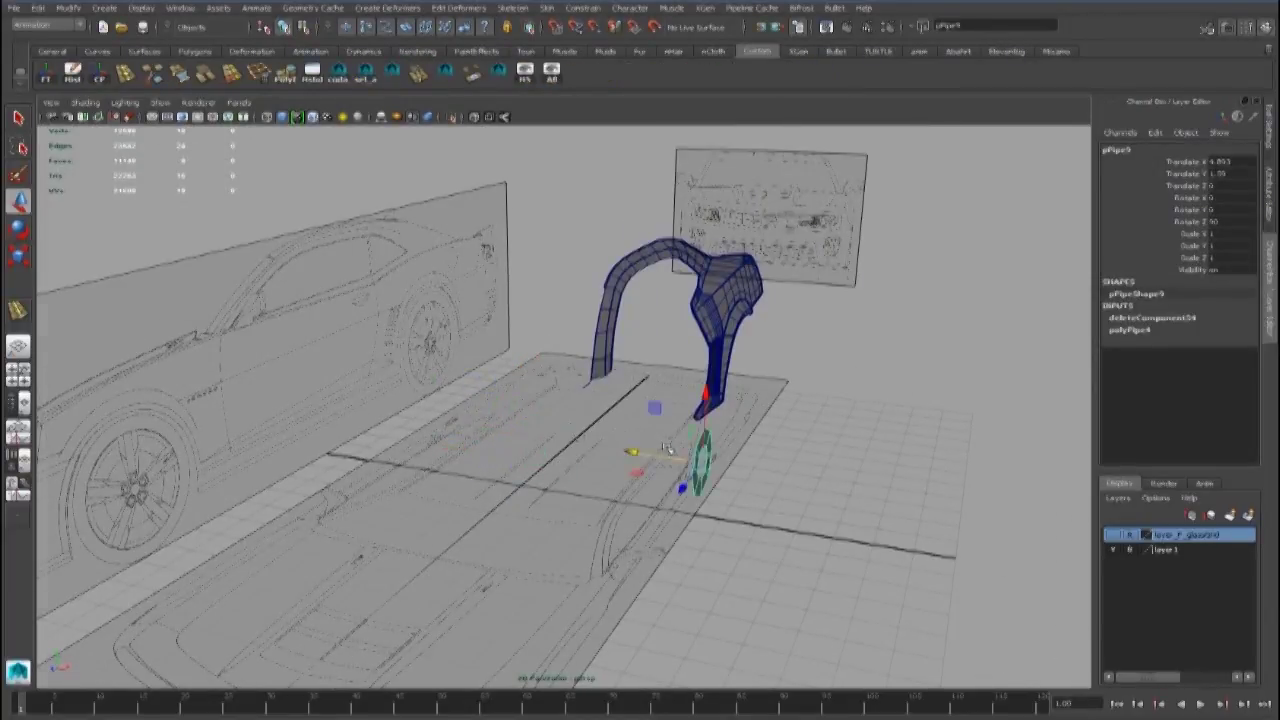
{"action": "left_click_drag", "start_coordinate": [668, 448], "coordinate": [518, 474], "text": "alt"}
{"action": "left_click_drag", "start_coordinate": [690, 362], "coordinate": [695, 303]}
{"action": "key", "text": "space"}
{"action": "left_click_drag", "start_coordinate": [706, 383], "coordinate": [765, 384]}
Scale the ring uniformly to about 0.42 so its outline matches the blueprint's fuel cap circle
{"action": "left_click_drag", "start_coordinate": [571, 335], "coordinate": [461, 478]}
{"action": "right_click_drag", "start_coordinate": [461, 478], "coordinate": [690, 500], "text": "alt"}
{"action": "middle_click_drag", "start_coordinate": [690, 500], "coordinate": [631, 460], "text": "alt"}
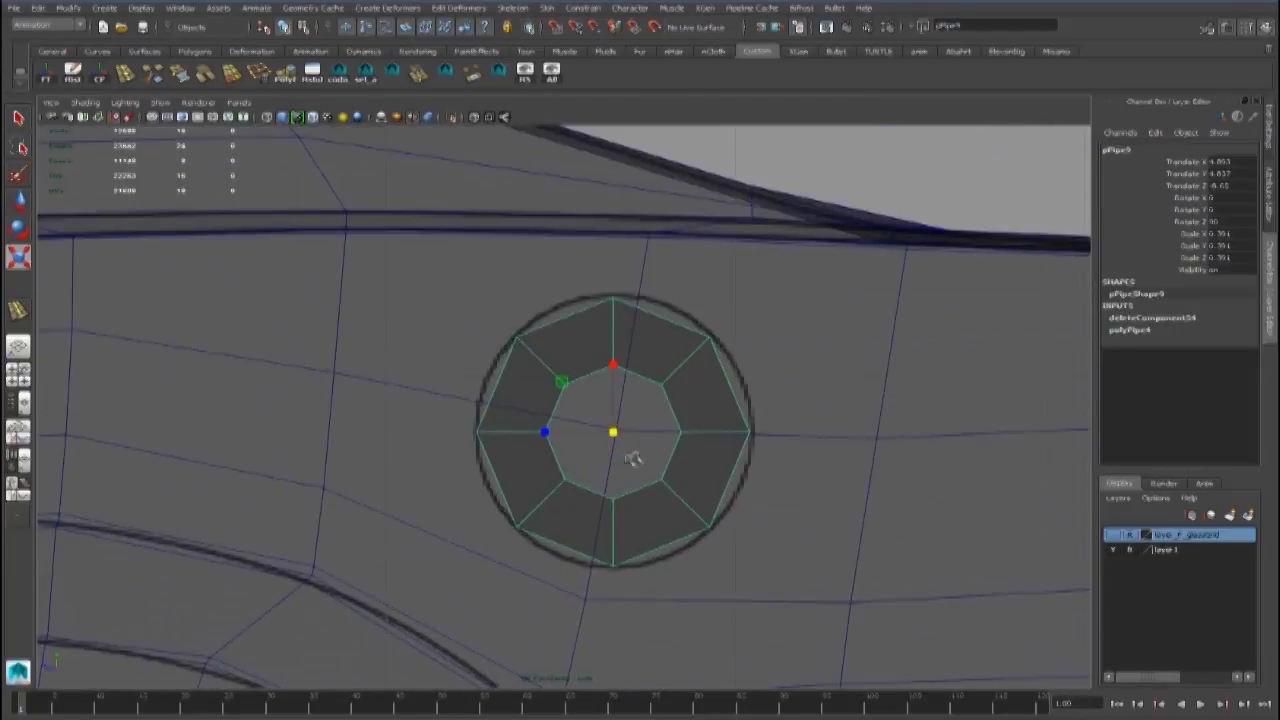
{"action": "left_click_drag", "start_coordinate": [613, 432], "coordinate": [618, 433]}
{"action": "key", "text": "3"}
{"action": "key", "text": "1"}
{"action": "key", "text": "3"}
{"action": "key", "text": "1"}
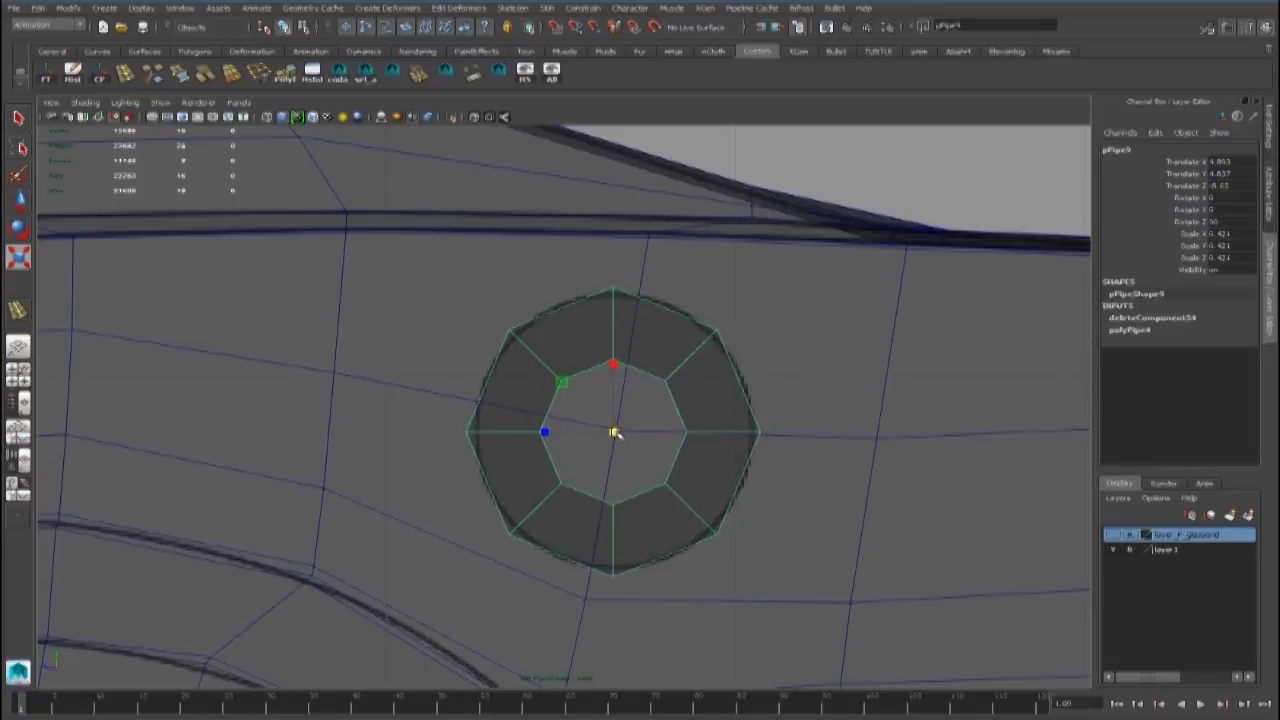
{"action": "right_click_drag", "start_coordinate": [618, 433], "coordinate": [635, 423], "text": "alt"}
{"action": "middle_click_drag", "start_coordinate": [635, 423], "coordinate": [620, 401], "text": "alt"}
Rotate the ring slightly around Y to follow the panel's side curvature and re-centre it on the fuel cap circle
{"action": "key", "text": "e"}
{"action": "key", "text": "space"}
{"action": "left_click_drag", "start_coordinate": [709, 258], "coordinate": [731, 158], "text": "alt"}
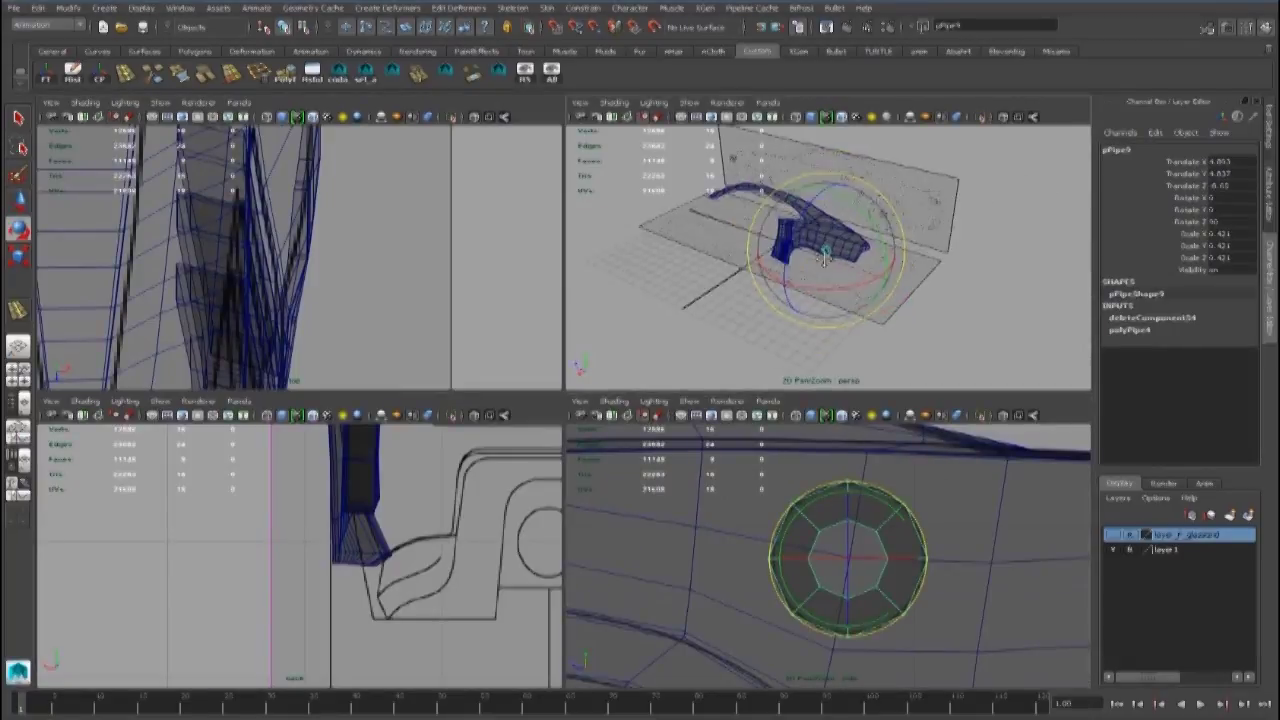
{"action": "right_click_drag", "start_coordinate": [731, 158], "coordinate": [757, 311], "text": "alt"}
{"action": "middle_click_drag", "start_coordinate": [757, 311], "coordinate": [829, 243], "text": "alt"}
{"action": "left_click_drag", "start_coordinate": [829, 243], "coordinate": [800, 220], "text": "alt"}
{"action": "right_click_drag", "start_coordinate": [800, 220], "coordinate": [862, 226], "text": "alt"}
{"action": "left_click_drag", "start_coordinate": [863, 227], "coordinate": [866, 237]}
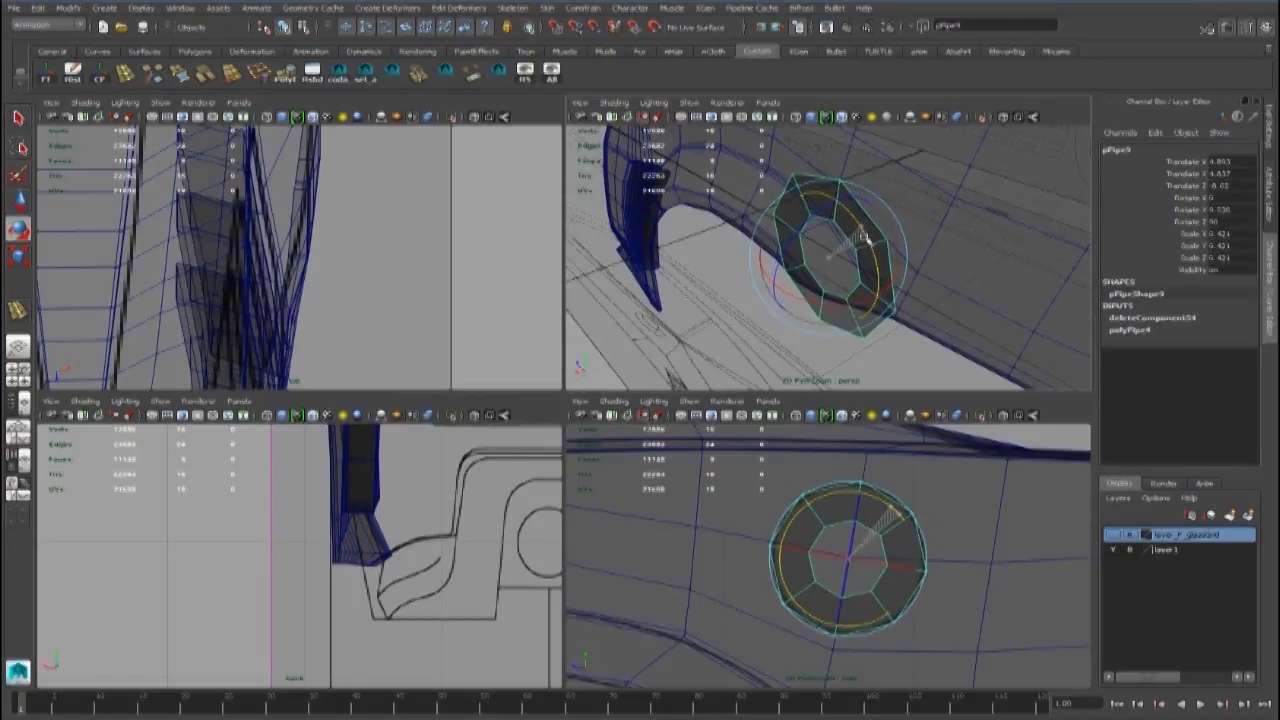
{"action": "key", "text": "space"}
{"action": "key", "text": "w"}
{"action": "scroll", "coordinate": [683, 460], "scroll_direction": "up", "scroll_amount": 2}
{"action": "left_click_drag", "start_coordinate": [684, 458], "coordinate": [684, 462]}
{"action": "middle_click_drag", "start_coordinate": [687, 461], "coordinate": [741, 505], "text": "alt"}
Adjust the quarter panel vertex in front of the ring on the mid-height edge line
{"action": "right_click_drag", "start_coordinate": [463, 411], "coordinate": [404, 412]}
{"action": "left_click_drag", "start_coordinate": [403, 408], "coordinate": [456, 464]}
{"action": "key", "text": "space"}
{"action": "left_click_drag", "start_coordinate": [849, 207], "coordinate": [765, 287], "text": "alt"}
{"action": "key", "text": "f"}
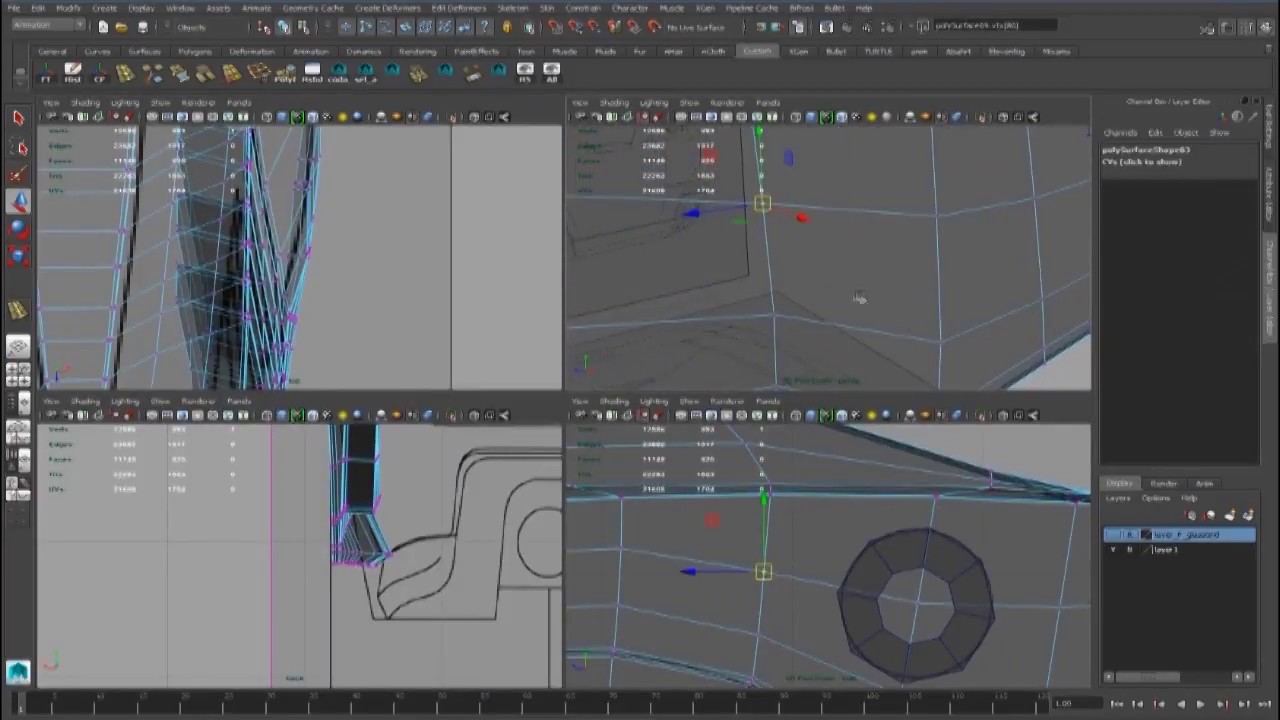
{"action": "mouse_move", "coordinate": [828, 258]}
{"action": "left_mouse_down"}
{"action": "mouse_move", "coordinate": [830, 291]}
{"action": "mouse_move", "coordinate": [829, 279]}
{"action": "left_mouse_up"}
Adjust the neighbouring mid-height panel vertices behind and beneath the ring to even out the surface
{"action": "middle_click_drag", "start_coordinate": [1011, 560], "coordinate": [825, 512], "text": "alt"}
{"action": "left_click_drag", "start_coordinate": [842, 528], "coordinate": [903, 590]}
{"action": "middle_click_drag", "start_coordinate": [1078, 290], "coordinate": [937, 336], "text": "alt"}
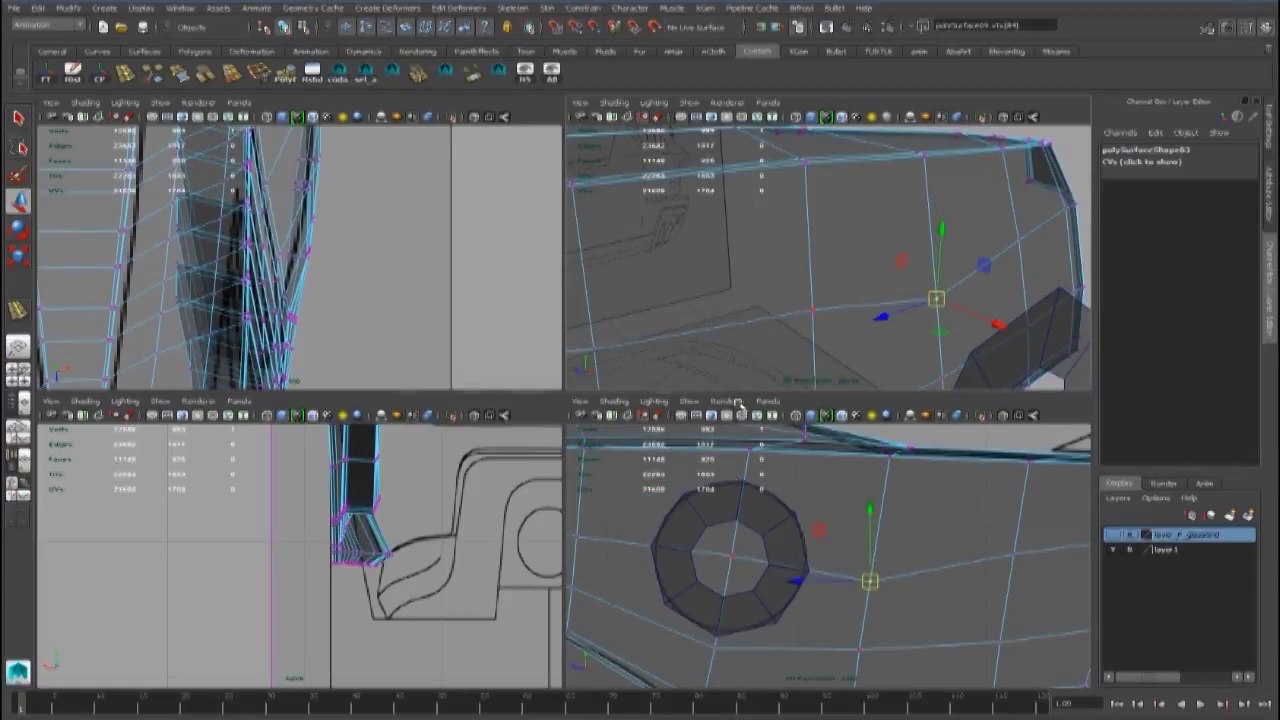
{"action": "left_click_drag", "start_coordinate": [812, 310], "coordinate": [812, 316]}
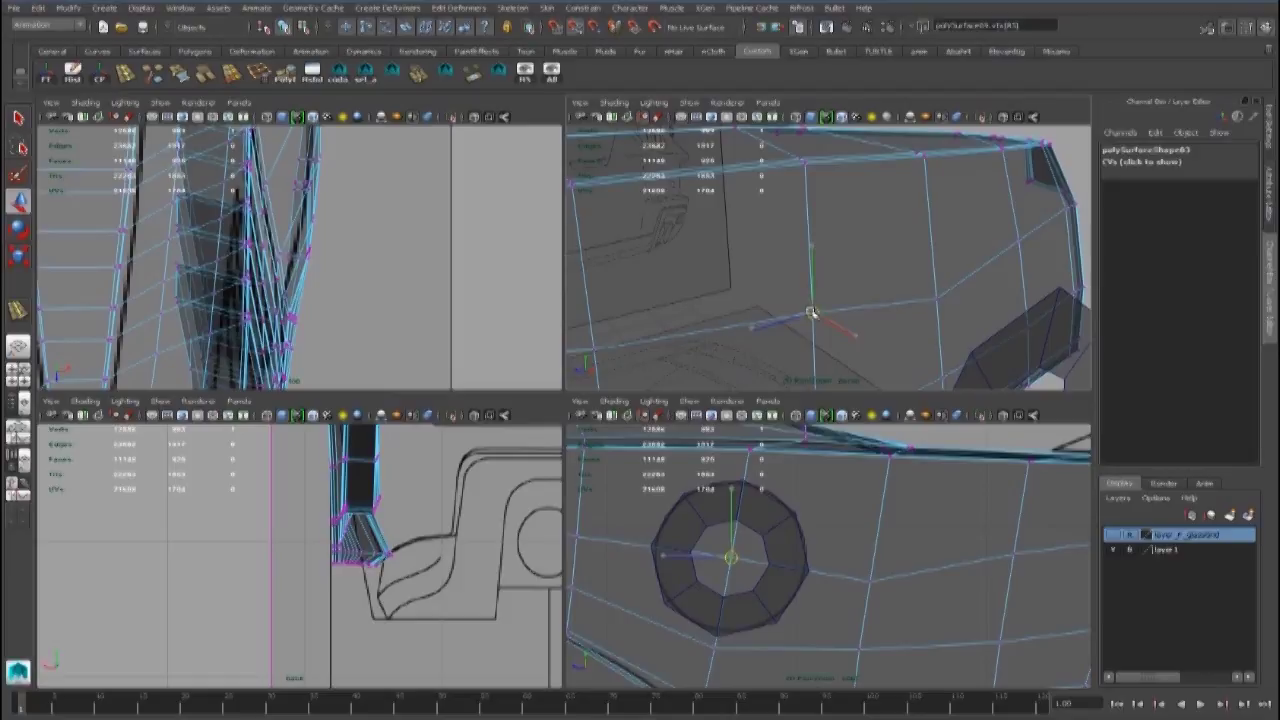
{"action": "middle_click_drag", "start_coordinate": [812, 313], "coordinate": [917, 315], "text": "alt"}
{"action": "left_click_drag", "start_coordinate": [709, 286], "coordinate": [753, 374]}
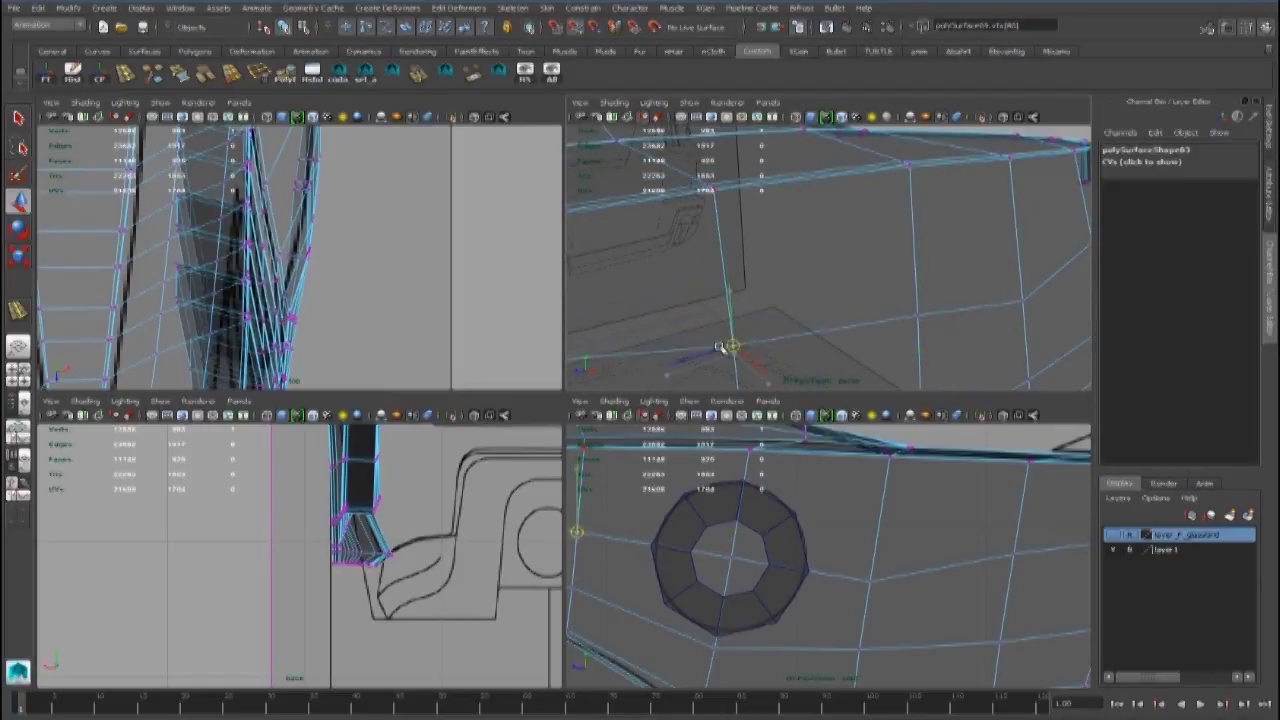
Select the ring again and move it inward until it sits against the quarter panel surface
{"action": "left_click_drag", "start_coordinate": [746, 289], "coordinate": [880, 304], "text": "alt"}
{"action": "key", "text": "space"}
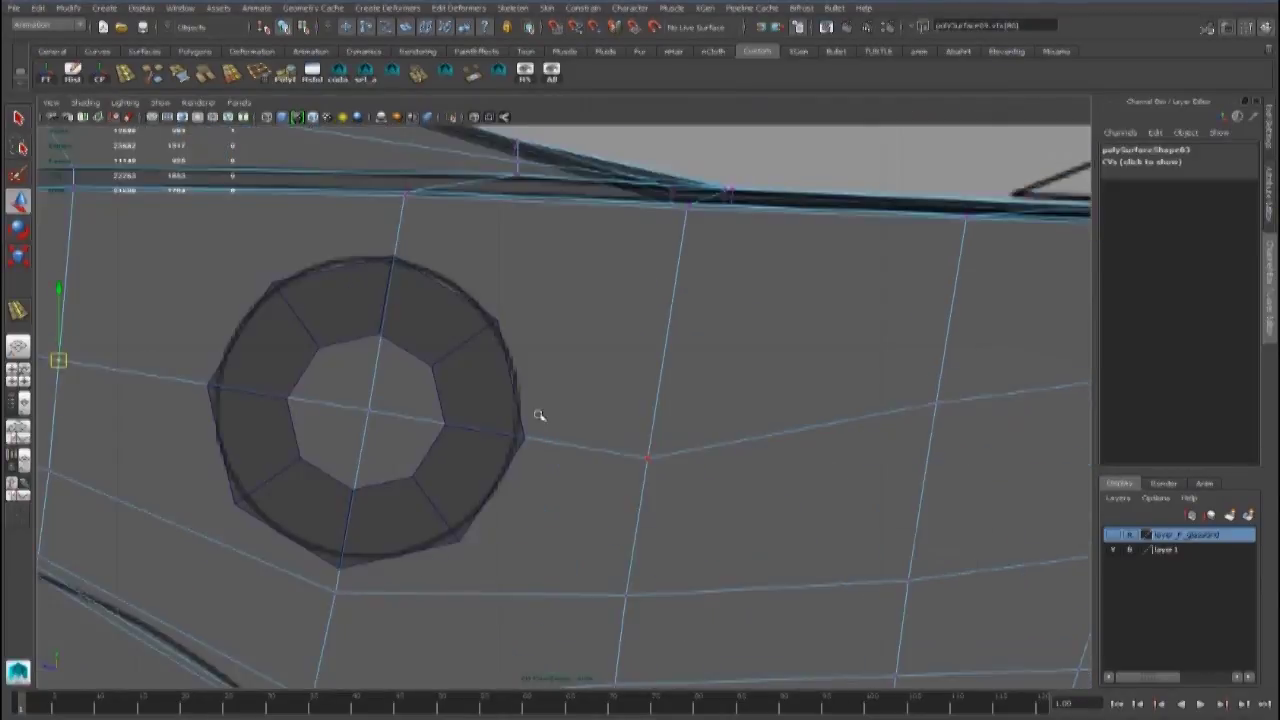
{"action": "middle_click_drag", "start_coordinate": [537, 414], "coordinate": [803, 444], "text": "alt"}
{"action": "left_click_drag", "start_coordinate": [690, 385], "coordinate": [592, 496]}
{"action": "right_click_drag", "start_coordinate": [848, 304], "coordinate": [740, 308], "text": "alt"}
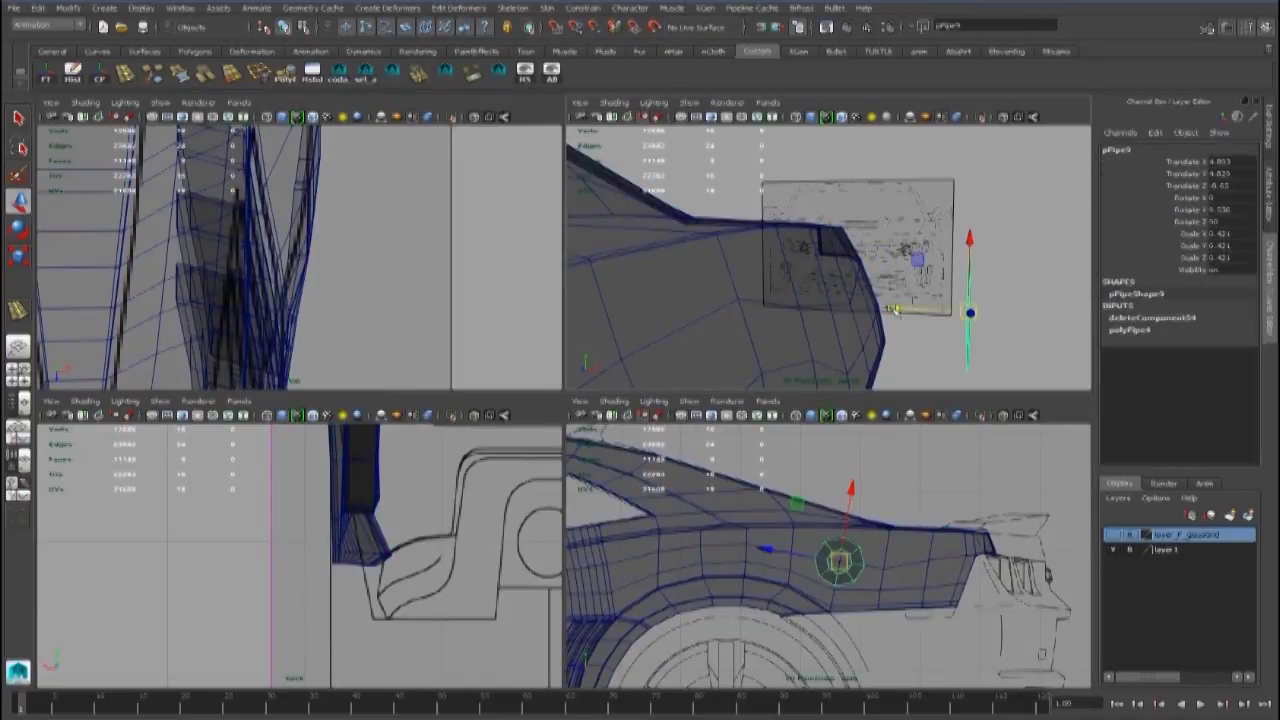
{"action": "key", "text": "f"}
{"action": "right_click_drag", "start_coordinate": [384, 252], "coordinate": [298, 260], "text": "alt"}
{"action": "middle_click_drag", "start_coordinate": [298, 260], "coordinate": [334, 261], "text": "alt"}
{"action": "mouse_move", "coordinate": [269, 263]}
{"action": "left_mouse_down"}
{"action": "mouse_move", "coordinate": [281, 264]}
{"action": "mouse_move", "coordinate": [266, 262]}
{"action": "left_mouse_up"}
Tilt the ring to a Z rotation of about 105.8 degrees to match the panel's slope in the front view
{"action": "mouse_move", "coordinate": [388, 509]}
{"action": "middle_mouse_down", "text": "alt"}
{"action": "mouse_move", "coordinate": [386, 551]}
{"action": "mouse_move", "coordinate": [409, 517]}
{"action": "mouse_move", "coordinate": [383, 496]}
{"action": "middle_mouse_up", "text": "alt"}
{"action": "key", "text": "f"}
{"action": "key", "text": "e"}
{"action": "left_click_drag", "start_coordinate": [376, 483], "coordinate": [393, 503]}
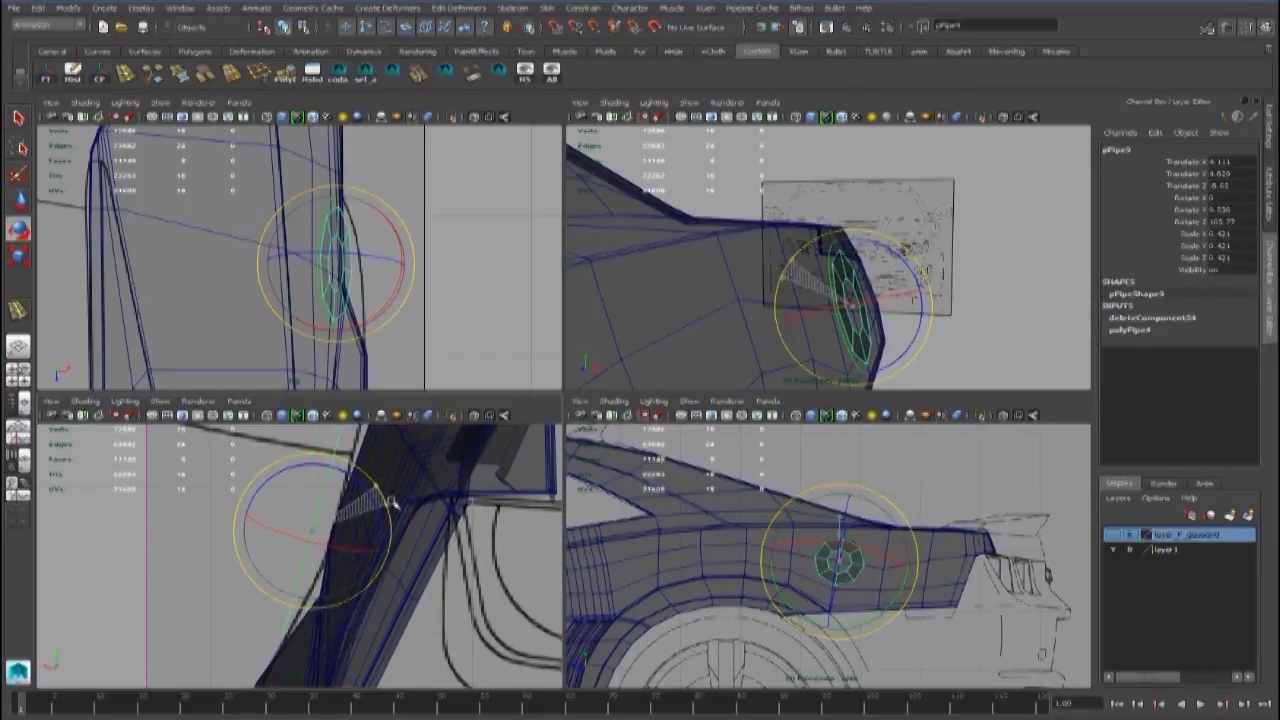
{"action": "key", "text": "w"}
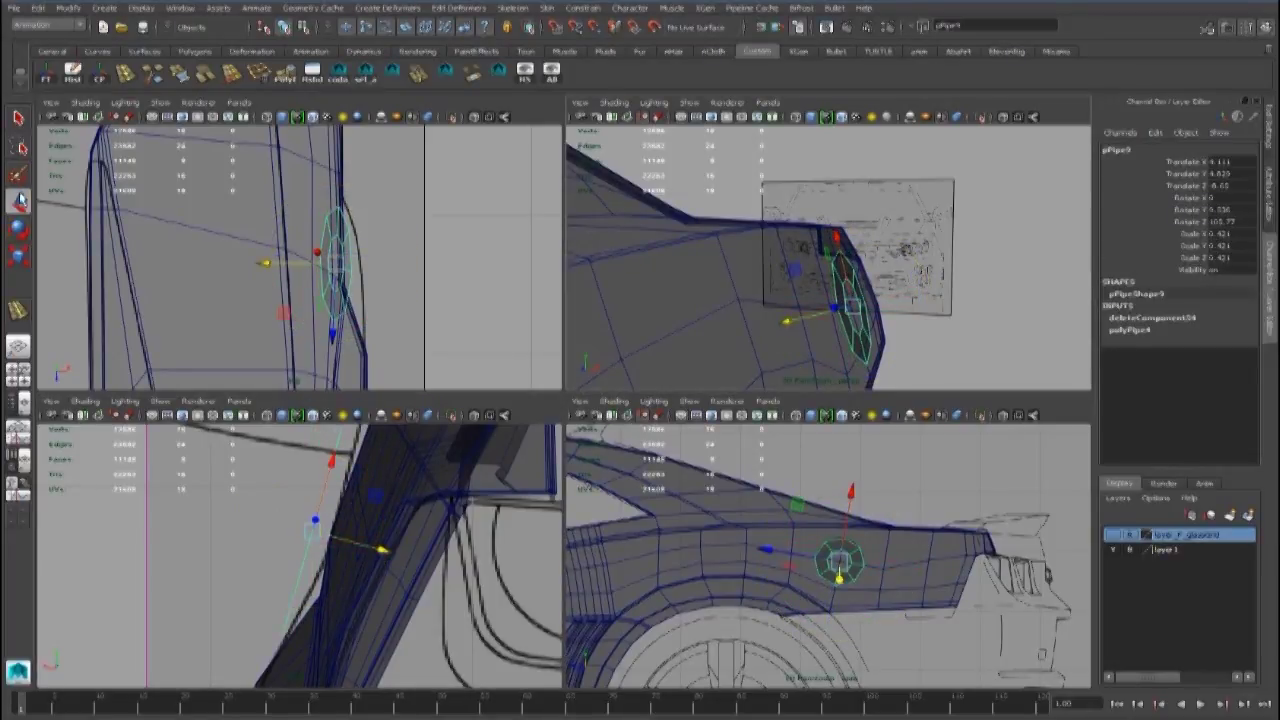
Shift the ring along its own object axes so it fits the blueprint's fuel cap circle again
{"action": "double_click", "coordinate": [19, 200]}
{"action": "left_click_drag", "start_coordinate": [672, 318], "coordinate": [661, 320]}
{"action": "key", "text": "space"}
{"action": "key", "text": "f"}
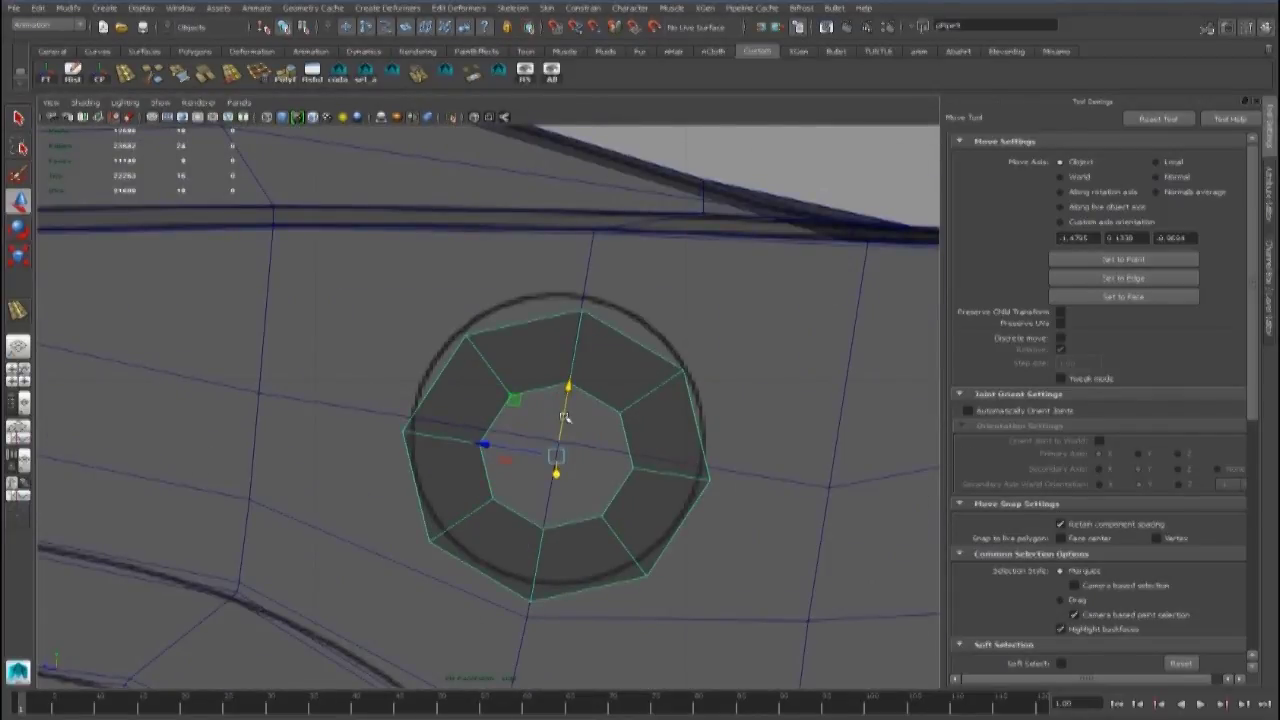
{"action": "left_click_drag", "start_coordinate": [566, 388], "coordinate": [568, 373]}
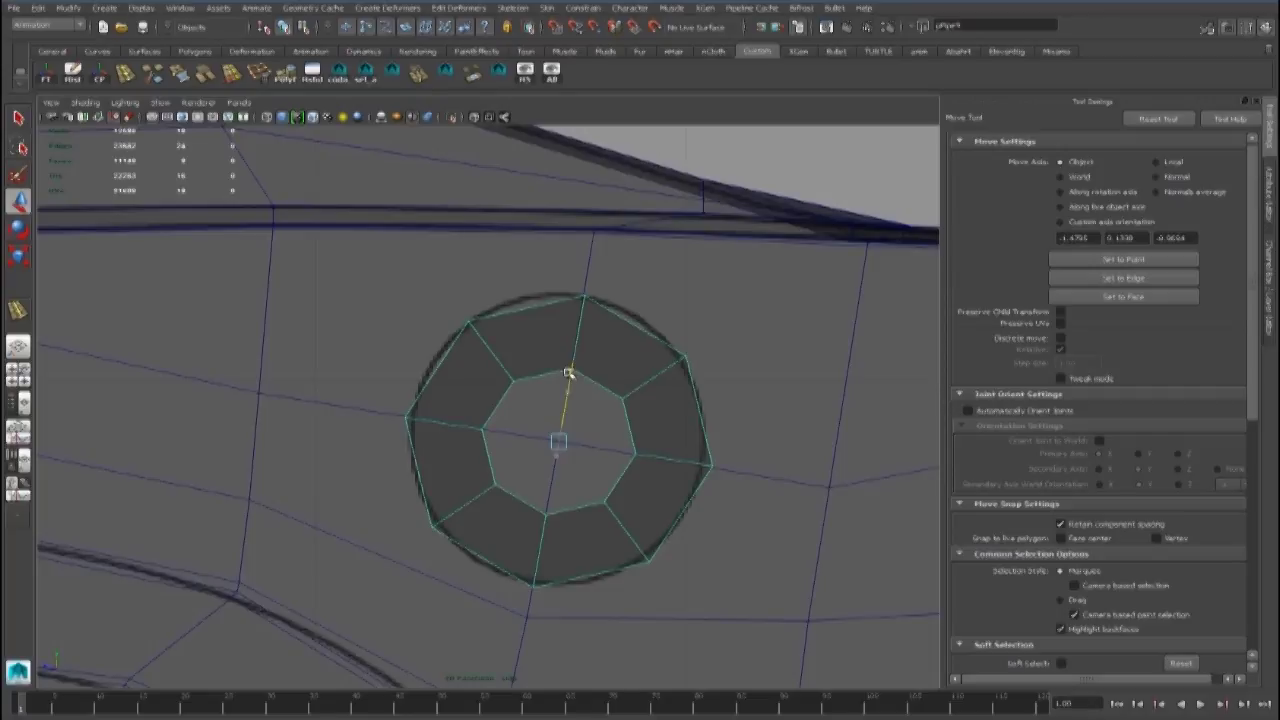
Set the transparency of the lambert1 material to black to make the car body opaque
{"action": "key", "text": "space"}
{"action": "key", "text": "space"}
{"action": "left_click_drag", "start_coordinate": [600, 300], "coordinate": [545, 262], "text": "alt"}
{"action": "right_click_drag", "start_coordinate": [545, 262], "coordinate": [507, 247], "text": "alt"}
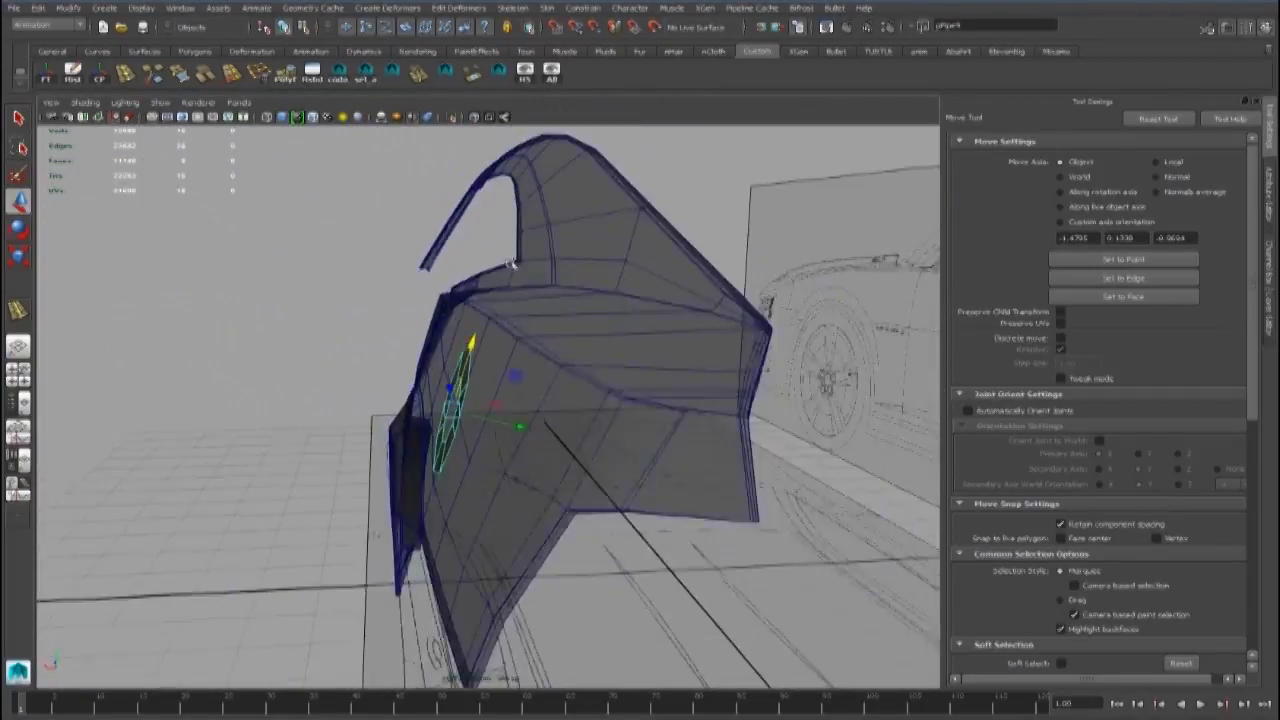
{"action": "left_click_drag", "start_coordinate": [507, 248], "coordinate": [360, 322], "text": "alt"}
{"action": "left_click", "coordinate": [1272, 194]}
{"action": "left_click", "coordinate": [1251, 146]}
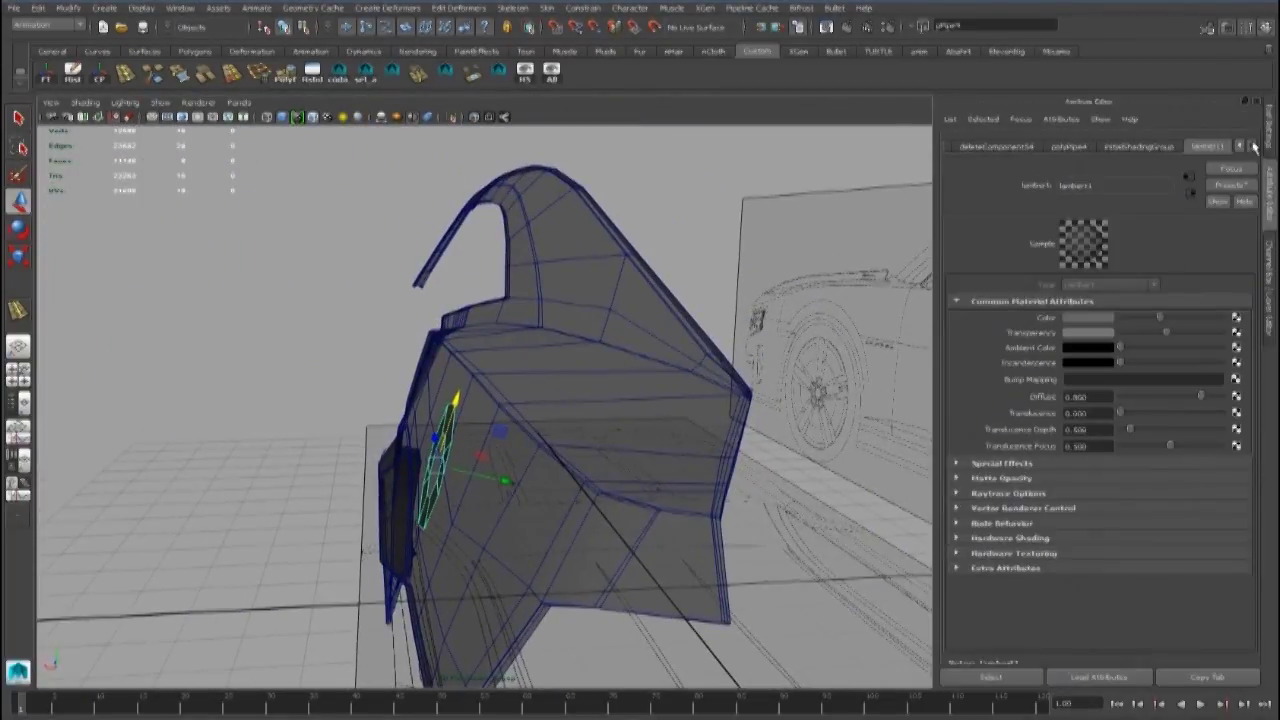
{"action": "left_click_drag", "start_coordinate": [1166, 334], "coordinate": [1000, 351]}
Fine-tune the ring's position and rotation so it lies evenly just in front of the opaque panel surface
{"action": "right_click_drag", "start_coordinate": [440, 450], "coordinate": [530, 500], "text": "alt"}
{"action": "middle_click_drag", "start_coordinate": [530, 500], "coordinate": [530, 455], "text": "alt"}
{"action": "mouse_move", "coordinate": [478, 480]}
{"action": "left_mouse_down", "text": "alt"}
{"action": "mouse_move", "coordinate": [507, 480]}
{"action": "mouse_move", "coordinate": [492, 477]}
{"action": "left_mouse_up", "text": "alt"}
{"action": "key", "text": "w"}
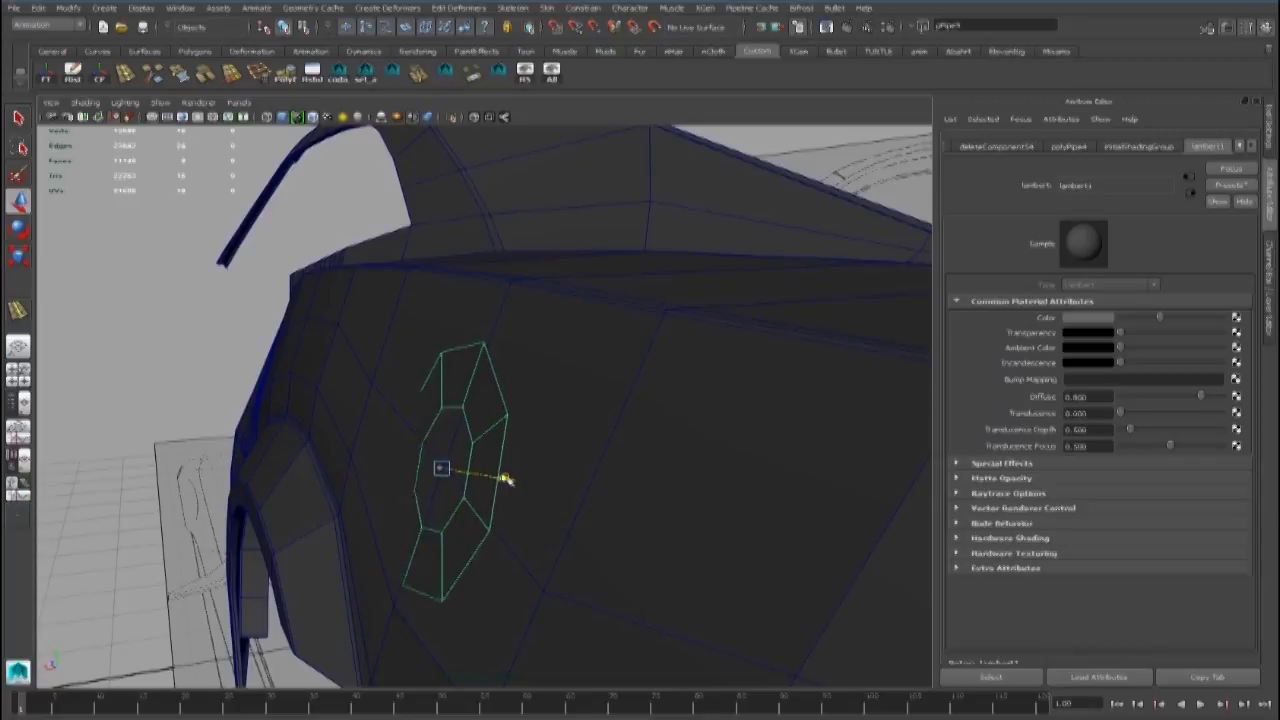
{"action": "left_click_drag", "start_coordinate": [452, 496], "coordinate": [410, 483], "text": "alt"}
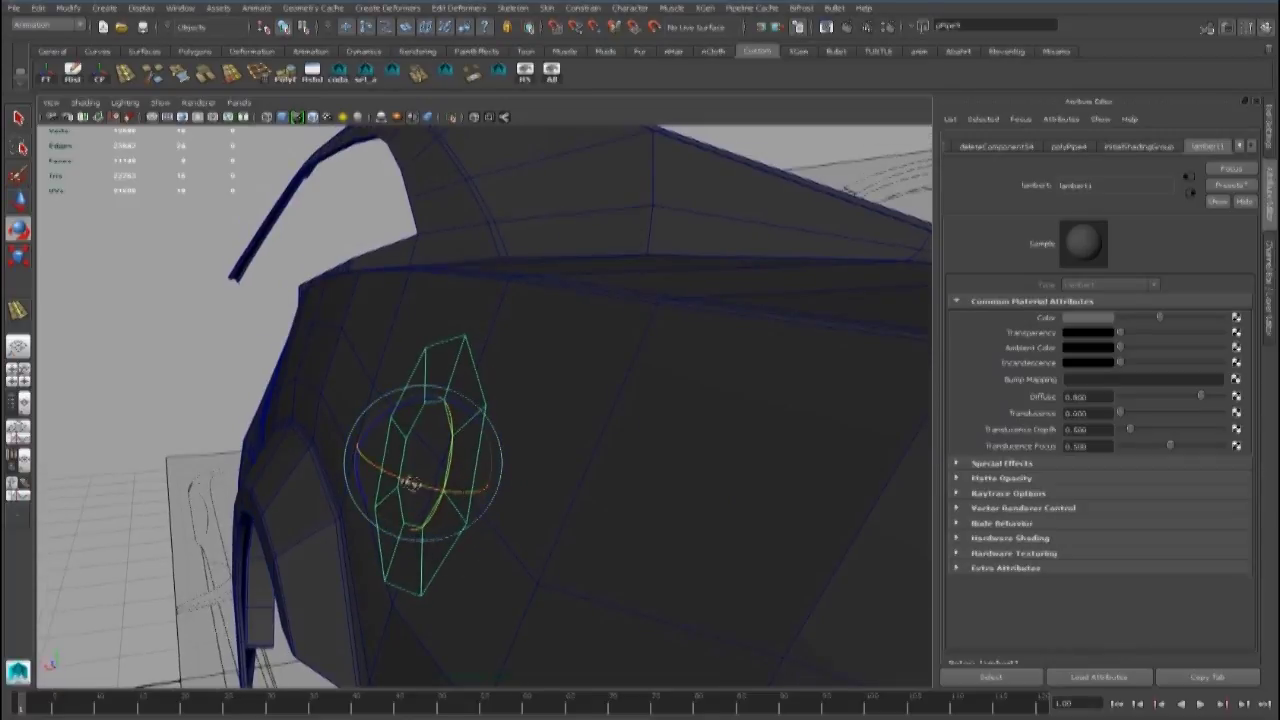
{"action": "left_click_drag", "start_coordinate": [502, 475], "coordinate": [659, 499], "text": "alt"}
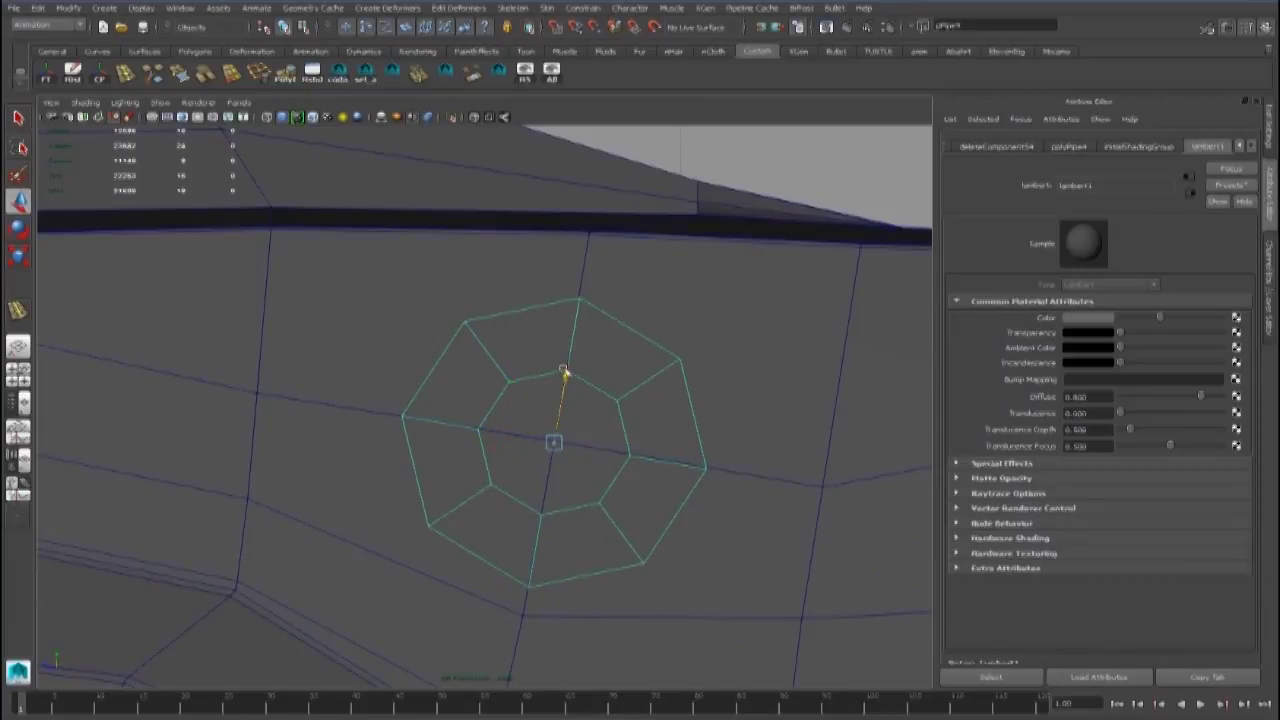
Make the quarter panel a live surface and show the Modeling Toolkit
{"action": "key", "text": "space"}
{"action": "key", "text": "space"}
{"action": "scroll", "coordinate": [629, 437], "scroll_direction": "down", "scroll_amount": 4}
{"action": "mouse_move", "coordinate": [629, 437]}
{"action": "left_mouse_down", "text": "alt"}
{"action": "mouse_move", "coordinate": [629, 457]}
{"action": "mouse_move", "coordinate": [613, 435]}
{"action": "left_mouse_up", "text": "alt"}
{"action": "left_click_drag", "start_coordinate": [562, 388], "coordinate": [616, 374], "text": "alt"}
{"action": "left_click", "coordinate": [587, 371]}
{"action": "left_click", "coordinate": [654, 26]}
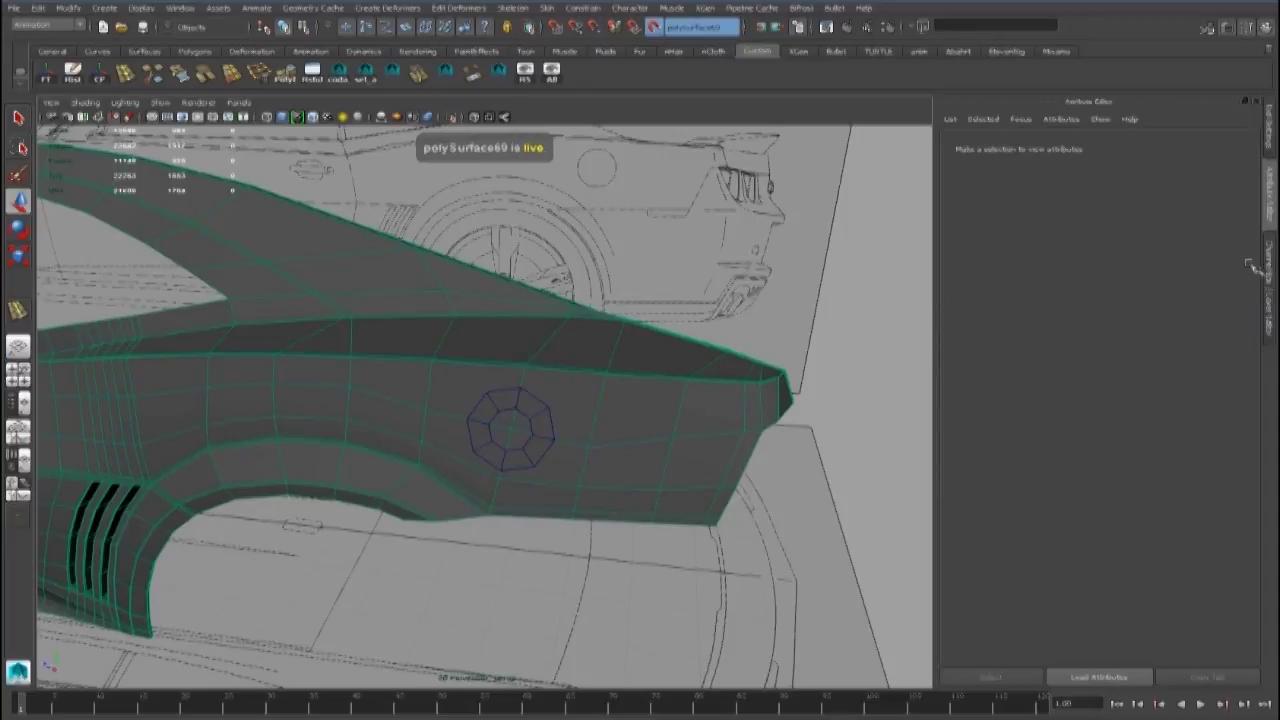
{"action": "left_click", "coordinate": [1207, 30]}
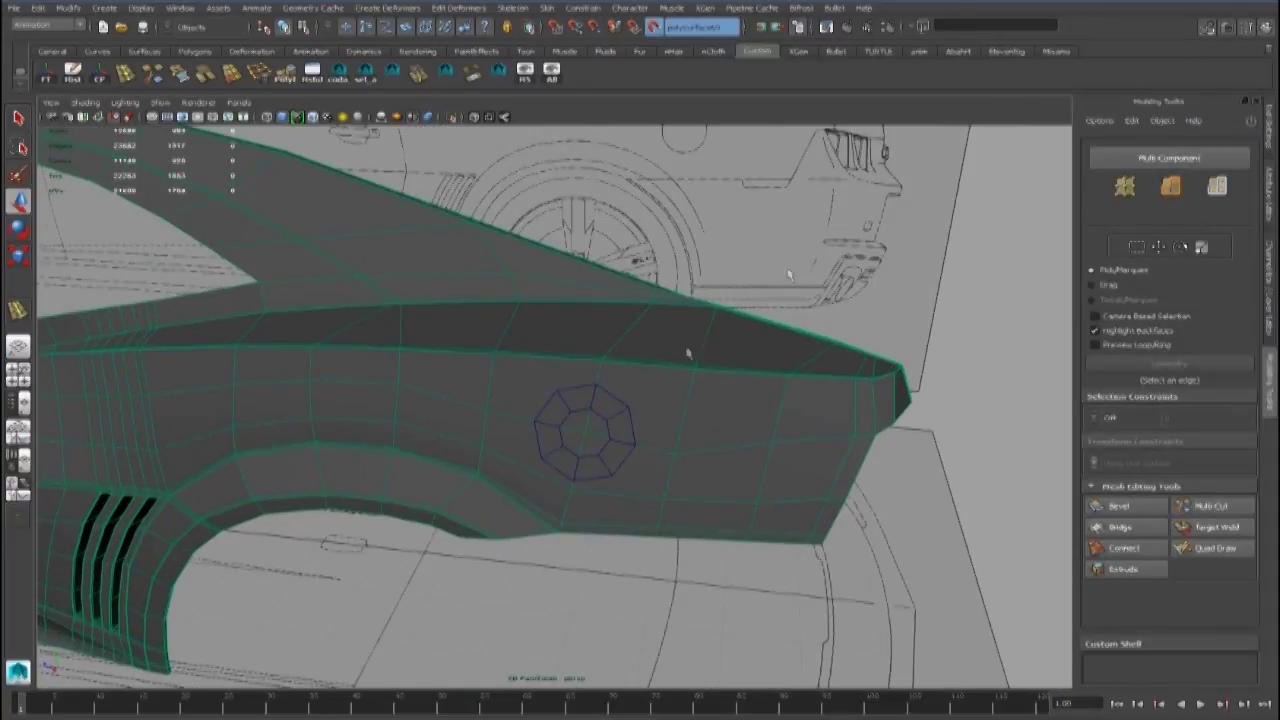
Shrinkwrap the ring onto the live quarter panel and turn the live surface off
{"action": "scroll", "coordinate": [638, 372], "scroll_direction": "up", "scroll_amount": 1}
{"action": "left_click_drag", "start_coordinate": [629, 389], "coordinate": [525, 368], "text": "alt"}
{"action": "scroll", "coordinate": [529, 383], "scroll_direction": "up", "scroll_amount": 2}
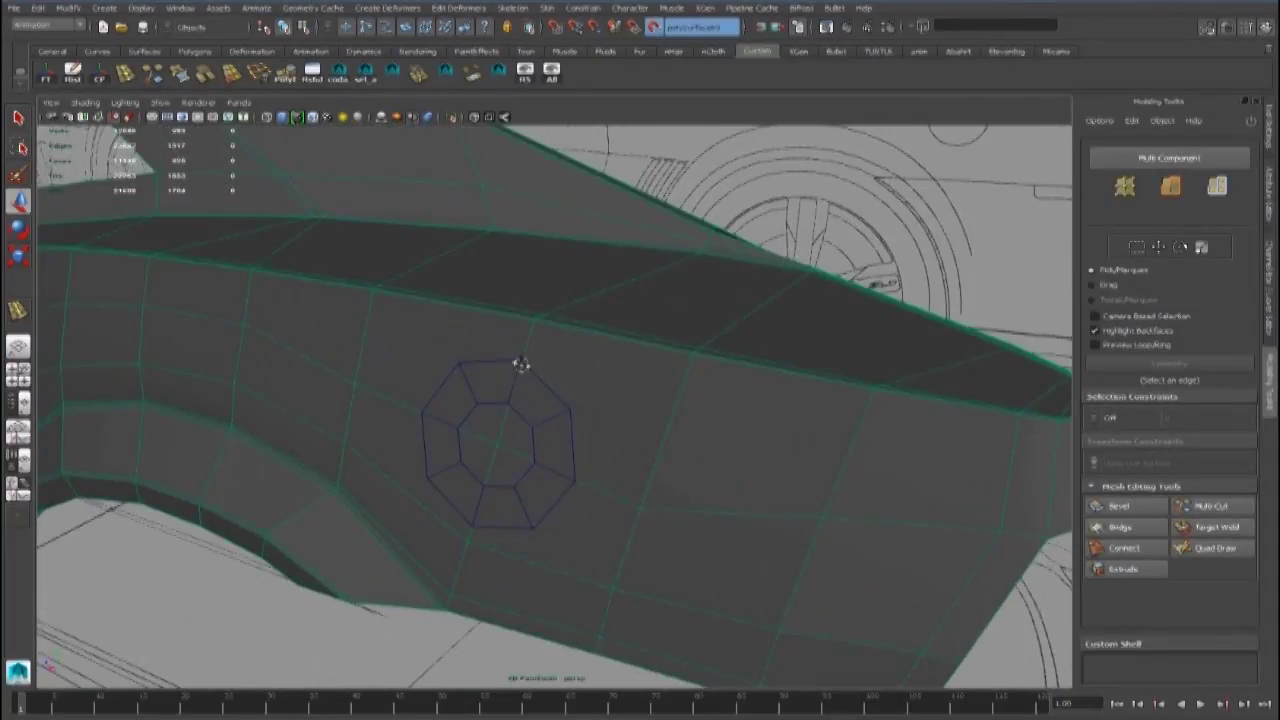
{"action": "left_click", "coordinate": [518, 363]}
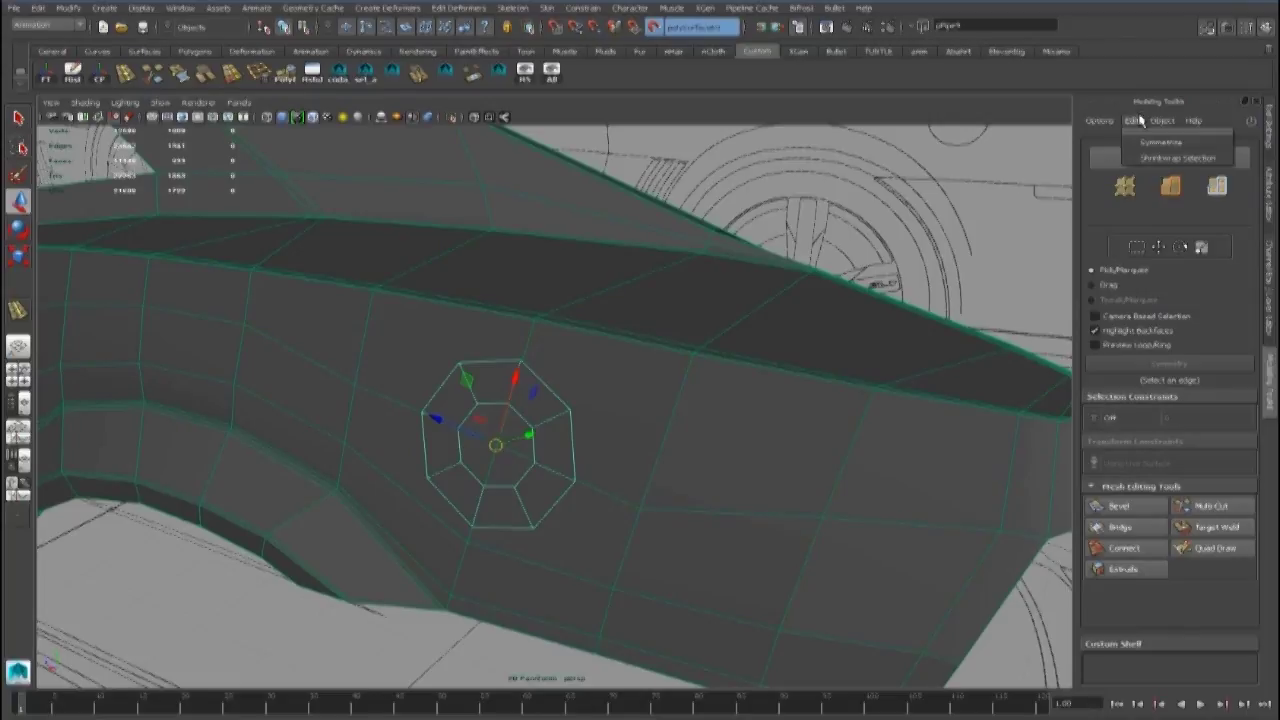
{"action": "left_click_drag", "start_coordinate": [508, 397], "coordinate": [629, 339], "text": "alt"}
{"action": "right_click_drag", "start_coordinate": [629, 339], "coordinate": [627, 393]}
{"action": "right_click", "coordinate": [684, 336]}
{"action": "left_click", "coordinate": [690, 351]}
{"action": "left_click", "coordinate": [655, 28]}
Delete the four quarter panel faces surrounding the fuel cap ring
{"action": "right_click_drag", "start_coordinate": [694, 314], "coordinate": [686, 343]}
{"action": "left_click", "coordinate": [648, 358]}
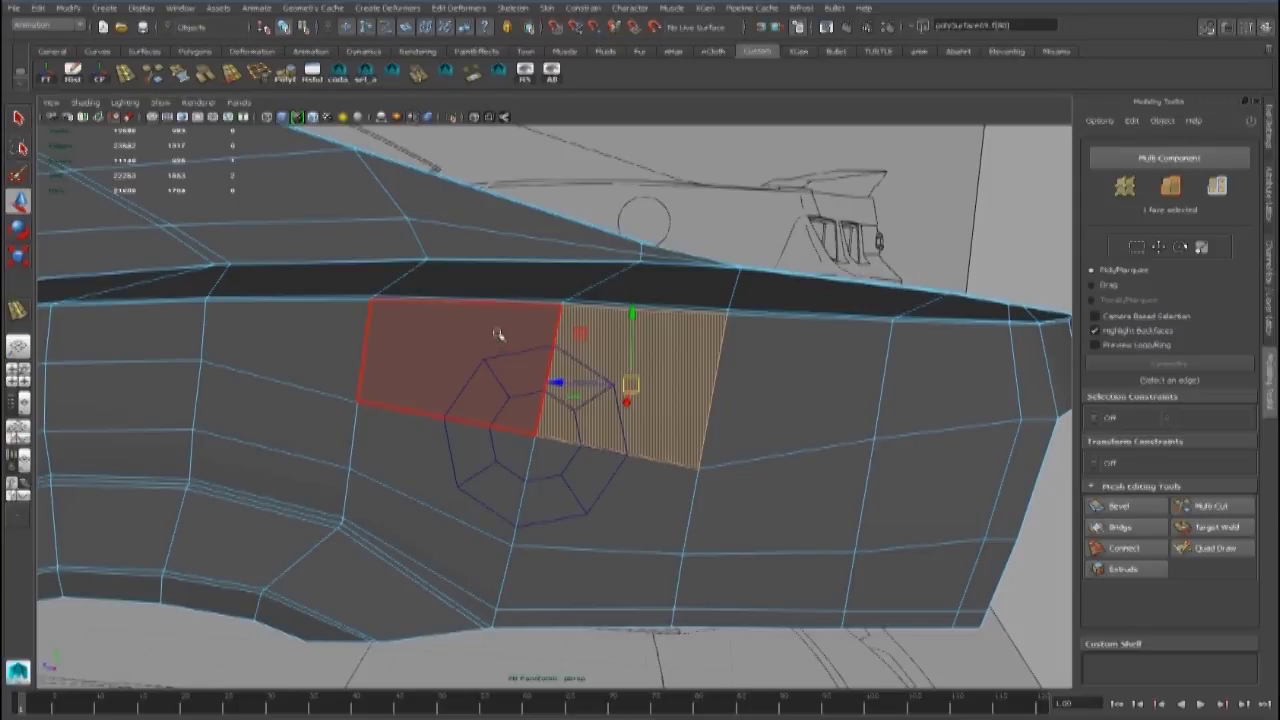
{"action": "left_click", "coordinate": [498, 334], "text": "shift"}
{"action": "left_click", "coordinate": [440, 468], "text": "shift"}
{"action": "left_click", "coordinate": [632, 500], "text": "shift"}
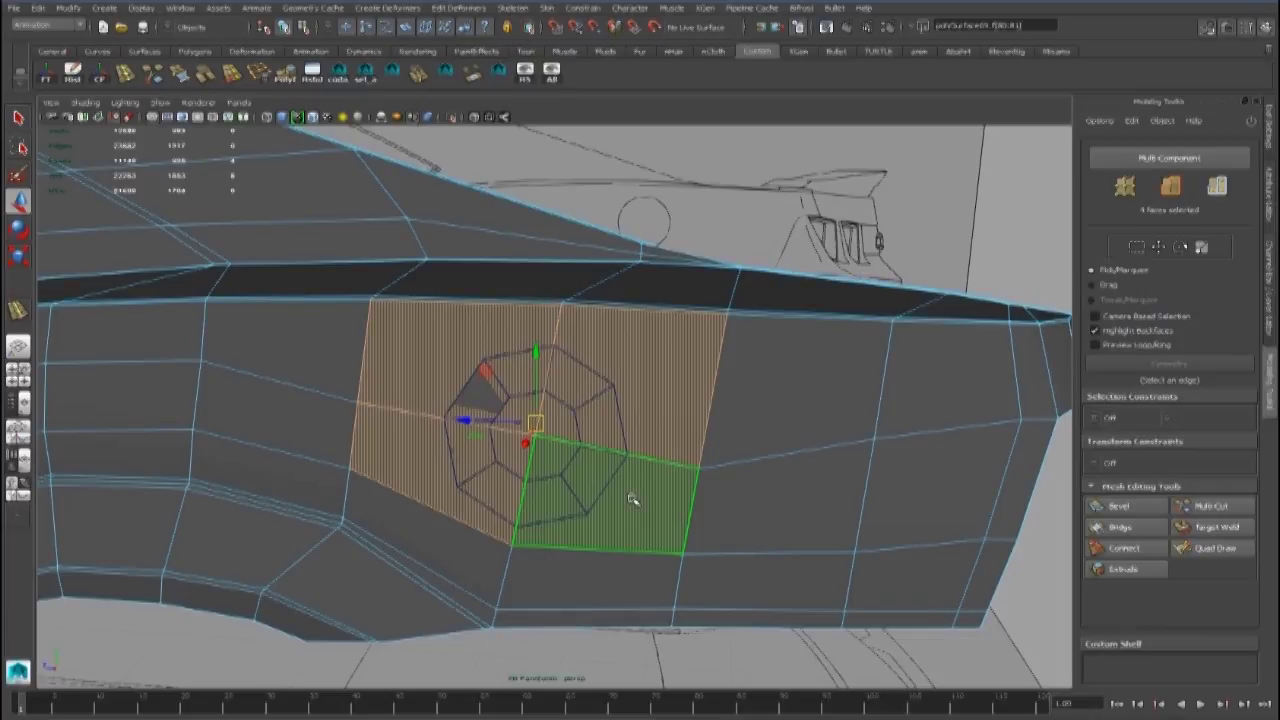
{"action": "key", "text": "Delete"}
Combine the quarter panel and the fuel cap ring into one mesh
{"action": "scroll", "coordinate": [520, 440], "scroll_direction": "up", "scroll_amount": 5}
{"action": "left_click_drag", "start_coordinate": [533, 450], "coordinate": [280, 145], "text": "alt"}
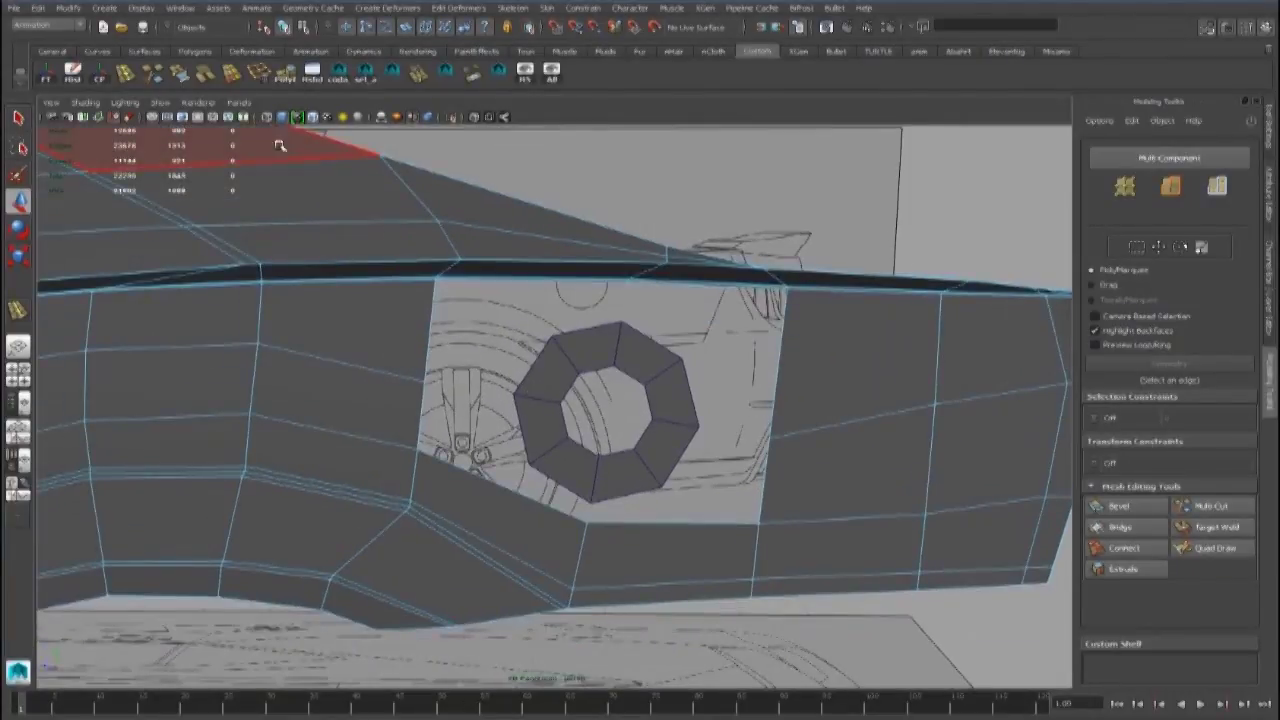
{"action": "left_click", "coordinate": [122, 75]}
{"action": "key", "text": "w"}
{"action": "left_click_drag", "start_coordinate": [528, 500], "coordinate": [623, 408], "text": "alt"}
{"action": "right_click_drag", "start_coordinate": [449, 363], "coordinate": [515, 346]}
{"action": "left_click", "coordinate": [592, 415], "text": "shift"}
{"action": "key", "text": "F3"}
{"action": "left_click", "coordinate": [283, 10]}
{"action": "left_click", "coordinate": [298, 32]}
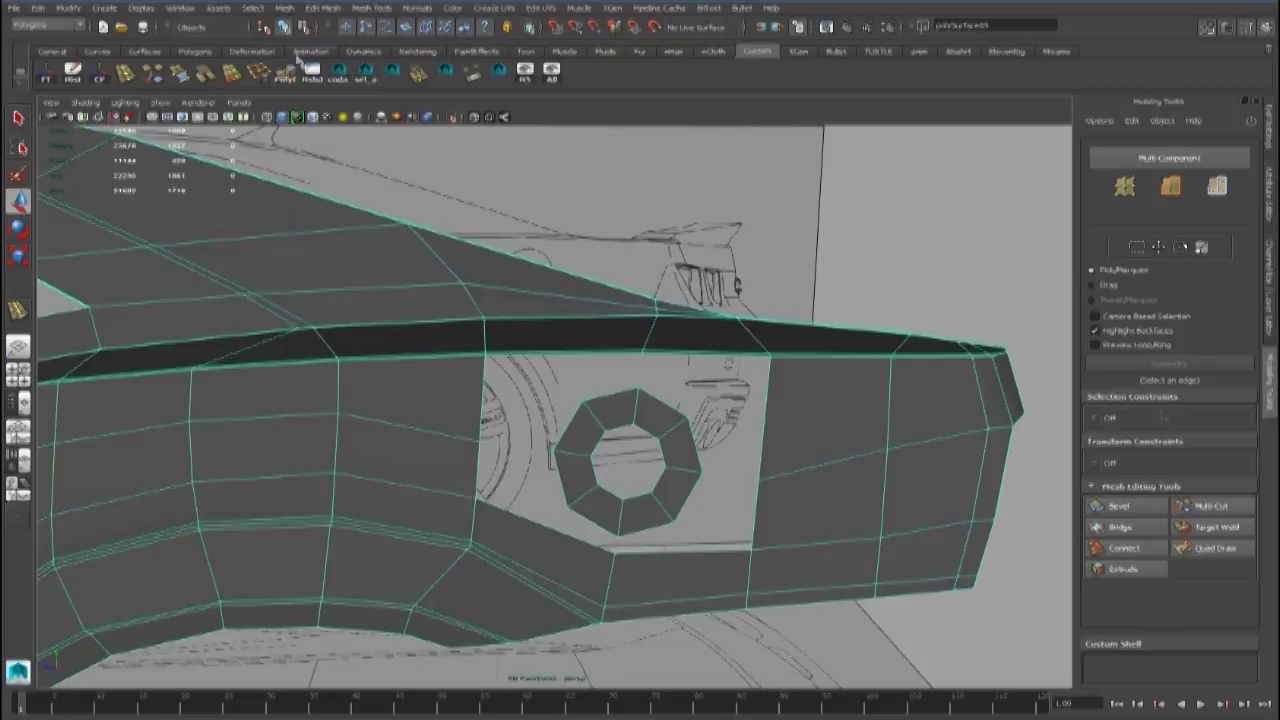
Bridge the ring's upper front edge to the upper front border edge of the opening, using a linear path with 0 divisions
{"action": "scroll", "coordinate": [540, 415], "scroll_direction": "up", "scroll_amount": 3}
{"action": "right_click_drag", "start_coordinate": [586, 410], "coordinate": [585, 383]}
{"action": "left_click", "coordinate": [577, 426]}
{"action": "left_click", "coordinate": [448, 374], "text": "shift"}
{"action": "left_click", "coordinate": [327, 9]}
{"action": "left_click", "coordinate": [456, 178]}
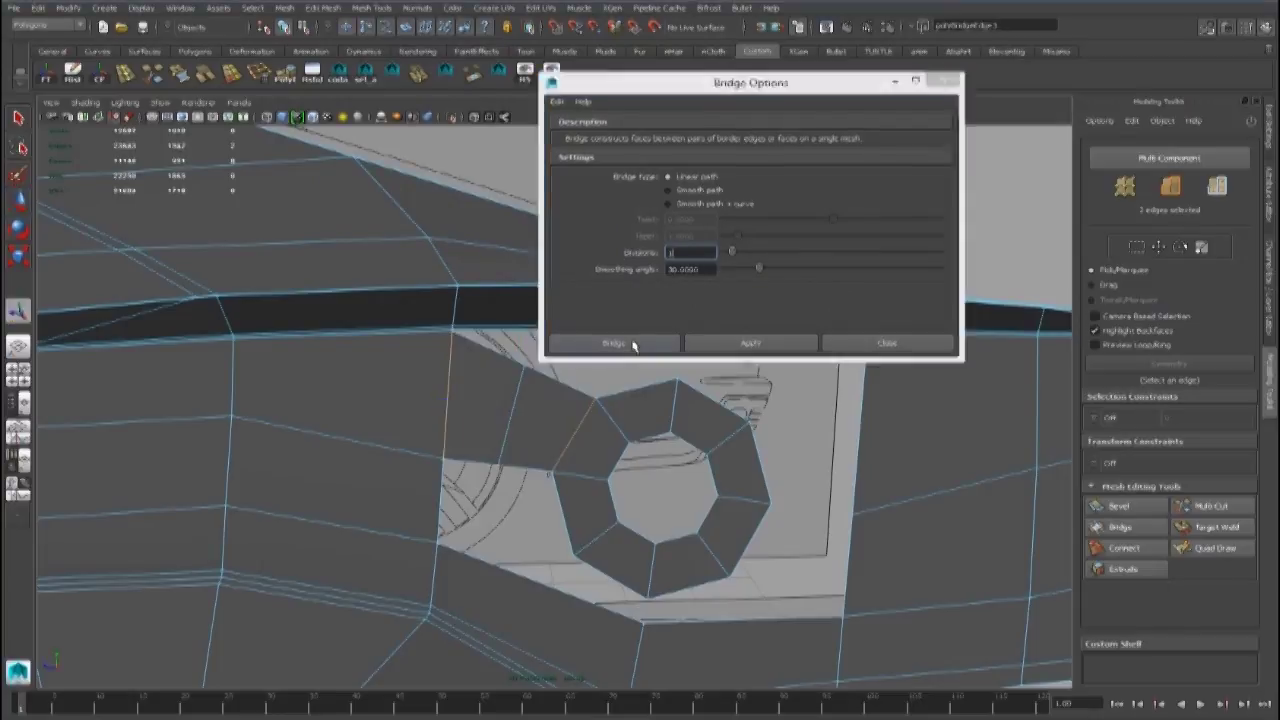
{"action": "left_click", "coordinate": [618, 342]}
{"action": "left_click", "coordinate": [284, 7]}
{"action": "mouse_move", "coordinate": [370, 7]}
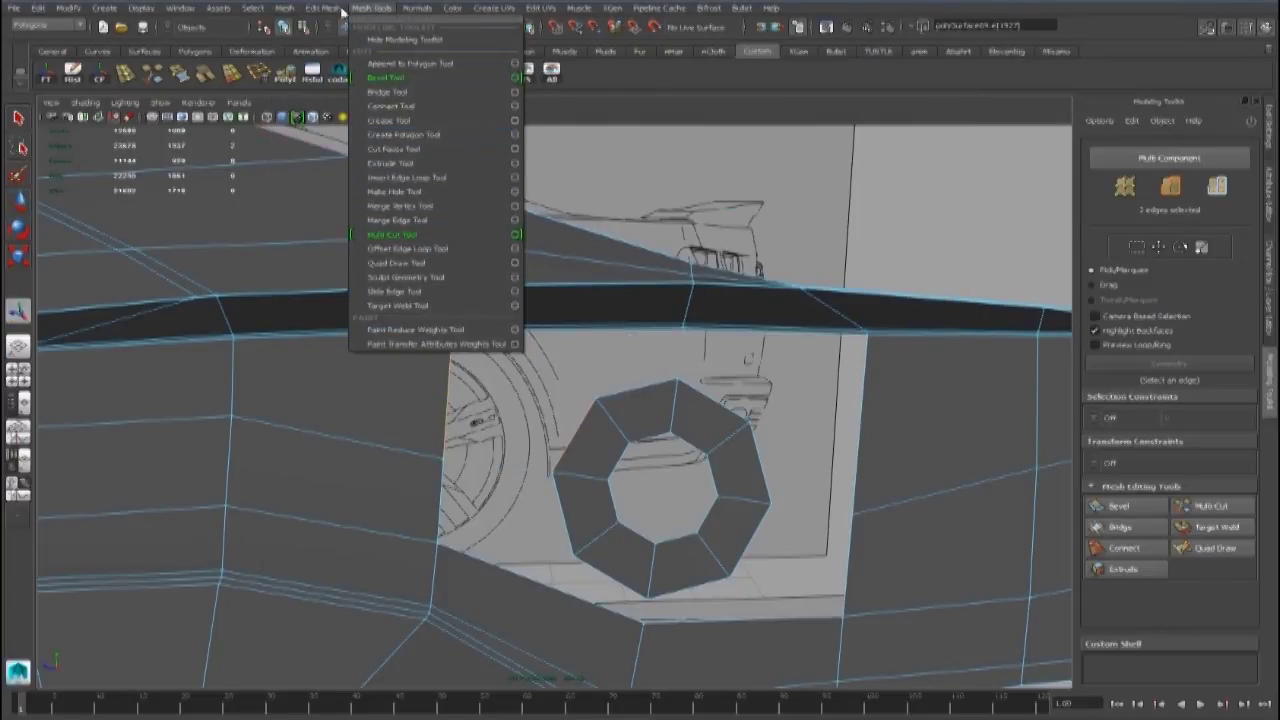
{"action": "left_click", "coordinate": [455, 177]}
{"action": "left_click", "coordinate": [719, 343]}
Bridge the ring's two top edges to the two border edges along the top of the panel opening
{"action": "left_click_drag", "start_coordinate": [768, 83], "coordinate": [331, 21]}
{"action": "right_click_drag", "start_coordinate": [589, 331], "coordinate": [589, 298]}
{"action": "left_click", "coordinate": [637, 385]}
{"action": "left_click", "coordinate": [585, 329], "text": "shift"}
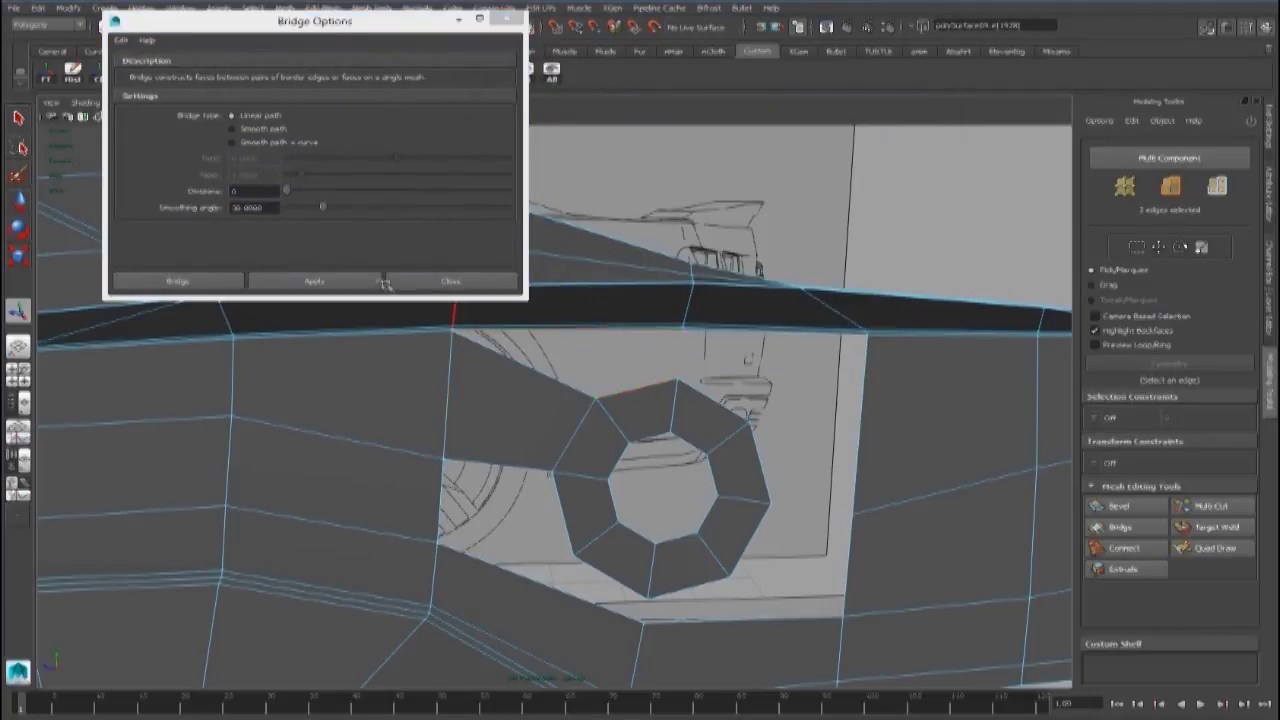
{"action": "left_click", "coordinate": [346, 282]}
{"action": "left_click", "coordinate": [714, 400]}
{"action": "left_click", "coordinate": [749, 335], "text": "shift"}
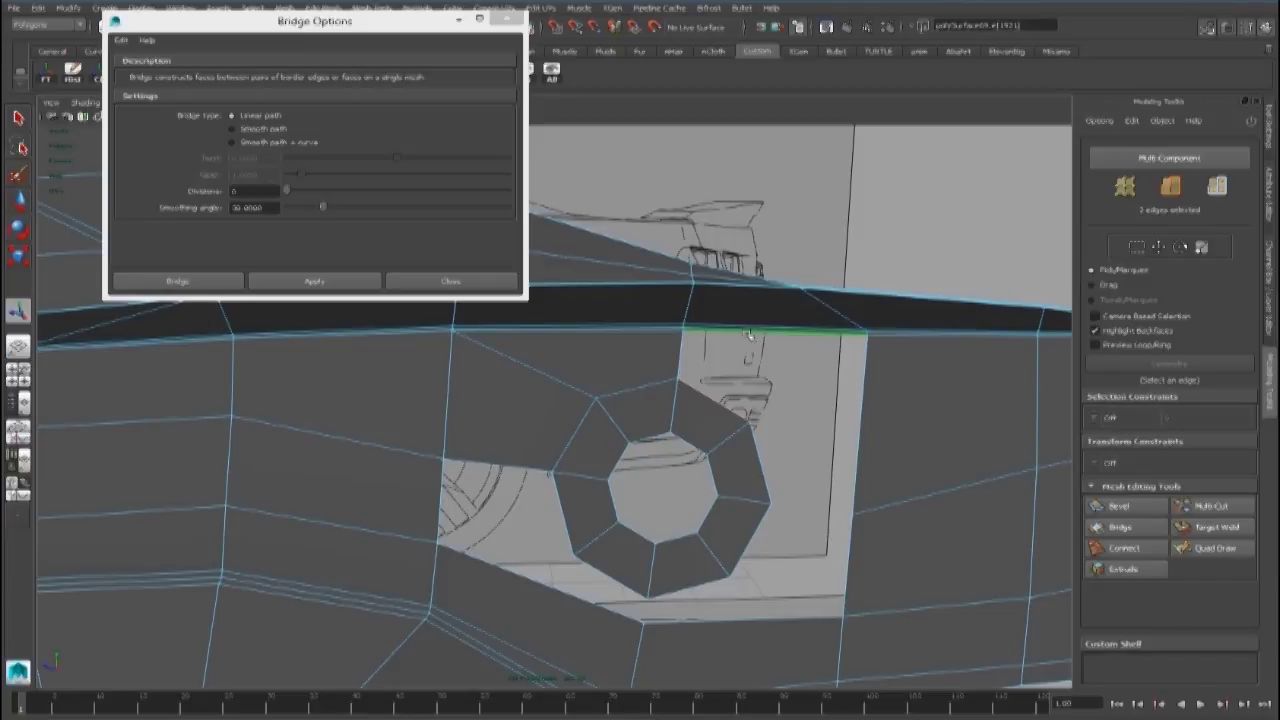
{"action": "left_click", "coordinate": [316, 282]}
Bridge the ring's two rear edges to the two border edges on the rear side of the opening
{"action": "left_click", "coordinate": [762, 464]}
{"action": "left_click", "coordinate": [859, 425], "text": "shift"}
{"action": "left_click", "coordinate": [314, 282]}
{"action": "left_click", "coordinate": [752, 540]}
{"action": "left_click", "coordinate": [848, 562], "text": "shift"}
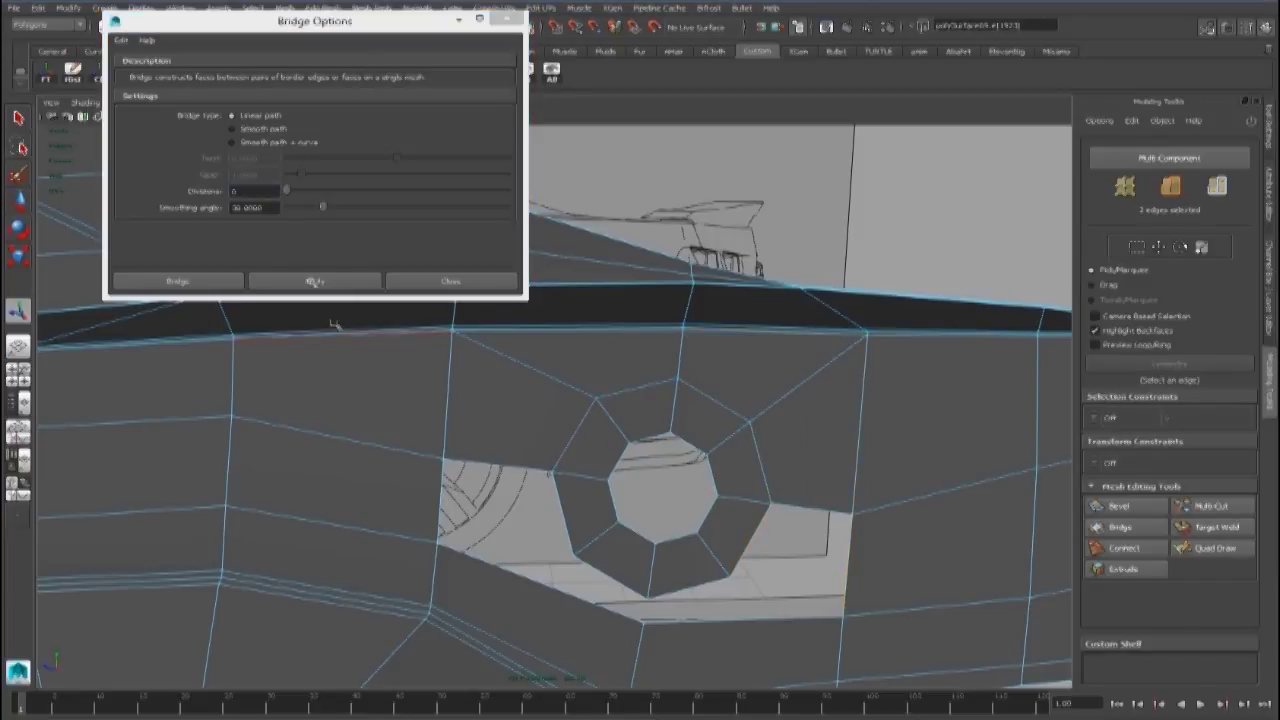
{"action": "left_click", "coordinate": [289, 287]}
Bridge the ring's lower rear edge to the border edge directly below it in the opening
{"action": "left_click", "coordinate": [698, 586]}
{"action": "left_click", "coordinate": [724, 619], "text": "shift"}
{"action": "left_click", "coordinate": [297, 284]}
Bridge the ring's lower front and front edges to the remaining border edges of the opening, closing the gap
{"action": "left_click", "coordinate": [609, 576]}
{"action": "left_click", "coordinate": [582, 598], "text": "shift"}
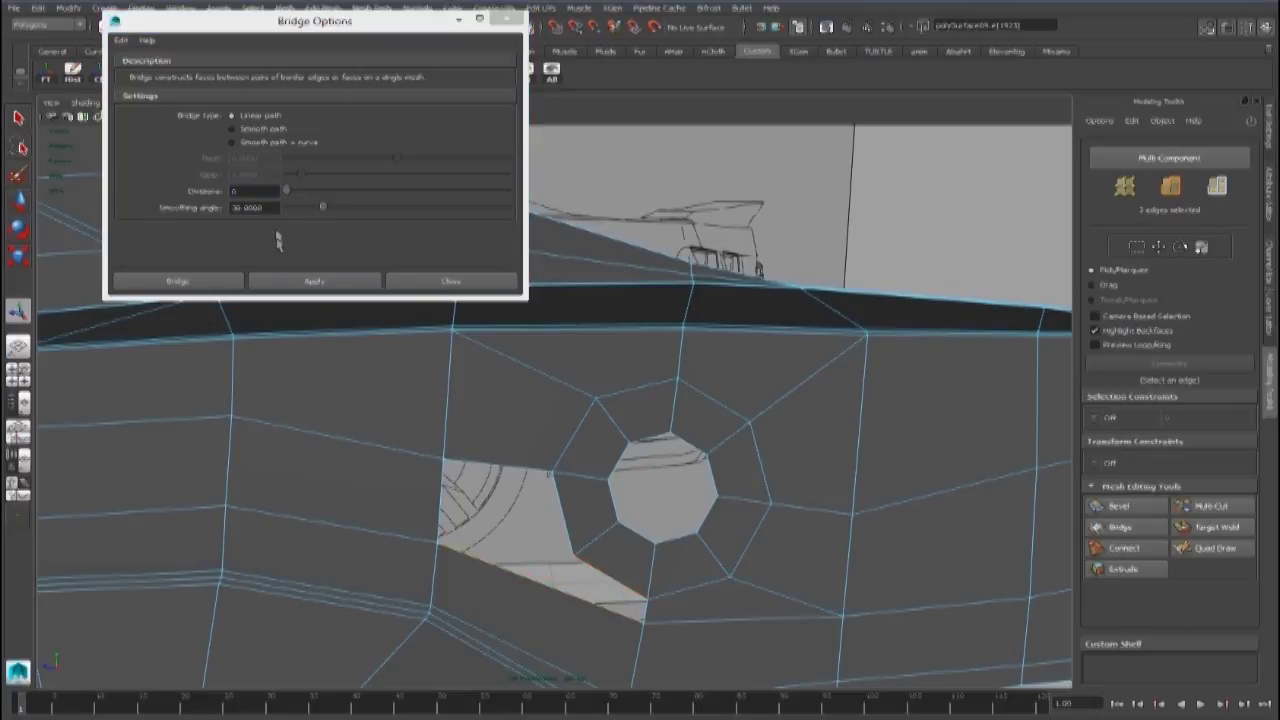
{"action": "left_click", "coordinate": [195, 280]}
{"action": "key", "text": "ctrl+z"}
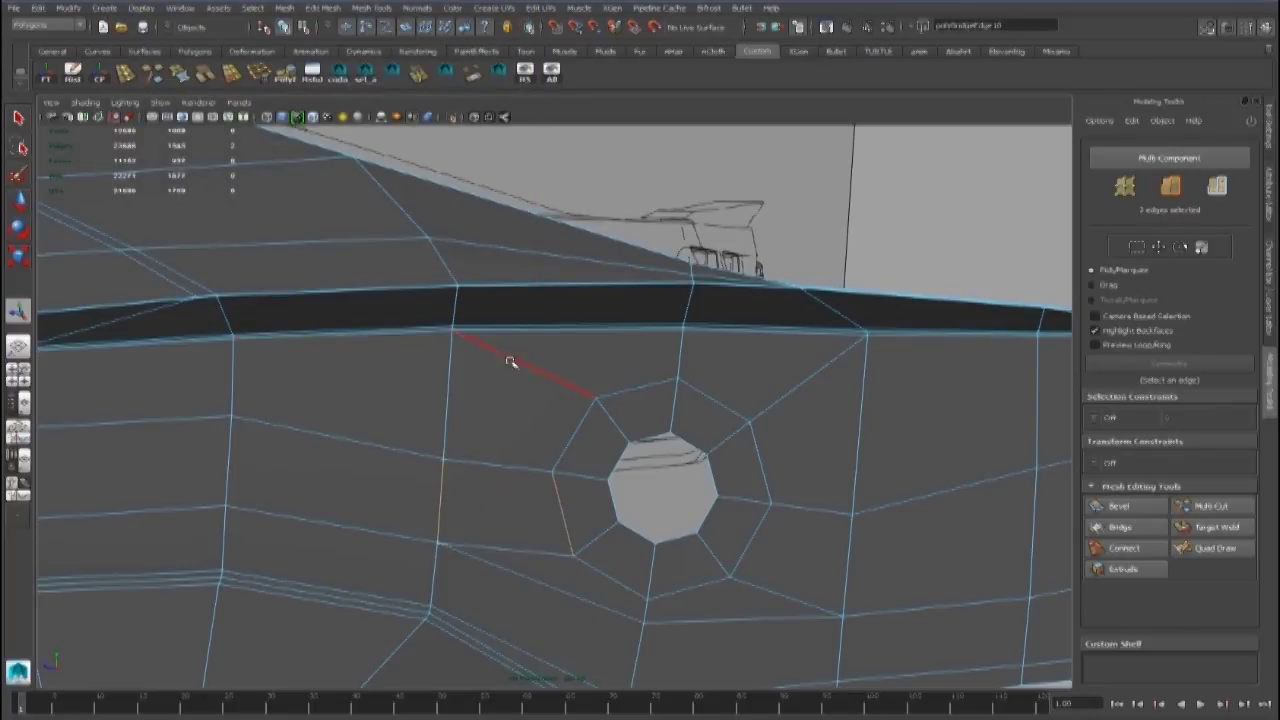
{"action": "left_click_drag", "start_coordinate": [640, 383], "coordinate": [686, 374], "text": "alt"}
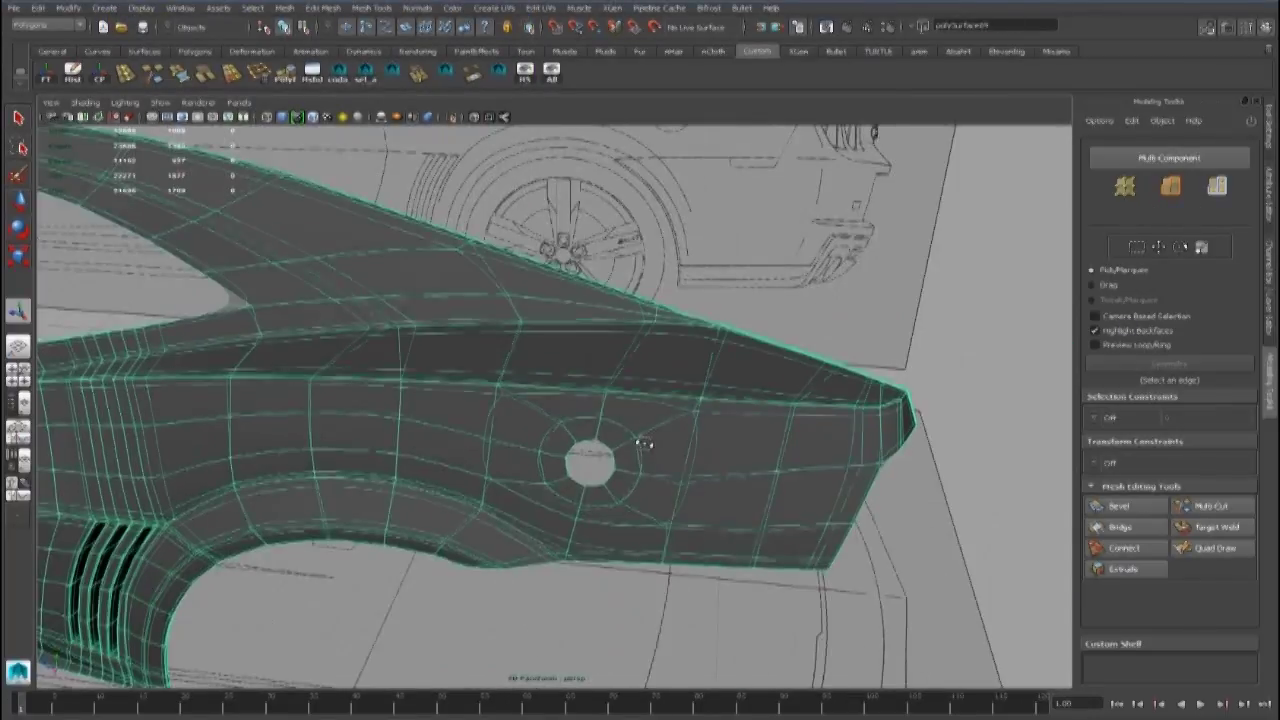
Insert two edge loops tight against the ring's outer edge in the side view, one just inside and one just outside
{"action": "scroll", "coordinate": [646, 443], "scroll_direction": "up", "scroll_amount": 3}
{"action": "key", "text": "space"}
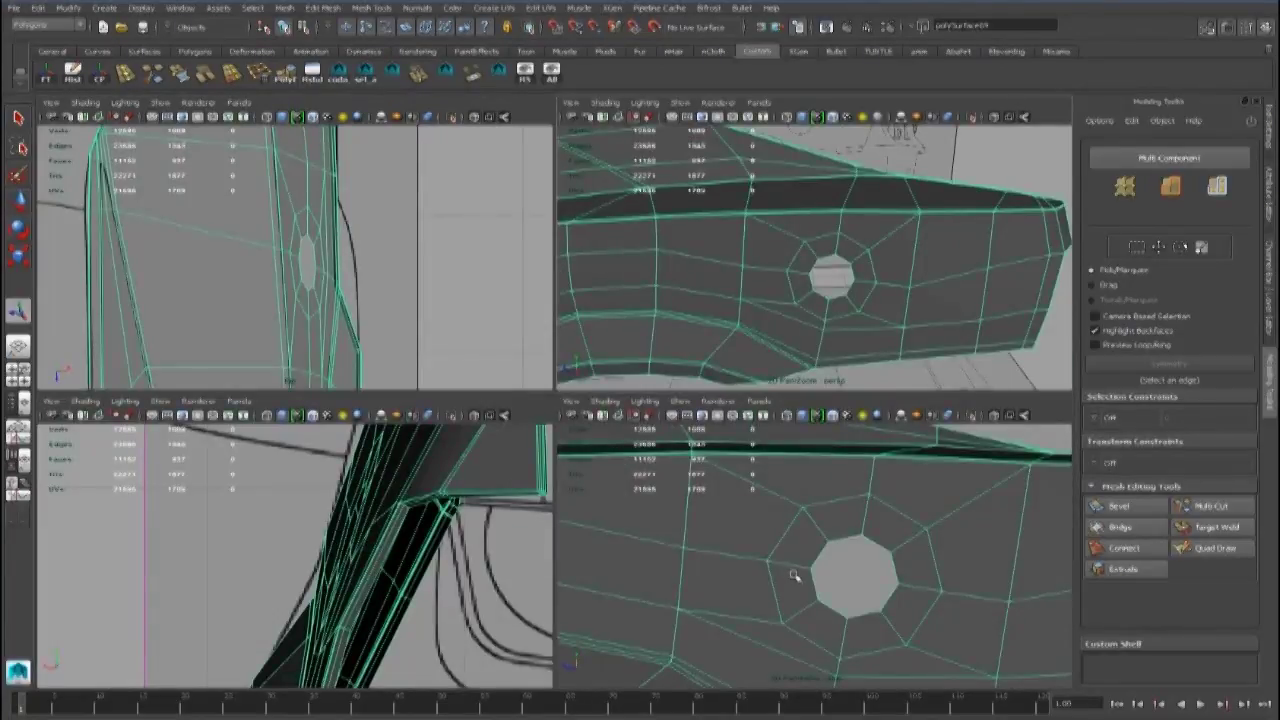
{"action": "key", "text": "space"}
{"action": "middle_click_drag", "start_coordinate": [643, 514], "coordinate": [606, 514], "text": "alt"}
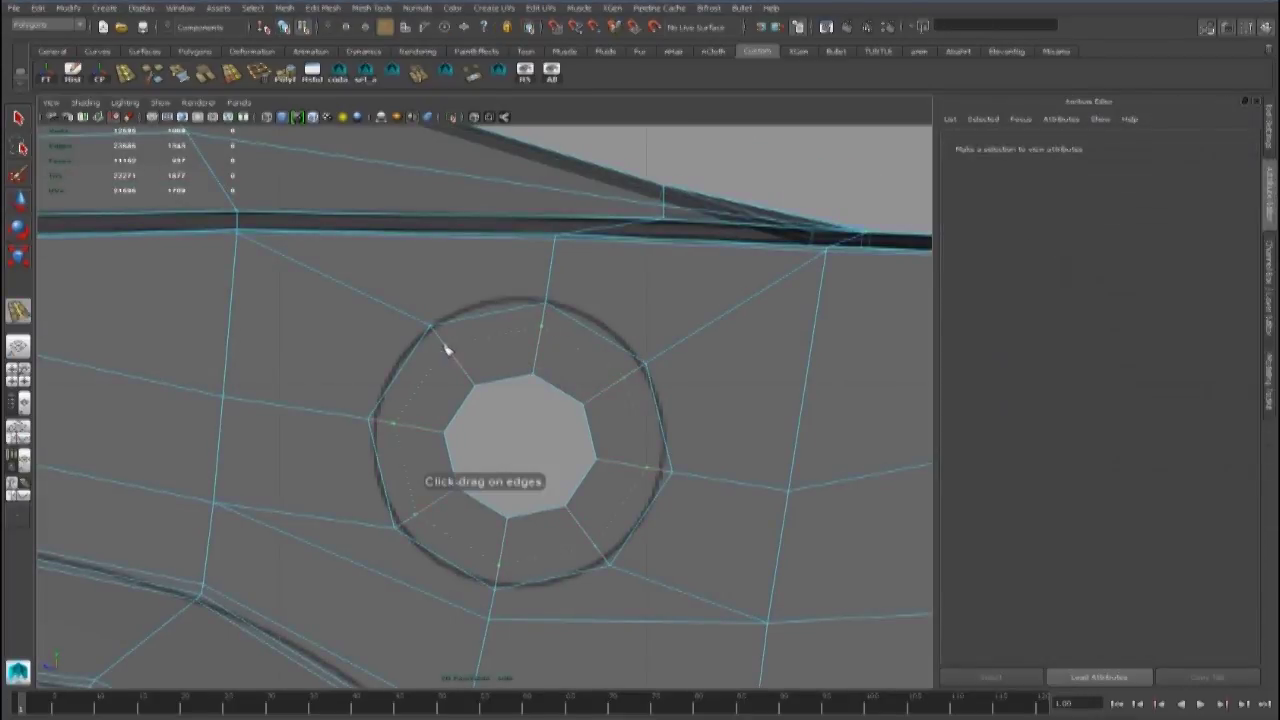
{"action": "left_click_drag", "start_coordinate": [447, 349], "coordinate": [429, 326]}
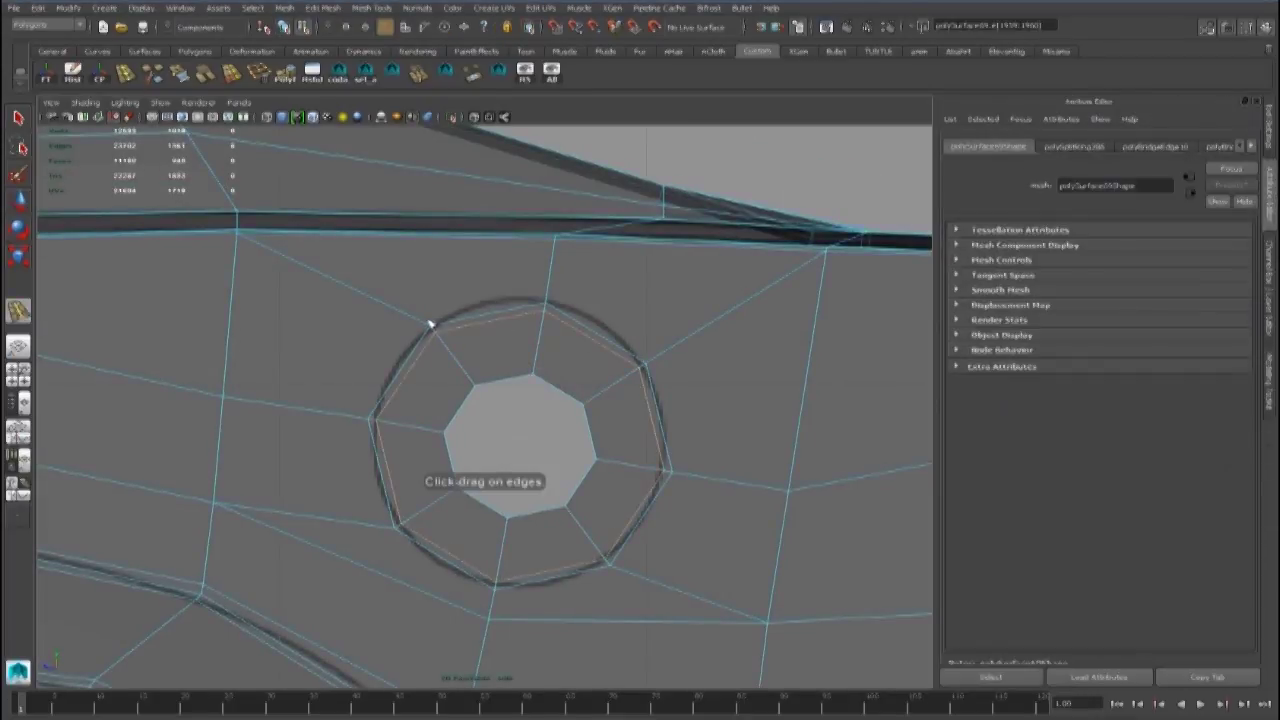
{"action": "key", "text": "ctrl+z"}
{"action": "key", "text": "ctrl+z"}
{"action": "left_click_drag", "start_coordinate": [387, 430], "coordinate": [379, 423]}
{"action": "left_click_drag", "start_coordinate": [360, 420], "coordinate": [366, 421]}
{"action": "key", "text": "q"}
Merge the vertices around the ring's inner hole
{"action": "right_click_drag", "start_coordinate": [472, 349], "coordinate": [534, 328]}
{"action": "right_click_drag", "start_coordinate": [532, 359], "coordinate": [484, 364]}
{"action": "left_click_drag", "start_coordinate": [607, 533], "coordinate": [607, 533]}
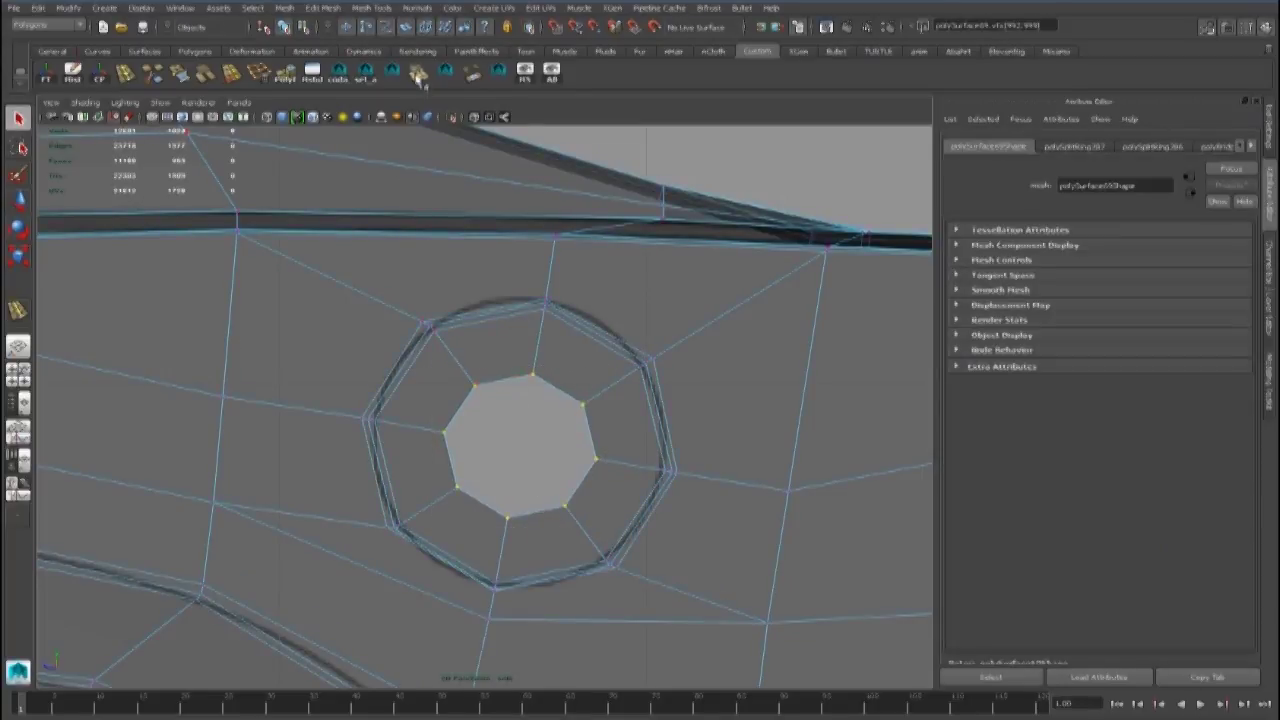
Extrude the inner hole's border edge loop, scale it into the centre, and merge the collapsed vertices
{"action": "double_click", "coordinate": [481, 375]}
{"action": "key", "text": "ctrl+e"}
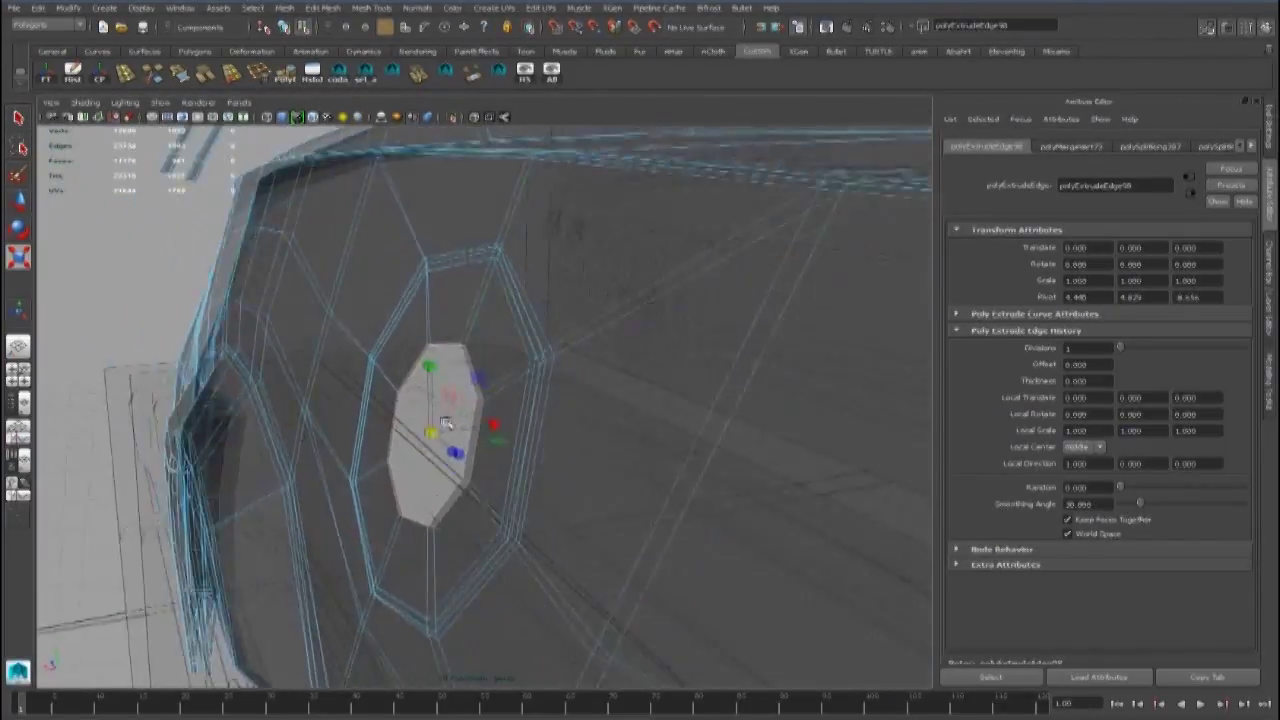
{"action": "left_click_drag", "start_coordinate": [500, 422], "coordinate": [303, 408]}
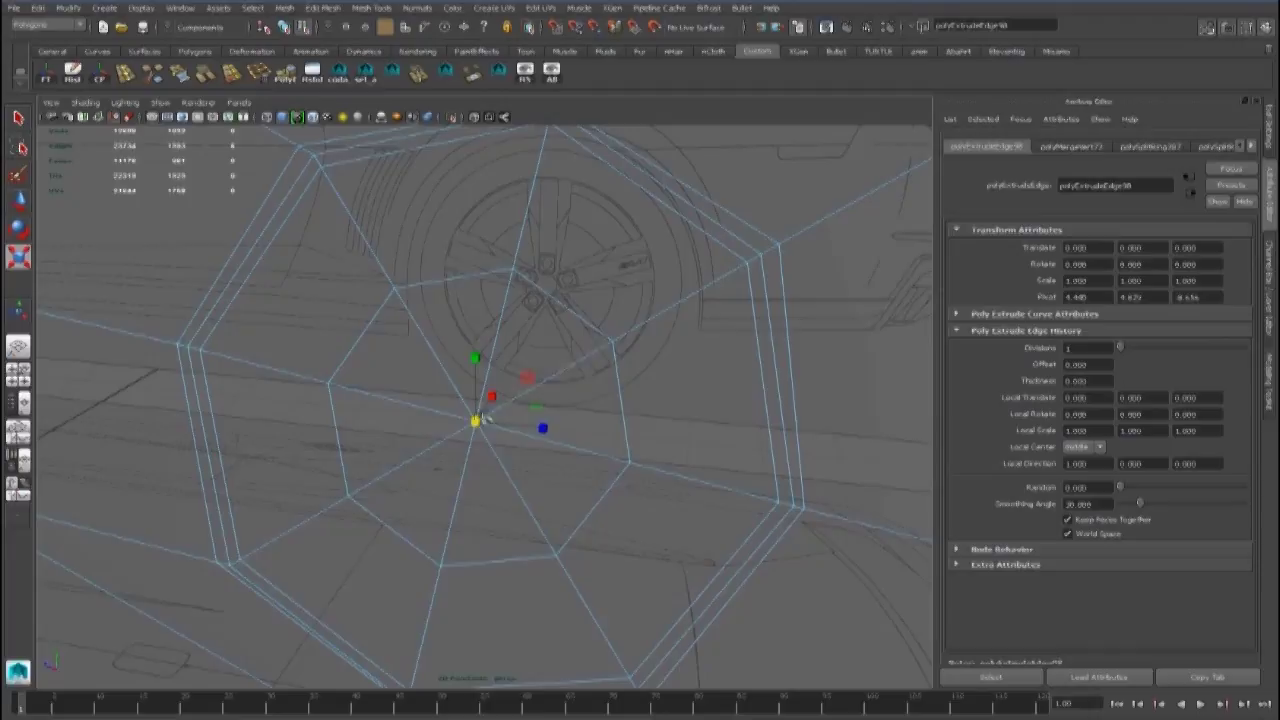
{"action": "key", "text": "ctrl+F9"}
{"action": "left_click", "coordinate": [423, 75]}
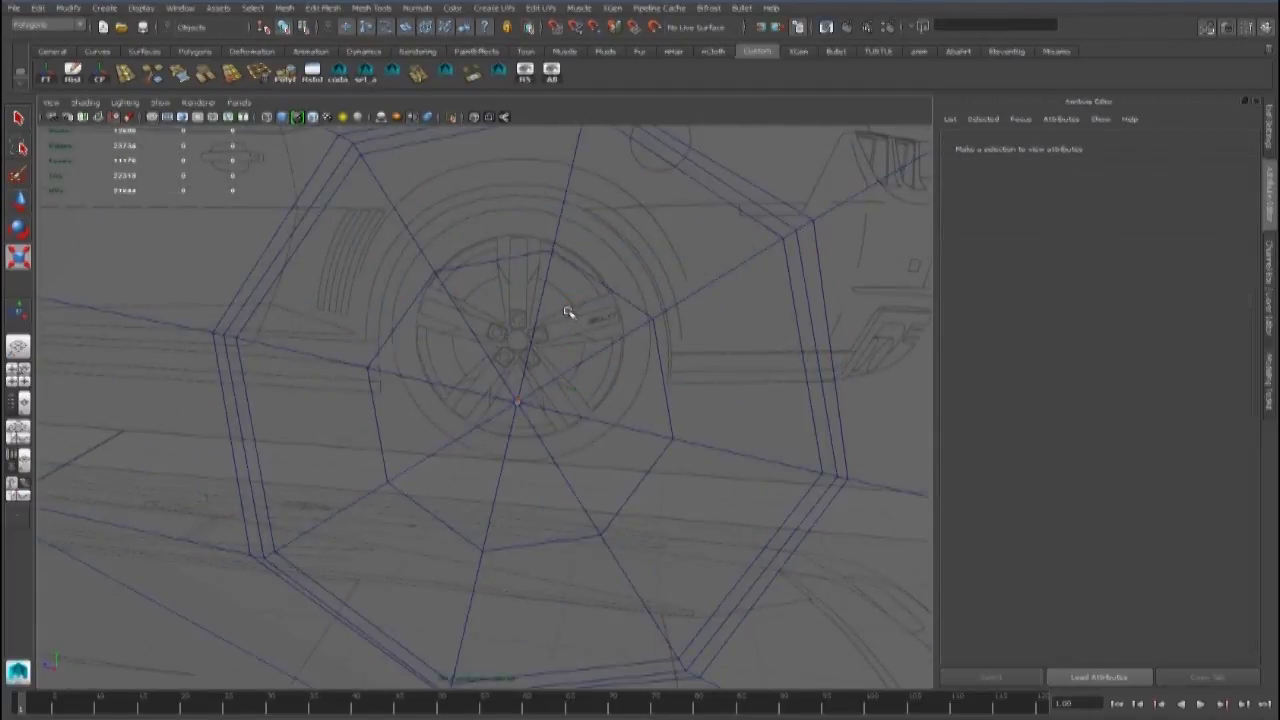
Delete every other spoke edge meeting at the disc's centre and merge the remaining centre vertices into one
{"action": "left_click", "coordinate": [462, 315]}
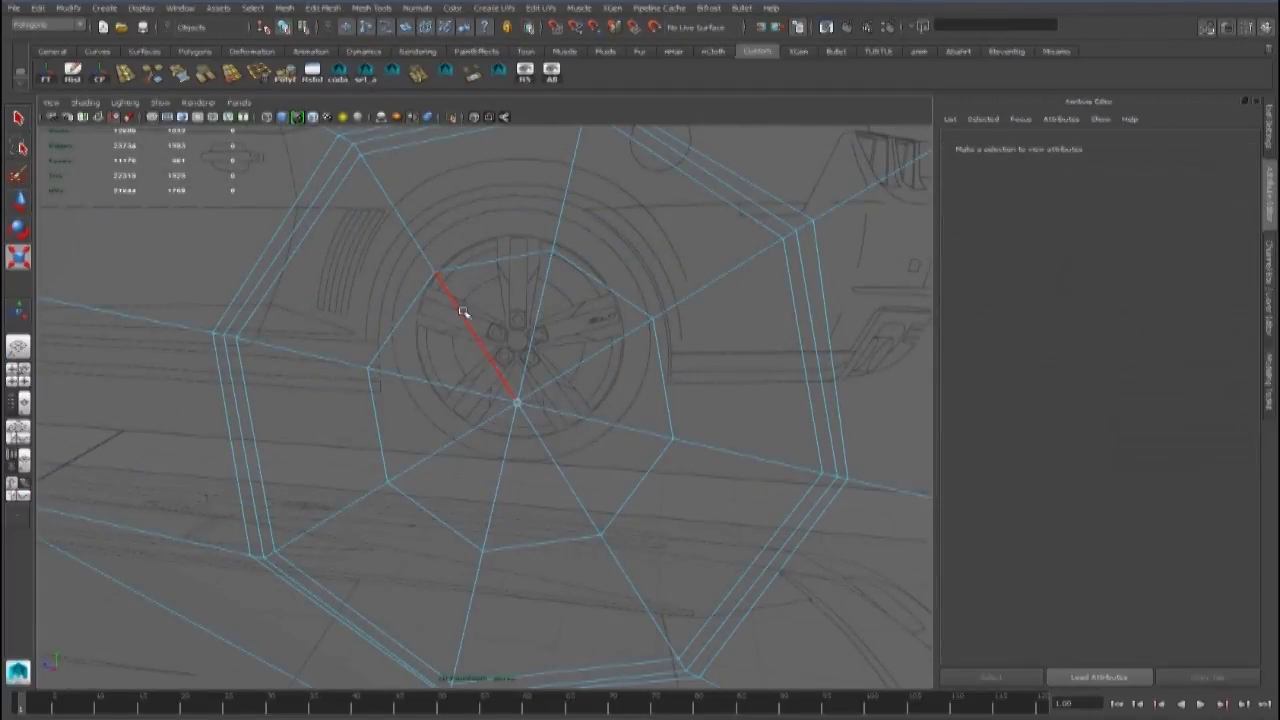
{"action": "left_click", "coordinate": [627, 425]}
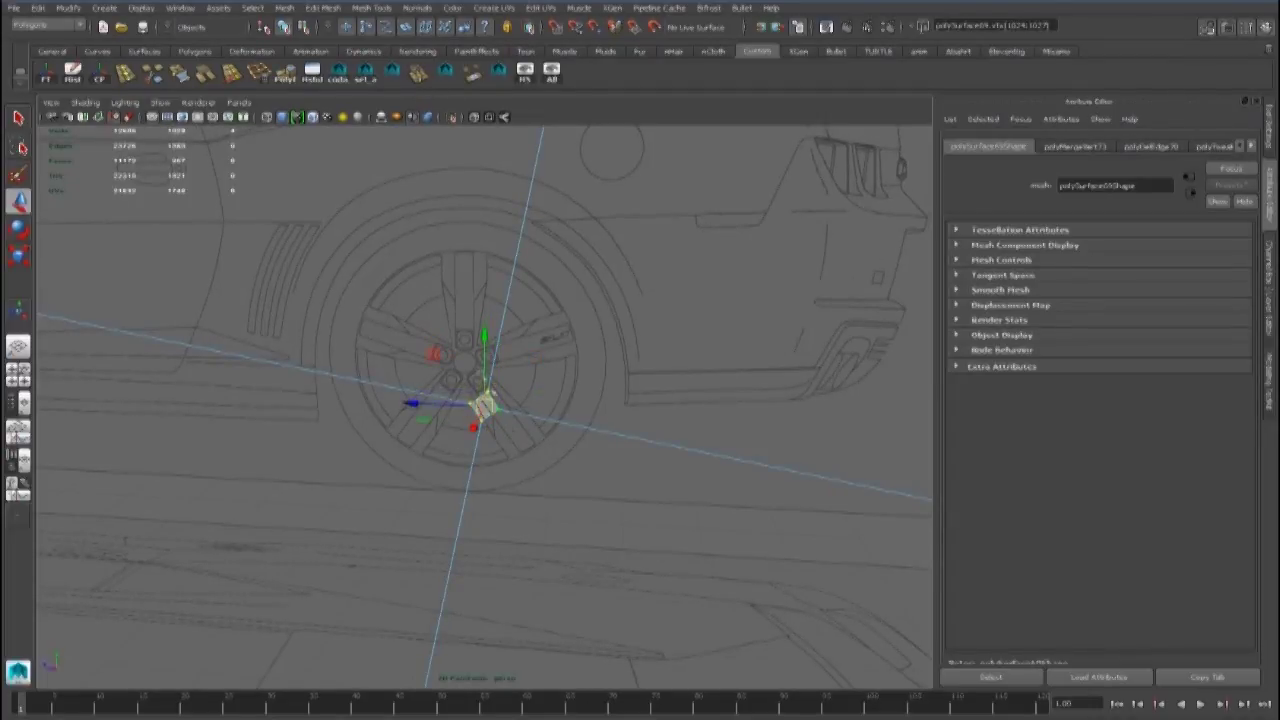
{"action": "key", "text": "r"}
{"action": "key", "text": "w"}
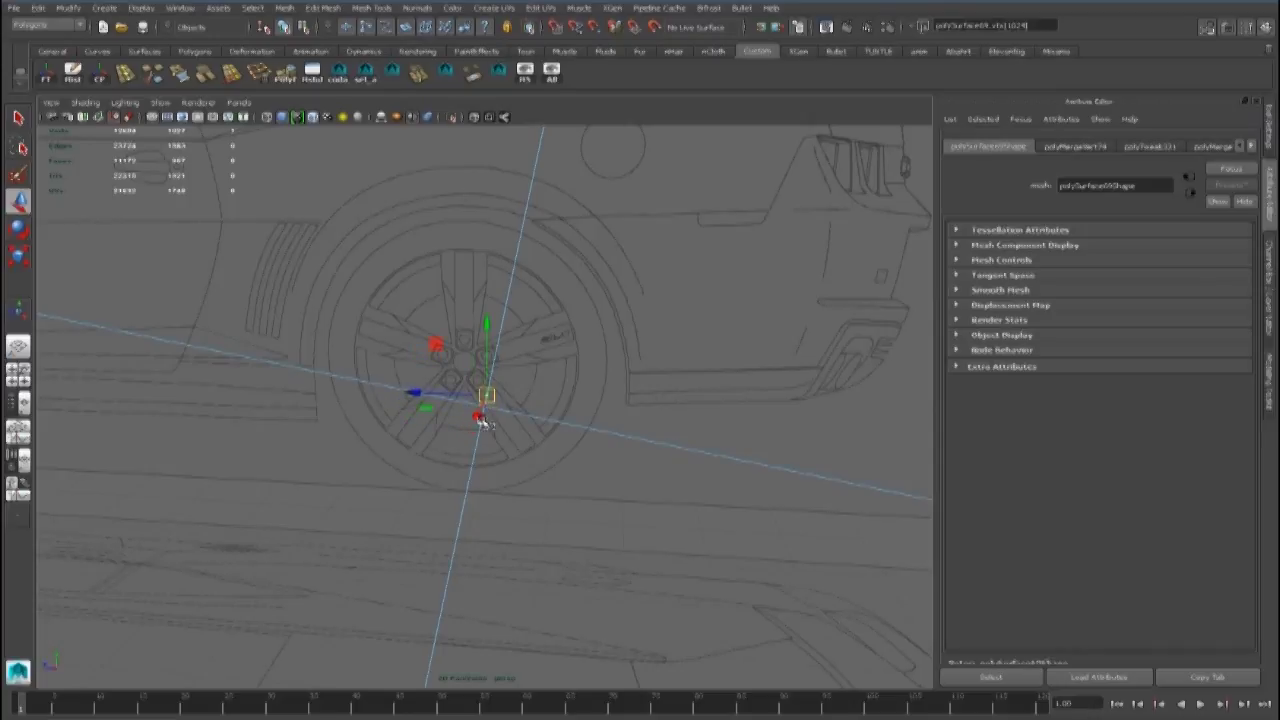
{"action": "left_click", "coordinate": [428, 72]}
Examine the filled fuel cap area in smooth preview, then return to the unsmoothed display
{"action": "scroll", "coordinate": [526, 345], "scroll_direction": "down", "scroll_amount": 2}
{"action": "right_click_drag", "start_coordinate": [528, 350], "coordinate": [575, 335]}
{"action": "key", "text": "3"}
{"action": "scroll", "coordinate": [570, 396], "scroll_direction": "down", "scroll_amount": 4}
{"action": "mouse_move", "coordinate": [555, 402]}
{"action": "left_mouse_down", "text": "alt"}
{"action": "mouse_move", "coordinate": [440, 424]}
{"action": "mouse_move", "coordinate": [551, 420]}
{"action": "left_mouse_up", "text": "alt"}
{"action": "key", "text": "1"}
{"action": "scroll", "coordinate": [551, 420], "scroll_direction": "up", "scroll_amount": 2}
Select the fuel cap disc's faces inside the ring by growing from the four centre faces, and extrude them slightly inward
{"action": "right_click_drag", "start_coordinate": [451, 332], "coordinate": [450, 366]}
{"action": "left_click", "coordinate": [455, 372]}
{"action": "left_click", "coordinate": [530, 447], "text": "shift"}
{"action": "left_click", "coordinate": [470, 449], "text": "shift"}
{"action": "left_click", "coordinate": [552, 371], "text": "shift"}
{"action": "right_click_drag", "start_coordinate": [557, 357], "coordinate": [611, 337], "text": "ctrl"}
{"action": "left_click_drag", "start_coordinate": [498, 385], "coordinate": [453, 428], "text": "alt"}
{"action": "scroll", "coordinate": [459, 427], "scroll_direction": "up", "scroll_amount": 2}
{"action": "left_click", "coordinate": [287, 80]}
{"action": "left_click_drag", "start_coordinate": [666, 400], "coordinate": [576, 296], "text": "alt"}
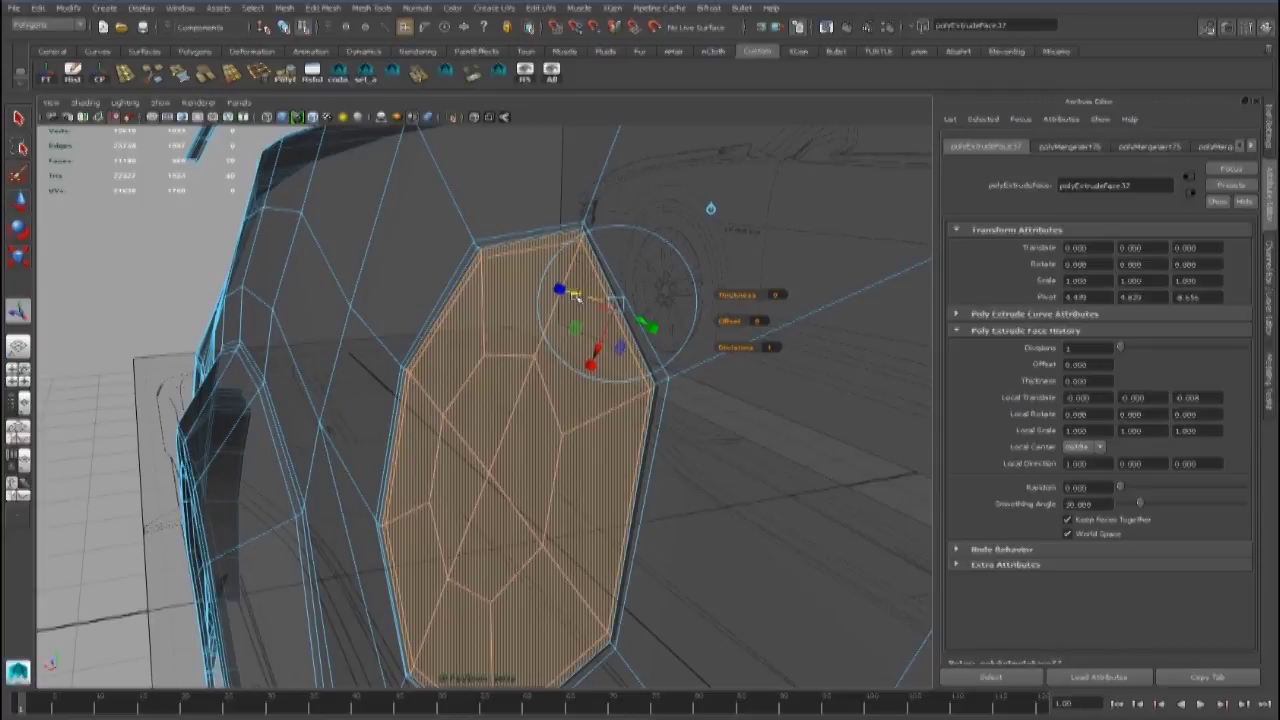
{"action": "left_click_drag", "start_coordinate": [546, 328], "coordinate": [460, 312], "text": "alt"}
{"action": "left_click_drag", "start_coordinate": [597, 258], "coordinate": [604, 262]}
Scale the innermost edge loop around the recessed disc slightly outward
{"action": "left_click_drag", "start_coordinate": [496, 318], "coordinate": [520, 346], "text": "alt"}
{"action": "right_click_drag", "start_coordinate": [520, 346], "coordinate": [546, 303]}
{"action": "left_click", "coordinate": [545, 303]}
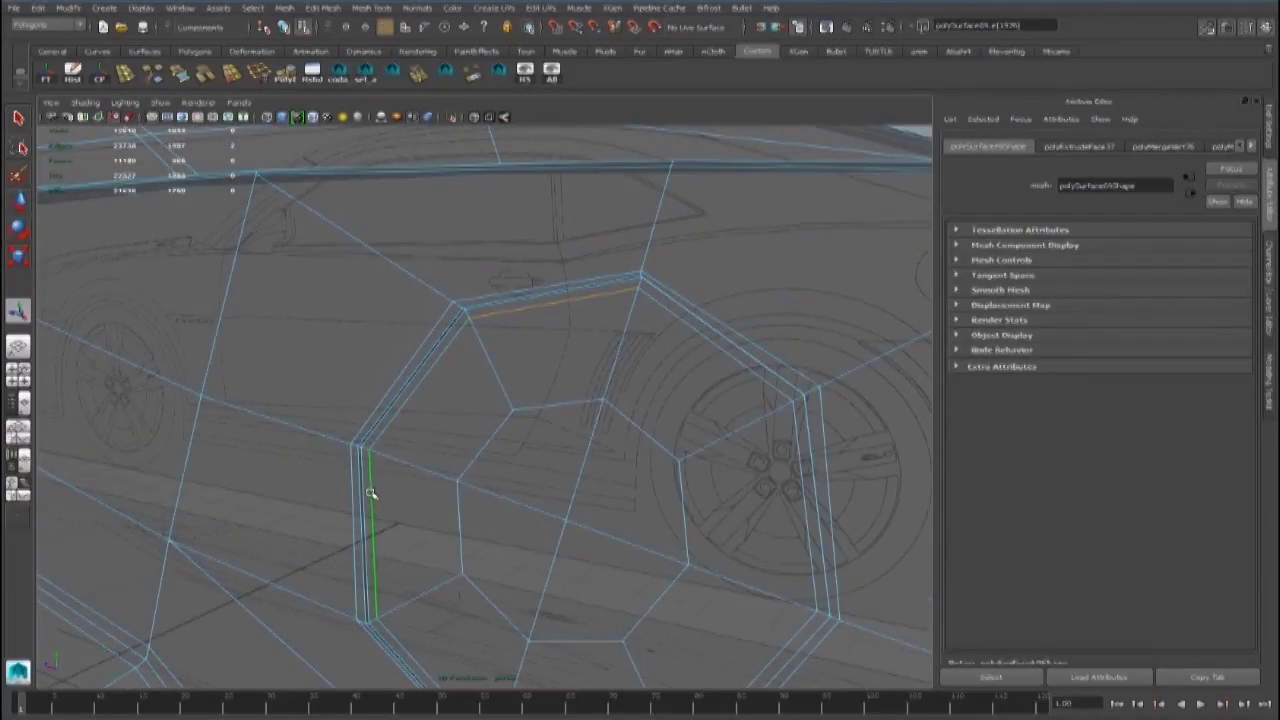
{"action": "key", "text": "w"}
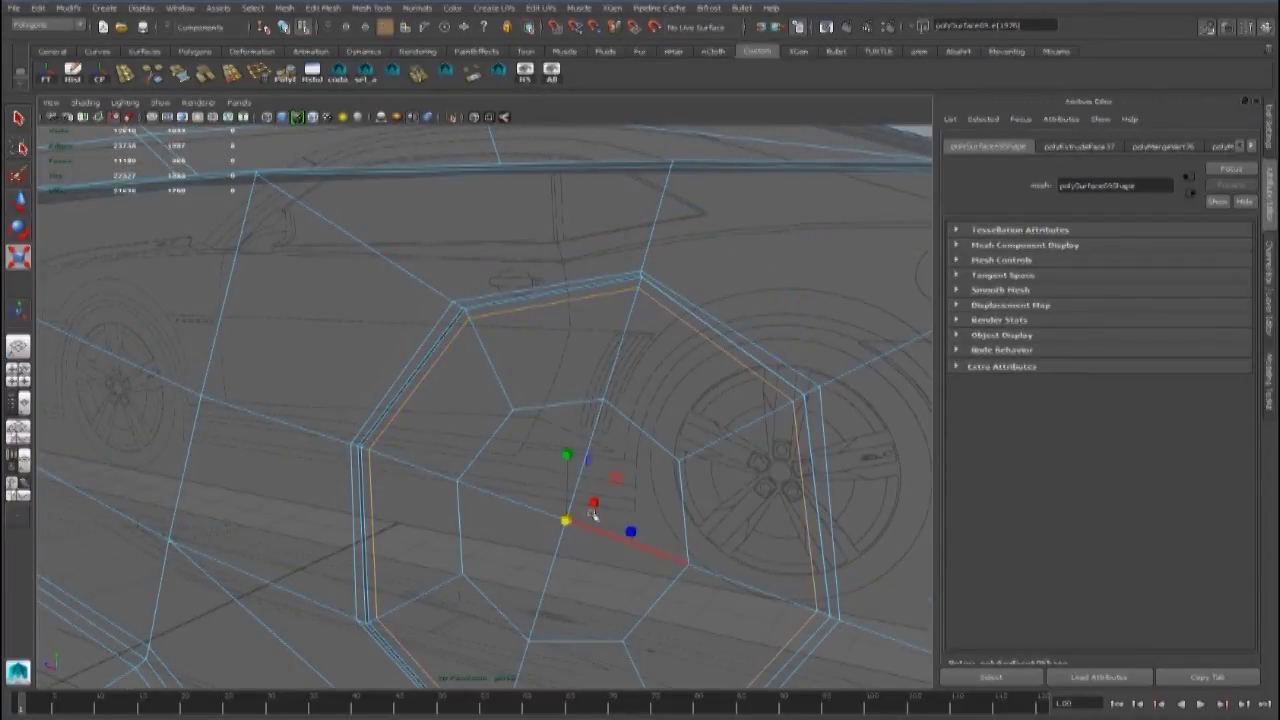
{"action": "left_click_drag", "start_coordinate": [566, 519], "coordinate": [573, 519]}
Extract all the recessed disc's faces from the quarter panel as a separate fuel cap piece
{"action": "right_click_drag", "start_coordinate": [536, 346], "coordinate": [537, 384]}
{"action": "left_click_drag", "start_coordinate": [543, 468], "coordinate": [600, 543]}
{"action": "right_click_drag", "start_coordinate": [643, 467], "coordinate": [688, 450], "text": "ctrl"}
{"action": "right_click_drag", "start_coordinate": [567, 437], "coordinate": [612, 424], "text": "ctrl"}
{"action": "left_click_drag", "start_coordinate": [557, 423], "coordinate": [523, 442], "text": "alt"}
{"action": "left_click", "coordinate": [285, 8]}
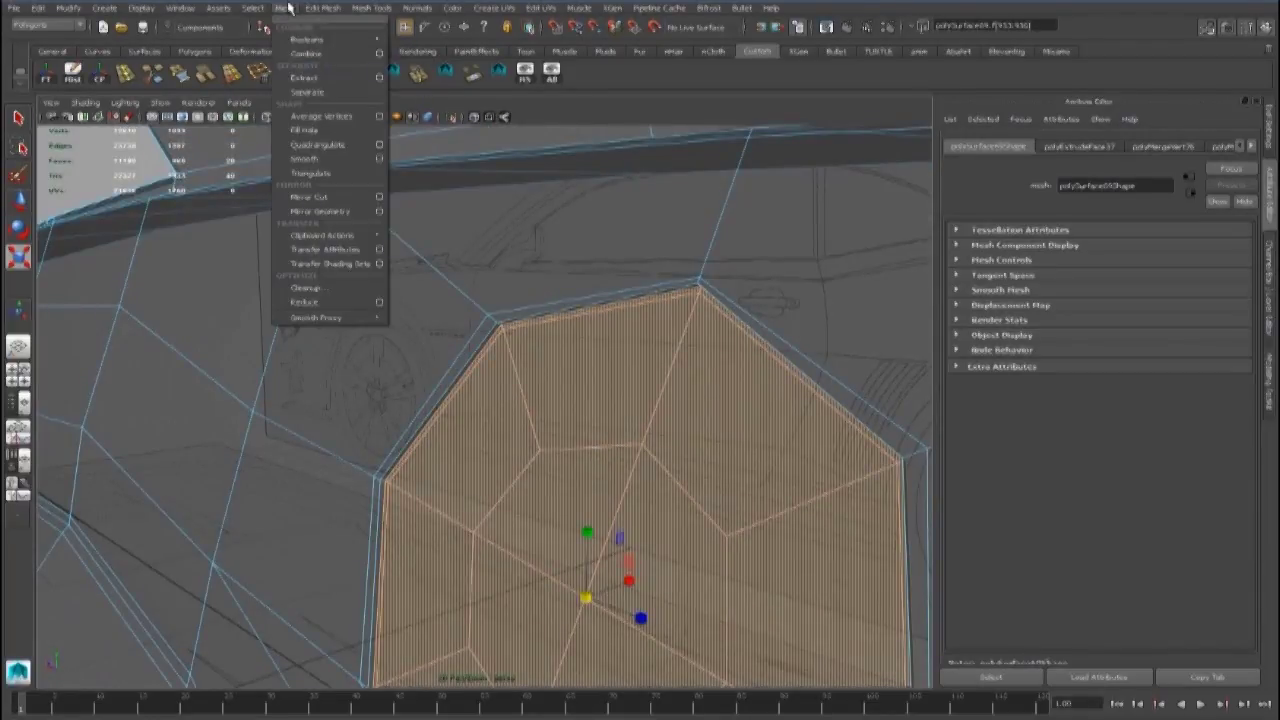
{"action": "left_click", "coordinate": [307, 79]}
Select all faces of the extracted fuel cap and extrude them a short distance
{"action": "right_click_drag", "start_coordinate": [549, 388], "coordinate": [551, 430]}
{"action": "left_click_drag", "start_coordinate": [551, 486], "coordinate": [612, 636]}
{"action": "right_click_drag", "start_coordinate": [597, 477], "coordinate": [644, 455], "text": "ctrl"}
{"action": "key", "text": "g"}
{"action": "left_click_drag", "start_coordinate": [644, 455], "coordinate": [550, 460], "text": "alt"}
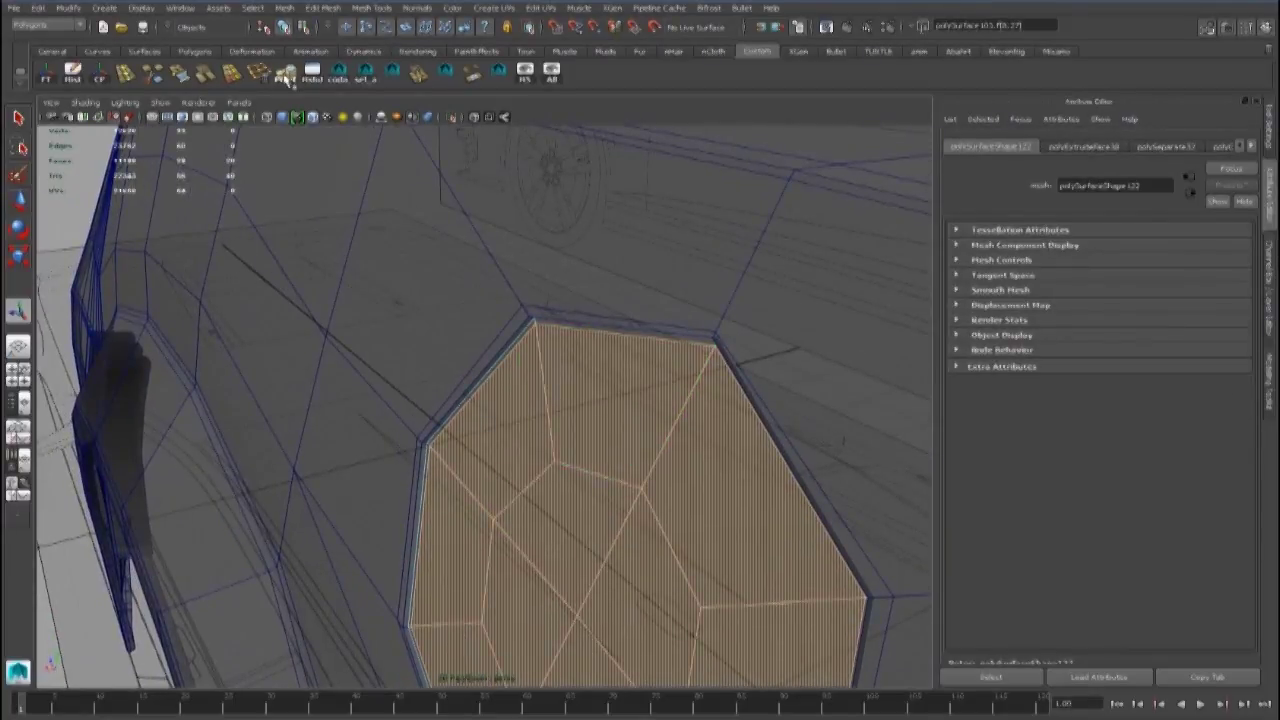
{"action": "left_click", "coordinate": [285, 76]}
{"action": "scroll", "coordinate": [457, 386], "scroll_direction": "up", "scroll_amount": 5}
{"action": "mouse_move", "coordinate": [447, 404]}
{"action": "left_mouse_down", "text": "alt"}
{"action": "mouse_move", "coordinate": [458, 380]}
{"action": "mouse_move", "coordinate": [429, 431]}
{"action": "mouse_move", "coordinate": [449, 426]}
{"action": "left_mouse_up", "text": "alt"}
{"action": "left_click_drag", "start_coordinate": [556, 389], "coordinate": [564, 385]}
Extrude the fuel cap's faces once more and scale them in slightly to form a tight bordering edge
{"action": "left_click_drag", "start_coordinate": [540, 392], "coordinate": [480, 460], "text": "alt"}
{"action": "key", "text": "g"}
{"action": "key", "text": "r"}
{"action": "scroll", "coordinate": [482, 472], "scroll_direction": "down", "scroll_amount": 3}
{"action": "left_click_drag", "start_coordinate": [649, 477], "coordinate": [639, 478]}
{"action": "scroll", "coordinate": [453, 376], "scroll_direction": "down", "scroll_amount": 5}
{"action": "left_click_drag", "start_coordinate": [453, 376], "coordinate": [550, 420], "text": "alt"}
{"action": "key", "text": "q"}
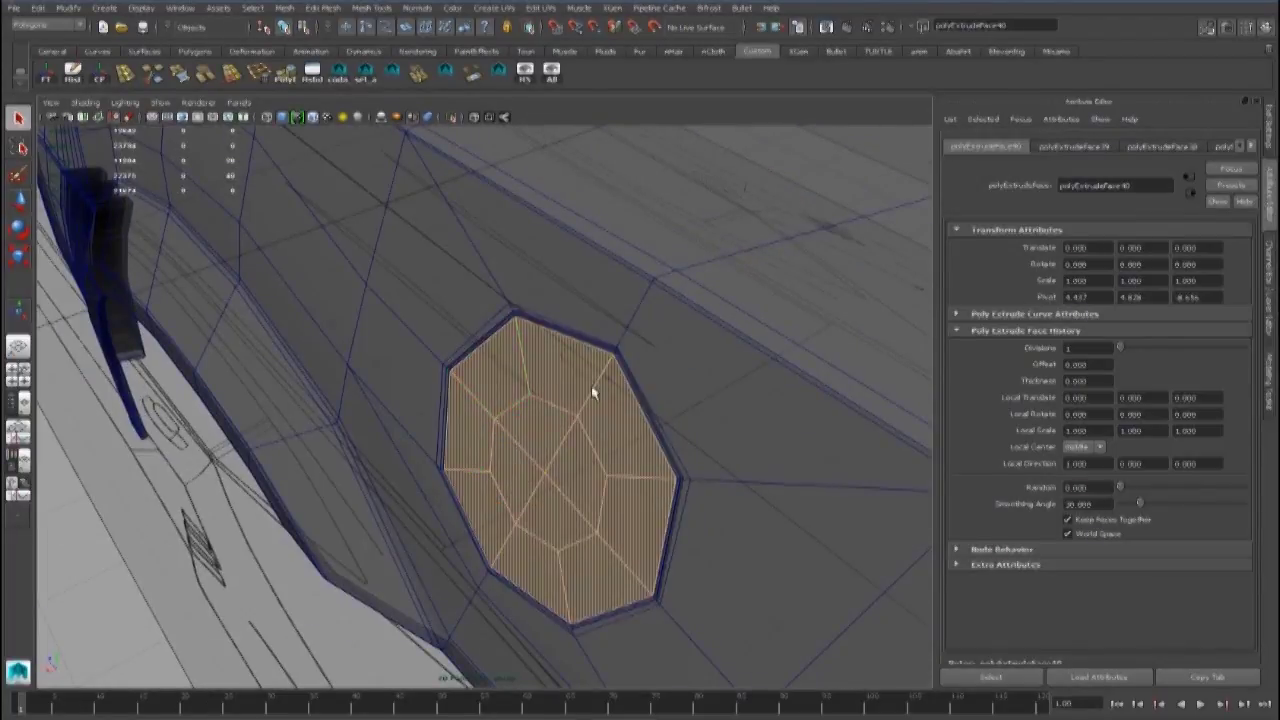
Preview the fuel cap smoothed and examine the whole quarter panel with the wireframe hidden
{"action": "right_click_drag", "start_coordinate": [634, 360], "coordinate": [680, 343]}
{"action": "key", "text": "3"}
{"action": "scroll", "coordinate": [682, 345], "scroll_direction": "down", "scroll_amount": 4}
{"action": "left_click_drag", "start_coordinate": [780, 365], "coordinate": [567, 455], "text": "alt"}
{"action": "scroll", "coordinate": [735, 422], "scroll_direction": "down", "scroll_amount": 5}
{"action": "left_click", "coordinate": [740, 424]}
{"action": "scroll", "coordinate": [693, 448], "scroll_direction": "down", "scroll_amount": 3}
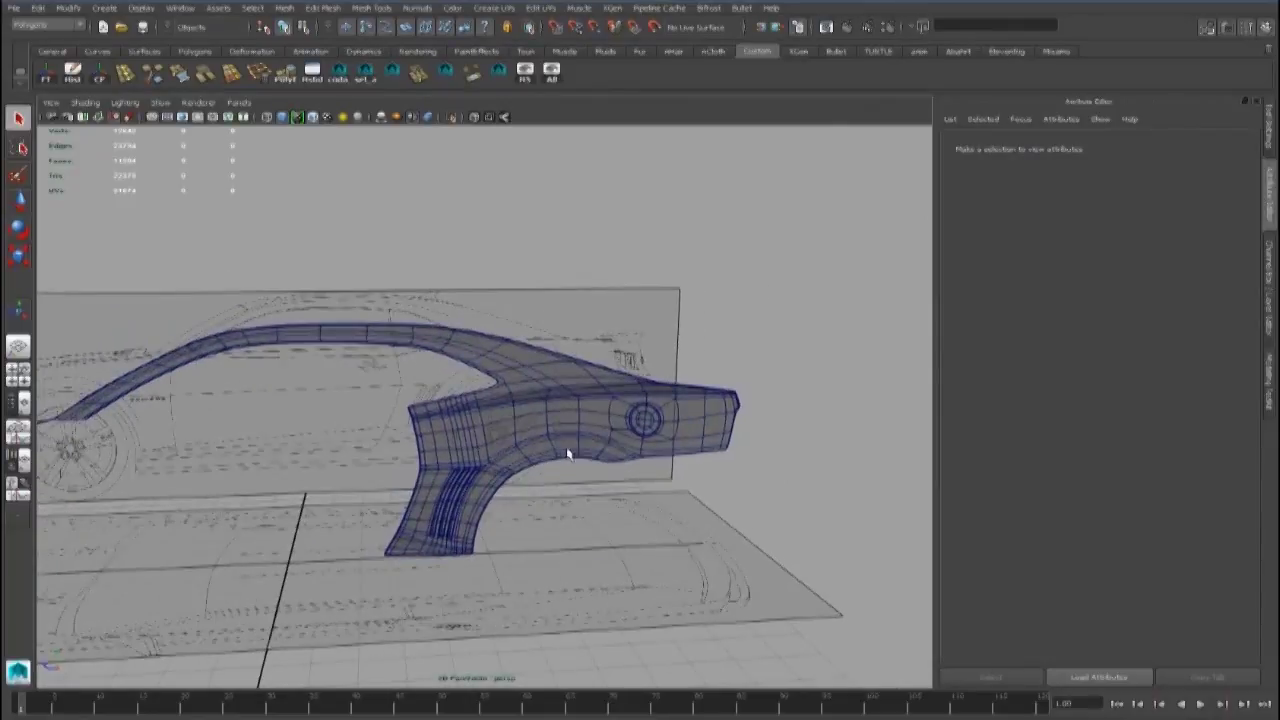
{"action": "left_click", "coordinate": [597, 355]}
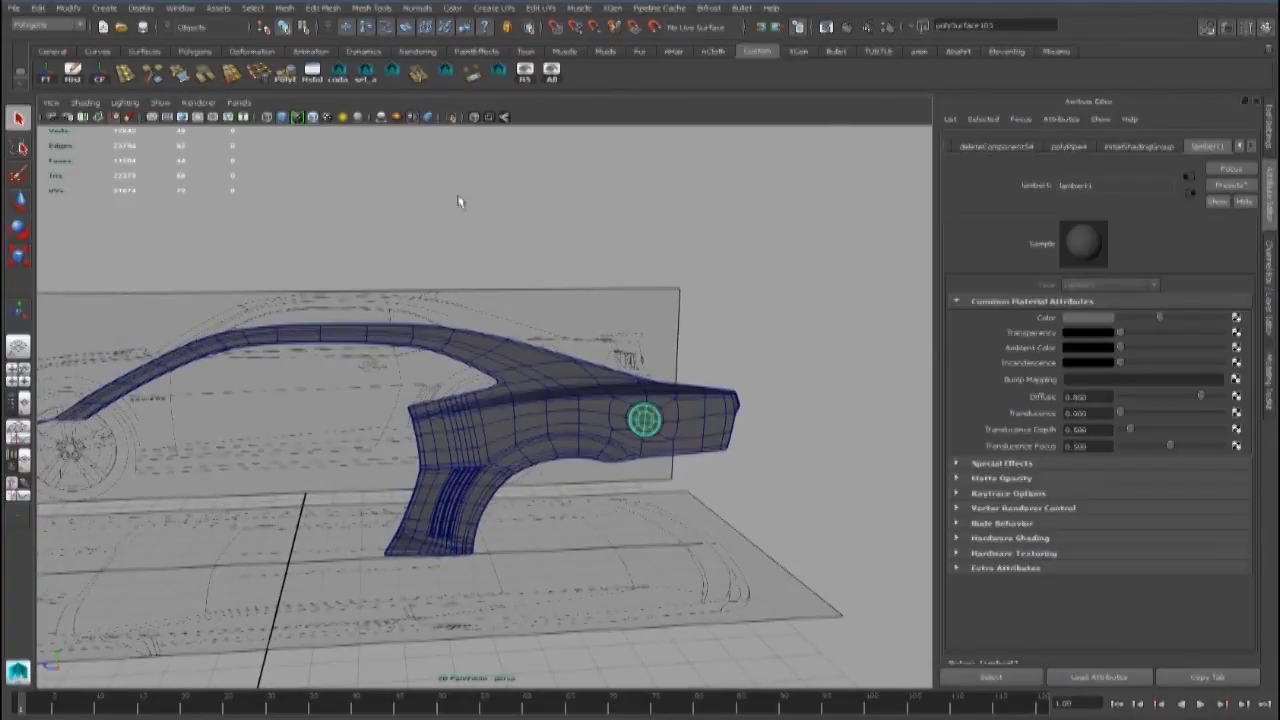
{"action": "left_click", "coordinate": [406, 186]}
{"action": "left_click_drag", "start_coordinate": [406, 186], "coordinate": [580, 385], "text": "alt"}
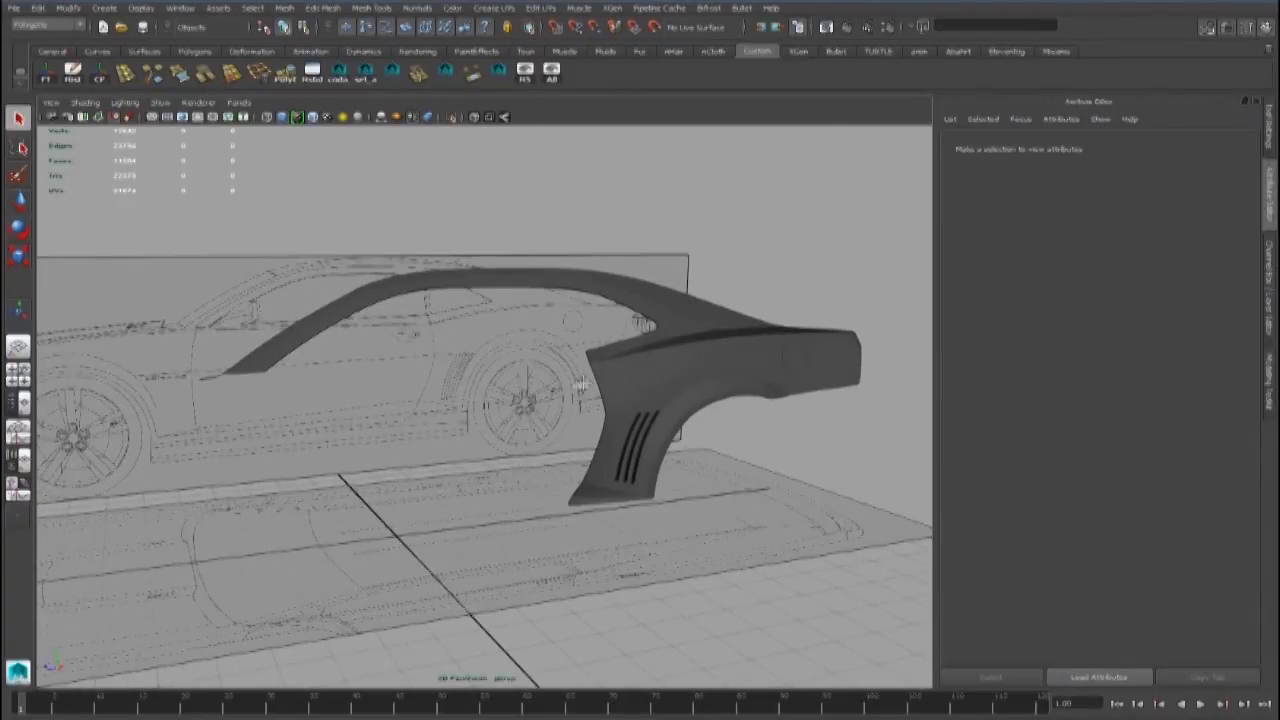